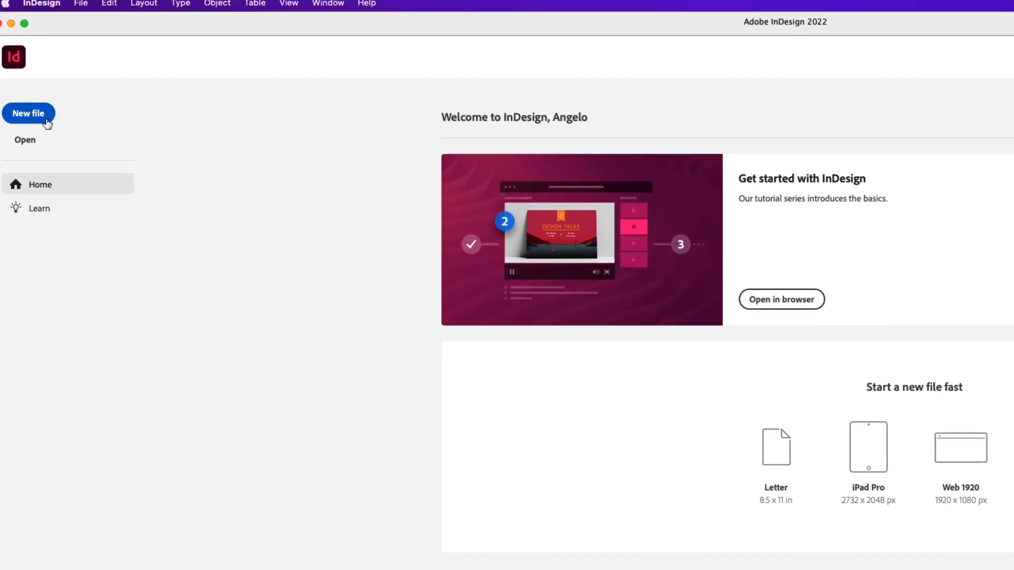
# - Set up a new document from the web presets with a width of 396 px and a height of 612 px
pyautogui.click(52, 122)
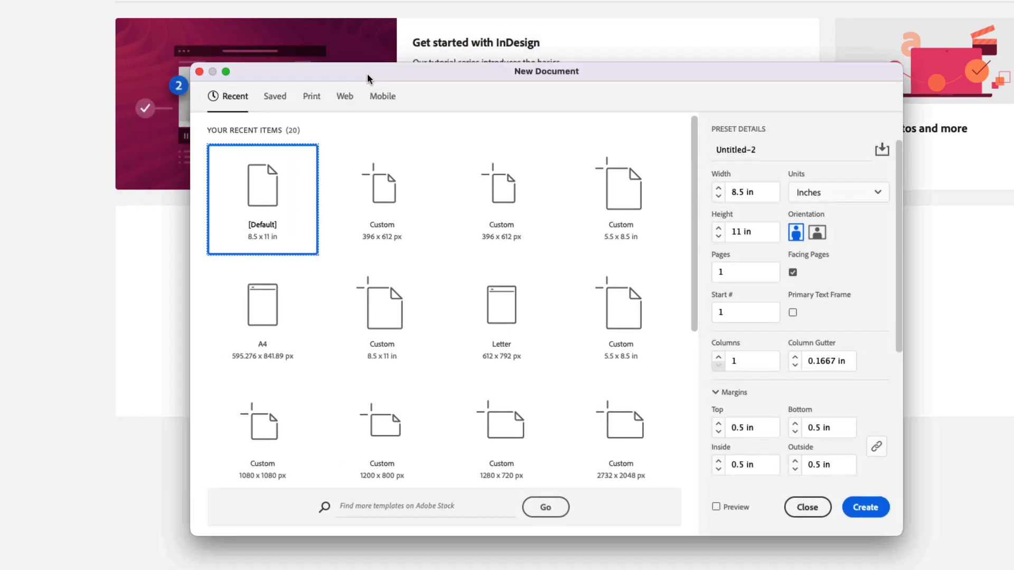
pyautogui.moveTo(368, 78); pyautogui.dragTo(311, 64)
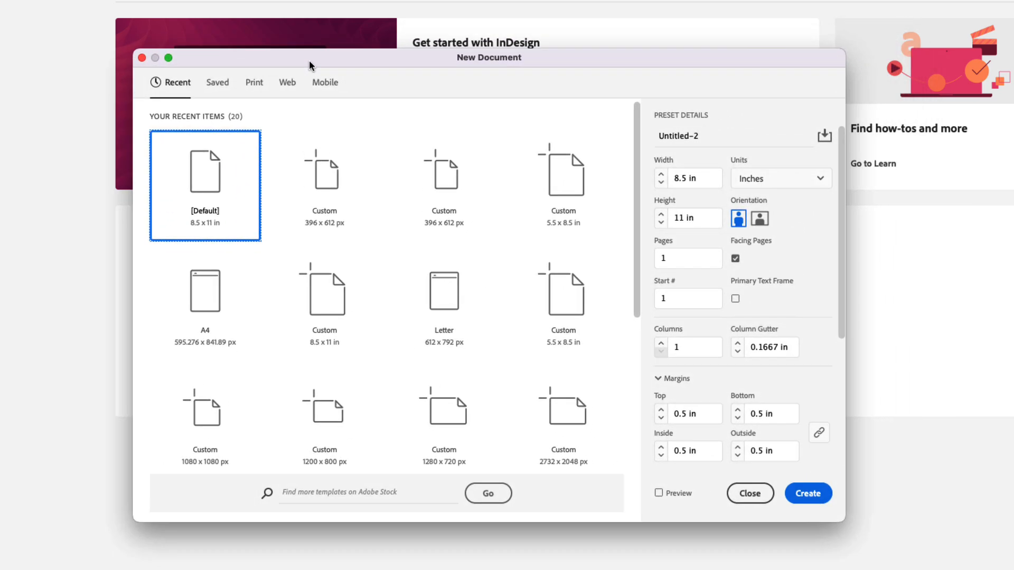
pyautogui.click(289, 83)
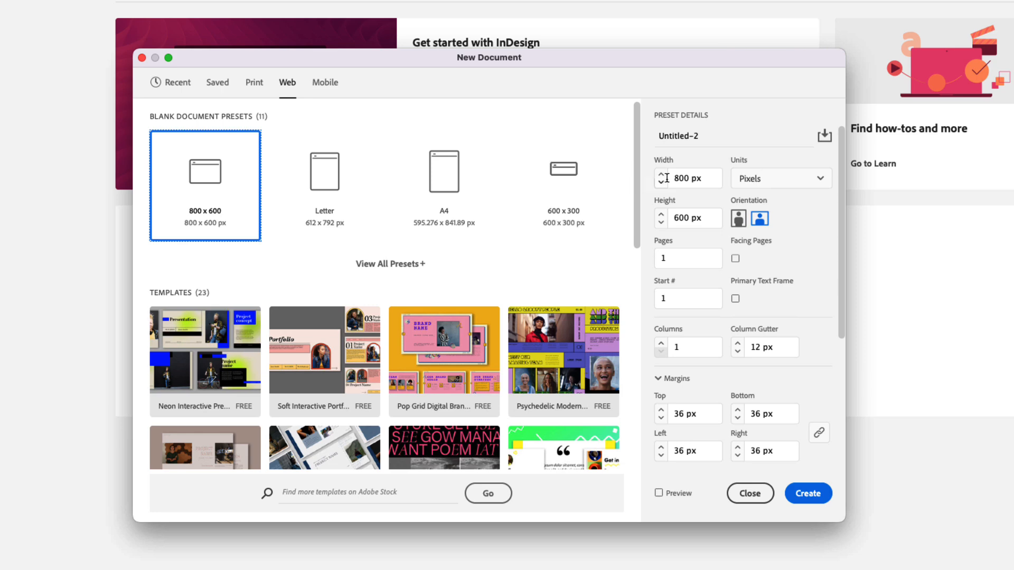
pyautogui.click(709, 178)
pyautogui.moveTo(709, 178); pyautogui.dragTo(667, 179)
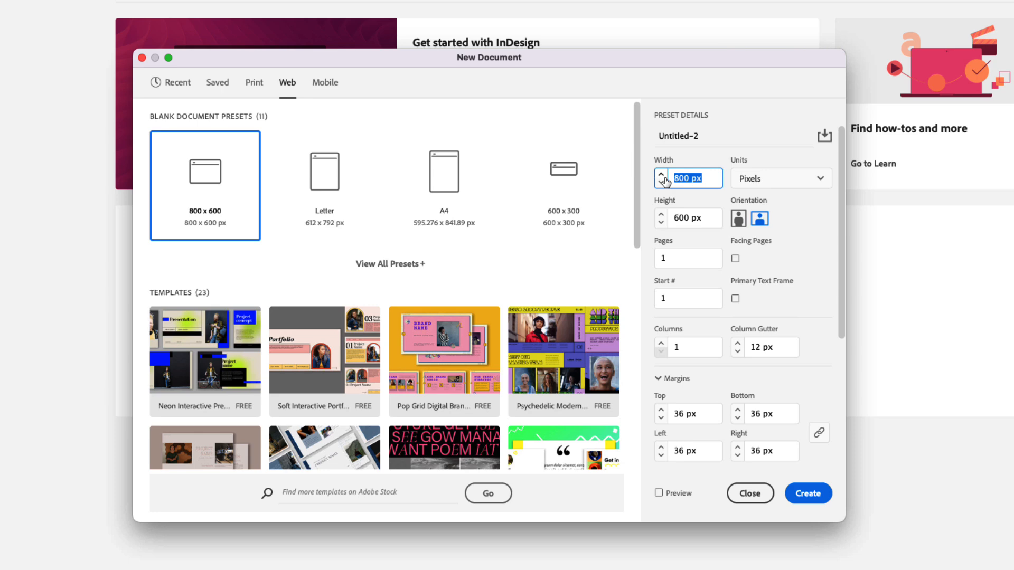
pyautogui.write('396')
pyautogui.press('Tab')
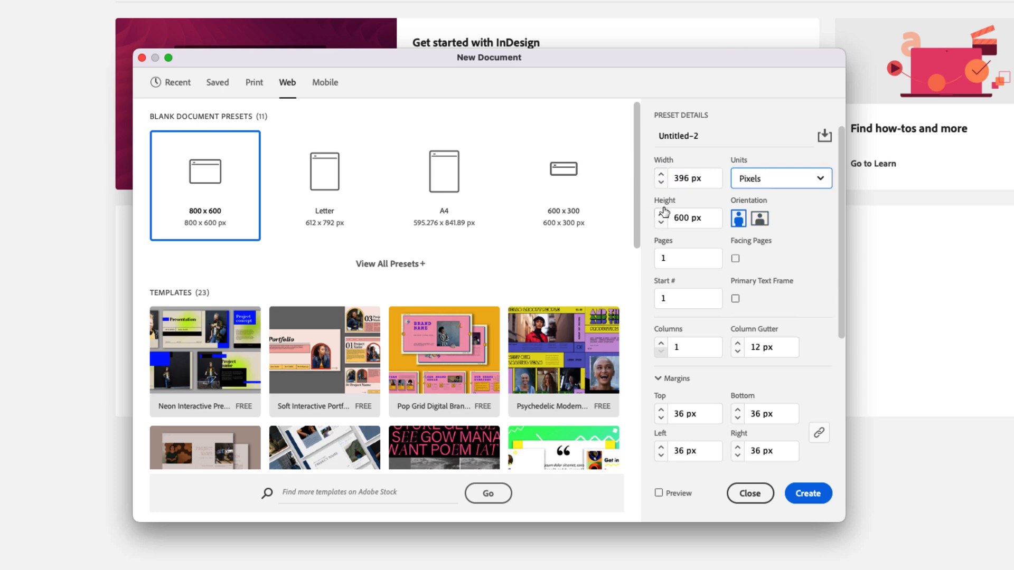
pyautogui.moveTo(709, 219); pyautogui.dragTo(660, 216)
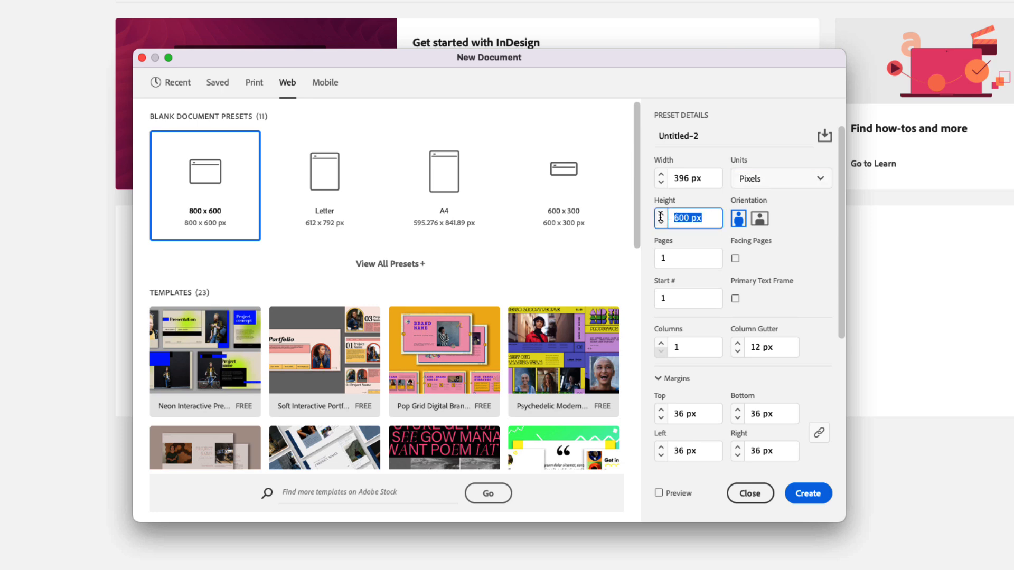
pyautogui.write('612')
pyautogui.press('Tab')
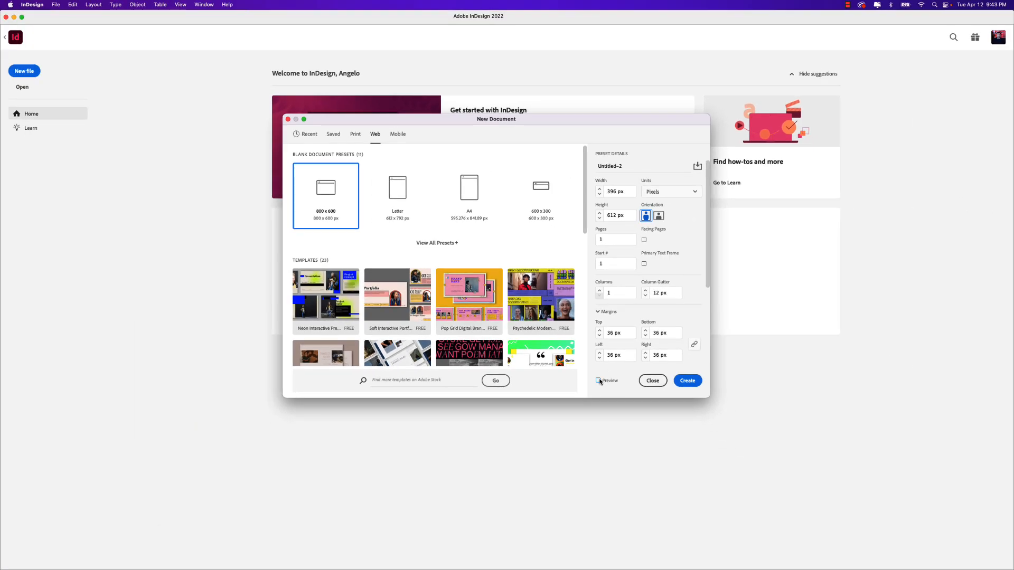
# - Preview the new document's page and close the setup without creating the file
pyautogui.click(599, 381)
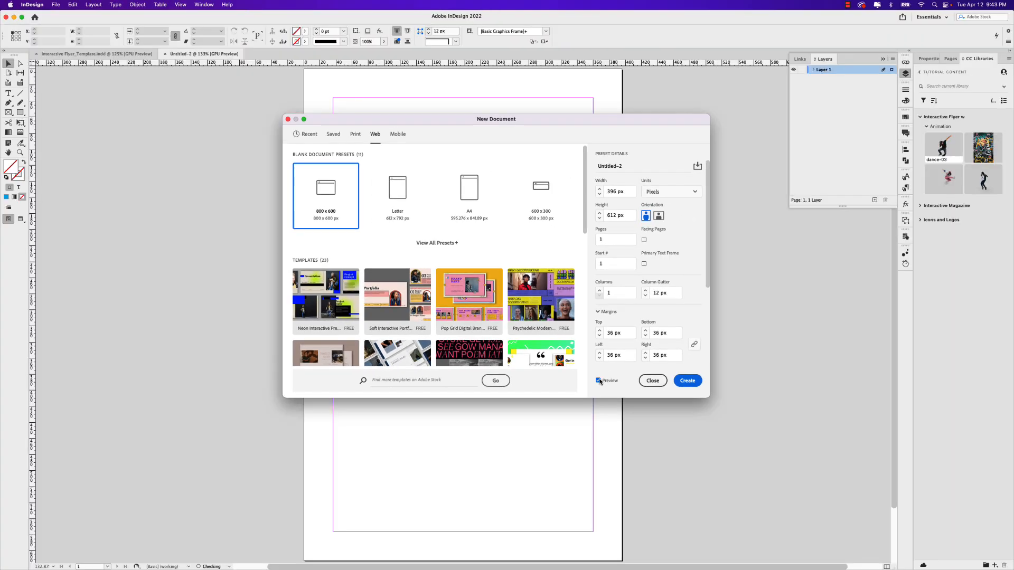
pyautogui.moveTo(454, 119); pyautogui.dragTo(370, 125)
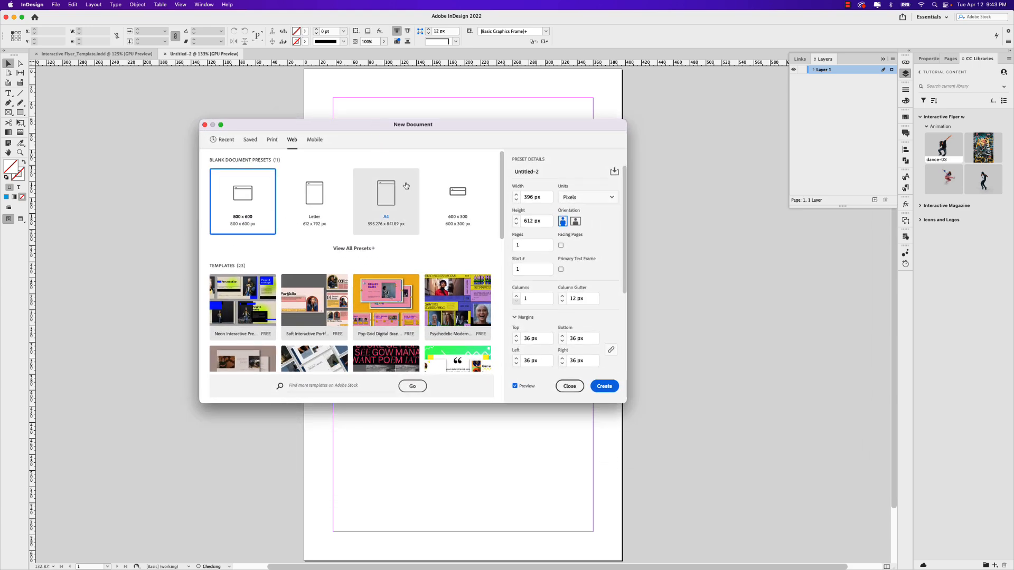
pyautogui.click(570, 386)
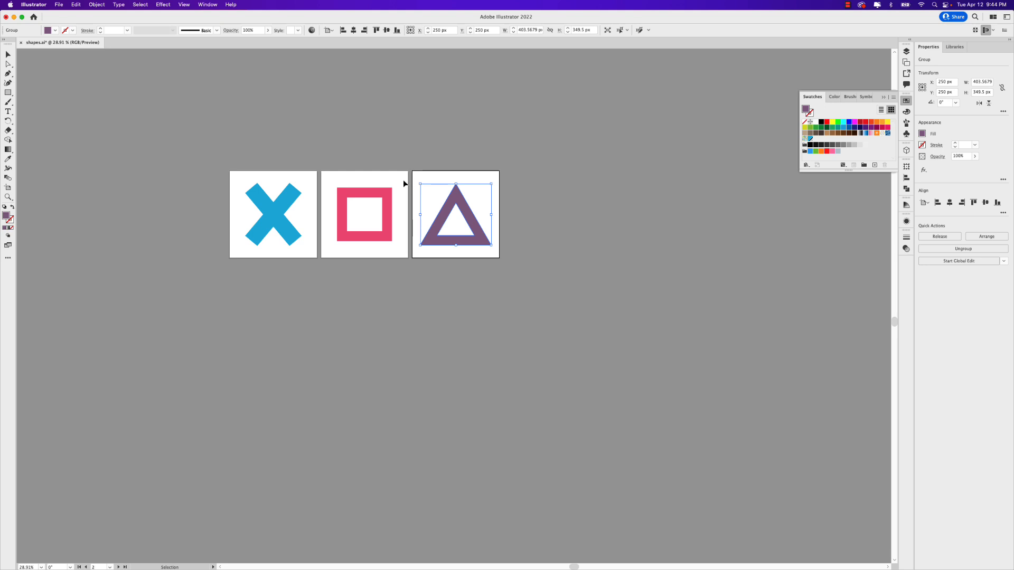
# - Select the blue X, the square and the triangle in turn to examine the shape artwork
pyautogui.click(403, 183)
pyautogui.click(294, 202)
pyautogui.click(344, 200)
pyautogui.click(464, 200)
pyautogui.click(295, 204)
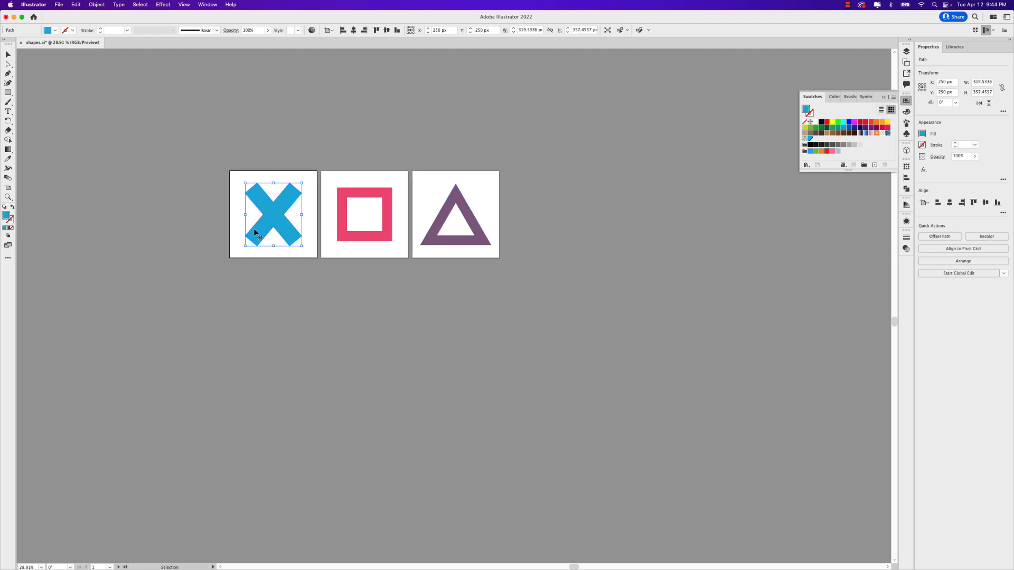
pyautogui.click(388, 233)
pyautogui.click(423, 241)
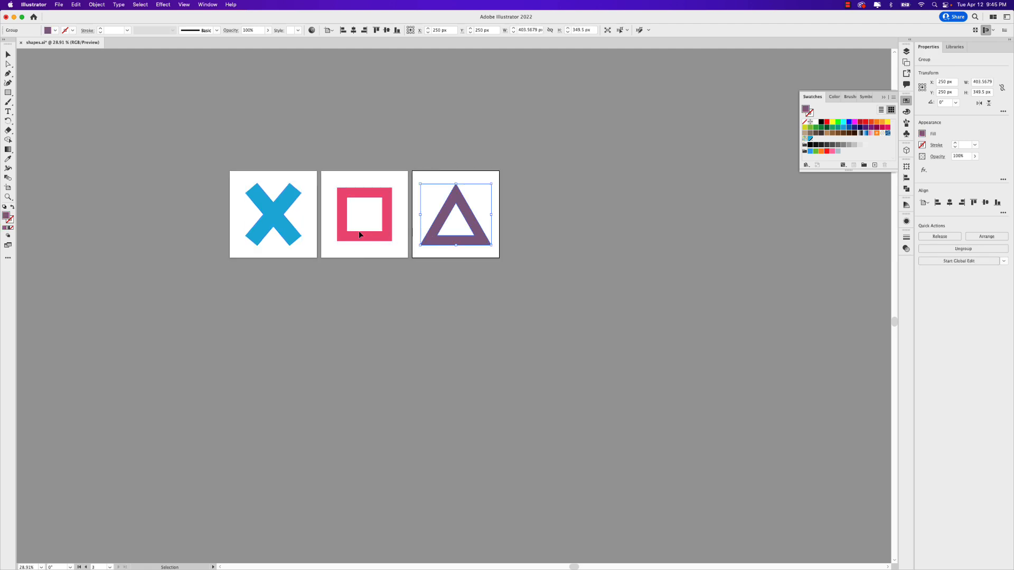
# - Copy the blue X from the Illustrator shapes file and paste it into the InDesign flyer template
pyautogui.click(273, 217)
pyautogui.press('a')
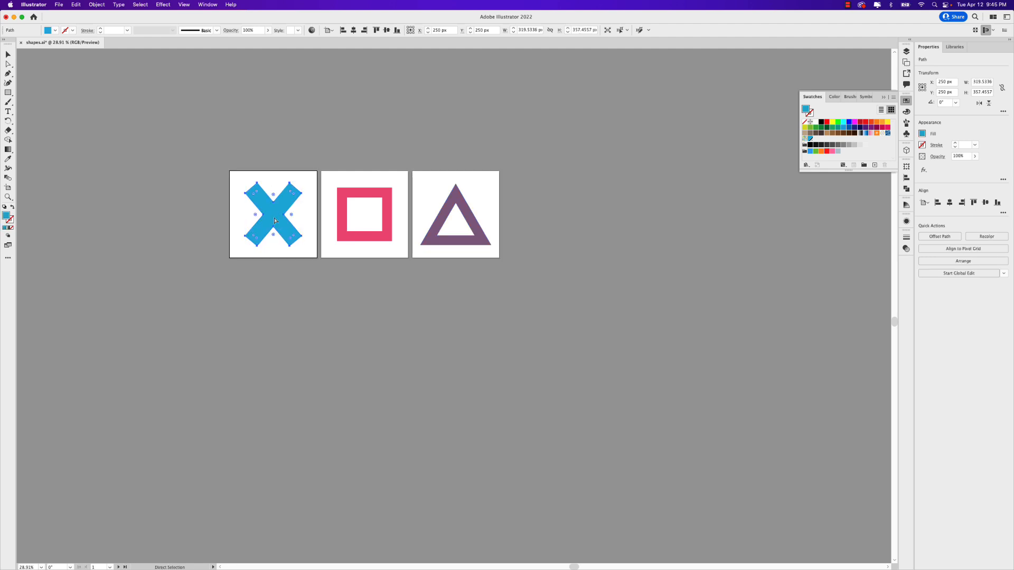
pyautogui.press('v')
pyautogui.press('super+Tab')
pyautogui.press('super+v')
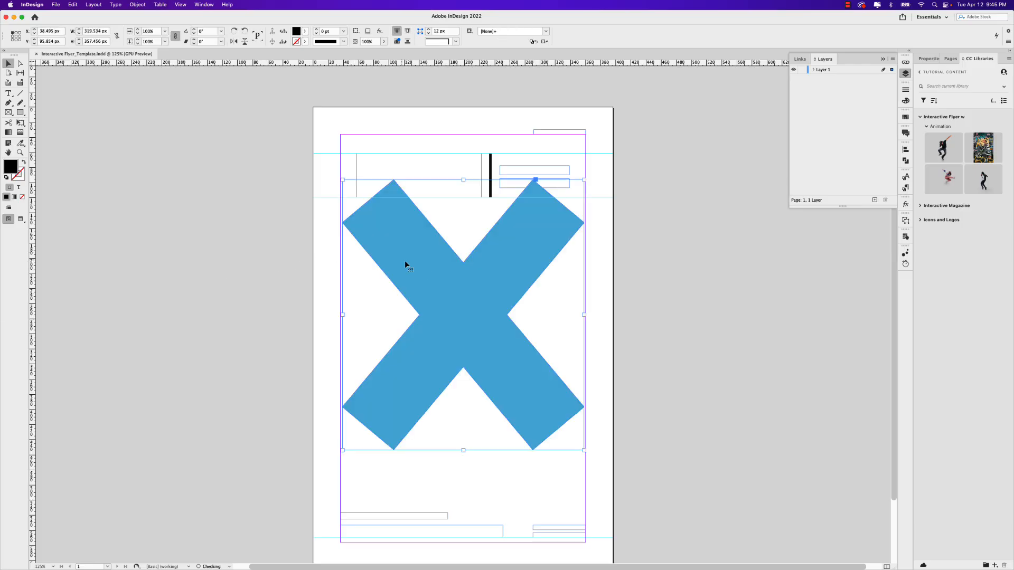
# - Scale the blue X proportionally to about 258 × 288 px and centre it on the page below the header frames
pyautogui.moveTo(477, 289); pyautogui.dragTo(478, 313)
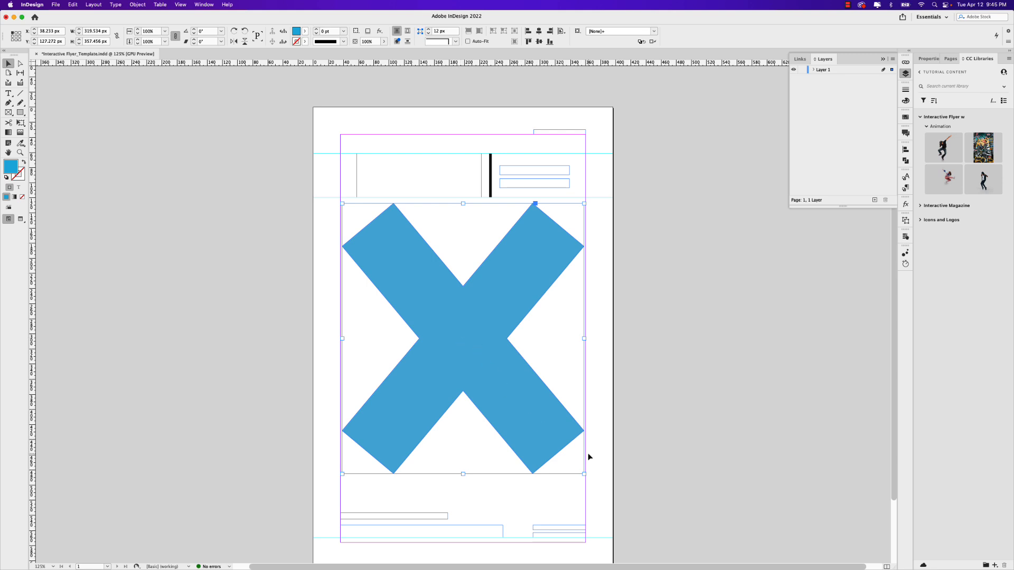
pyautogui.moveTo(585, 473); pyautogui.dragTo(529, 412)
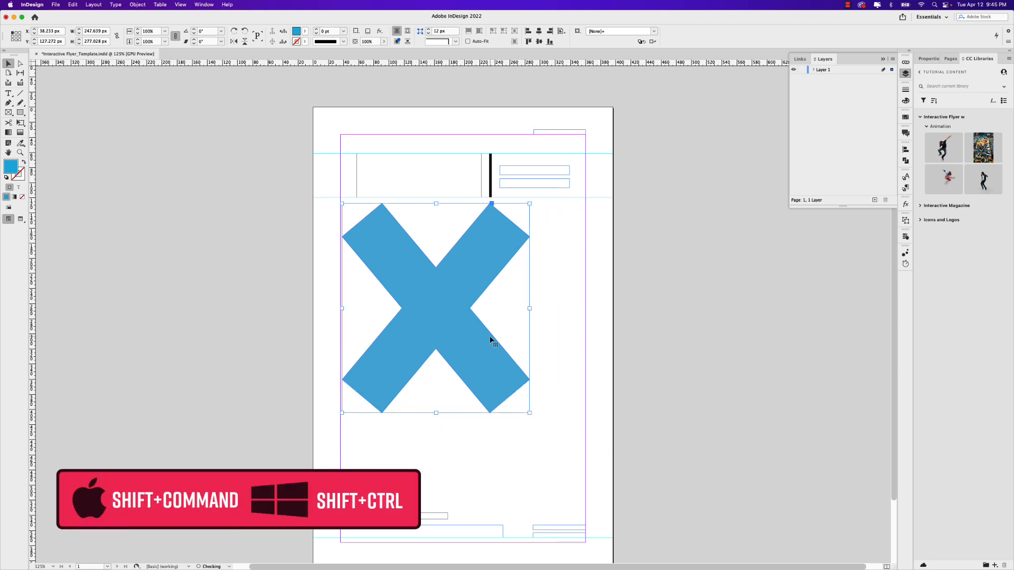
pyautogui.moveTo(460, 319); pyautogui.dragTo(486, 349)
pyautogui.moveTo(463, 443); pyautogui.dragTo(464, 450)
pyautogui.moveTo(495, 418); pyautogui.dragTo(495, 414)
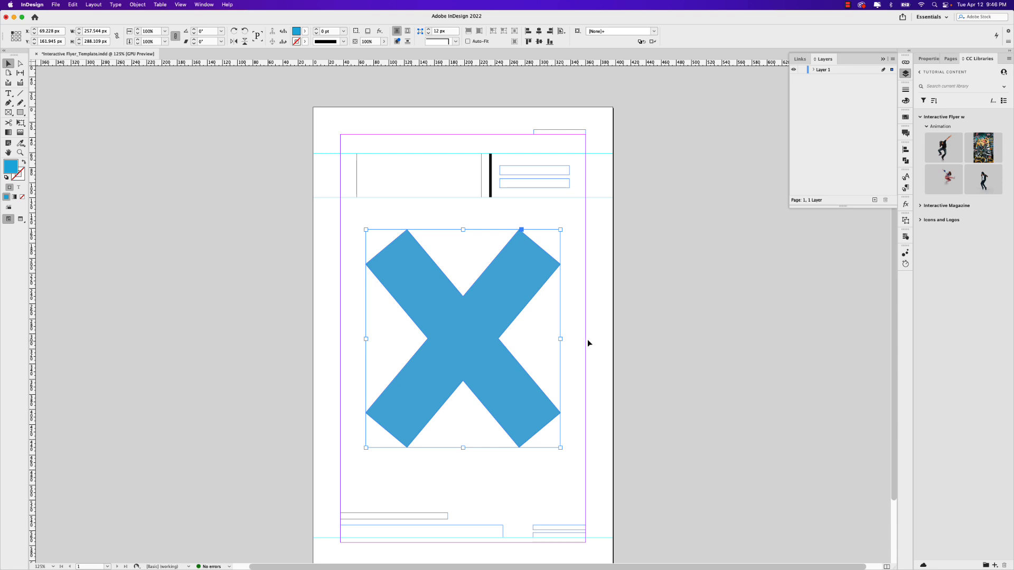
pyautogui.click(593, 325)
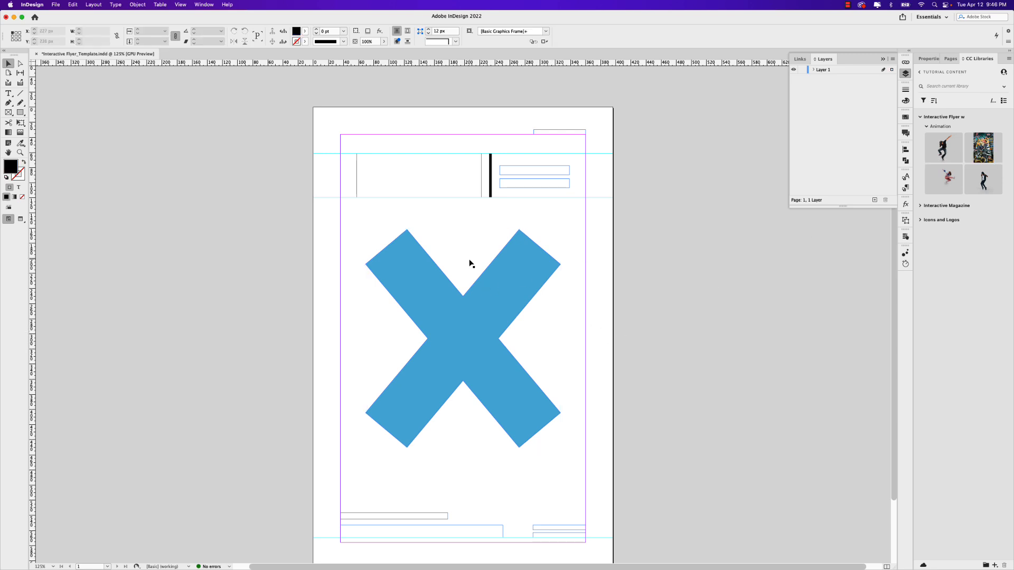
pyautogui.click(453, 326)
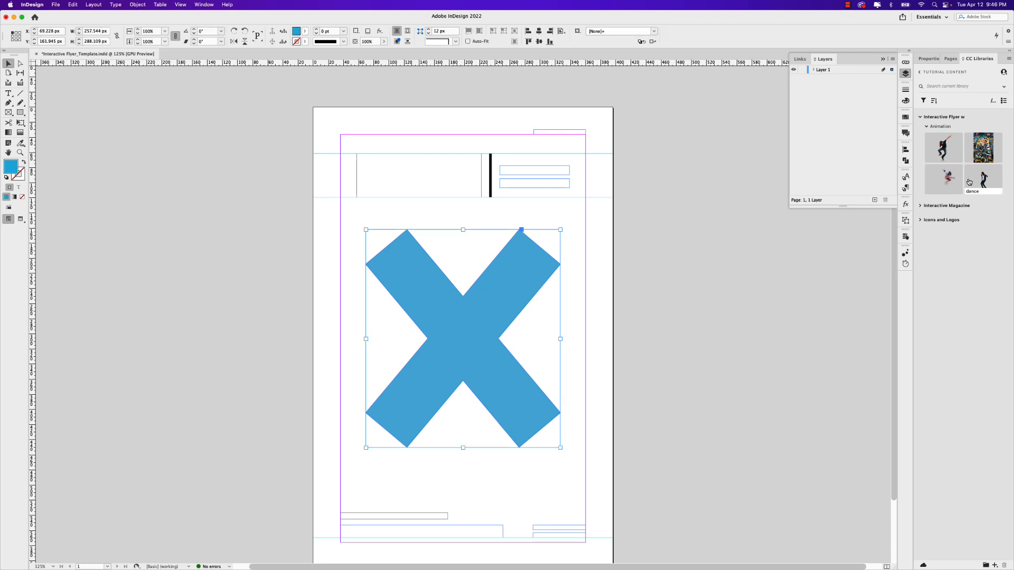
pyautogui.moveTo(976, 182)
pyautogui.moveTo(985, 180); pyautogui.dragTo(686, 226)
pyautogui.click(662, 212)
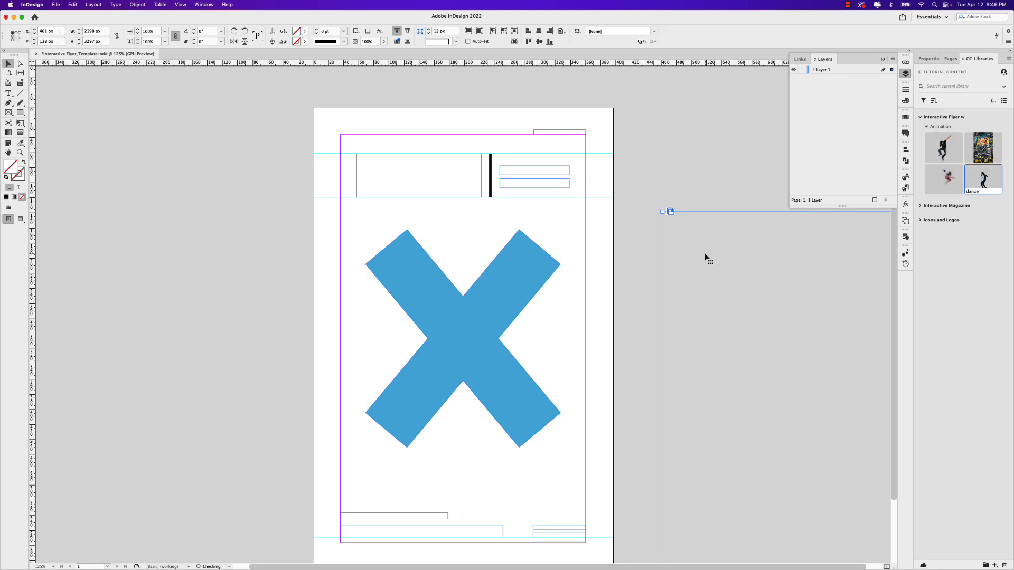
pyautogui.moveTo(662, 212); pyautogui.dragTo(559, 181)
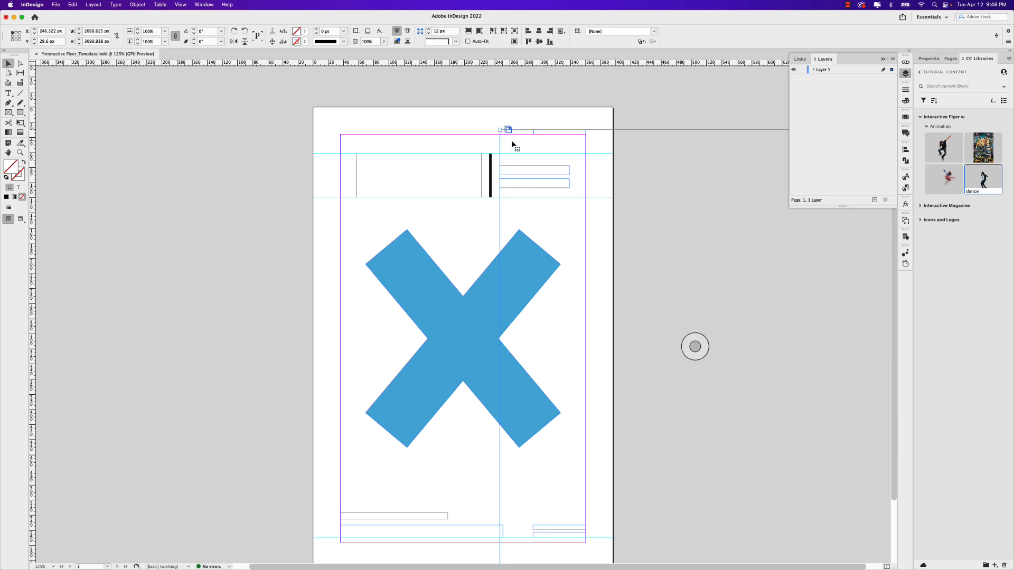
pyautogui.press('Delete')
# - Place the library's dance image on the pasteboard beside the page, sized to fit between the page and the panels
pyautogui.moveTo(979, 174); pyautogui.dragTo(682, 226)
pyautogui.moveTo(626, 138); pyautogui.dragTo(851, 464)
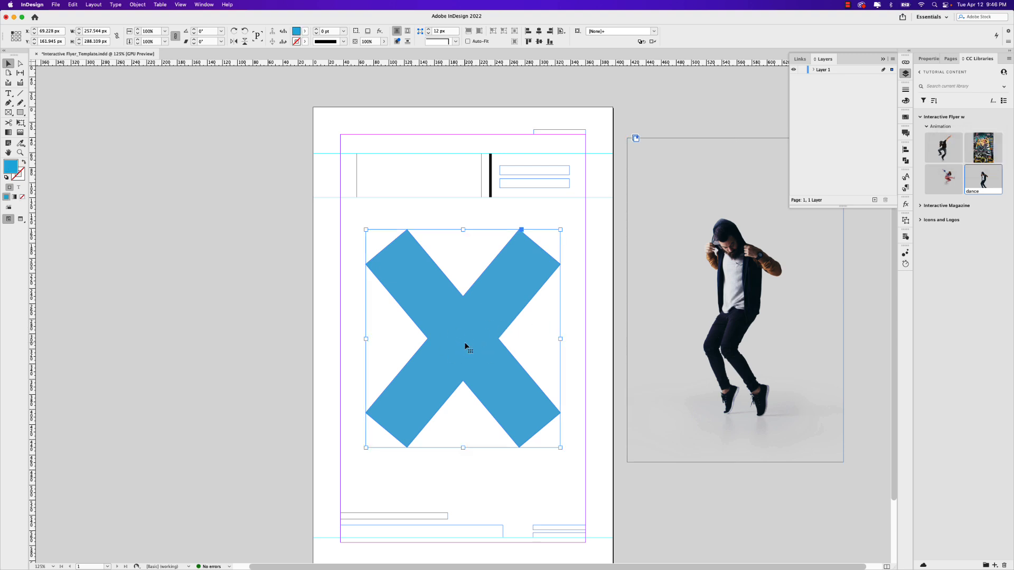
pyautogui.scroll(-2, 460, 333)
pyautogui.hscroll(1, 460, 333)
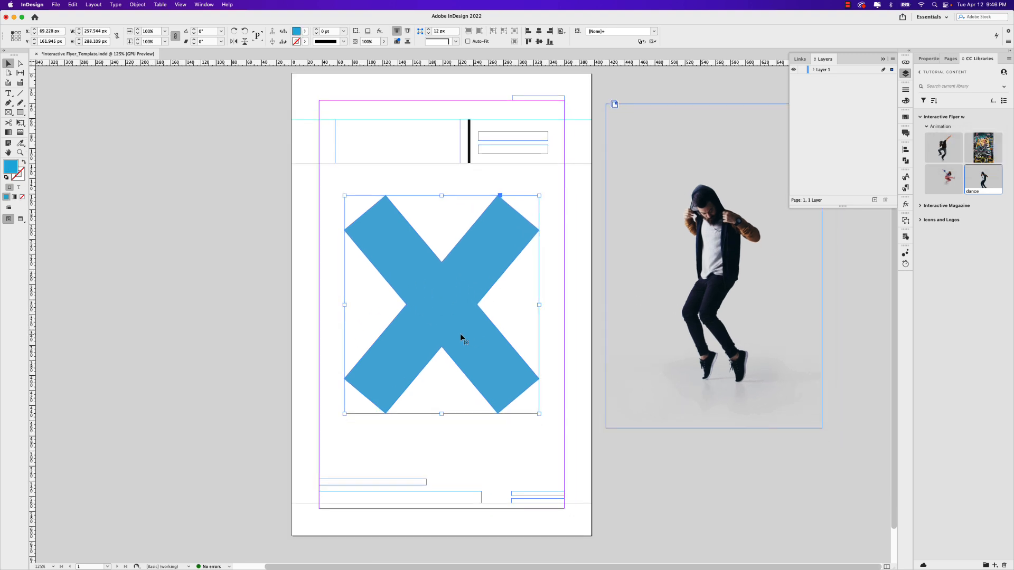
pyautogui.scroll(1, 549, 302)
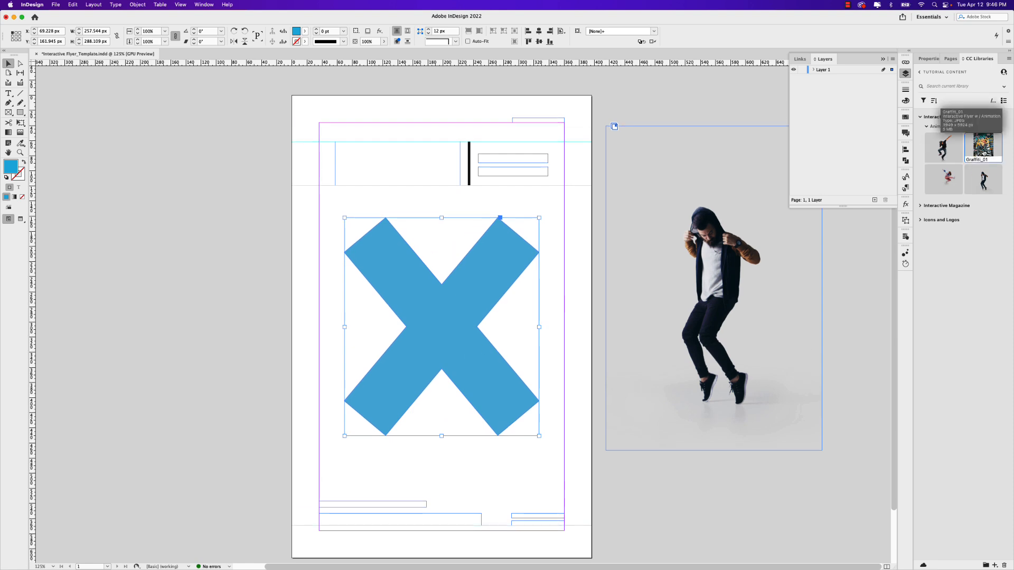
# - Place the Graffiti_01 library image inside the blue X and fit it proportionally to fill the frame
pyautogui.click(639, 120)
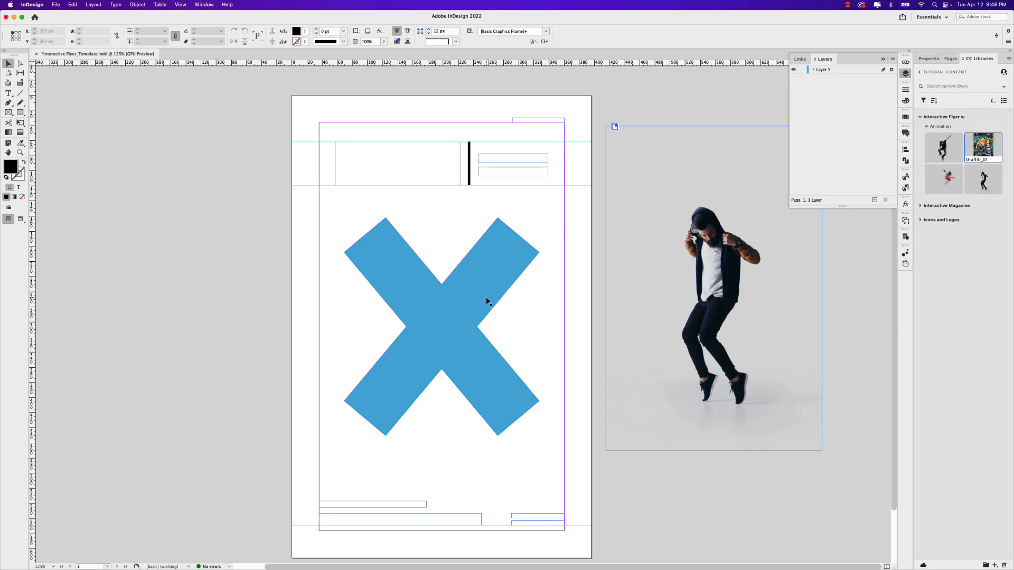
pyautogui.moveTo(983, 152); pyautogui.dragTo(239, 281)
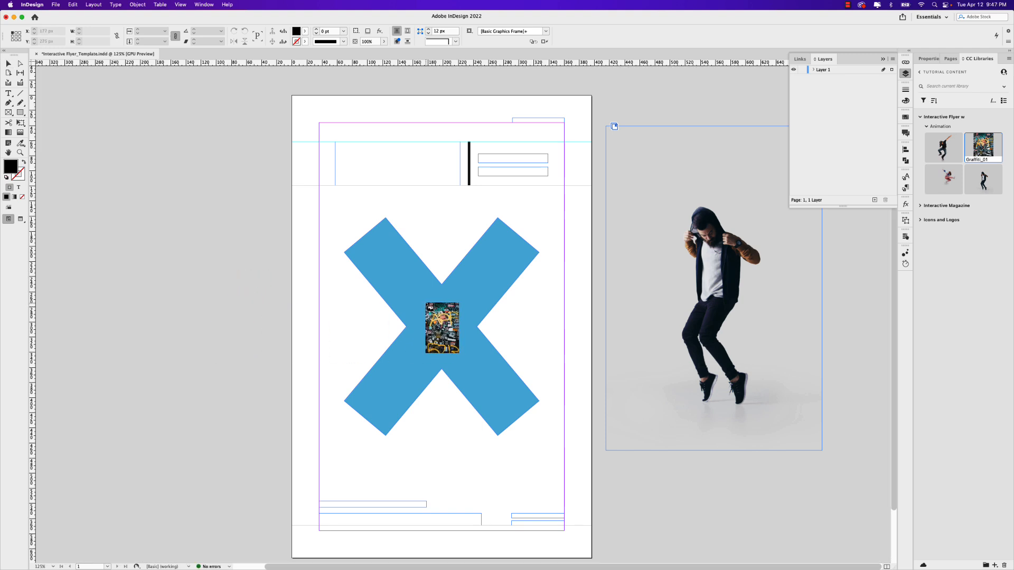
pyautogui.click(467, 342)
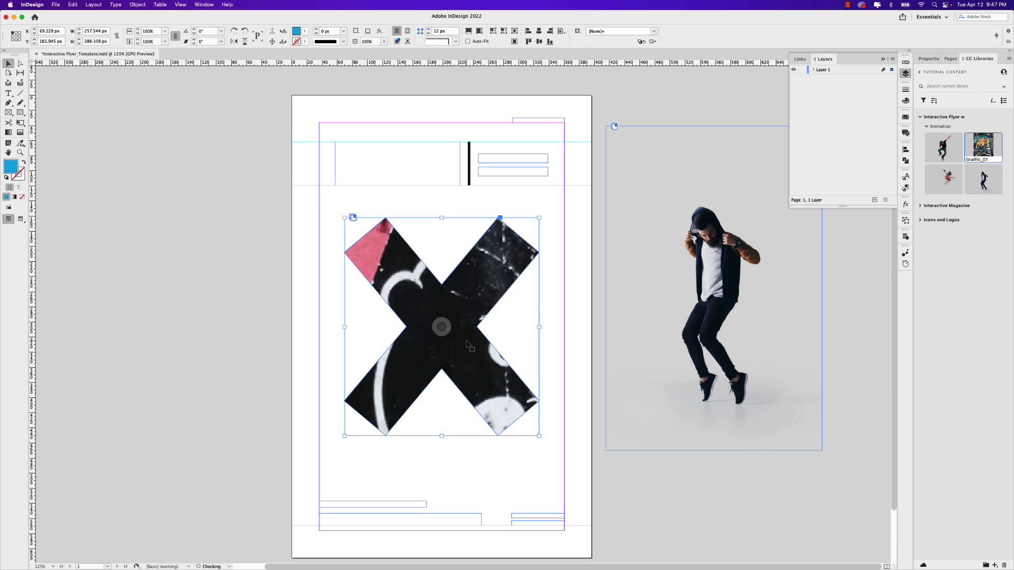
pyautogui.click(443, 328)
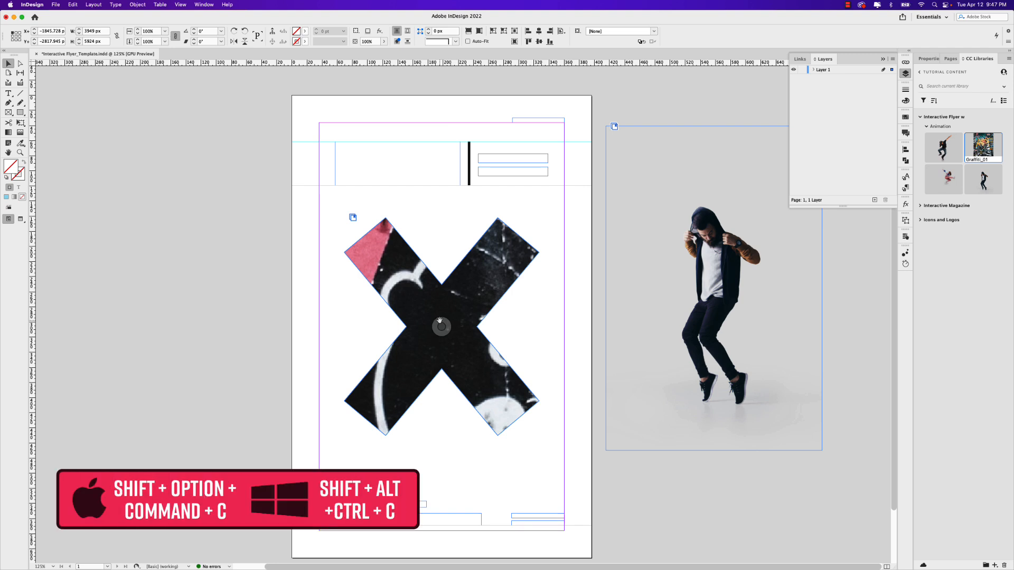
pyautogui.press('shift+alt+super+c')
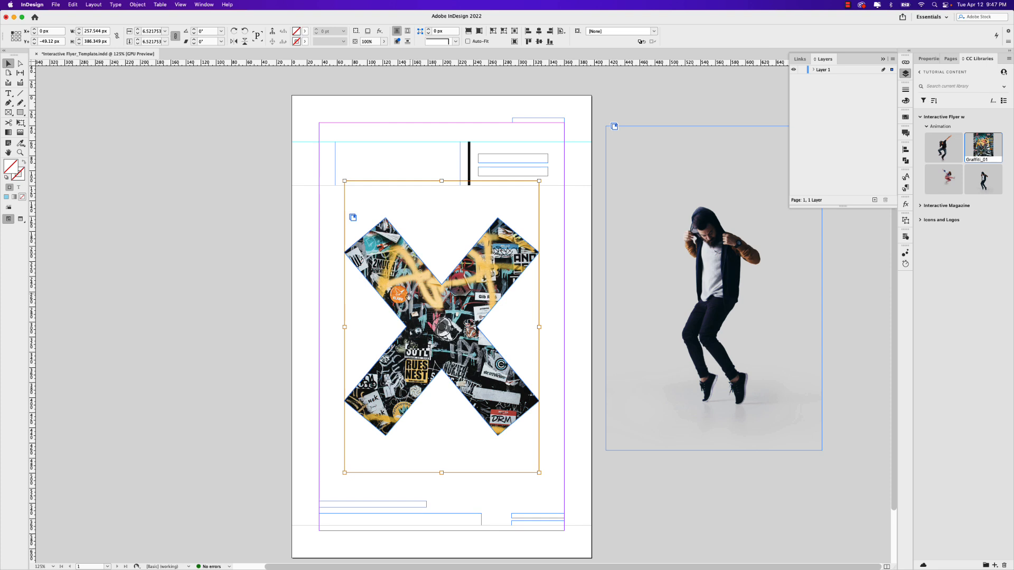
# - Try moving the graffiti image lower inside the X frame, and undo the move
pyautogui.click(551, 277)
pyautogui.click(447, 320)
pyautogui.moveTo(446, 265); pyautogui.dragTo(447, 320)
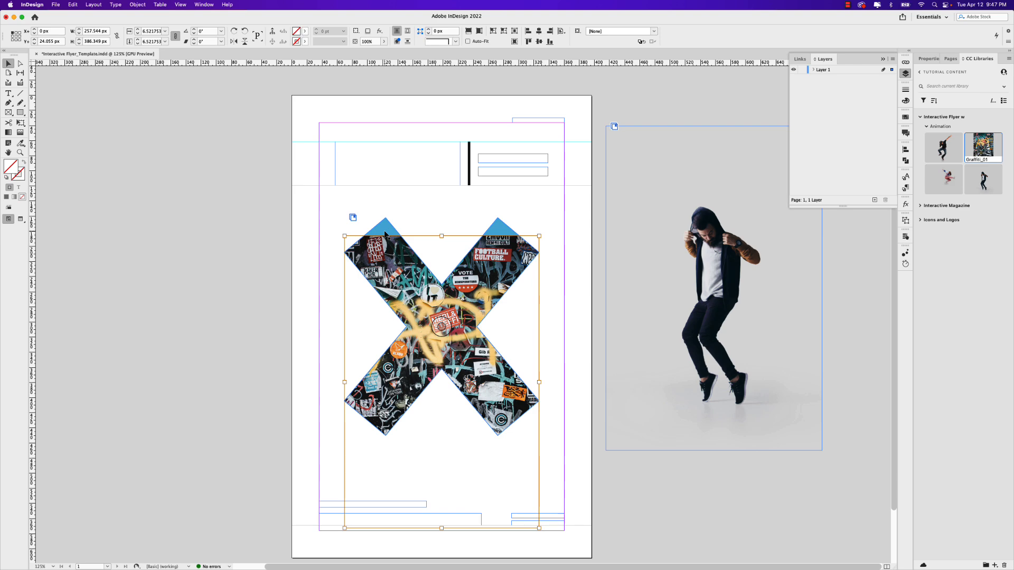
pyautogui.press('super+z')
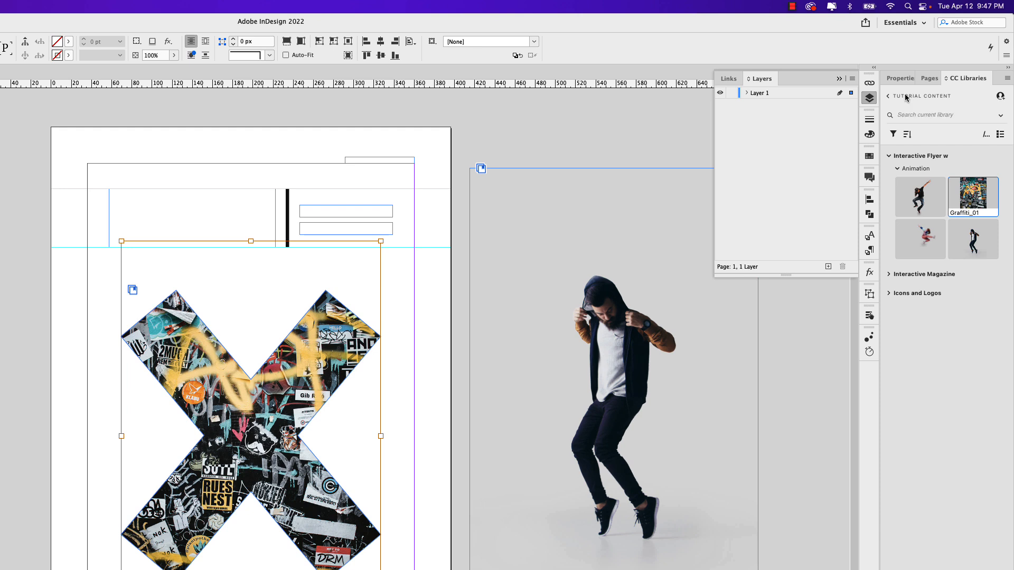
# - Set the graffiti image's blending mode to Luminosity and its opacity to 60%
pyautogui.click(902, 77)
pyautogui.click(916, 186)
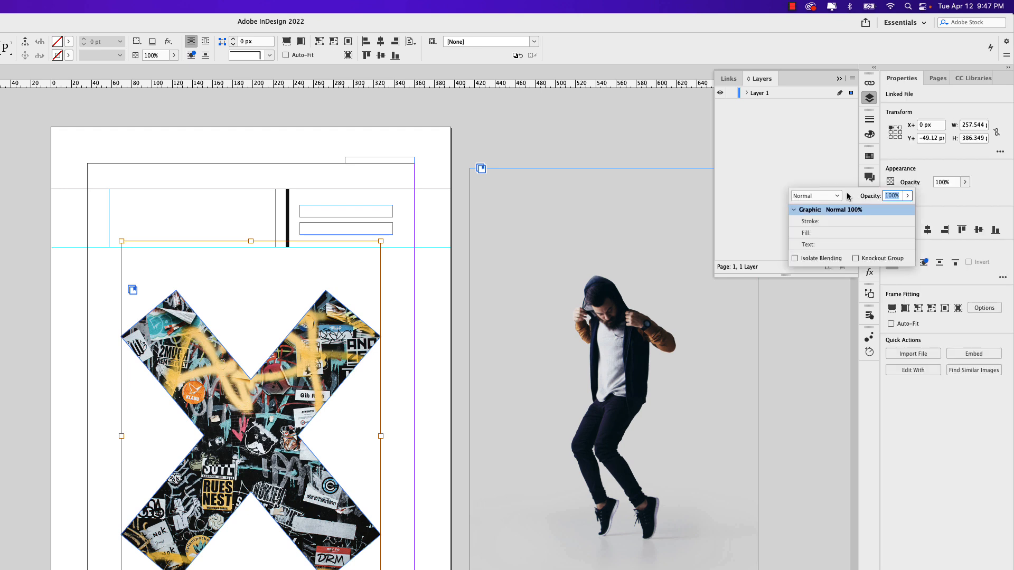
pyautogui.click(831, 196)
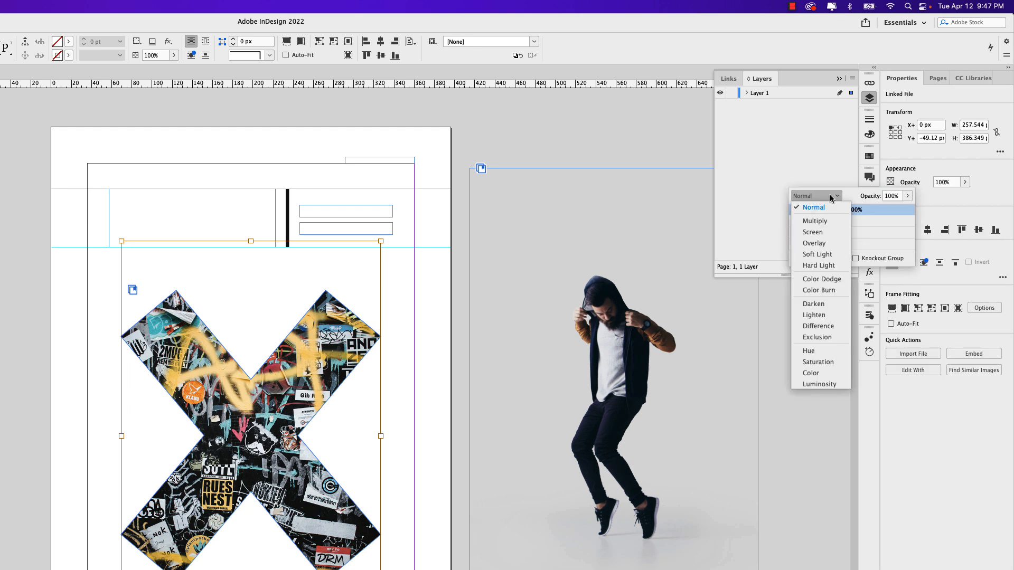
pyautogui.click(829, 386)
pyautogui.click(888, 196)
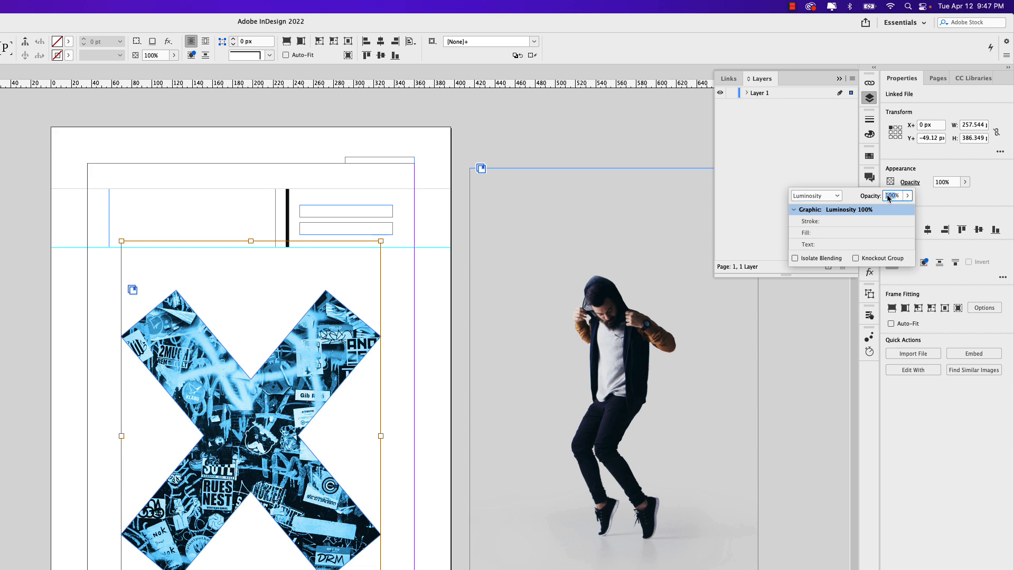
pyautogui.write('6')
pyautogui.press('Return')
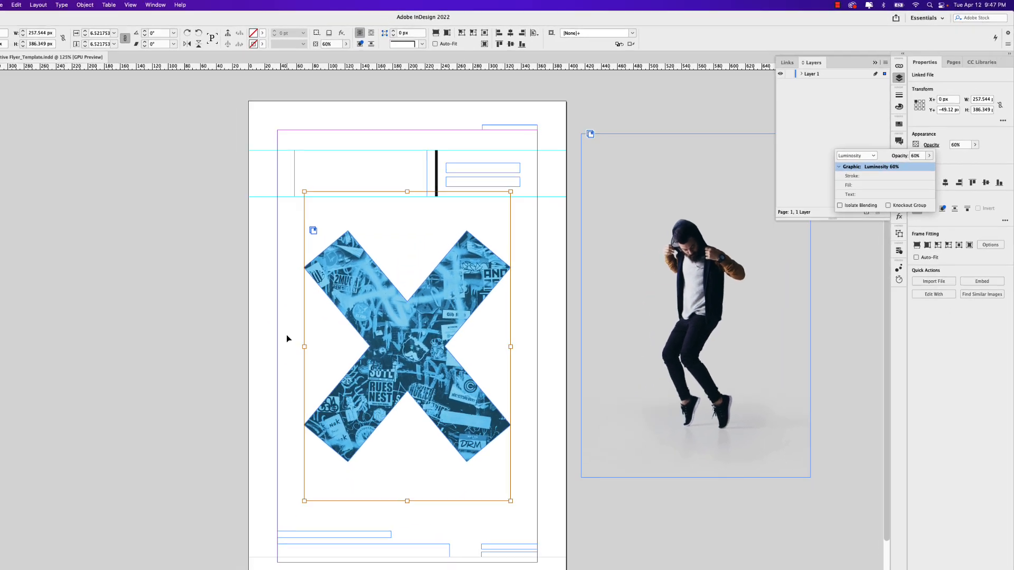
# - Move the dancer image from the pasteboard onto the page, over the middle of the graffiti X
pyautogui.click(129, 423)
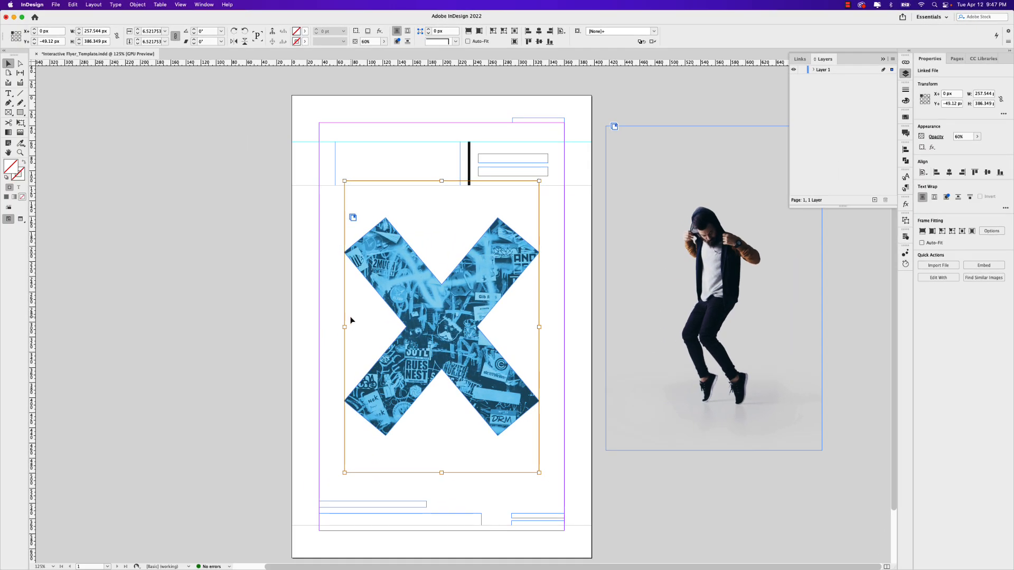
pyautogui.click(563, 297)
pyautogui.moveTo(709, 269); pyautogui.dragTo(458, 299)
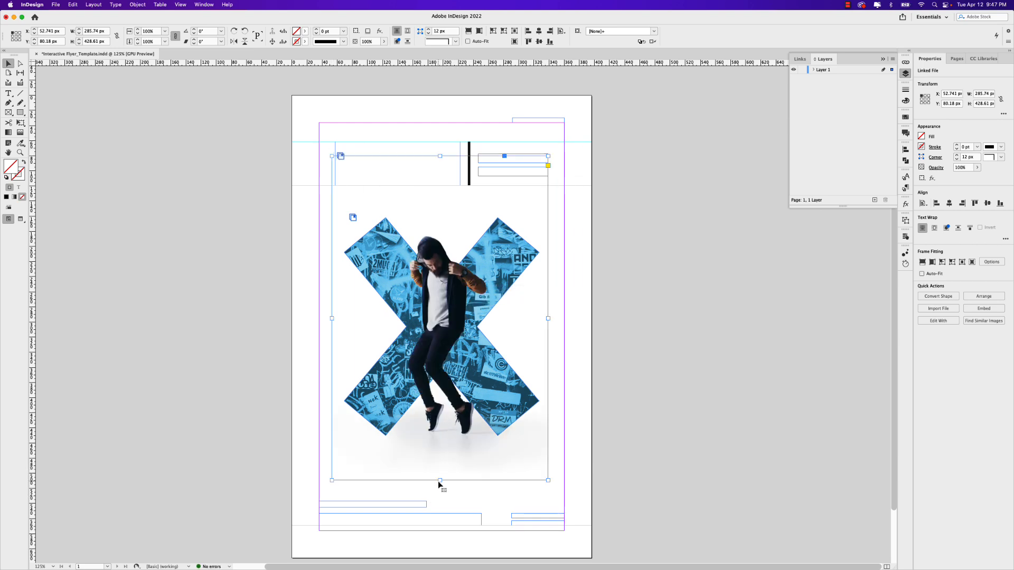
# - Crop the dancer image's frame on all sides to about 278 × 399 px, leaving space below the feet
pyautogui.moveTo(440, 481); pyautogui.dragTo(440, 450)
pyautogui.moveTo(437, 160); pyautogui.dragTo(436, 190)
pyautogui.moveTo(549, 321); pyautogui.dragTo(544, 321)
pyautogui.moveTo(331, 320); pyautogui.dragTo(333, 320)
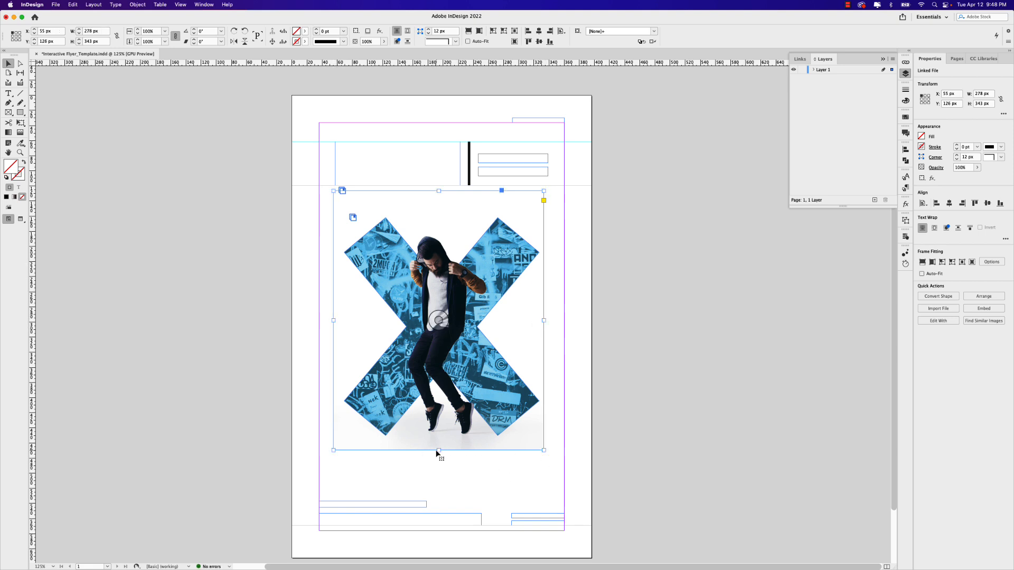
pyautogui.moveTo(439, 450); pyautogui.dragTo(442, 493)
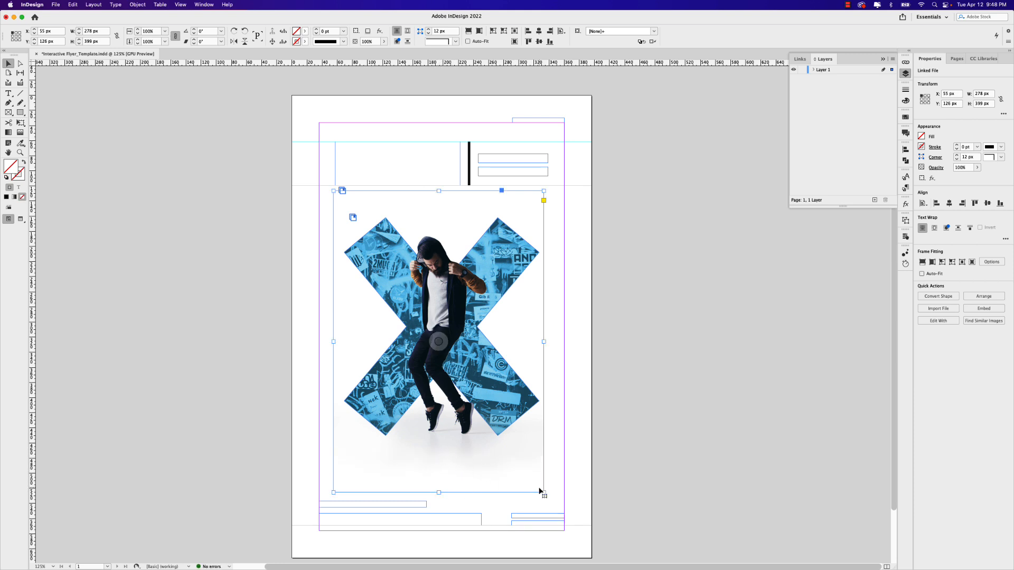
# - Enlarge the dancer image with its frame to about 336 × 482 px and position the dancer centrally over the X
pyautogui.moveTo(544, 492); pyautogui.dragTo(575, 521)
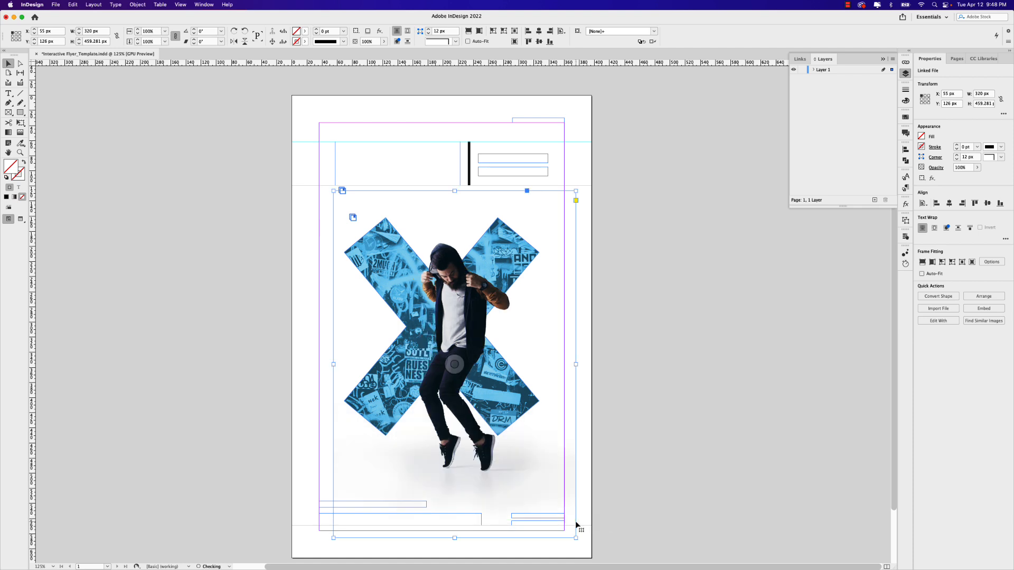
pyautogui.moveTo(490, 455); pyautogui.dragTo(482, 451)
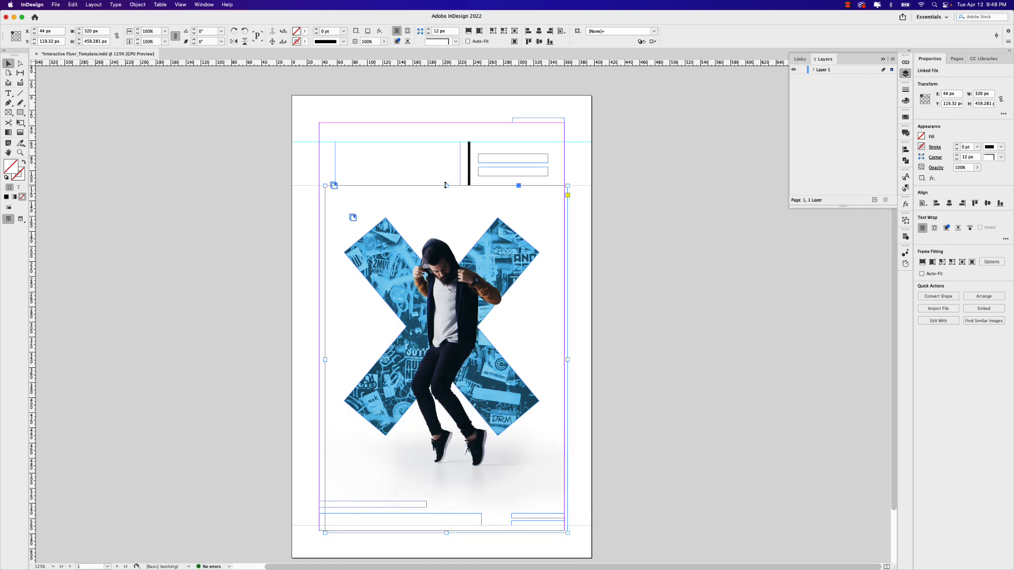
pyautogui.moveTo(445, 186); pyautogui.dragTo(445, 167)
pyautogui.moveTo(443, 236); pyautogui.dragTo(441, 240)
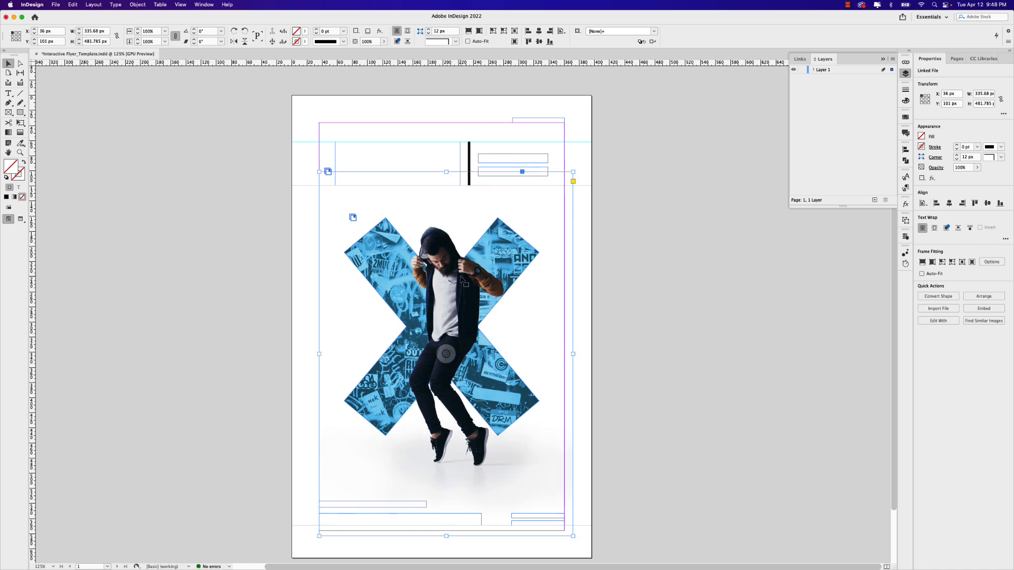
# - Nudge the dancer image vertically to a Y position of 104 px
pyautogui.hotkey('shift', 'Down')
pyautogui.press('Up')
pyautogui.press('Up')
pyautogui.press('Up')
pyautogui.press('Up')
pyautogui.press('Up')
pyautogui.press('Up')
pyautogui.press('Up')
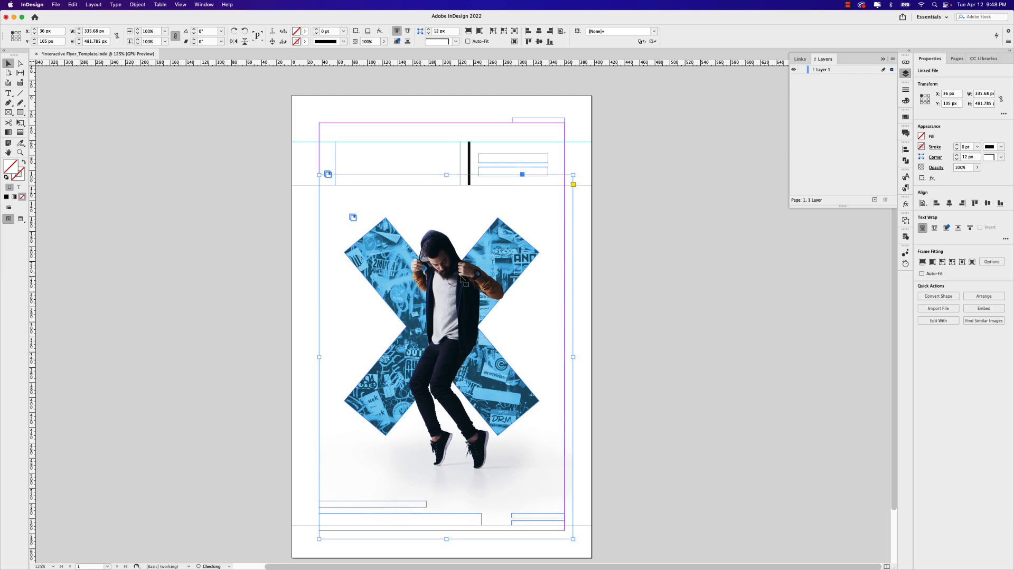
pyautogui.click(624, 283)
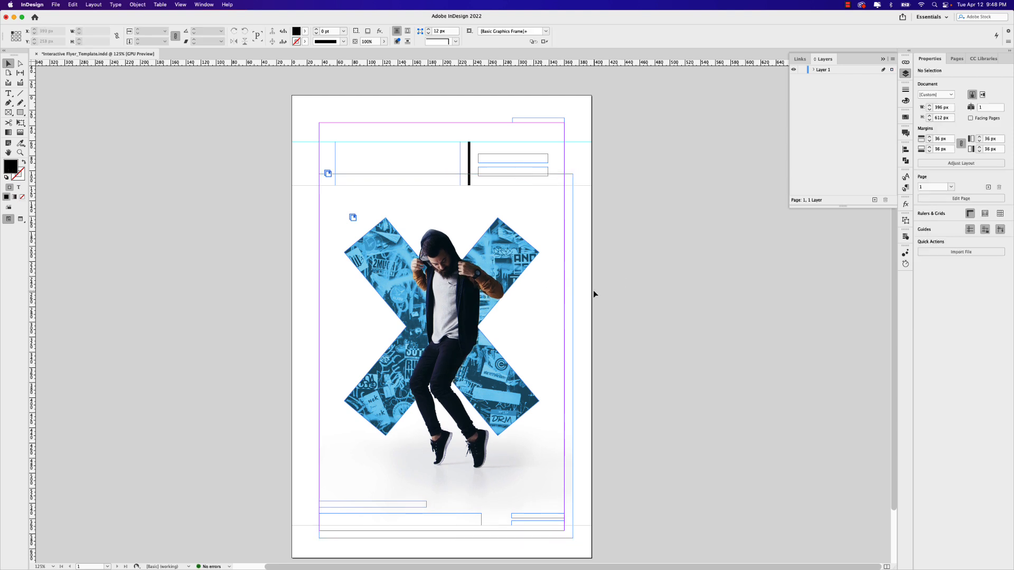
# - Crop the right side of the dancer image's frame to the page margin, making it 324 px wide
pyautogui.click(567, 295)
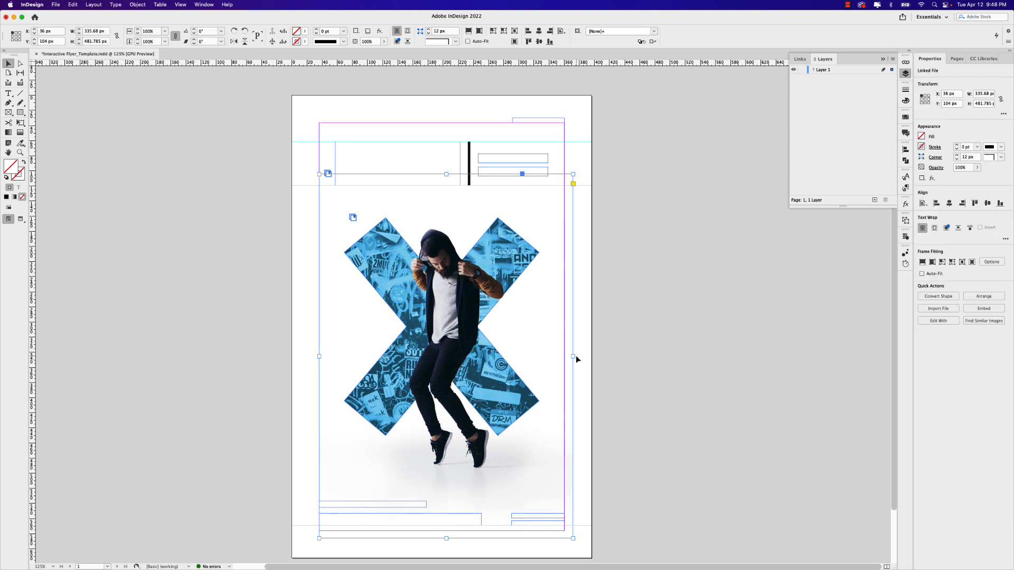
pyautogui.moveTo(573, 357); pyautogui.dragTo(565, 357)
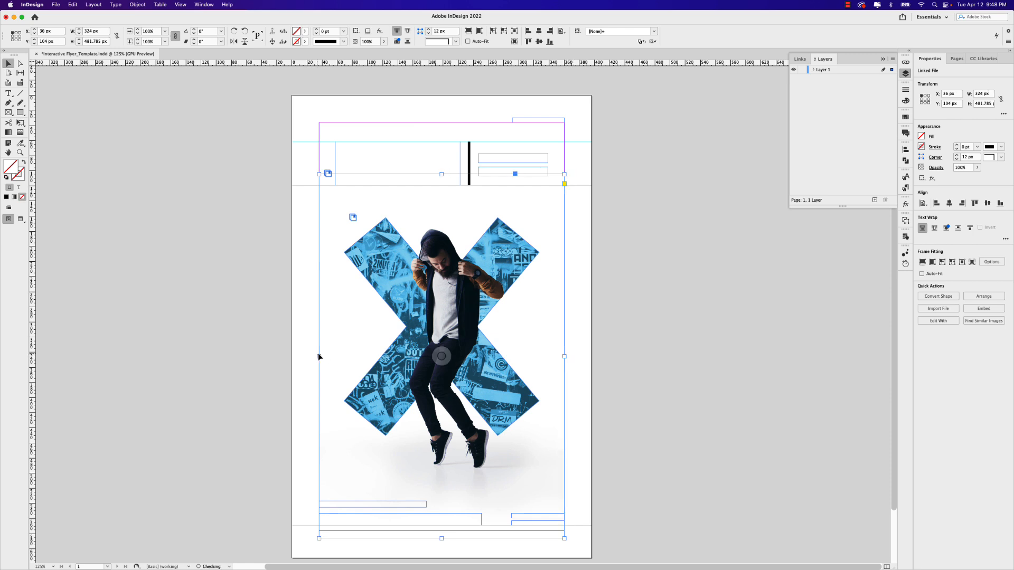
pyautogui.click(595, 251)
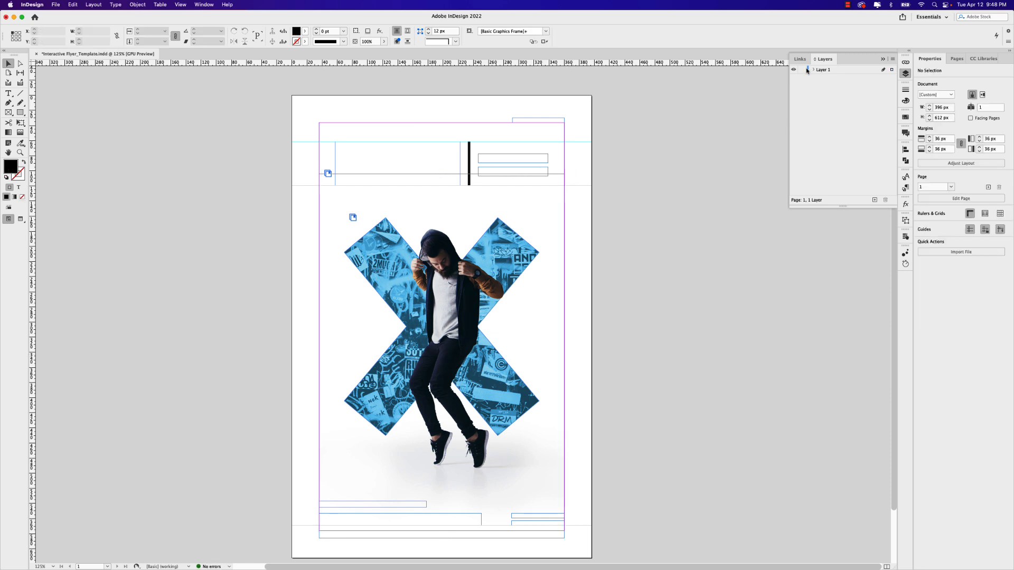
# - Examine the objects listed in Layer 1, including dance.psd and Blue Title, and the title text frame on the page
pyautogui.click(813, 69)
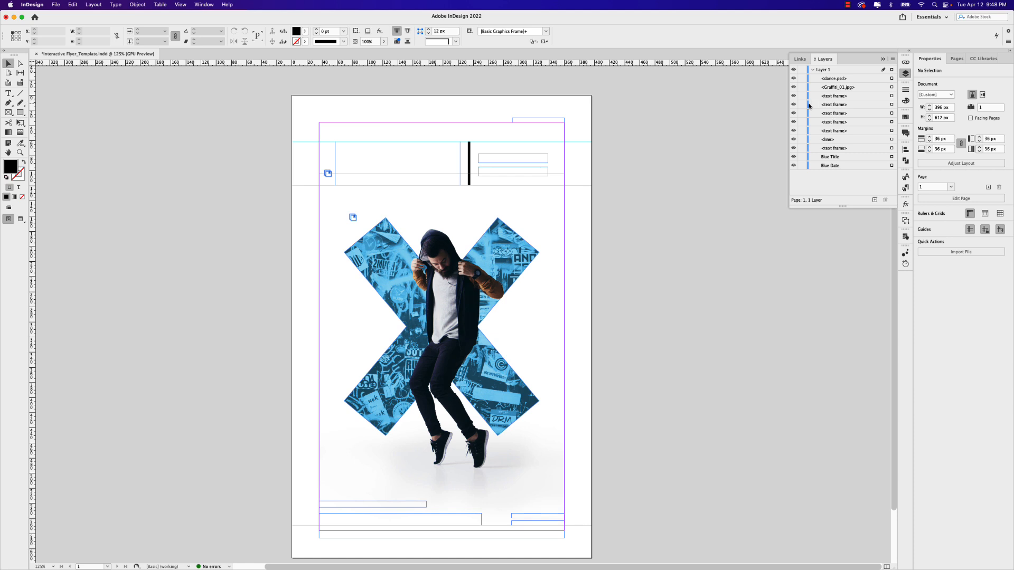
pyautogui.click(833, 79)
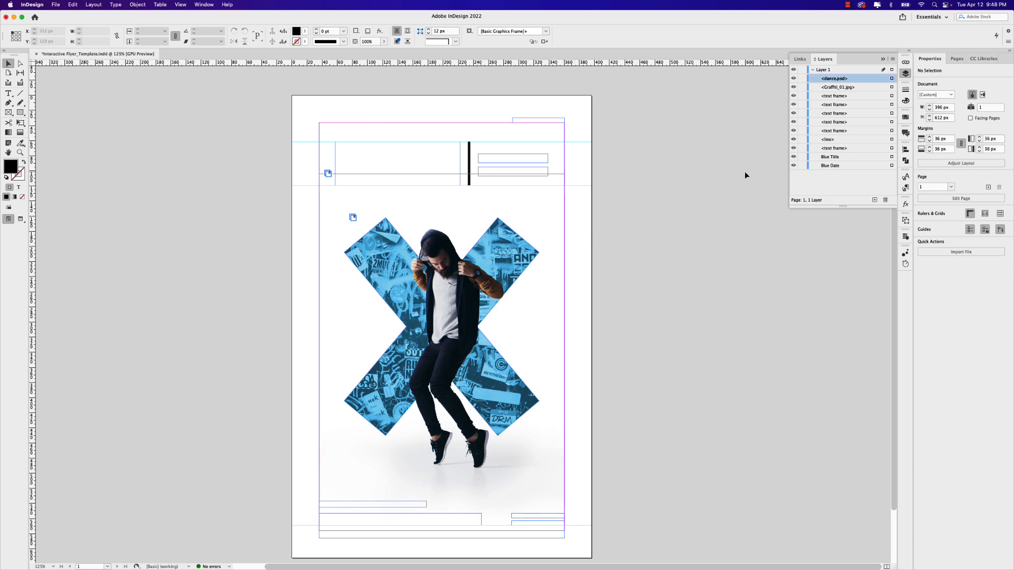
pyautogui.click(827, 159)
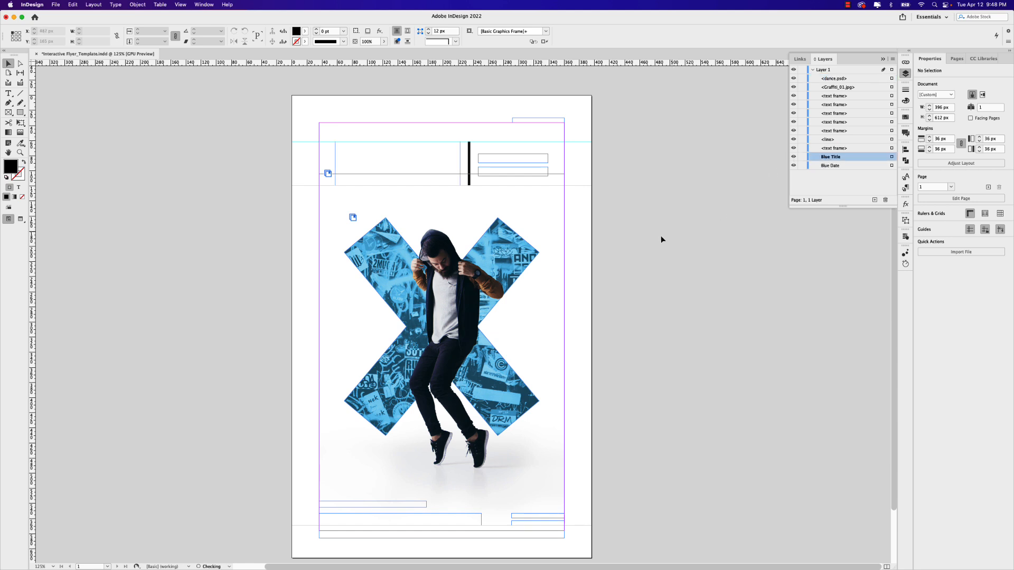
pyautogui.press('w')
pyautogui.press('w')
pyautogui.click(415, 166)
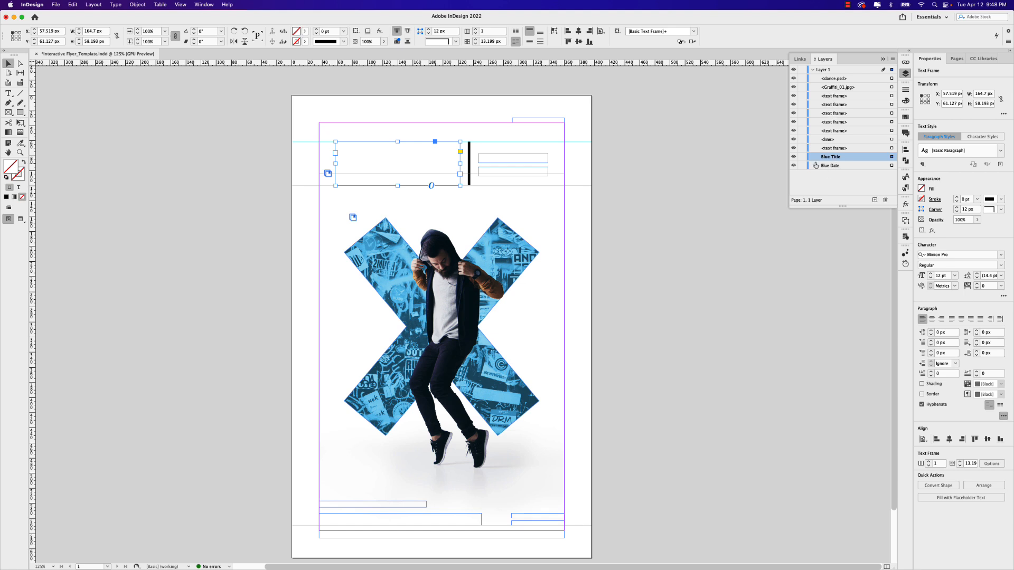
pyautogui.scroll(1, 772, 155)
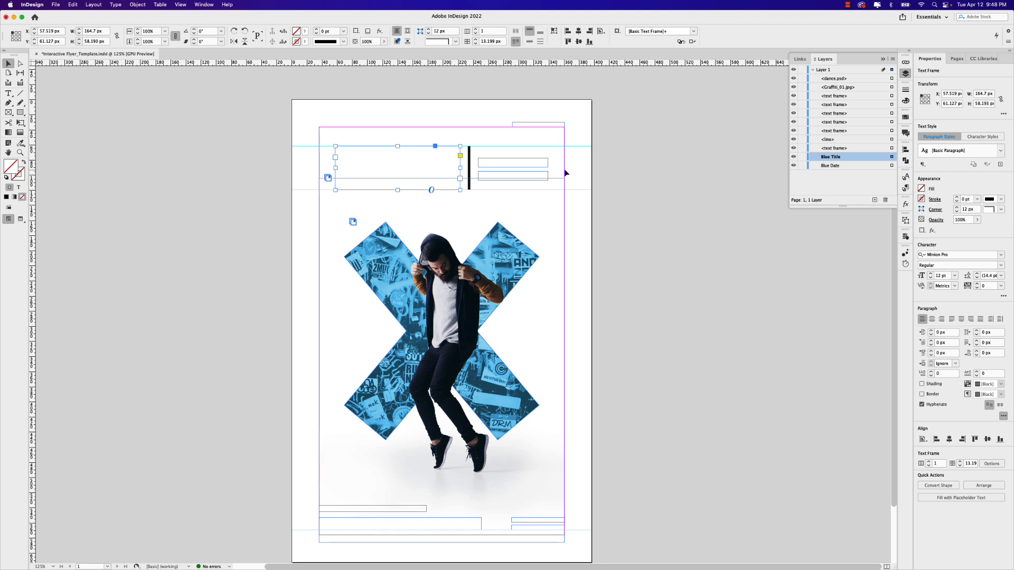
# - Float the Layers panel beside the page and make it taller
pyautogui.click(628, 179)
pyautogui.moveTo(825, 59); pyautogui.dragTo(692, 182)
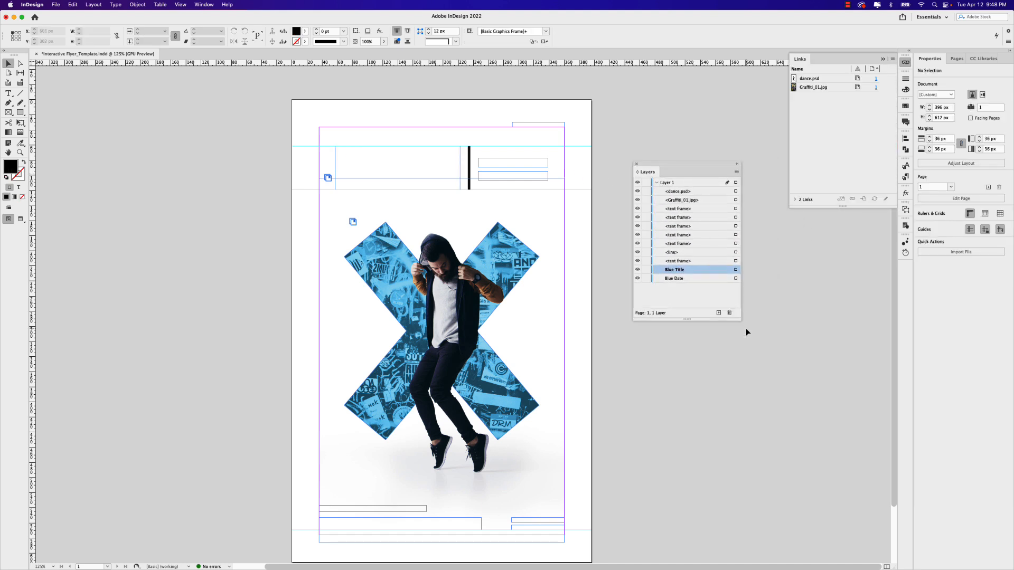
pyautogui.moveTo(687, 320); pyautogui.dragTo(693, 387)
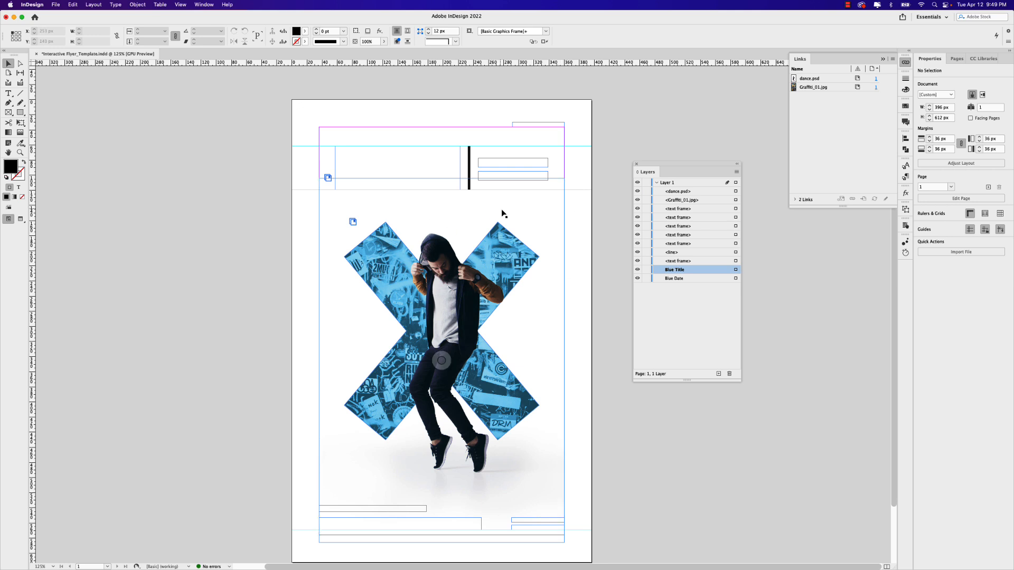
# - Identify the dance.psd and Graffiti_01.jpg objects by hiding and showing each one in turn
pyautogui.click(638, 193)
pyautogui.click(638, 192)
pyautogui.click(637, 200)
pyautogui.click(637, 201)
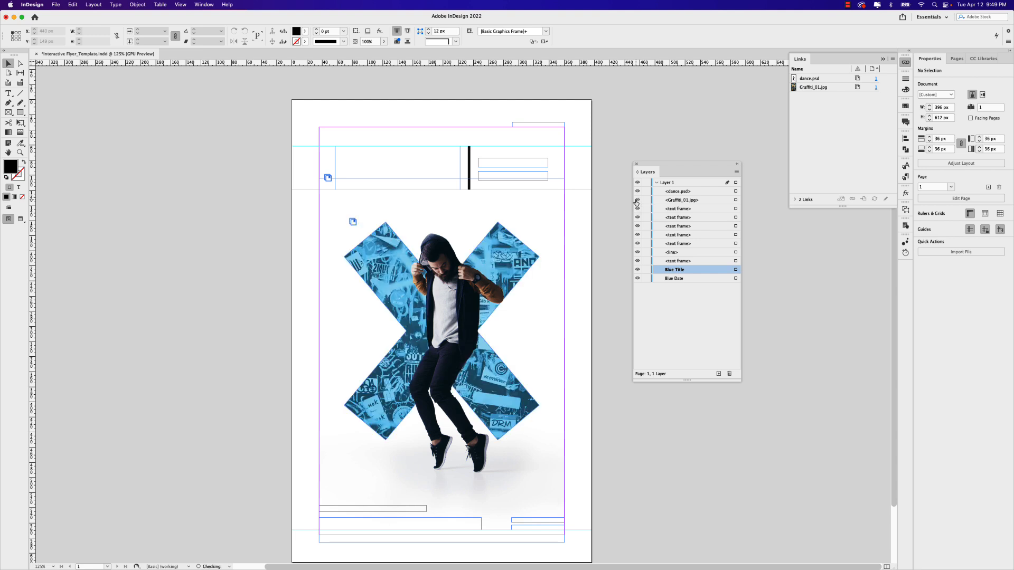
# - Rename the Graffiti_01.jpg object in Layer 1 as Blue Shape
pyautogui.click(679, 201)
pyautogui.doubleClick(680, 201)
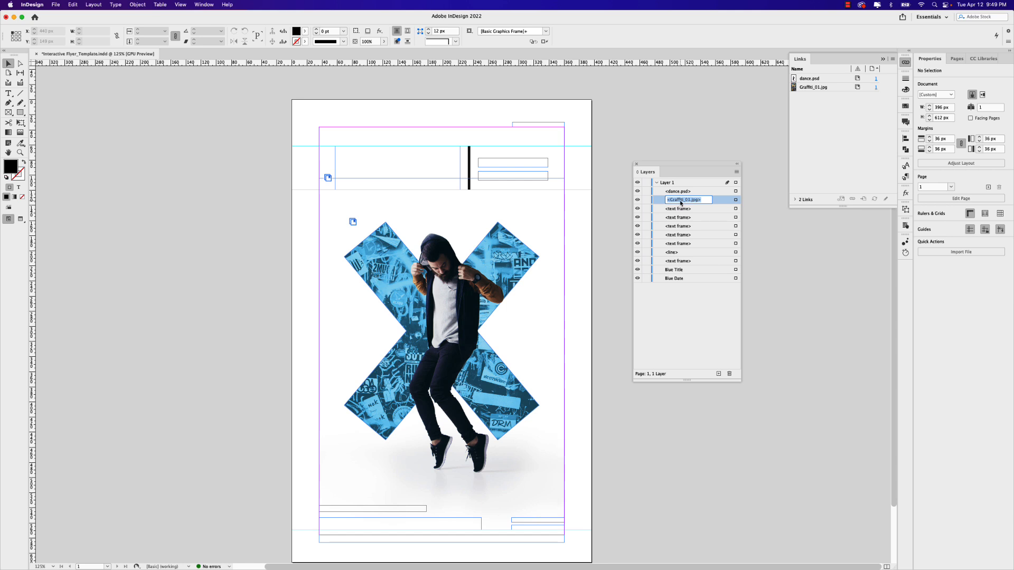
pyautogui.write('Blue Shape')
pyautogui.press('Return')
# - Hide the dance.psd and Blue Shape objects to clear the middle of the page
pyautogui.click(638, 191)
pyautogui.click(638, 191)
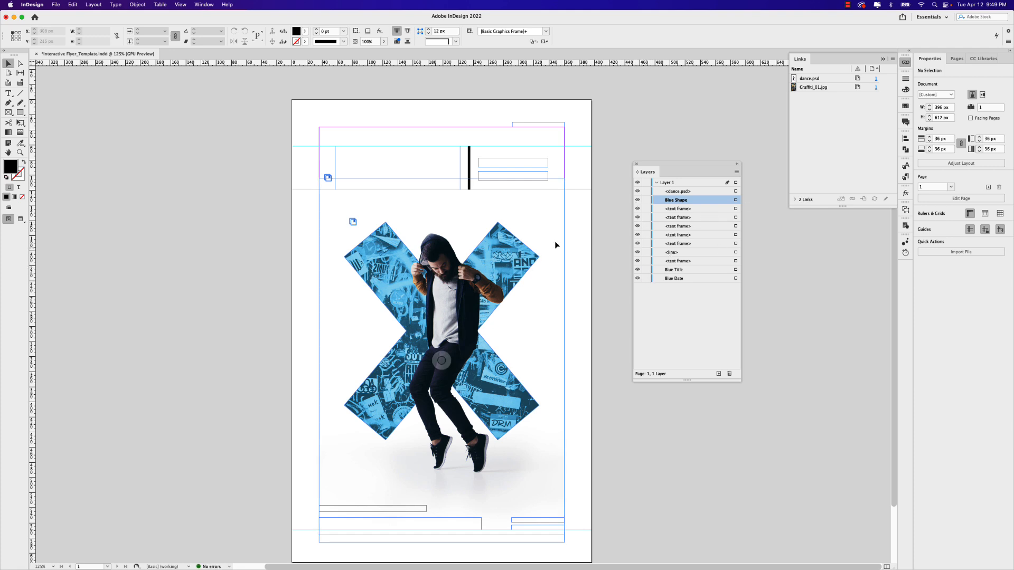
pyautogui.click(637, 191)
pyautogui.click(637, 200)
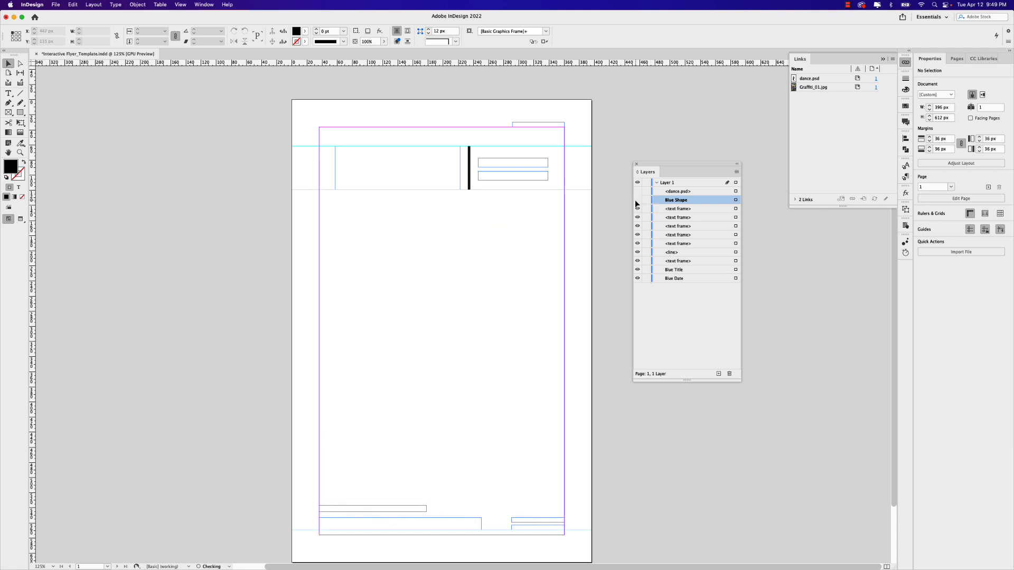
# - Copy the pink square outline from shapes.ai in Illustrator, paste it into the InDesign flyer and centre it between the margins
pyautogui.click(981, 58)
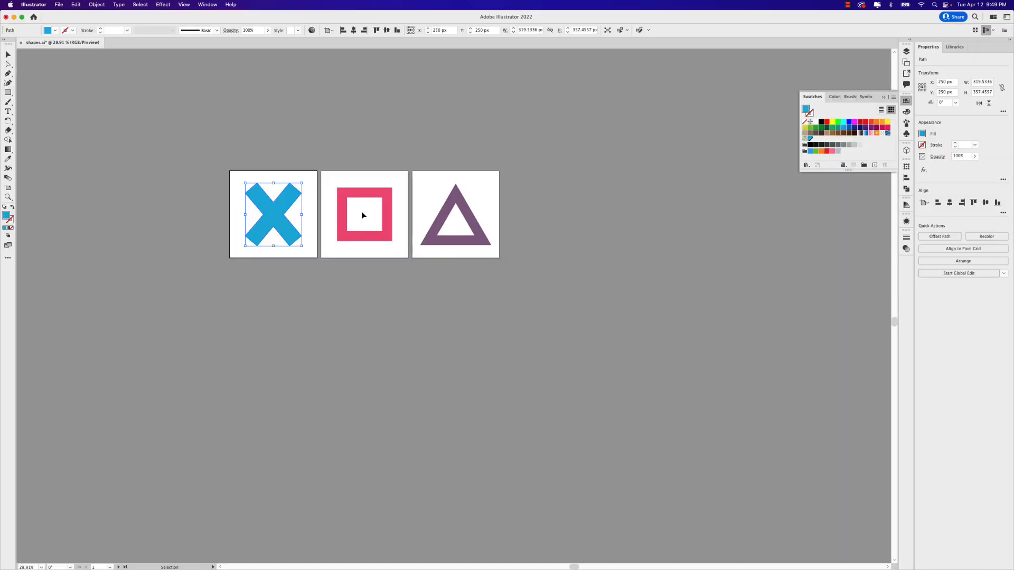
pyautogui.click(374, 239)
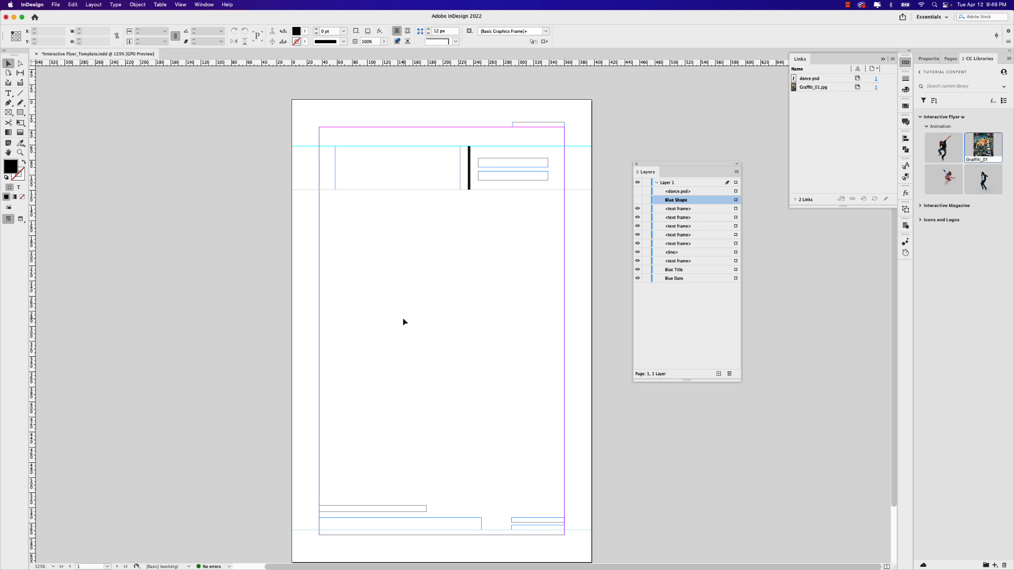
pyautogui.press('super+v')
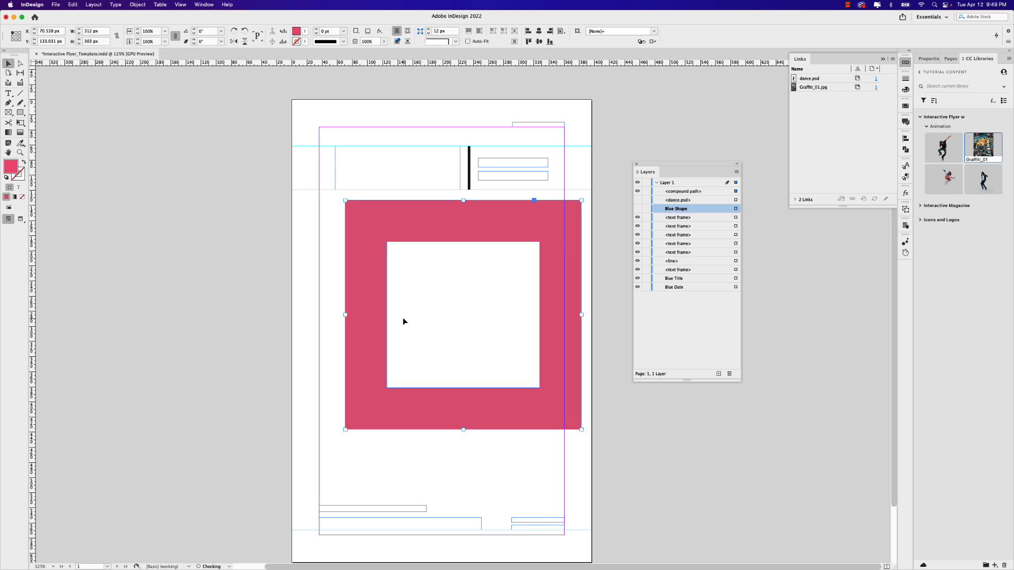
pyautogui.moveTo(550, 319); pyautogui.dragTo(530, 336)
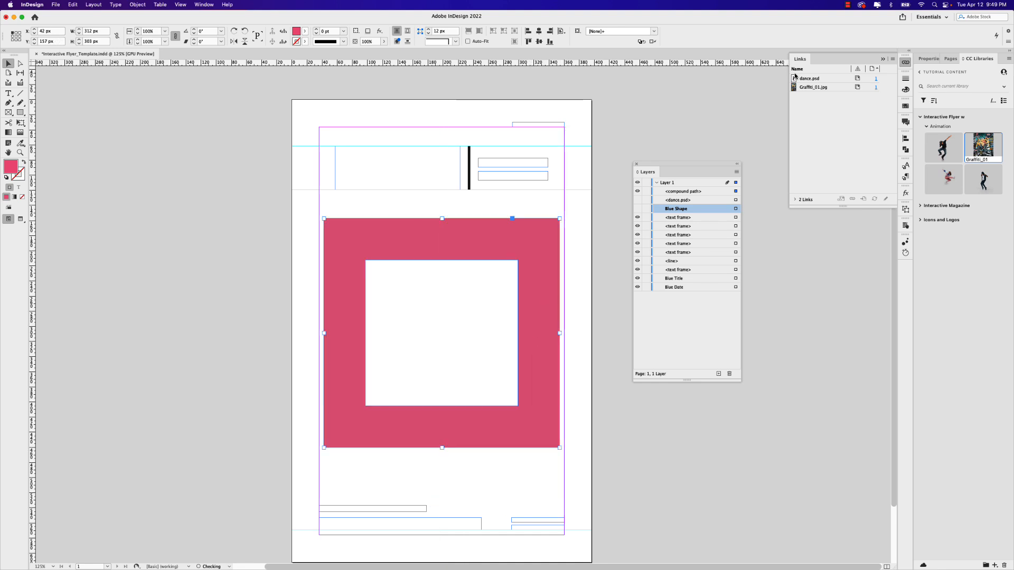
# - Show Blue Shape as a reference, scale the pink square to about 278 × 270 px centred over the X, and hide Blue Shape again
pyautogui.click(637, 209)
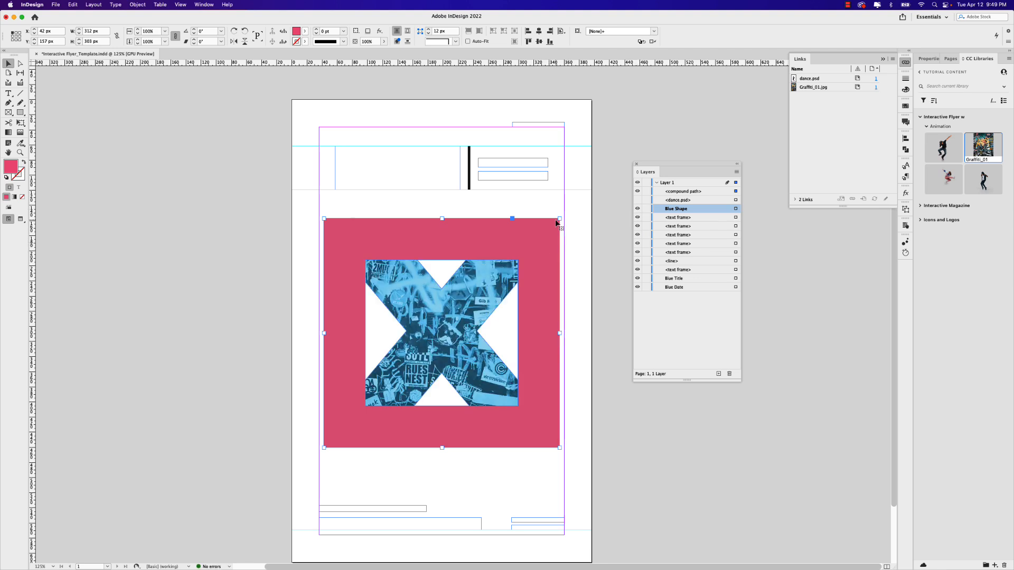
pyautogui.moveTo(559, 218); pyautogui.dragTo(542, 235)
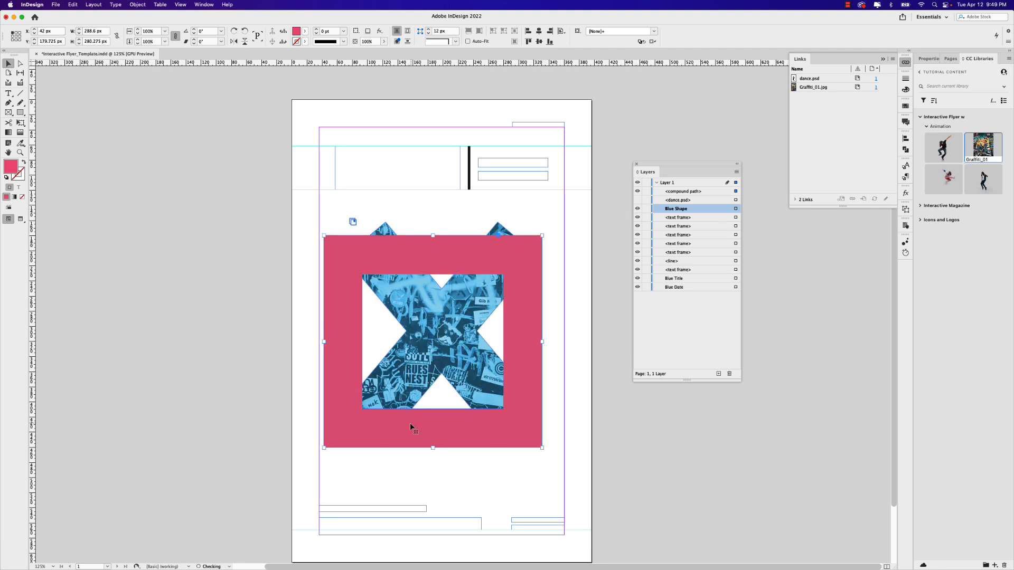
pyautogui.moveTo(324, 450); pyautogui.dragTo(331, 444)
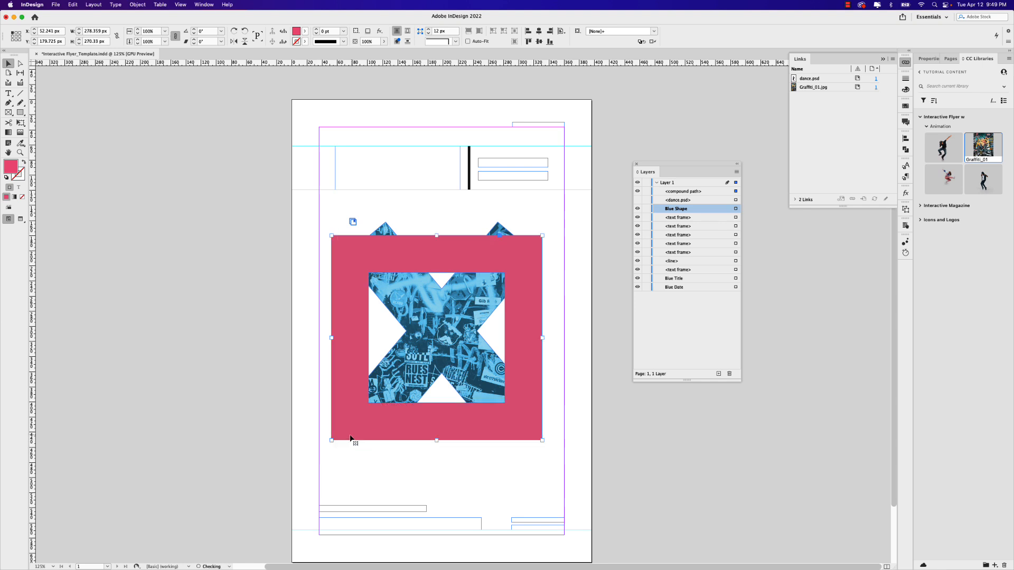
pyautogui.moveTo(410, 426); pyautogui.dragTo(415, 422)
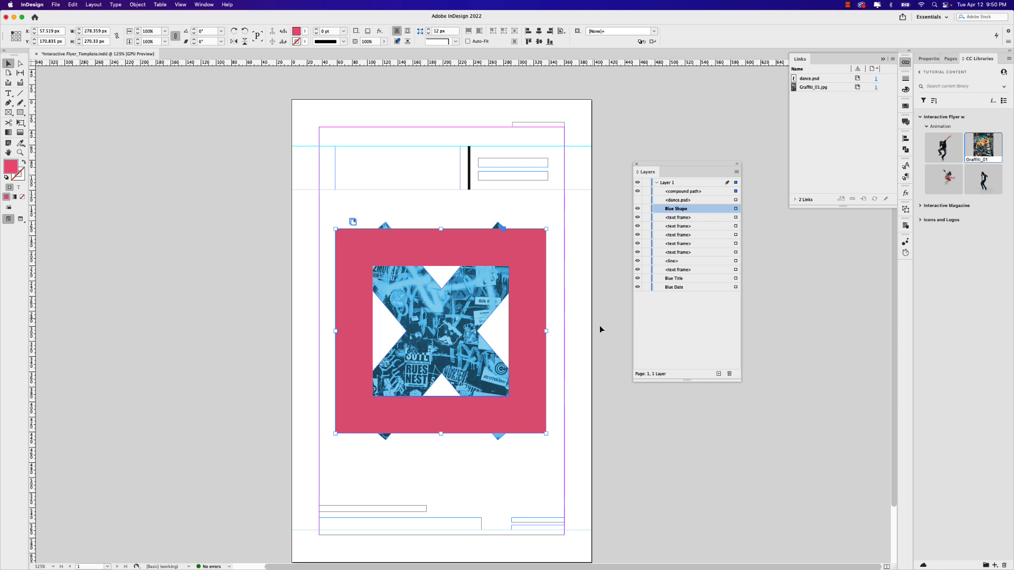
pyautogui.click(637, 209)
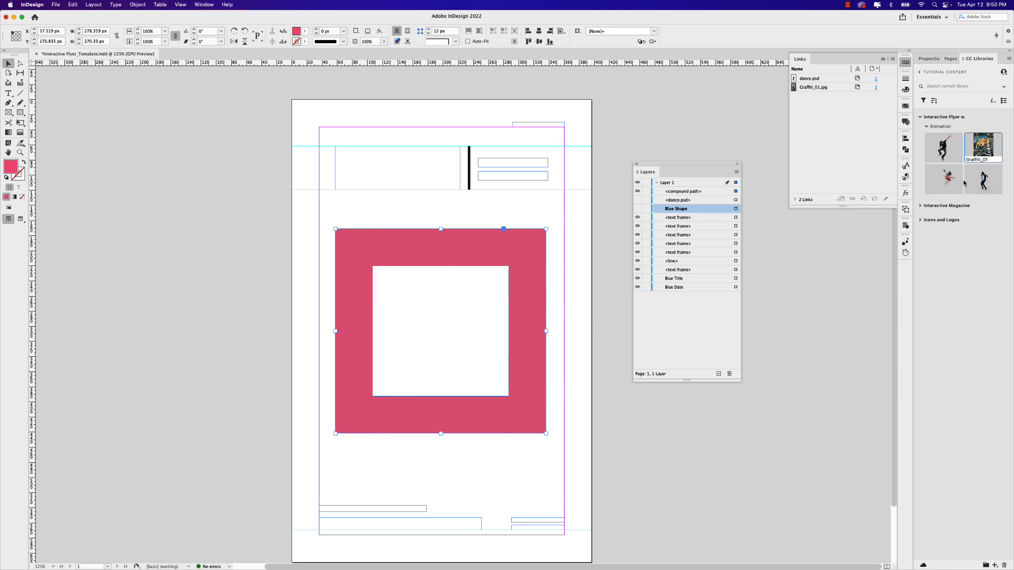
# - Place the Graffiti_01 library image inside the pink square outline and fit it to fill the frame proportionally
pyautogui.moveTo(978, 153); pyautogui.dragTo(240, 260)
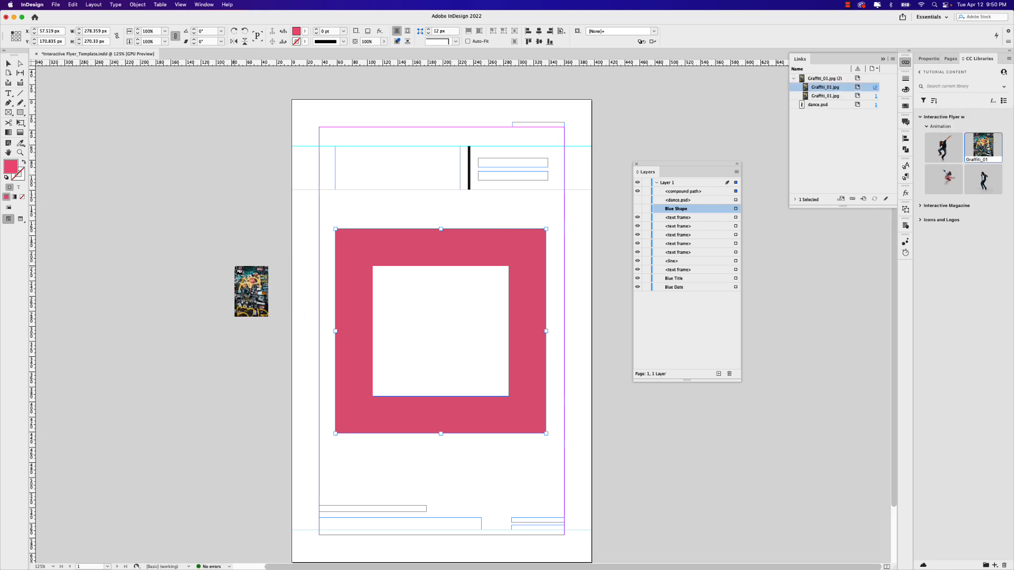
pyautogui.click(377, 245)
pyautogui.click(399, 292)
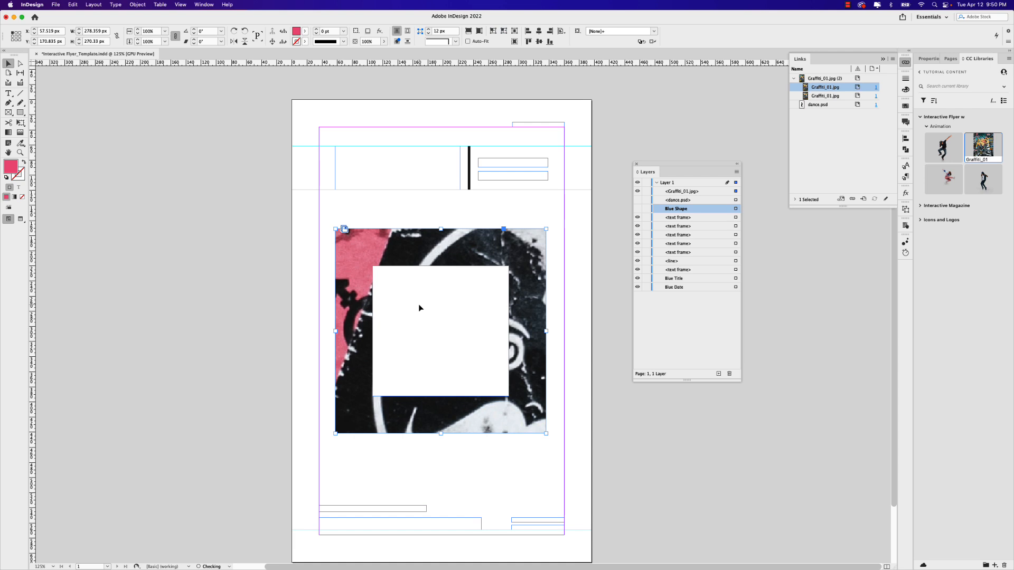
pyautogui.click(439, 248)
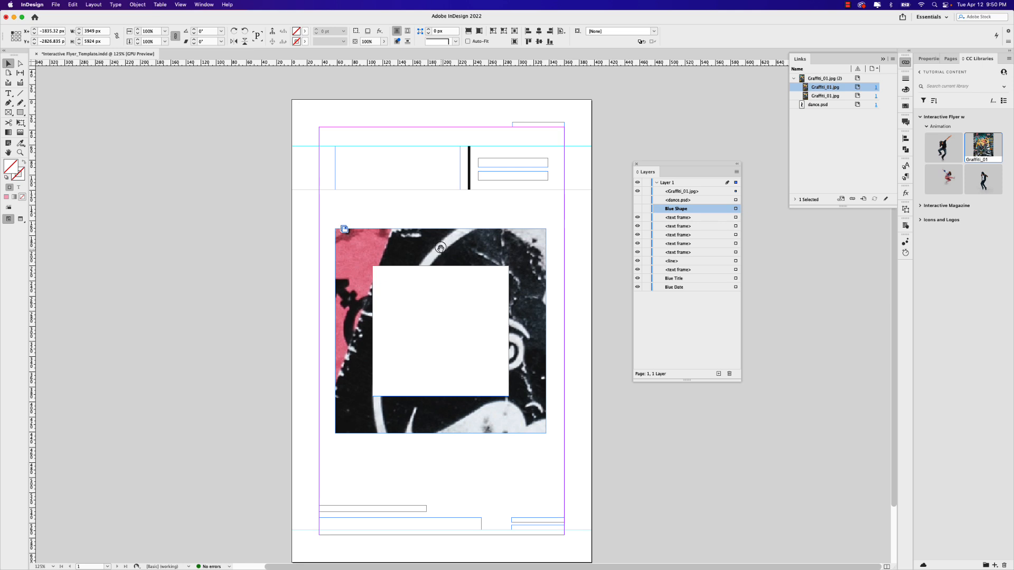
pyautogui.hotkey('ctrl', 'alt', 'shift', 'c')
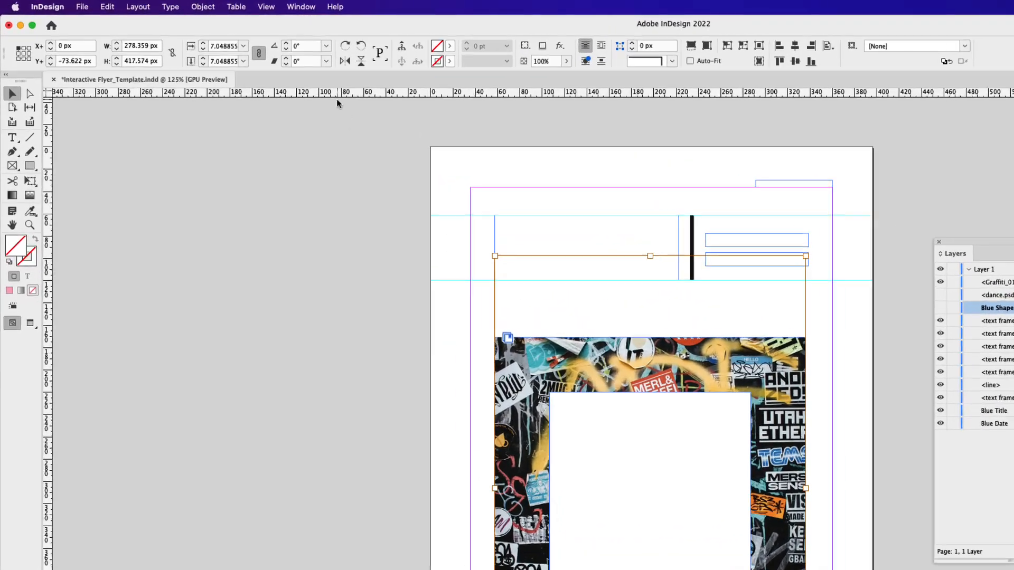
pyautogui.click(211, 7)
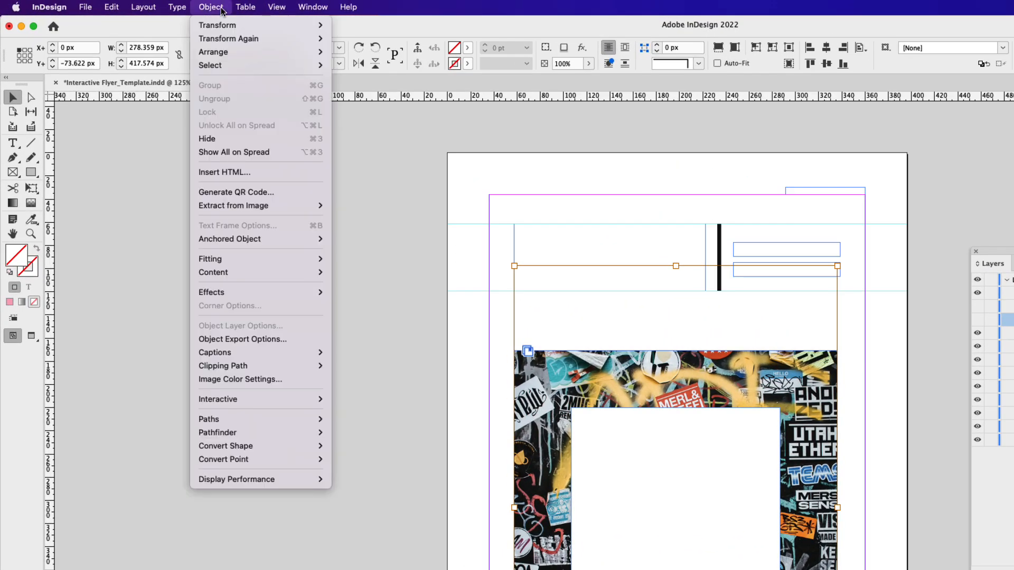
pyautogui.moveTo(298, 260)
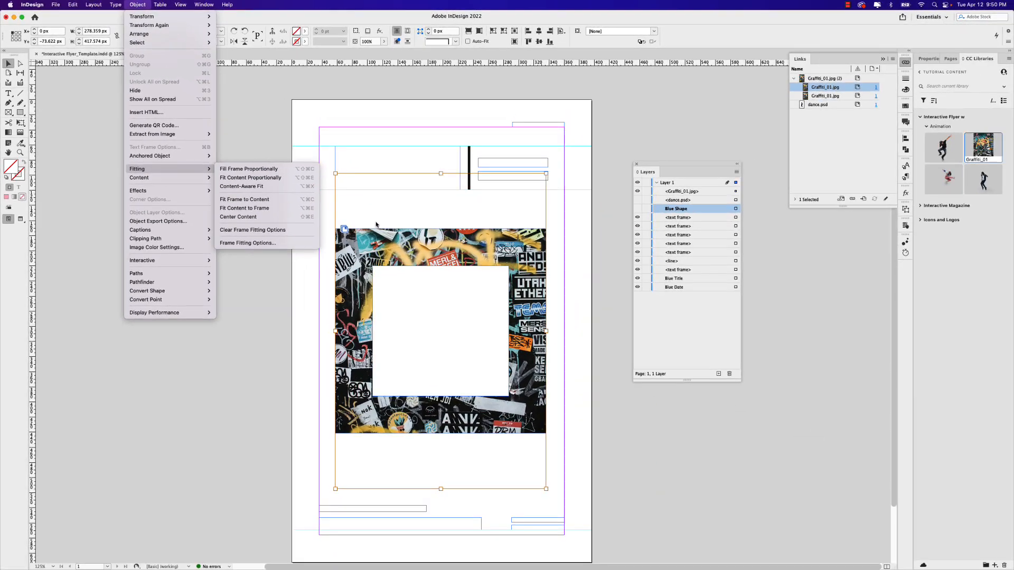
pyautogui.click(561, 380)
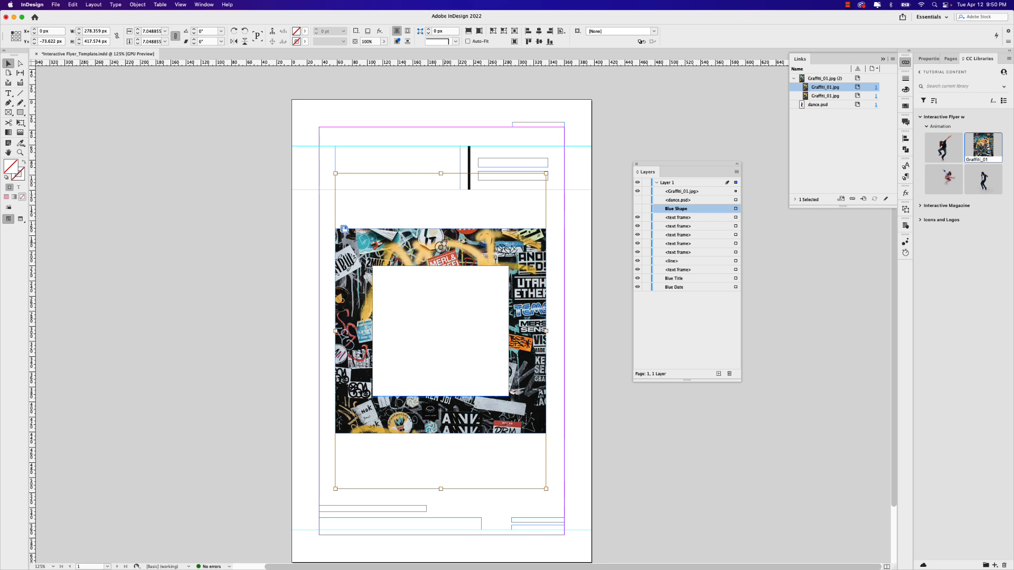
# - Set the graffiti image in the pink square to Luminosity blending at 60% opacity and deselect it
pyautogui.click(930, 58)
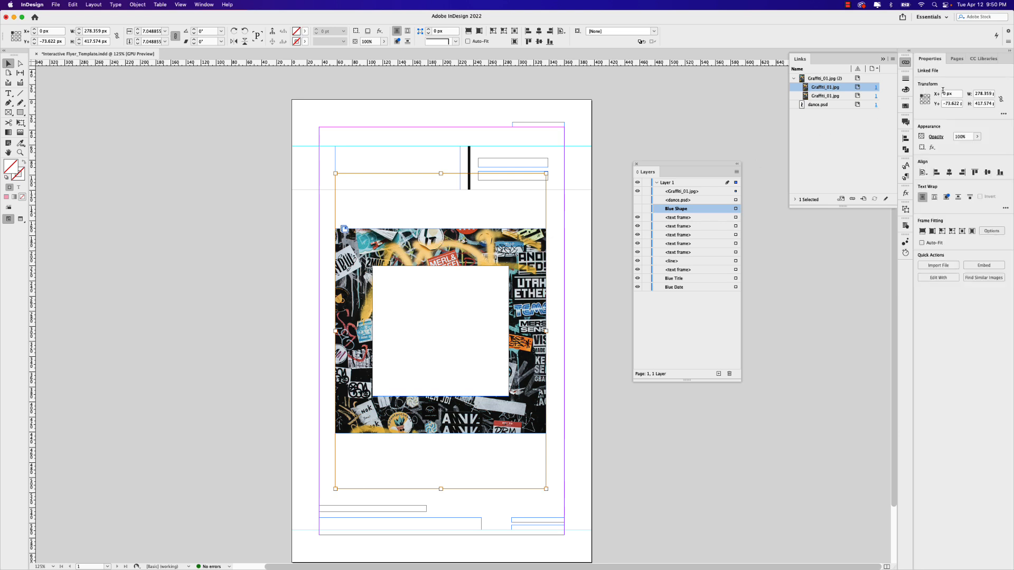
pyautogui.click(937, 138)
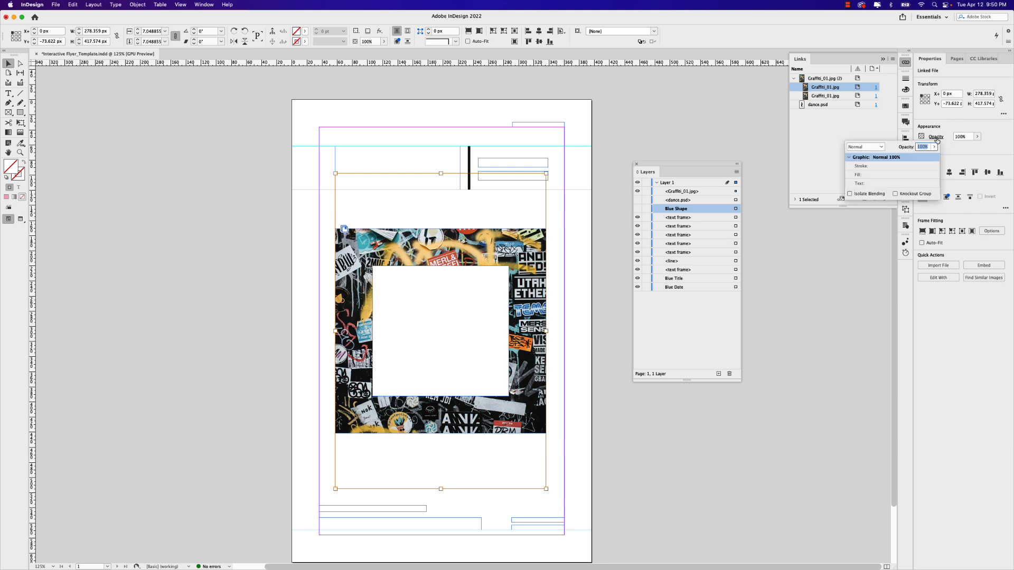
pyautogui.click(881, 147)
pyautogui.click(869, 288)
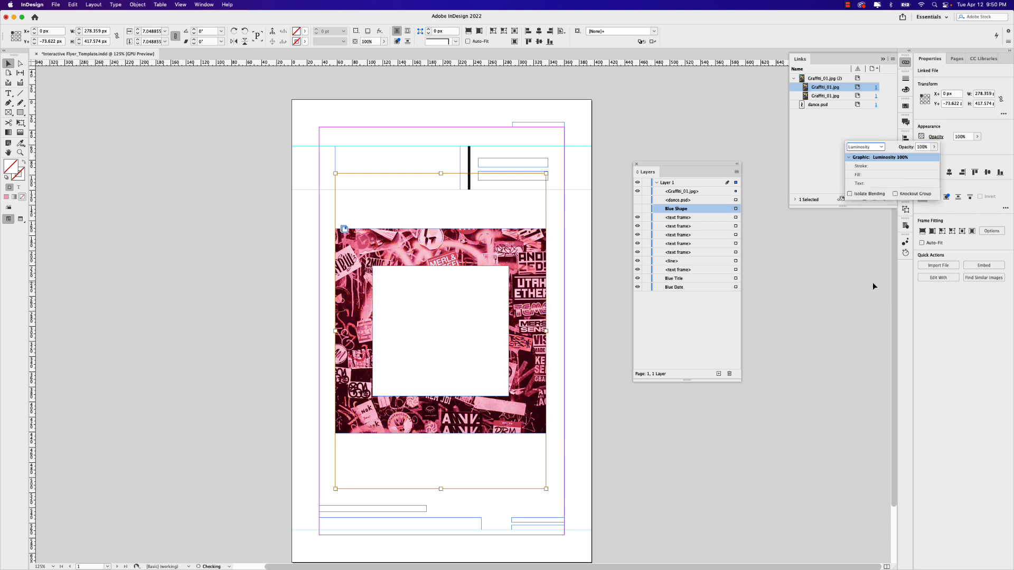
pyautogui.click(933, 148)
pyautogui.write('60')
pyautogui.press('Return')
pyautogui.click(600, 238)
pyautogui.click(590, 230)
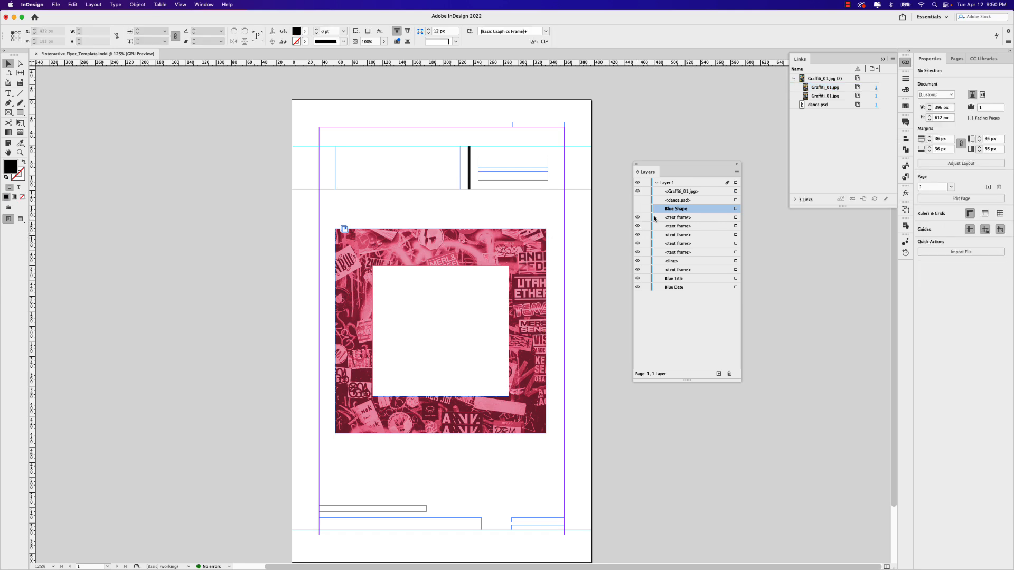
# - Rename the pink square's Graffiti_01.jpg object in Layer 1 as Pink Shape
pyautogui.click(437, 243)
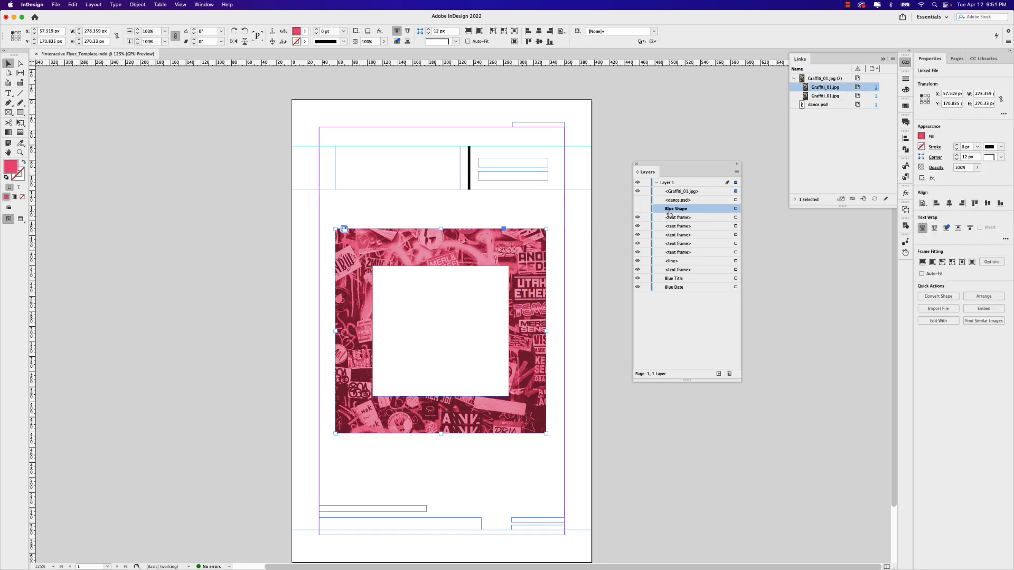
pyautogui.click(674, 193)
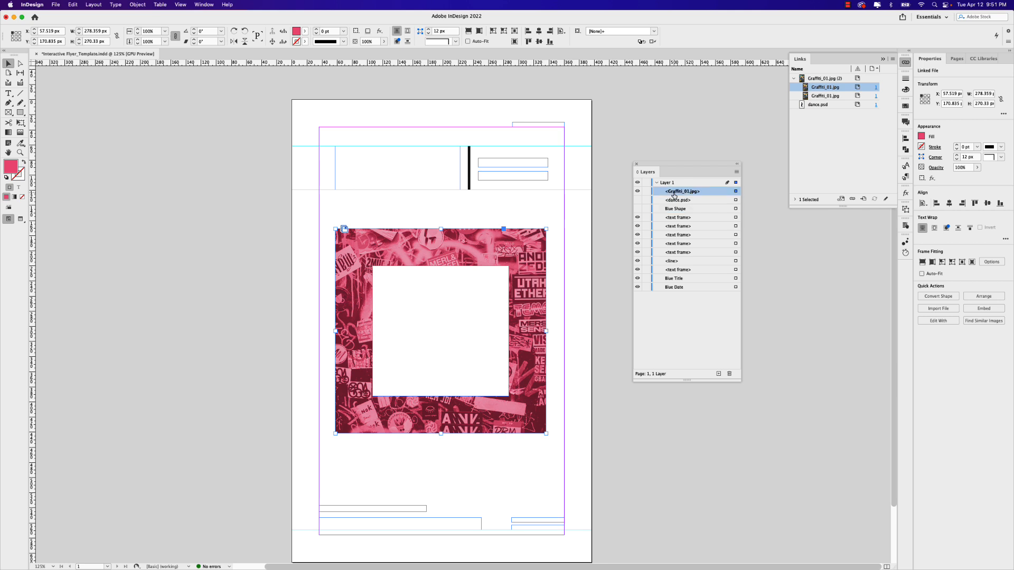
pyautogui.doubleClick(674, 195)
pyautogui.write('Pink Shape')
pyautogui.press('Return')
# - Place the dance-02 library image on the pasteboard, crop its frame to about 221 × 162 px and move it over the pink square
pyautogui.click(980, 58)
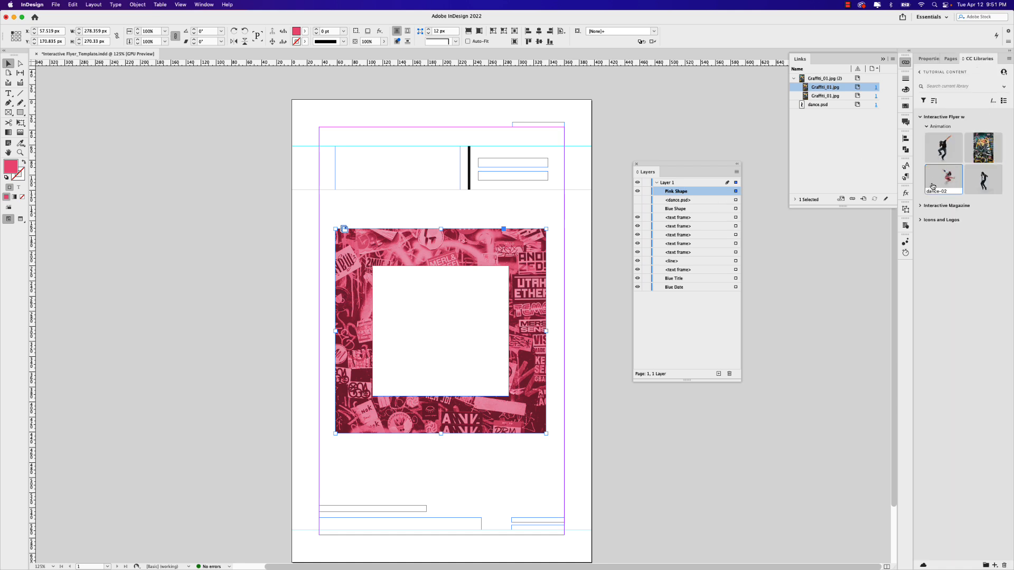
pyautogui.moveTo(945, 180); pyautogui.dragTo(244, 261)
pyautogui.moveTo(101, 221); pyautogui.dragTo(325, 370)
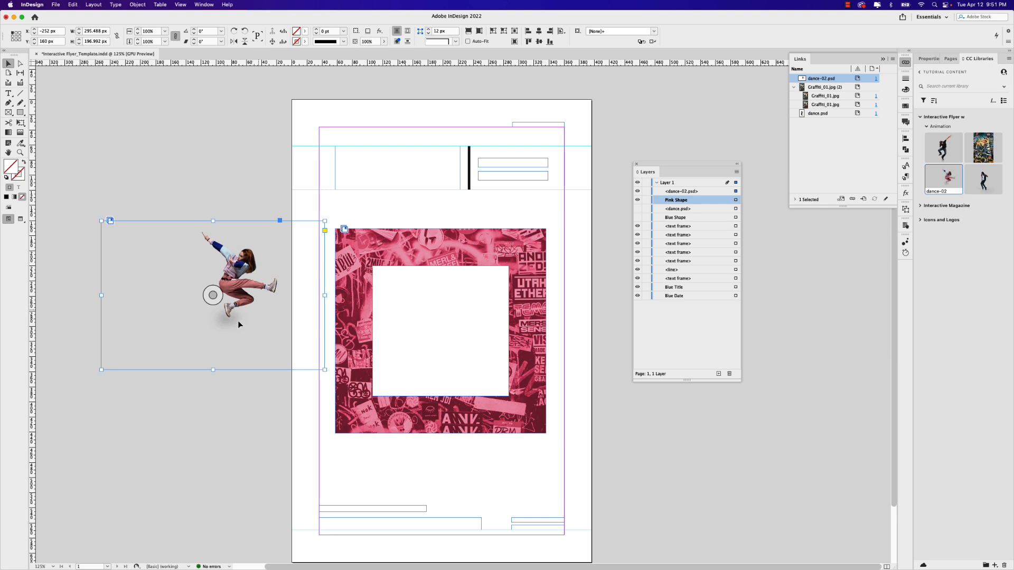
pyautogui.moveTo(100, 370); pyautogui.dragTo(156, 343)
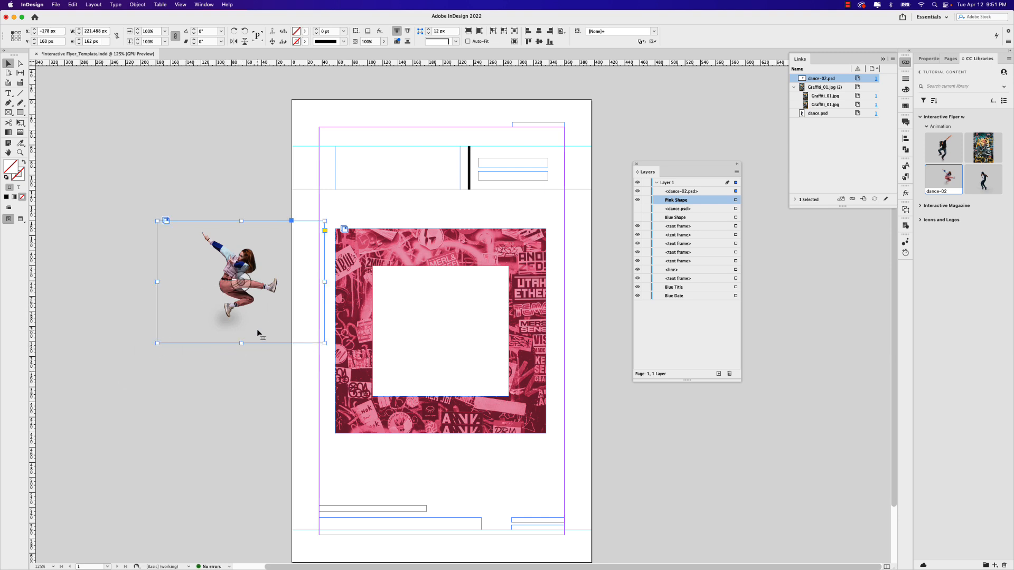
pyautogui.moveTo(236, 311); pyautogui.dragTo(442, 358)
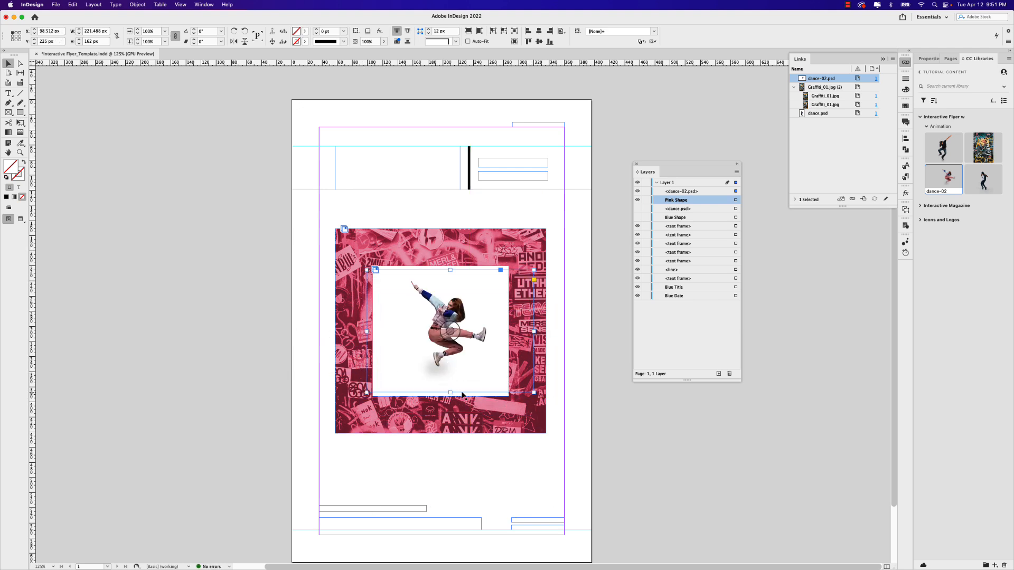
# - Scale the dance-02 image up to about 533 × 405 px and centre the dancer over the pink square
pyautogui.moveTo(534, 393); pyautogui.dragTo(568, 441)
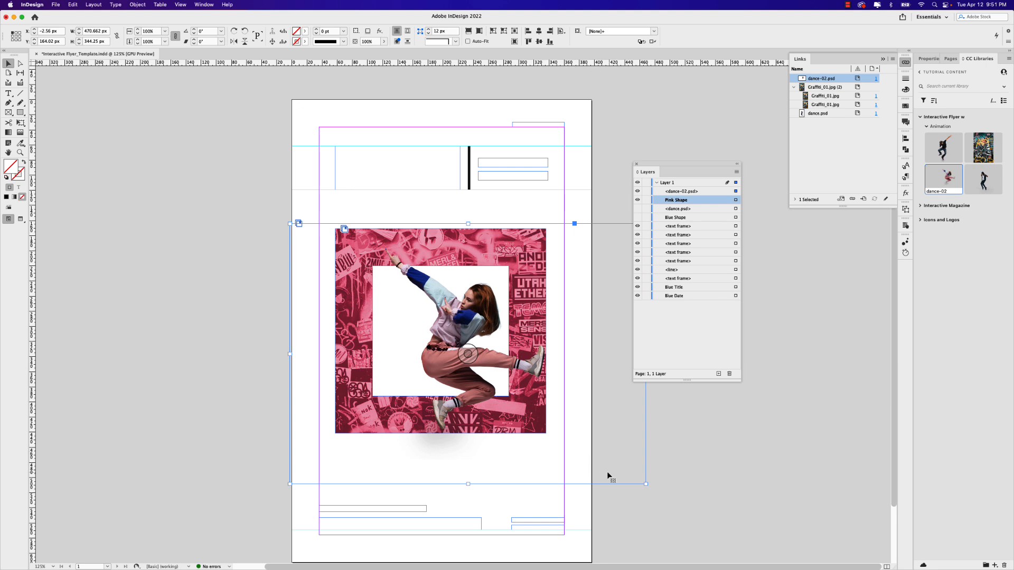
pyautogui.moveTo(646, 485); pyautogui.dragTo(708, 529)
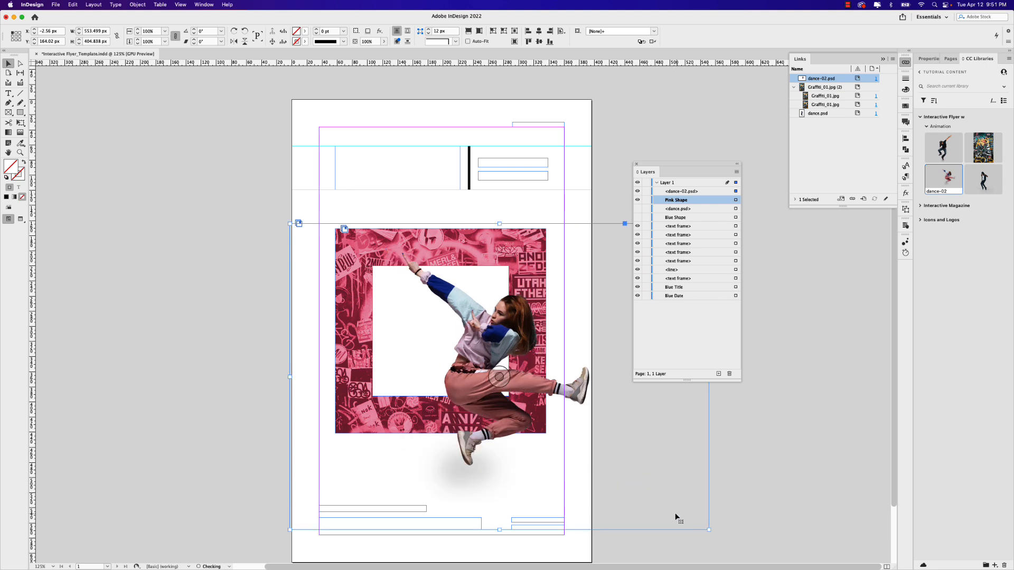
pyautogui.moveTo(513, 428); pyautogui.dragTo(471, 405)
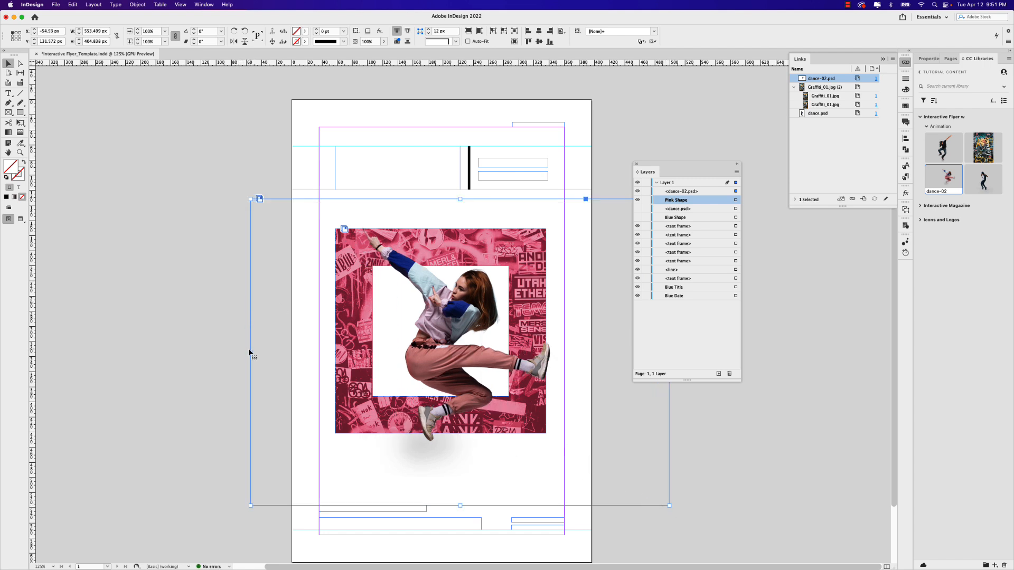
# - Crop the empty sides of the dance-02 frame, enlarge the image to about 350 × 437 px and recentre the dancer over the square
pyautogui.moveTo(250, 352); pyautogui.dragTo(319, 353)
pyautogui.moveTo(682, 163); pyautogui.dragTo(747, 166)
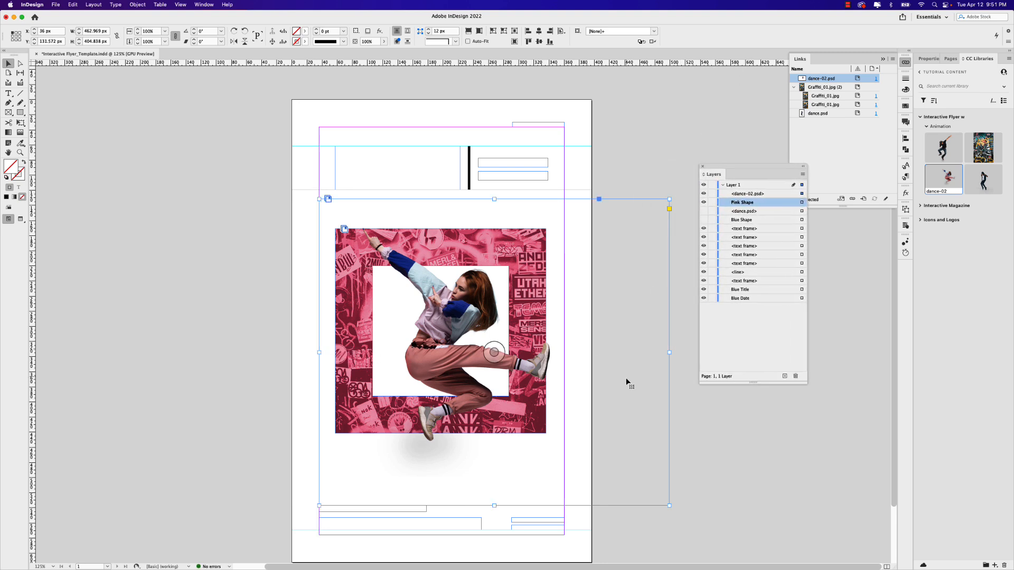
pyautogui.moveTo(669, 352); pyautogui.dragTo(565, 352)
pyautogui.hotkey('shift', 'Left')
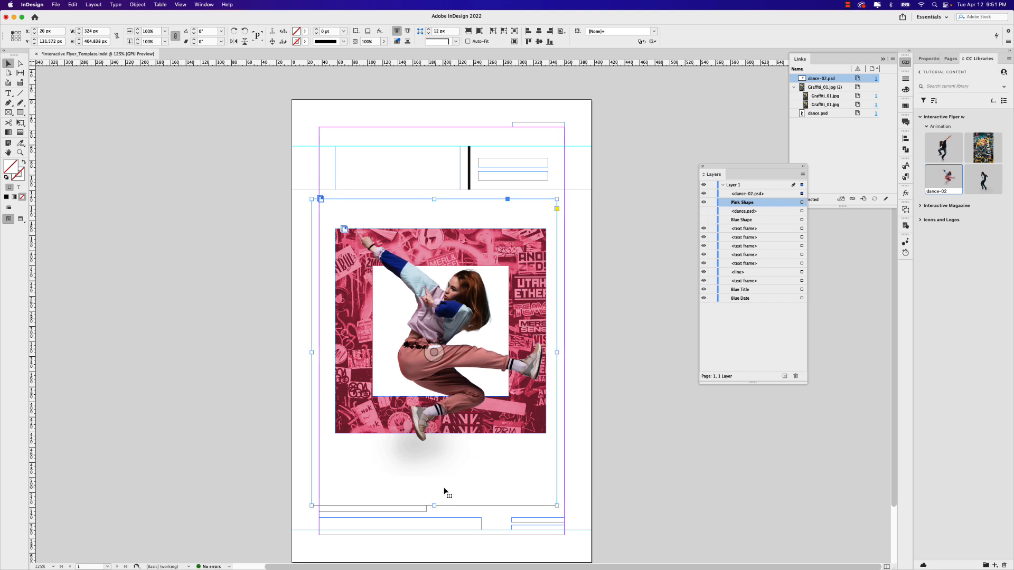
pyautogui.moveTo(434, 506); pyautogui.dragTo(434, 531)
pyautogui.moveTo(461, 350); pyautogui.dragTo(459, 342)
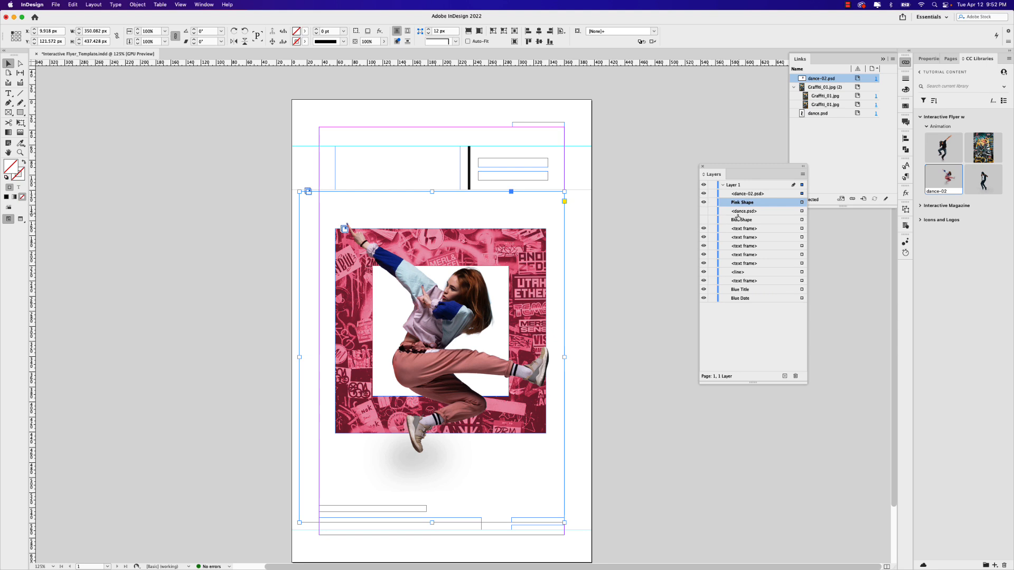
# - Compare the dance-02 dancer with dance.psd by briefly showing dance.psd and hiding Pink Shape, and restore their visibility
pyautogui.click(704, 212)
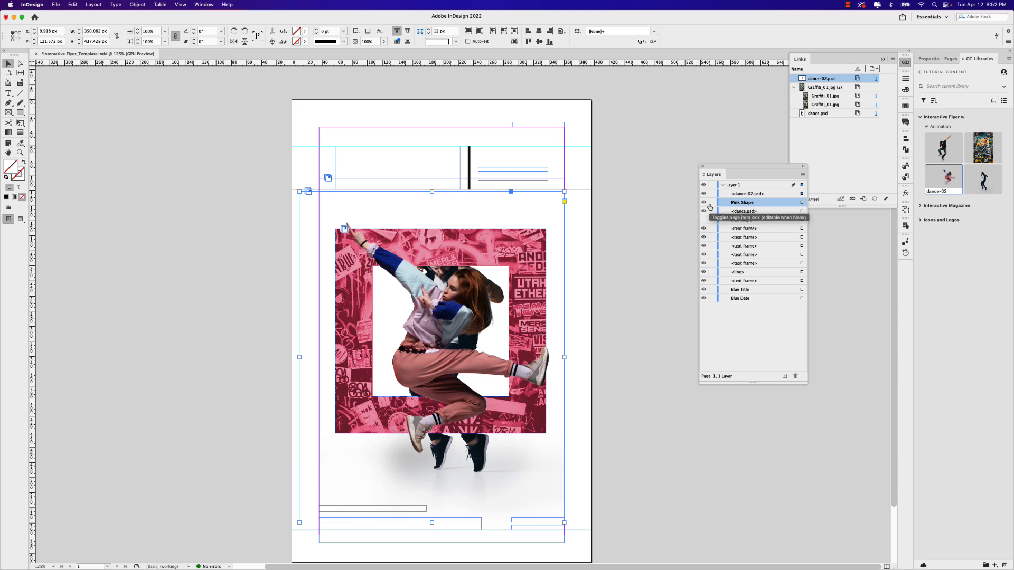
pyautogui.click(704, 203)
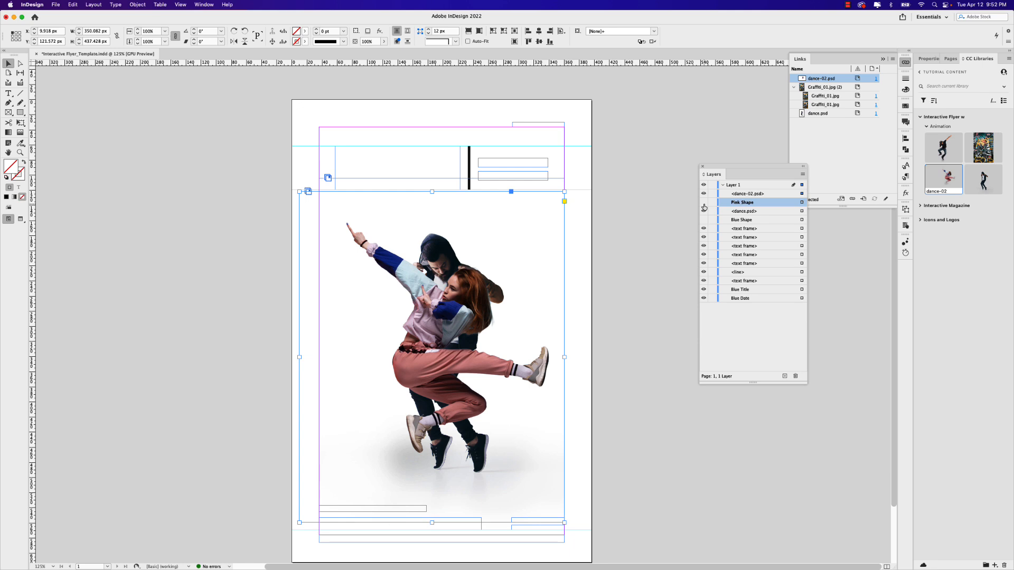
pyautogui.click(703, 204)
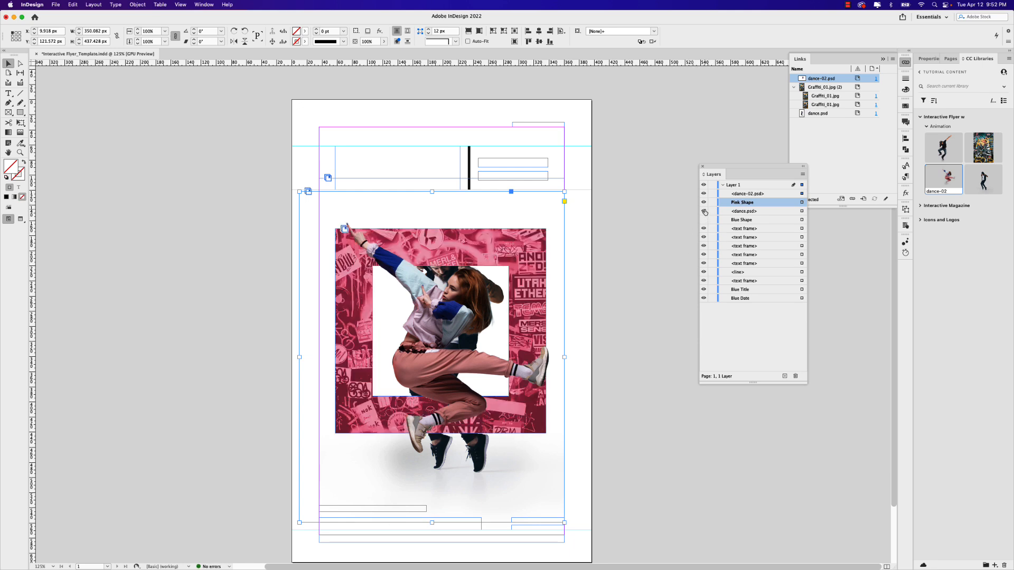
pyautogui.click(704, 211)
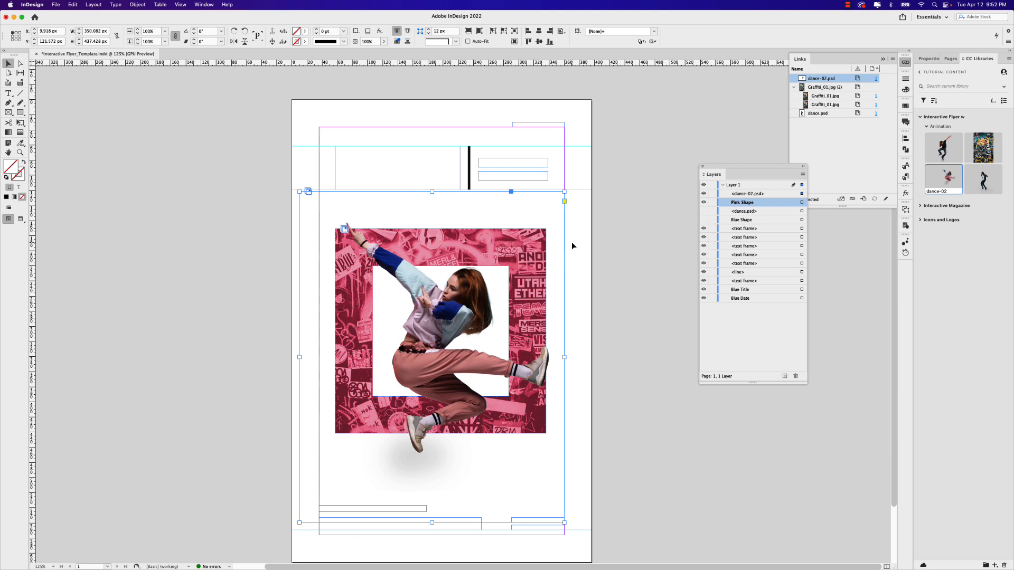
# - Trim the dance-02 frame above and below the dancer to about 377 px high, and hide the Pink Shape and dance-02.psd objects
pyautogui.moveTo(436, 193); pyautogui.dragTo(436, 210)
pyautogui.moveTo(432, 523); pyautogui.dragTo(432, 495)
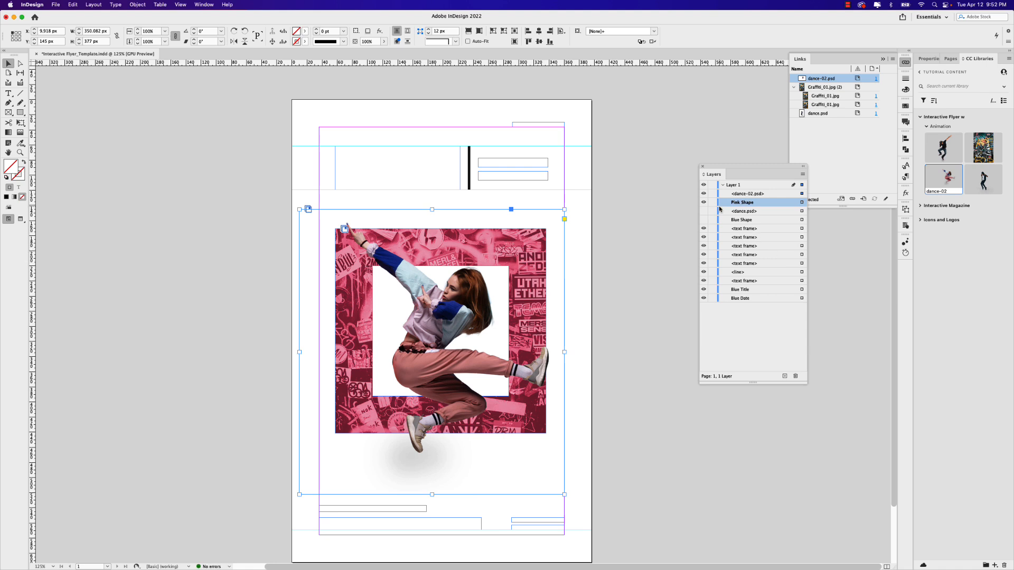
pyautogui.click(704, 203)
pyautogui.click(703, 193)
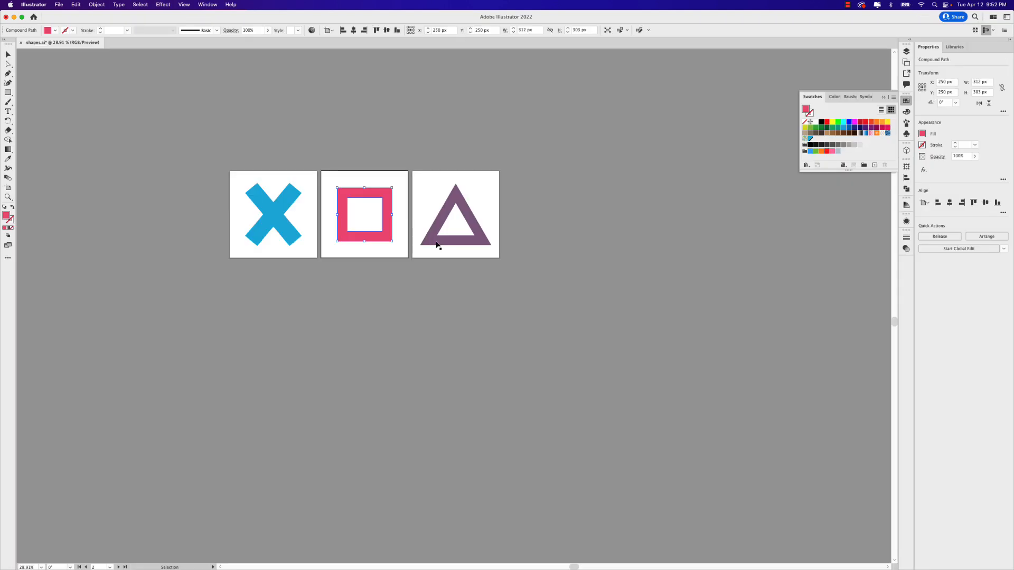
# - Copy the purple triangle from shapes.ai in Illustrator into the InDesign flyer and scale it to about 325 × 281 px between the margins
pyautogui.click(437, 243)
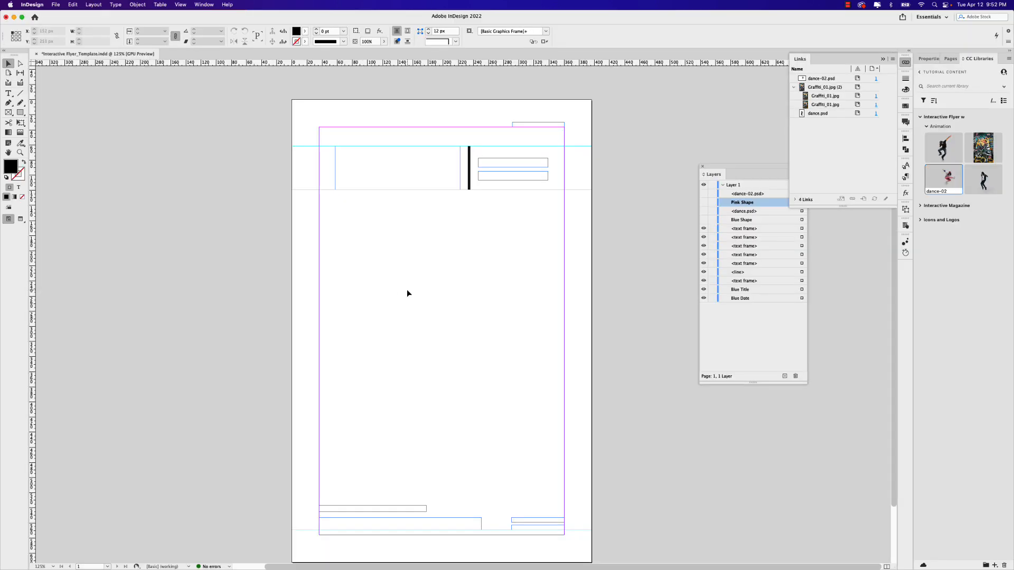
pyautogui.press('super+v')
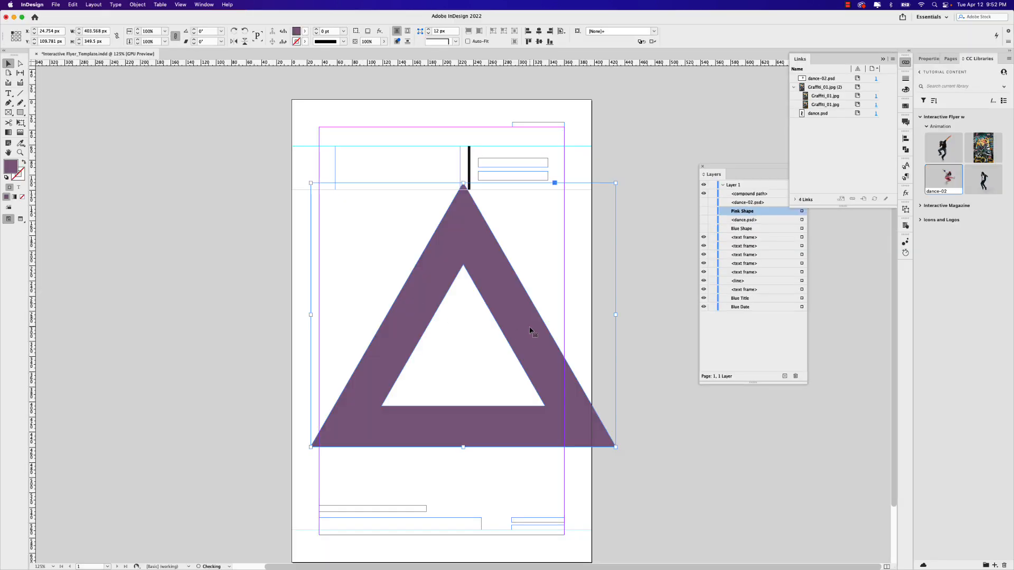
pyautogui.moveTo(616, 447); pyautogui.dragTo(567, 371)
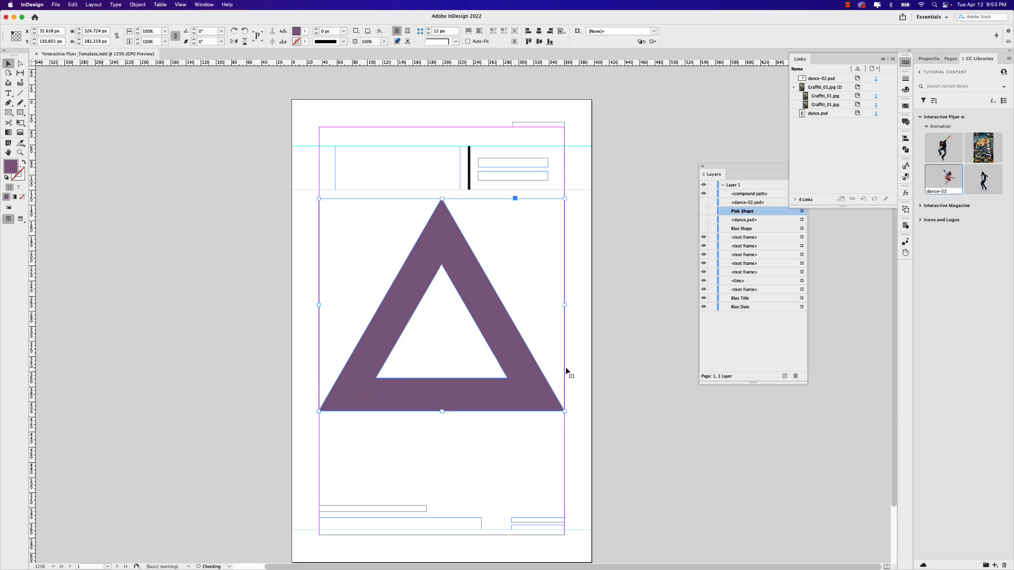
# - Move the purple triangle down to a Y position of about 154 px and show the Blue Shape and Pink Shape objects
pyautogui.moveTo(497, 335)
pyautogui.mouseDown()
pyautogui.moveTo(516, 343)
pyautogui.moveTo(497, 346)
pyautogui.mouseUp()
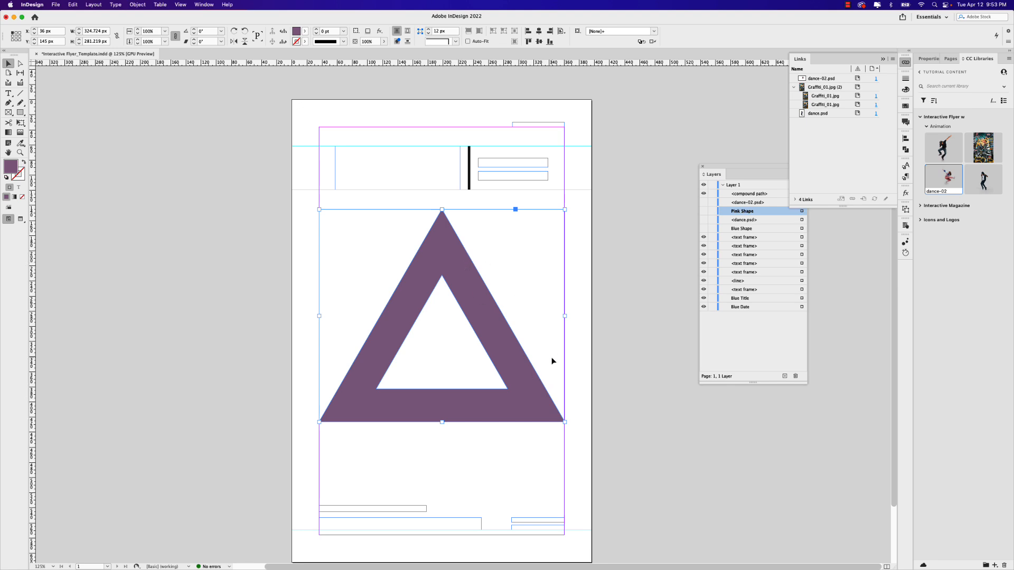
pyautogui.moveTo(527, 394); pyautogui.dragTo(527, 402)
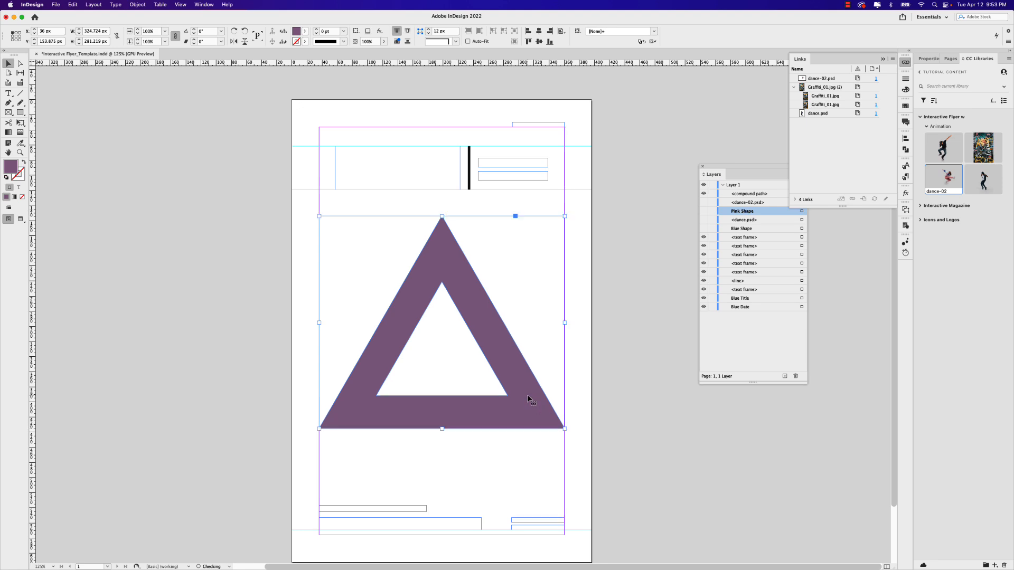
pyautogui.click(703, 230)
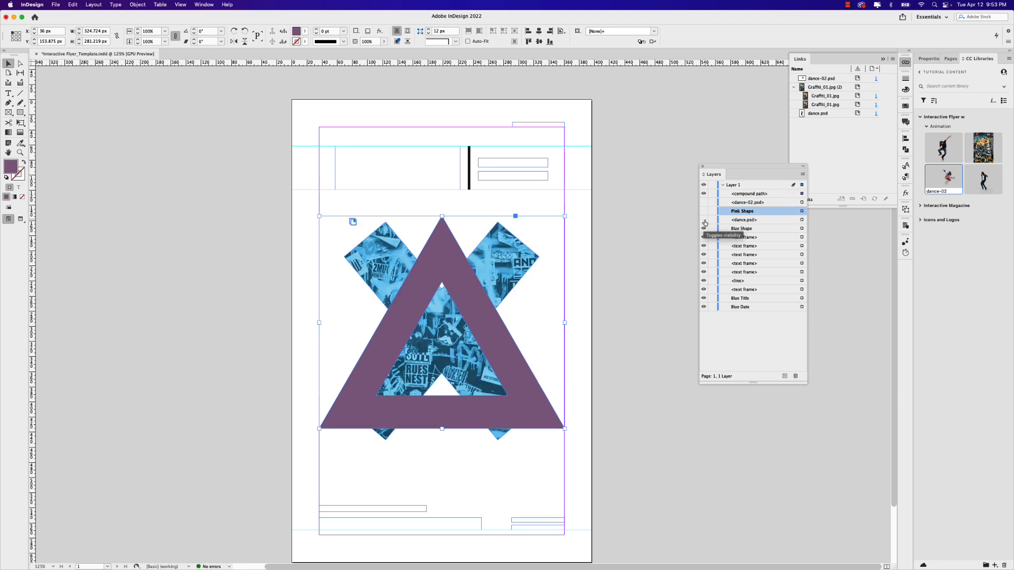
pyautogui.click(703, 212)
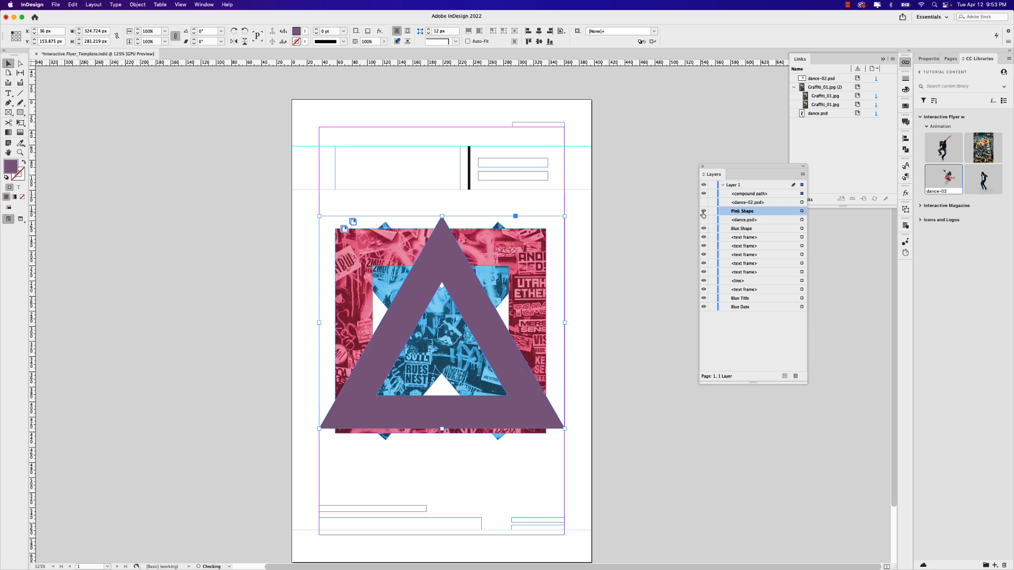
# - Align the triangle, pink square and blue X on their horizontal and vertical centres, and hide the Pink Shape and Blue Shape objects
pyautogui.moveTo(612, 295); pyautogui.dragTo(540, 356)
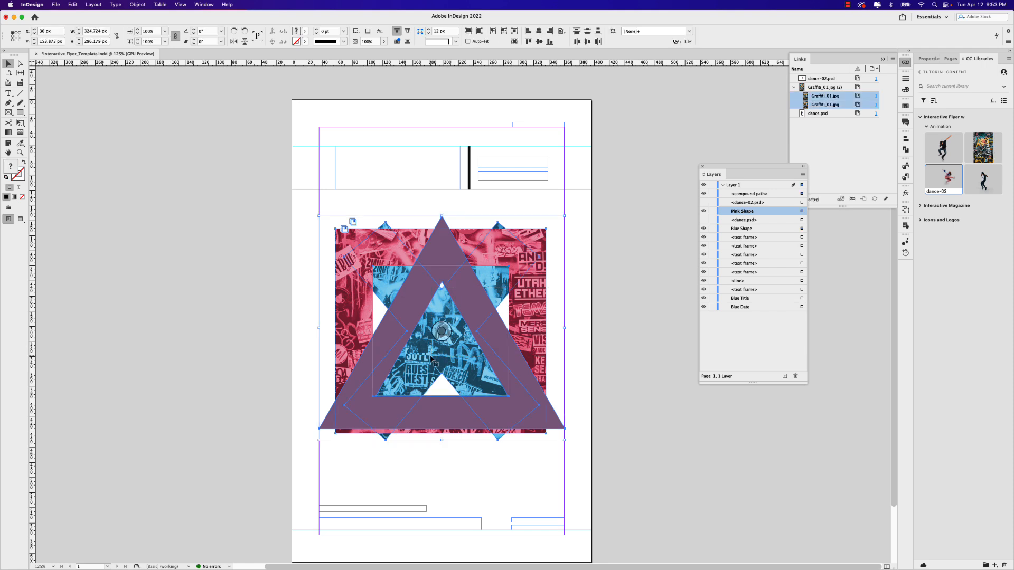
pyautogui.click(539, 31)
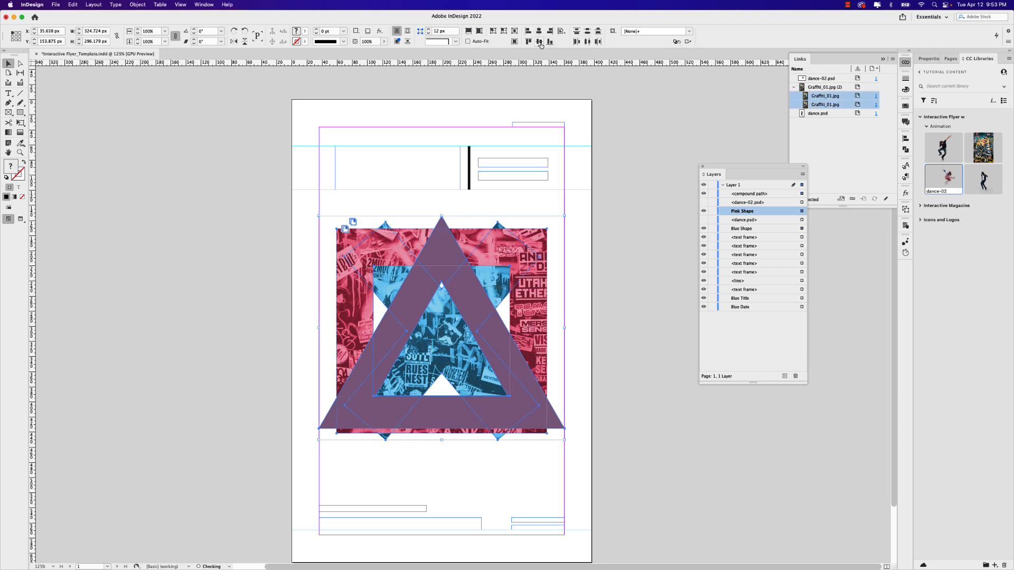
pyautogui.click(540, 42)
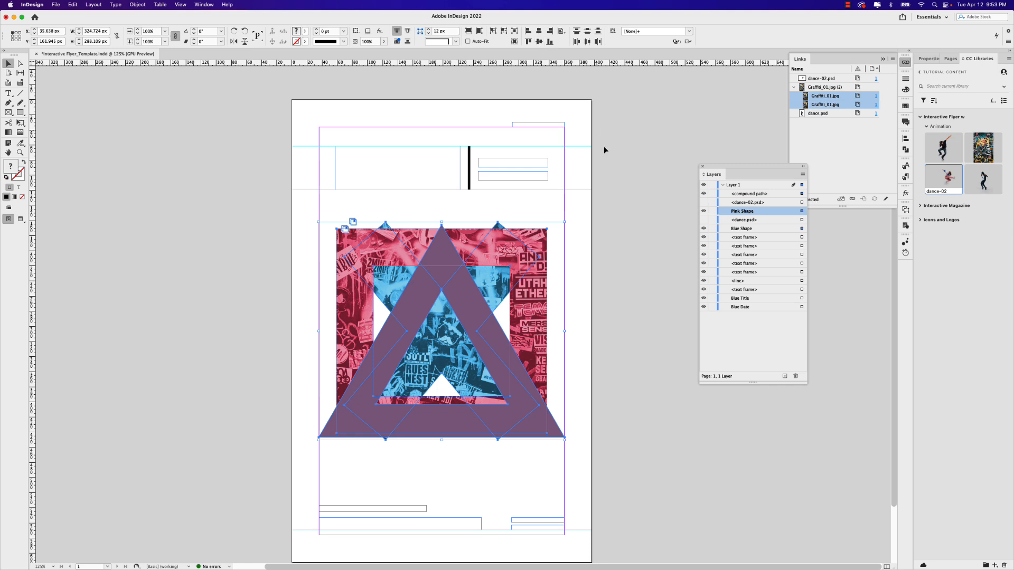
pyautogui.click(633, 284)
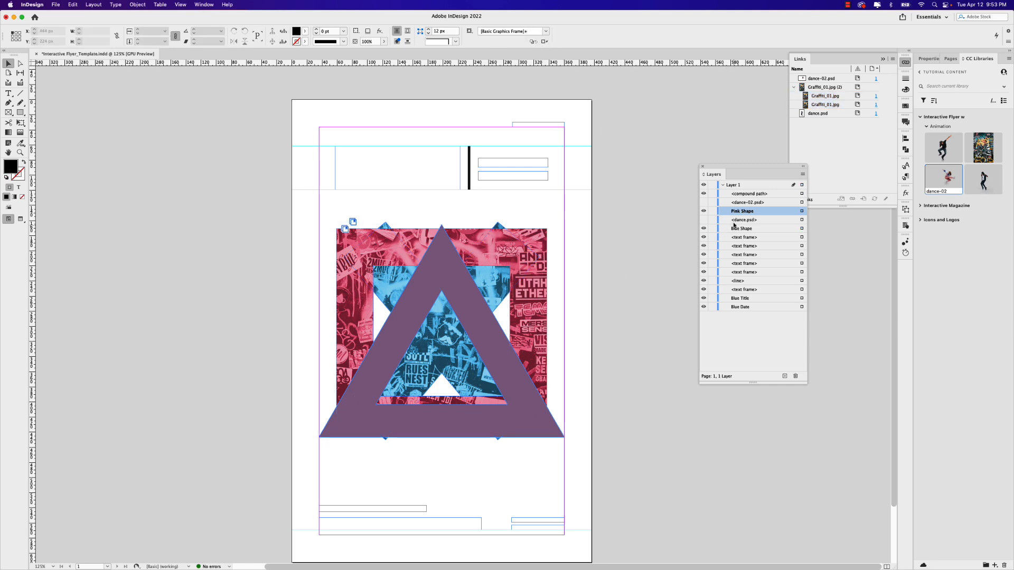
pyautogui.click(704, 211)
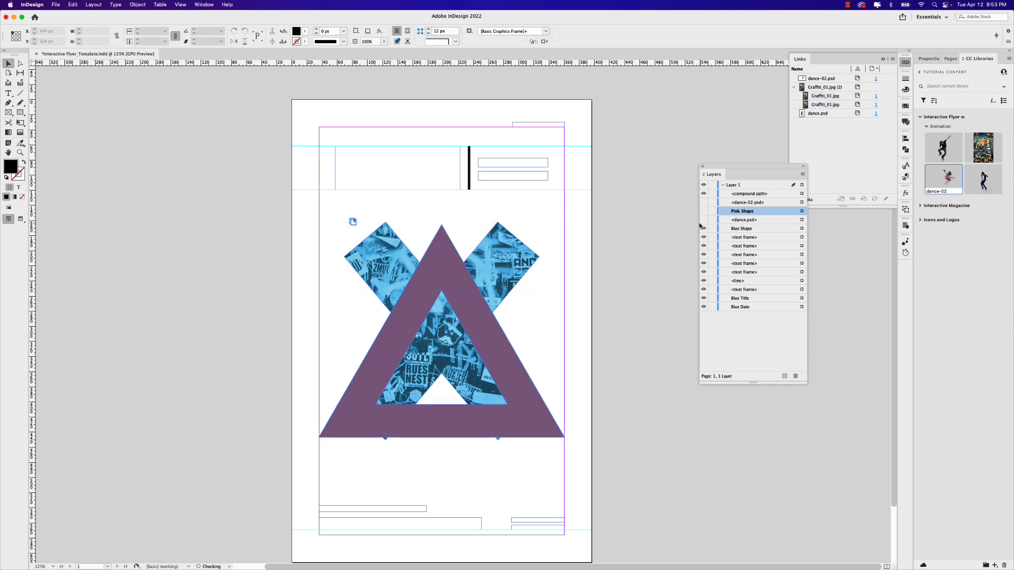
pyautogui.click(703, 228)
# - Place the library's Graffiti_01 image inside the purple triangle and scale it to fill the frame proportionally
pyautogui.click(473, 294)
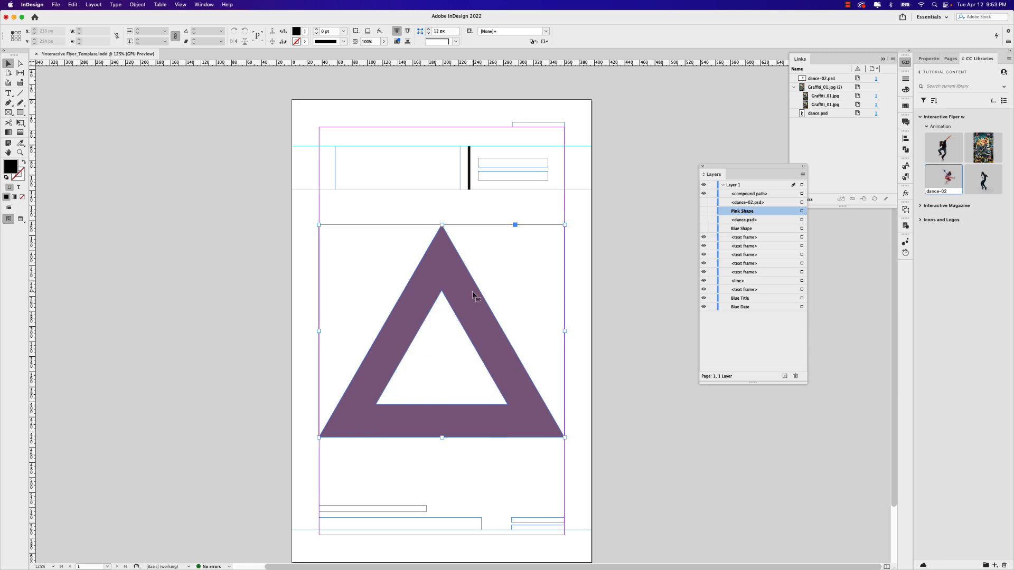
pyautogui.moveTo(985, 152); pyautogui.dragTo(259, 274)
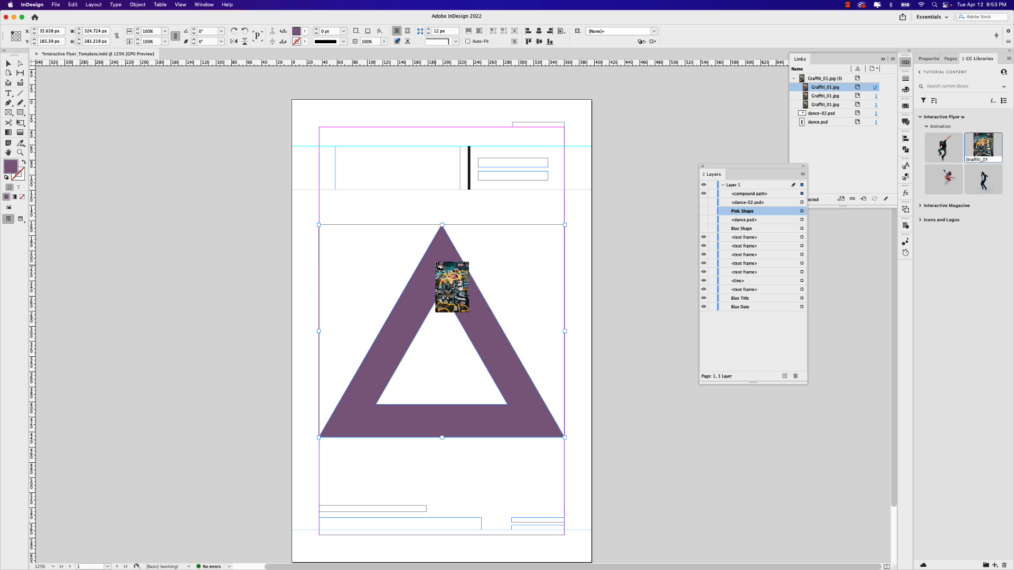
pyautogui.click(433, 265)
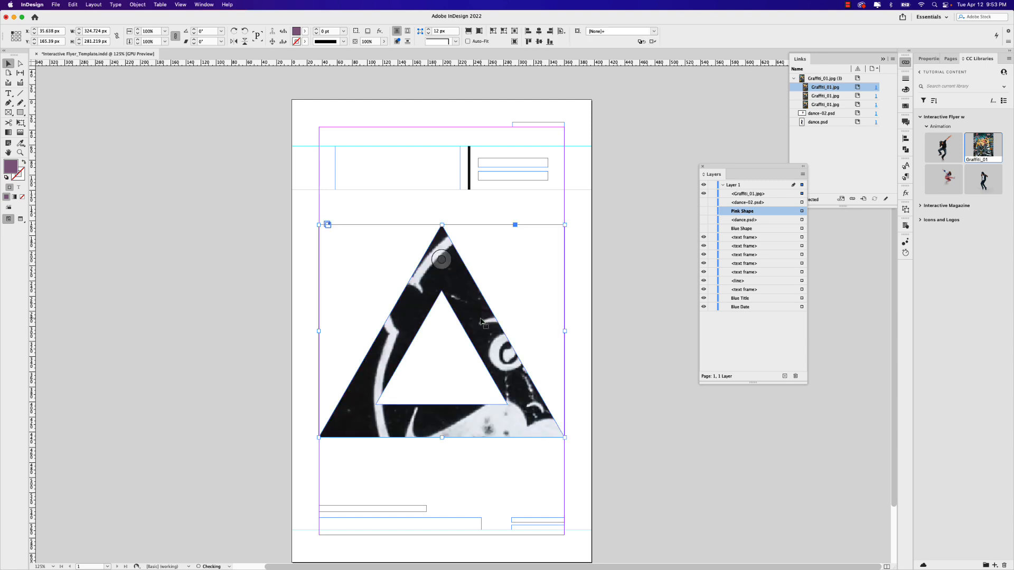
pyautogui.click(441, 259)
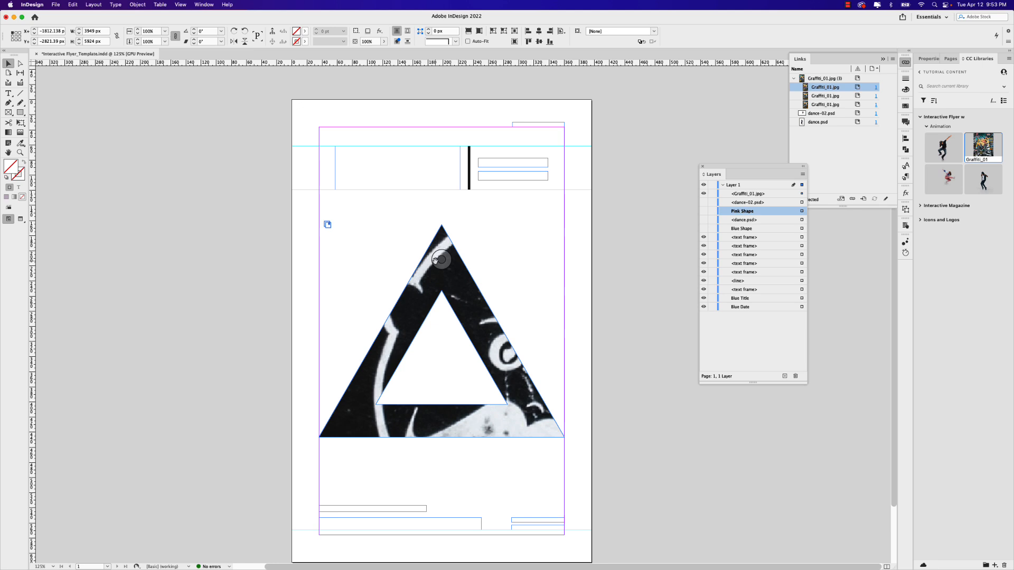
pyautogui.press('super+alt+shift+c')
# - Set the triangle's graffiti image to the Luminosity blending mode at 60% opacity
pyautogui.click(924, 60)
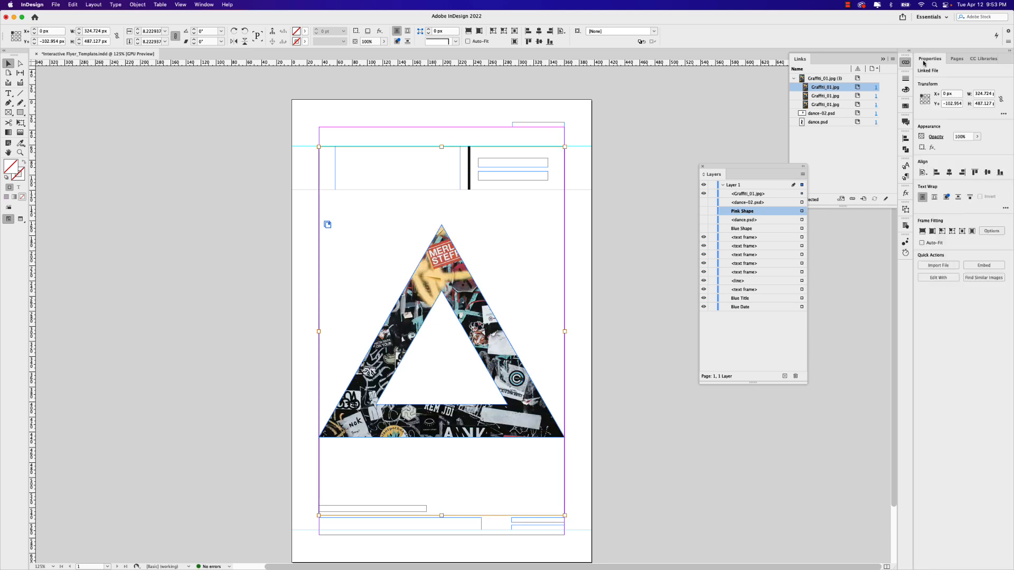
pyautogui.click(934, 137)
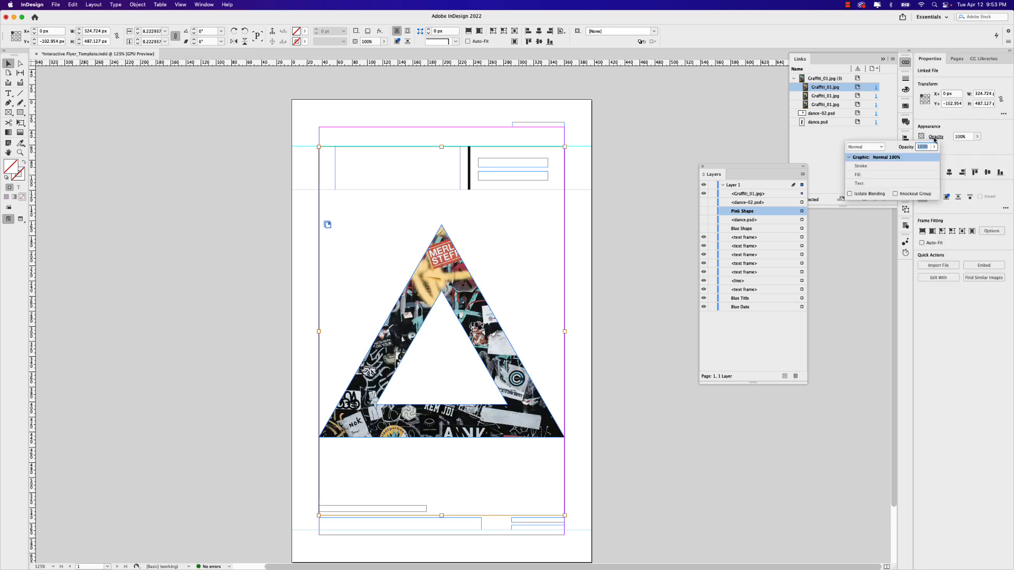
pyautogui.click(875, 152)
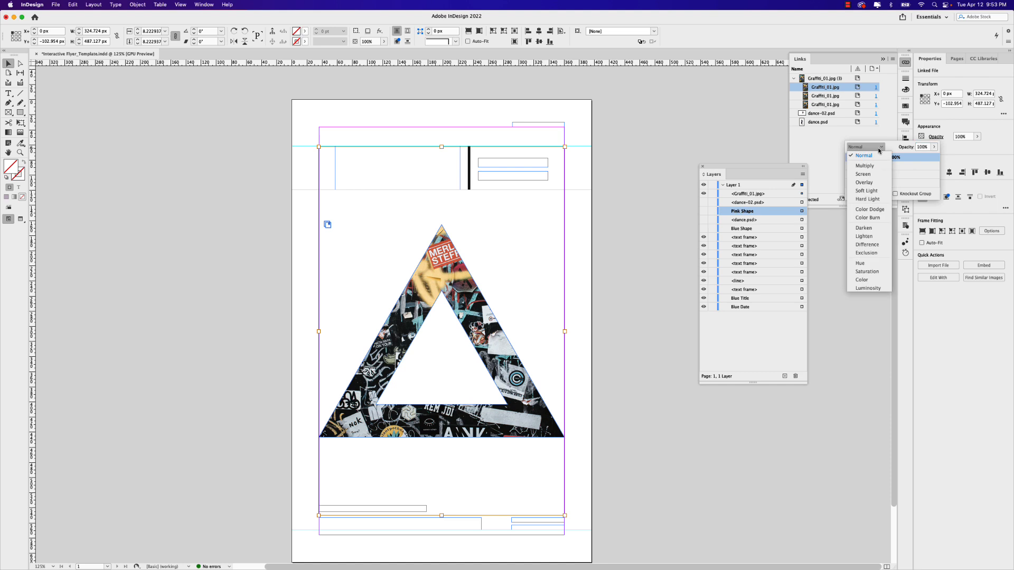
pyautogui.click(868, 291)
pyautogui.click(922, 148)
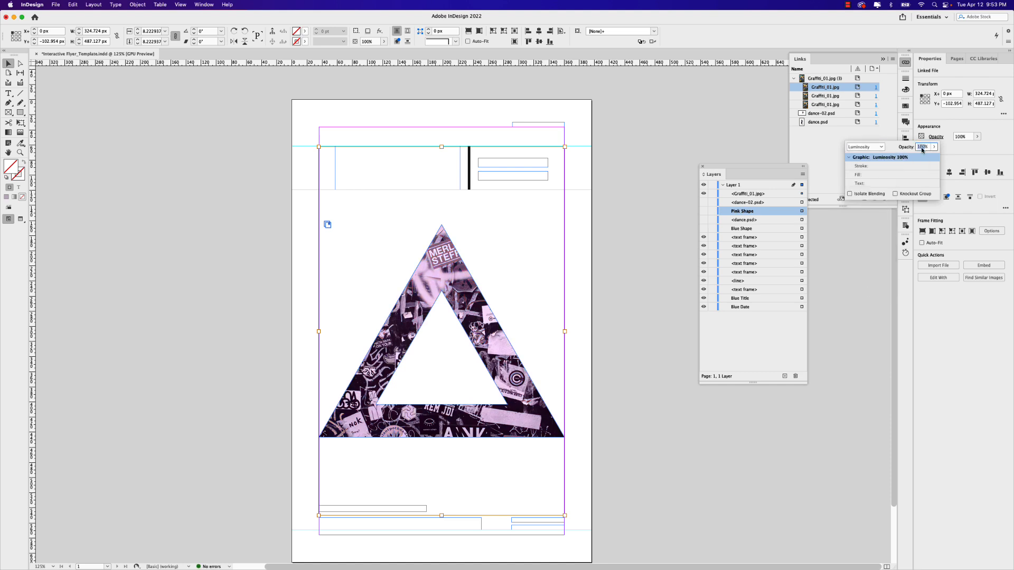
pyautogui.write('60')
pyautogui.press('Return')
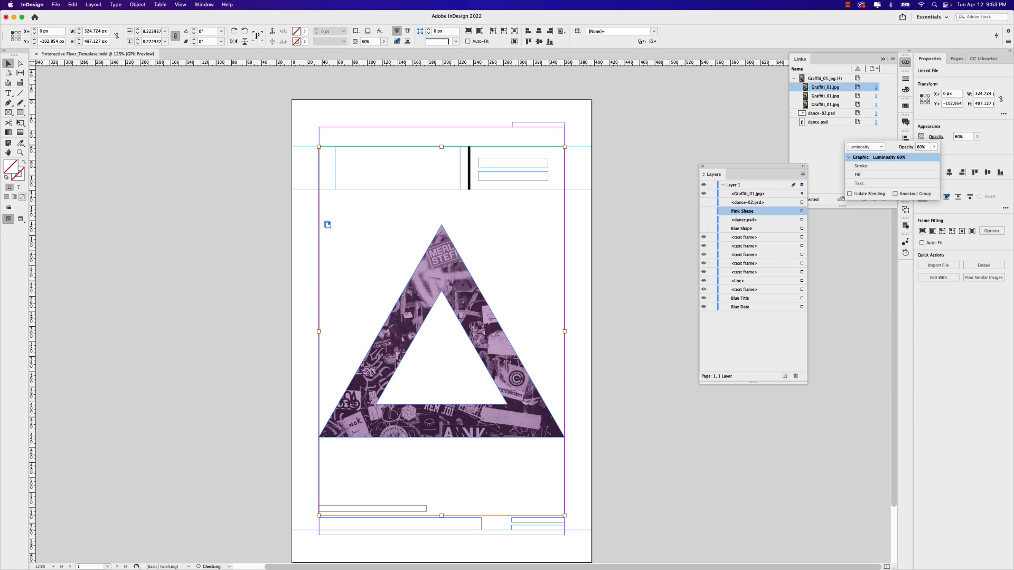
# - Deselect the graffiti image and show the Pink Shape and Blue Shape objects together with the triangle
pyautogui.click(704, 214)
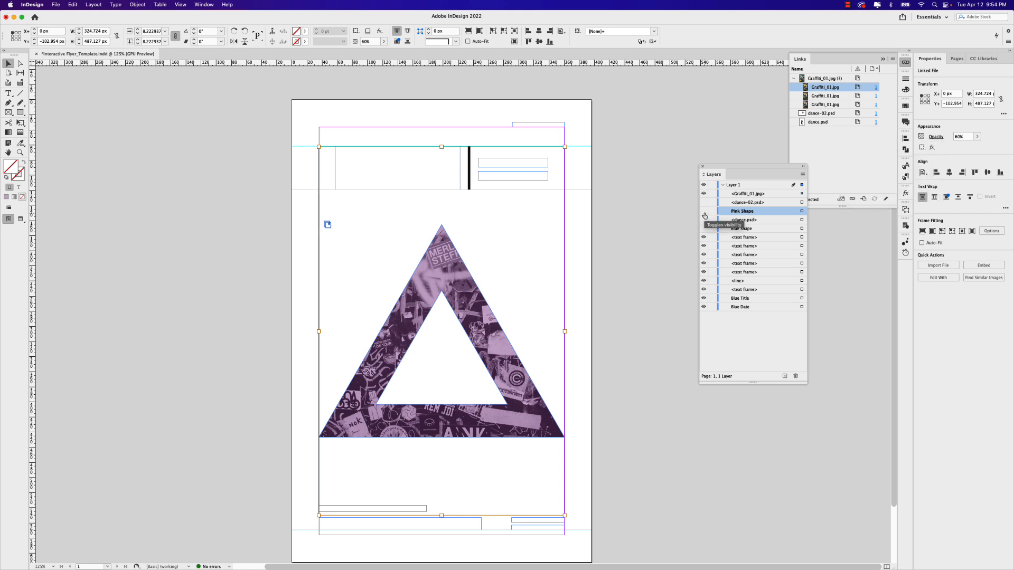
pyautogui.click(704, 212)
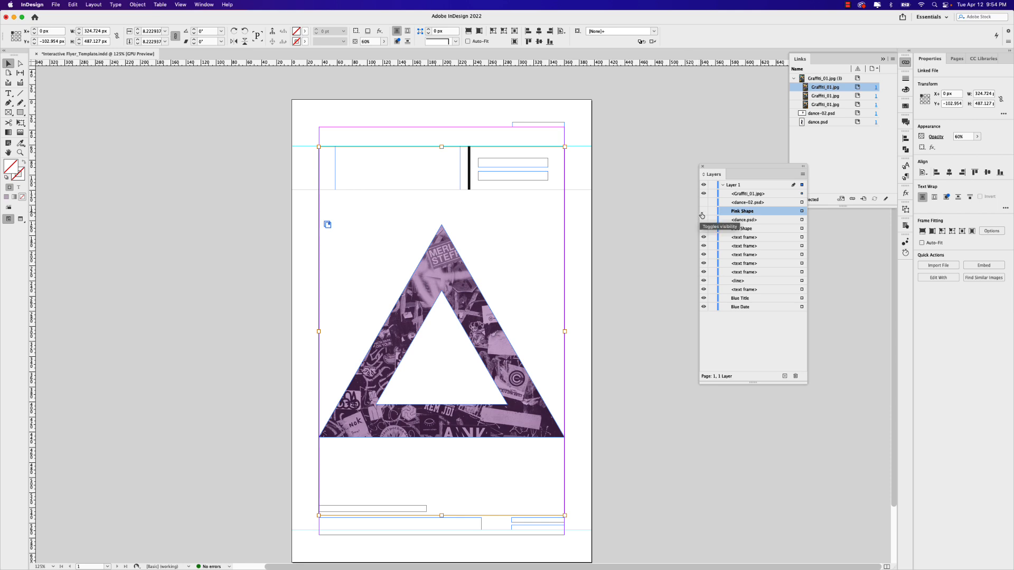
pyautogui.click(613, 242)
pyautogui.click(704, 202)
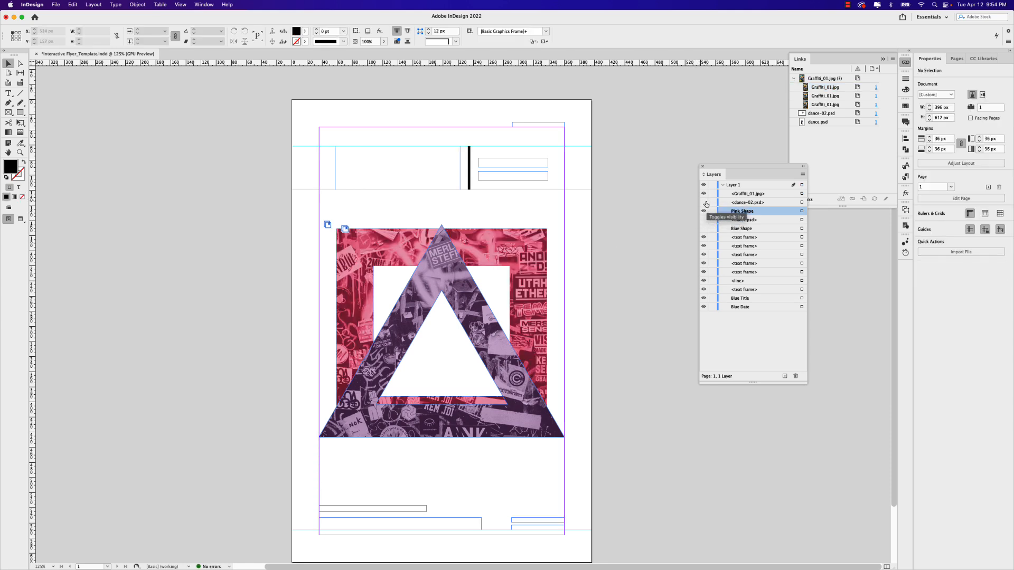
pyautogui.click(703, 229)
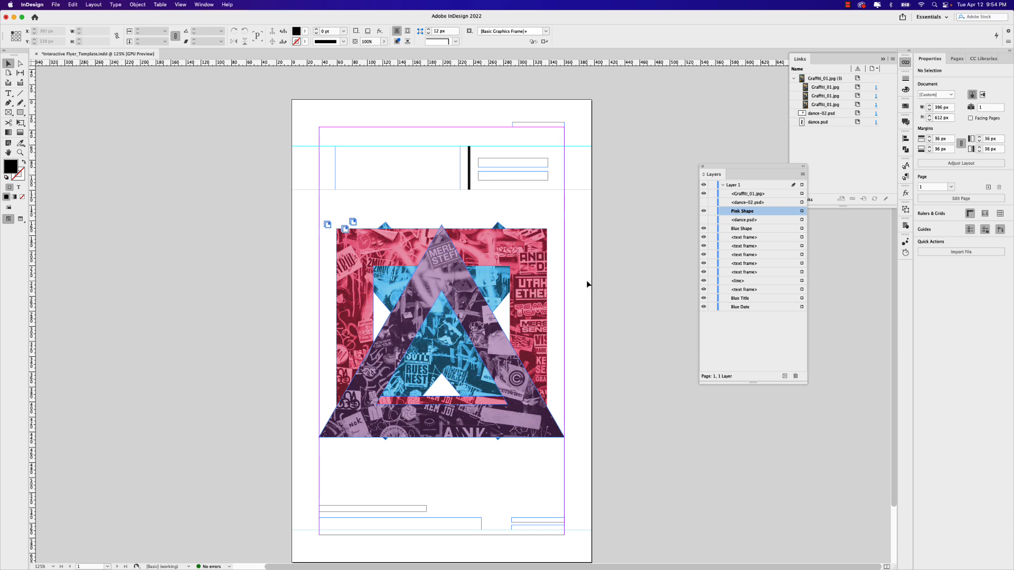
# - Add an Inner Shadow effect to the triangle, pink square and blue X together, with the preview turned on
pyautogui.moveTo(590, 271); pyautogui.dragTo(410, 381)
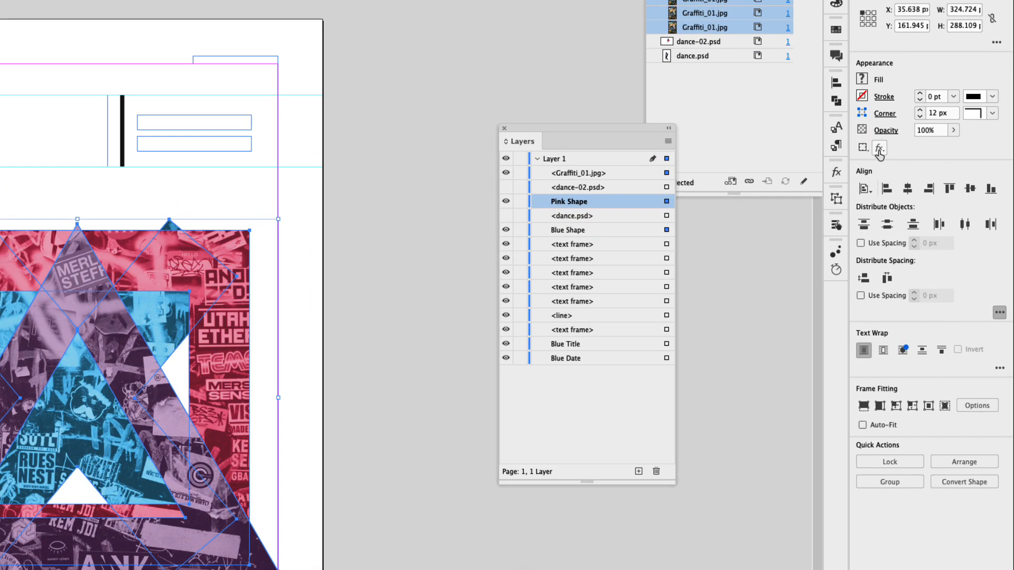
pyautogui.click(880, 151)
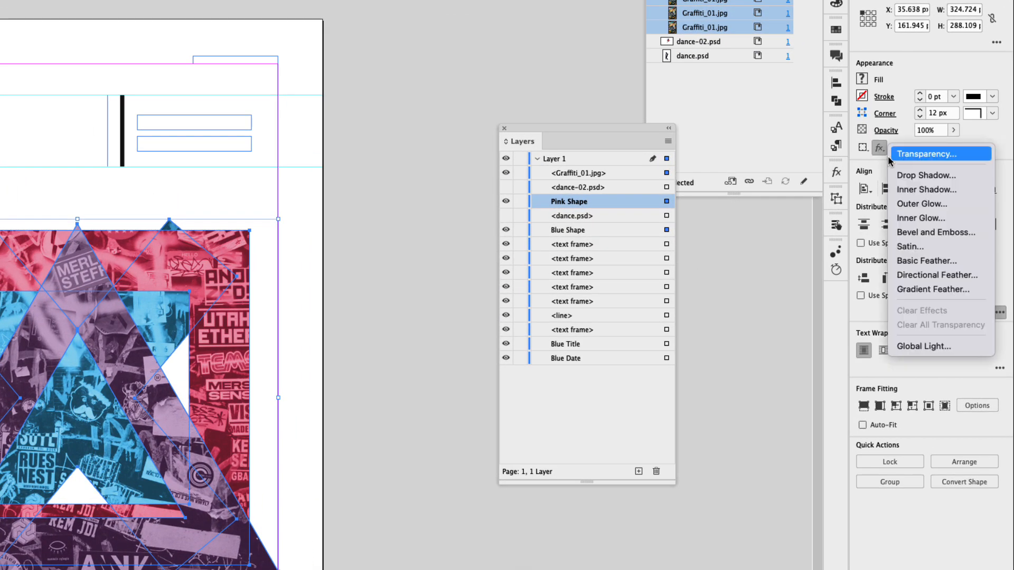
pyautogui.click(927, 189)
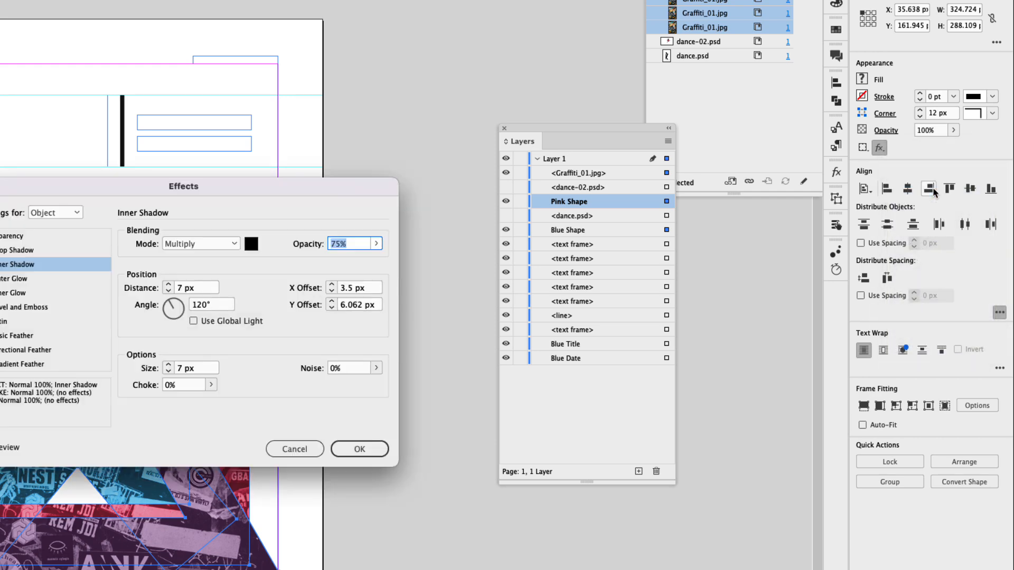
pyautogui.moveTo(221, 132); pyautogui.dragTo(555, 152)
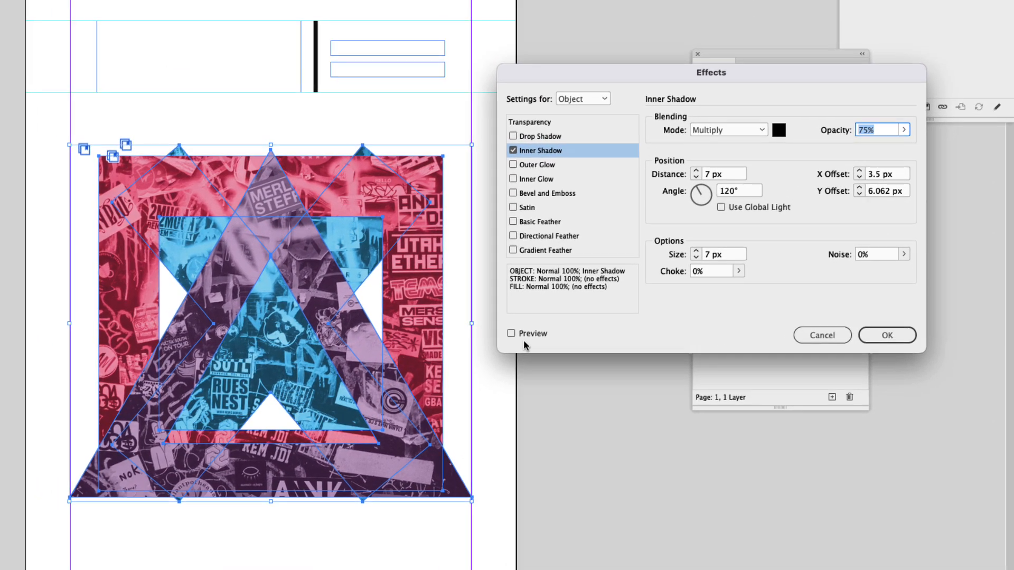
pyautogui.click(511, 337)
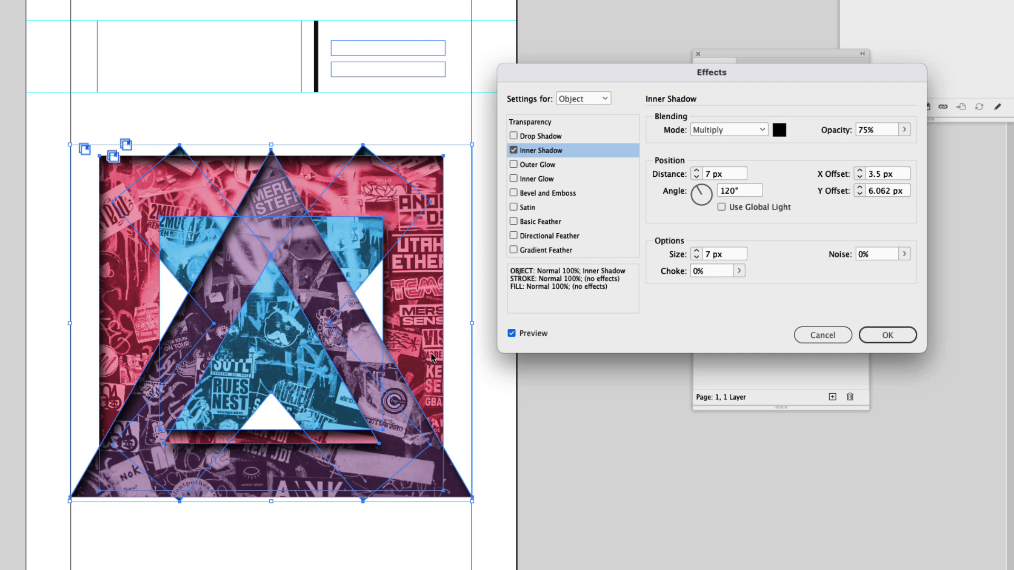
# - Set the inner shadow's angle to 90° and its opacity to 85%, and apply the effect to the three shapes
pyautogui.doubleClick(739, 194)
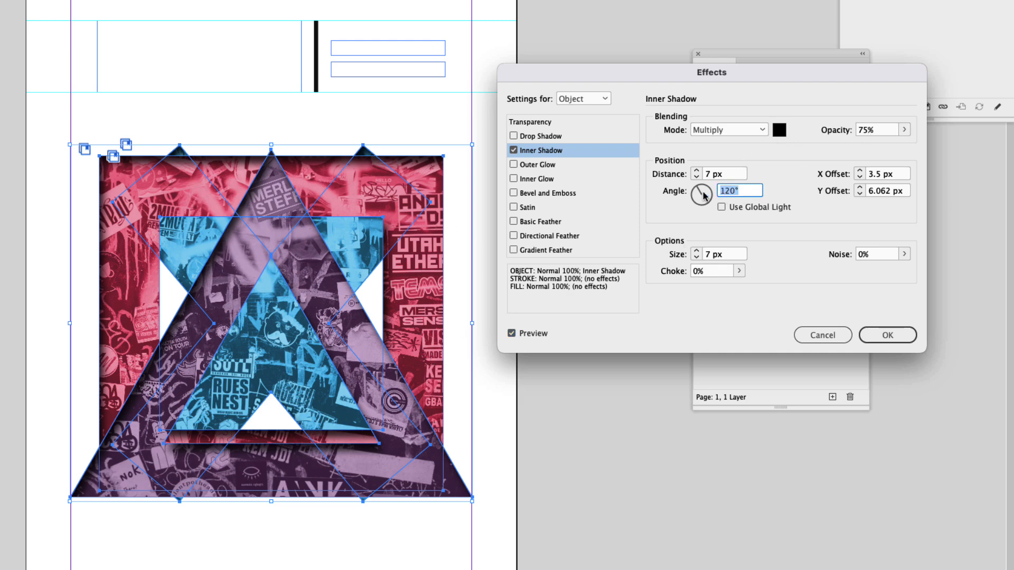
pyautogui.write('90')
pyautogui.click(848, 131)
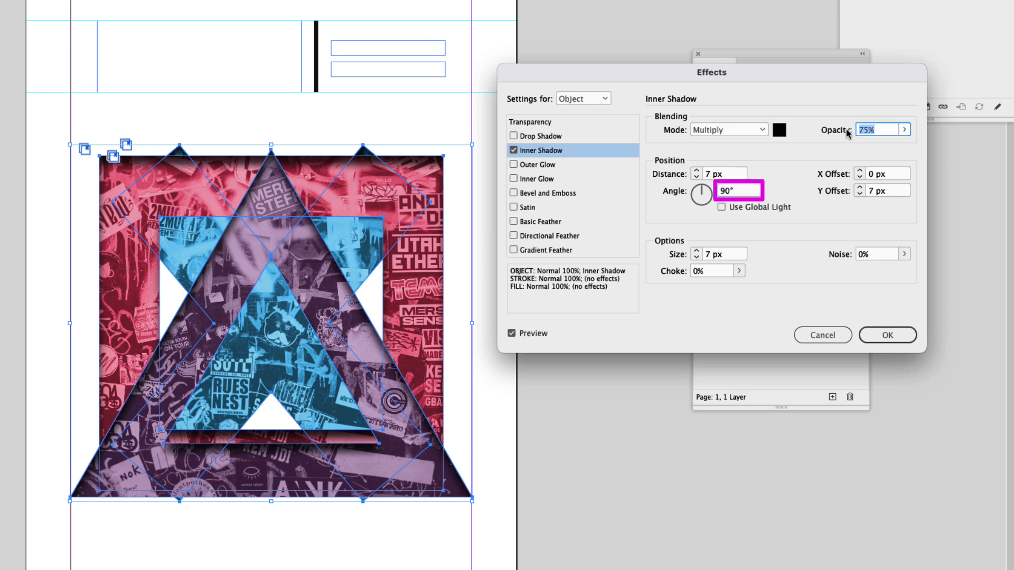
pyautogui.write('85')
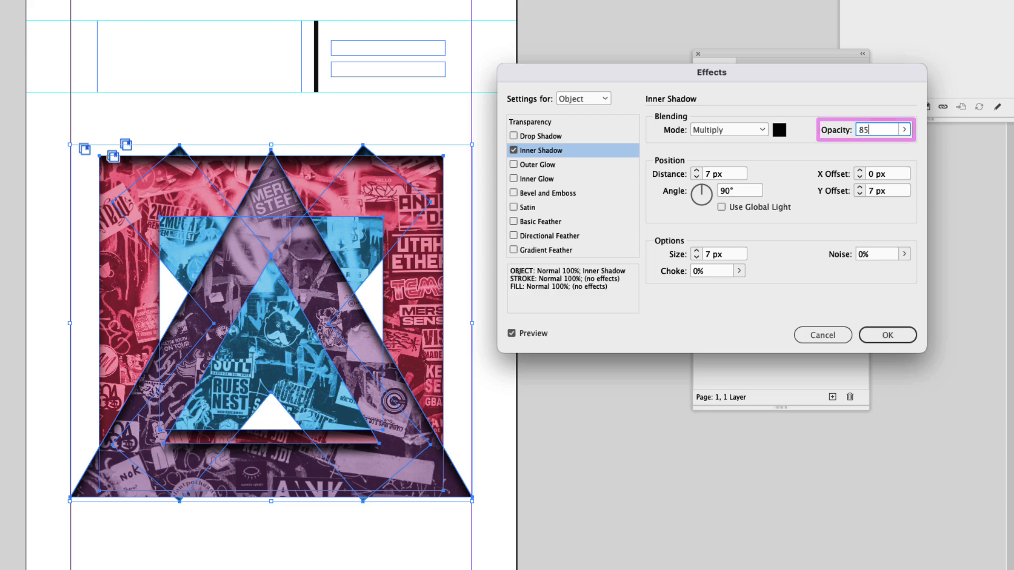
pyautogui.press('Tab')
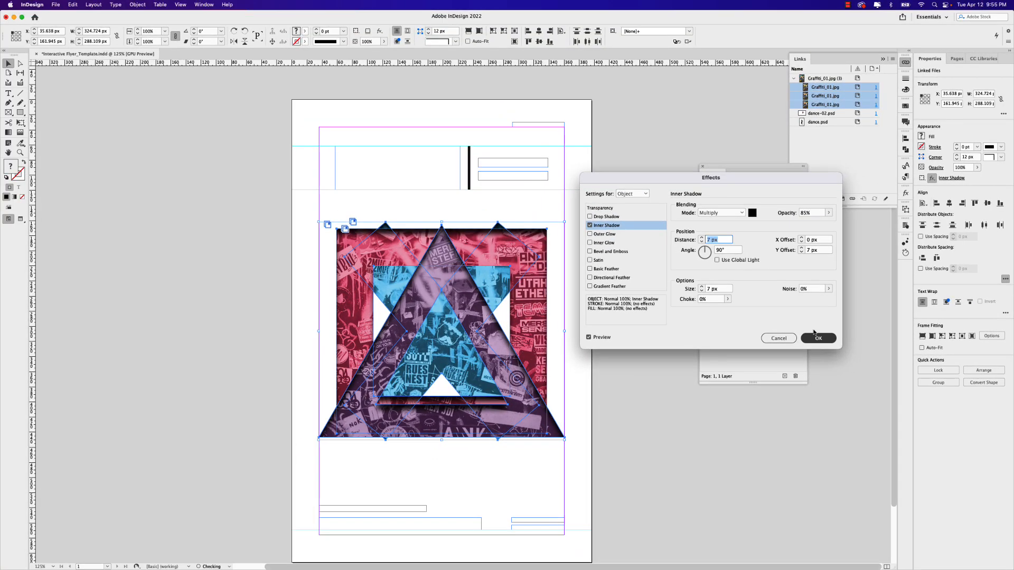
pyautogui.click(819, 340)
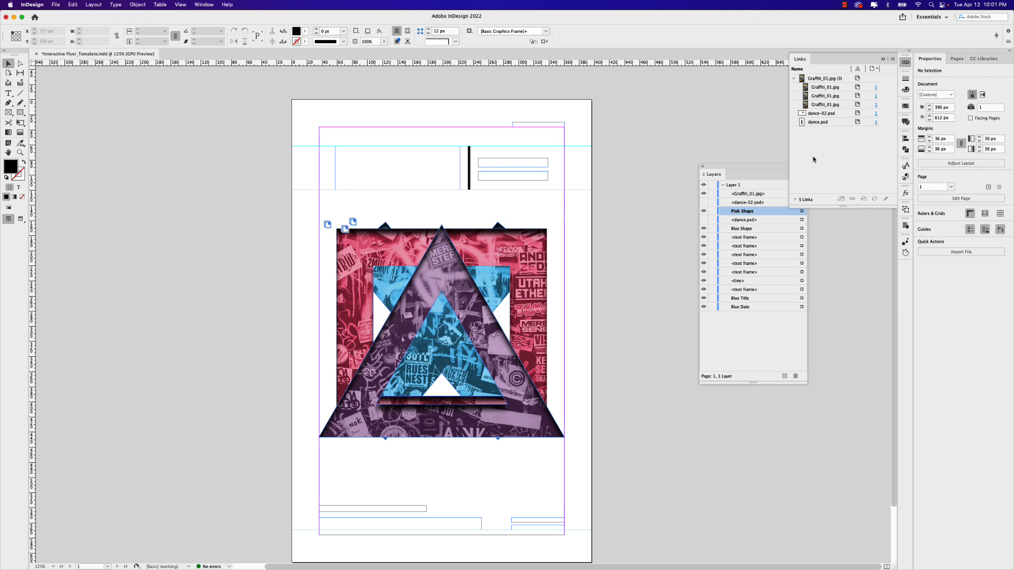
# - Hide the Pink Shape and Blue Shape objects so only the triangle shows, and bring up the CC Libraries assets
pyautogui.click(704, 212)
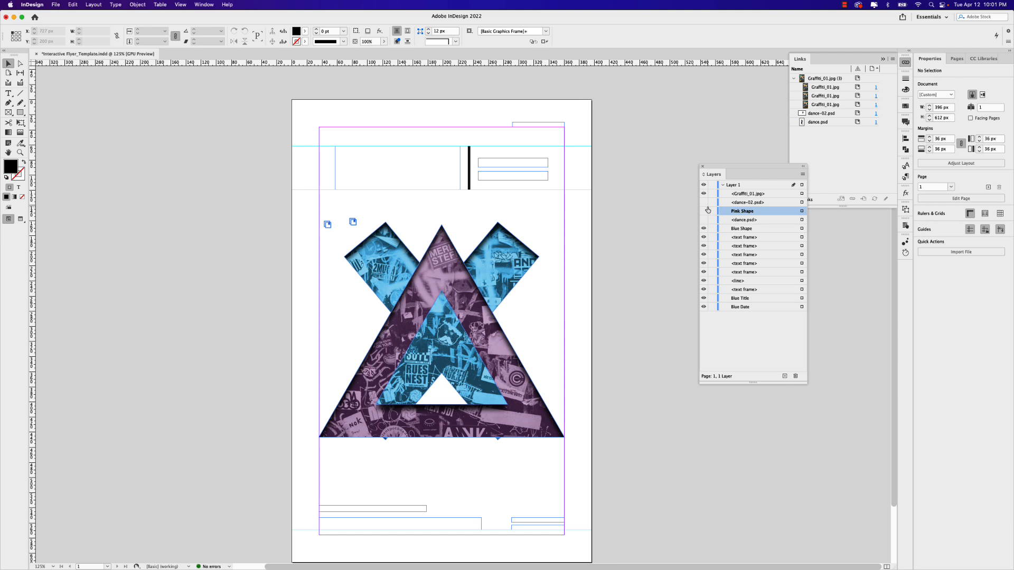
pyautogui.click(704, 229)
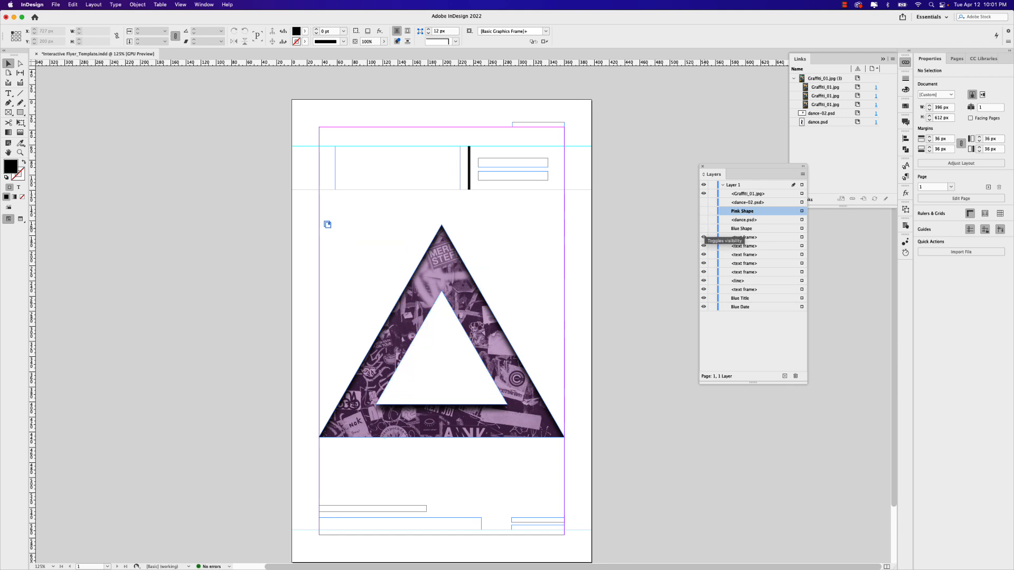
pyautogui.click(983, 59)
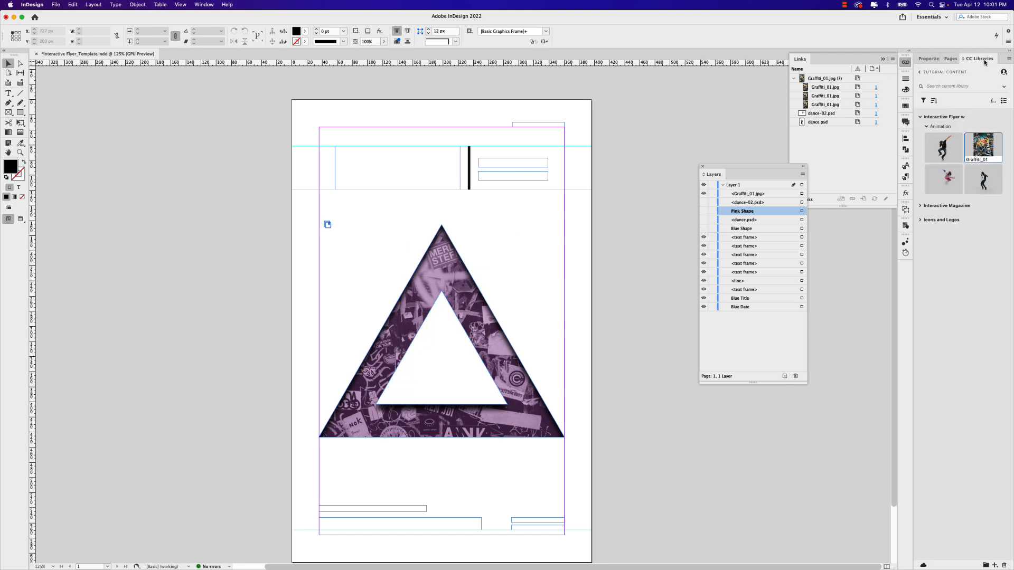
# - Place the dance-03 library image at about 203 × 305 px and move it over the purple triangle
pyautogui.click(949, 154)
pyautogui.moveTo(936, 154); pyautogui.dragTo(213, 249)
pyautogui.moveTo(152, 207); pyautogui.dragTo(307, 431)
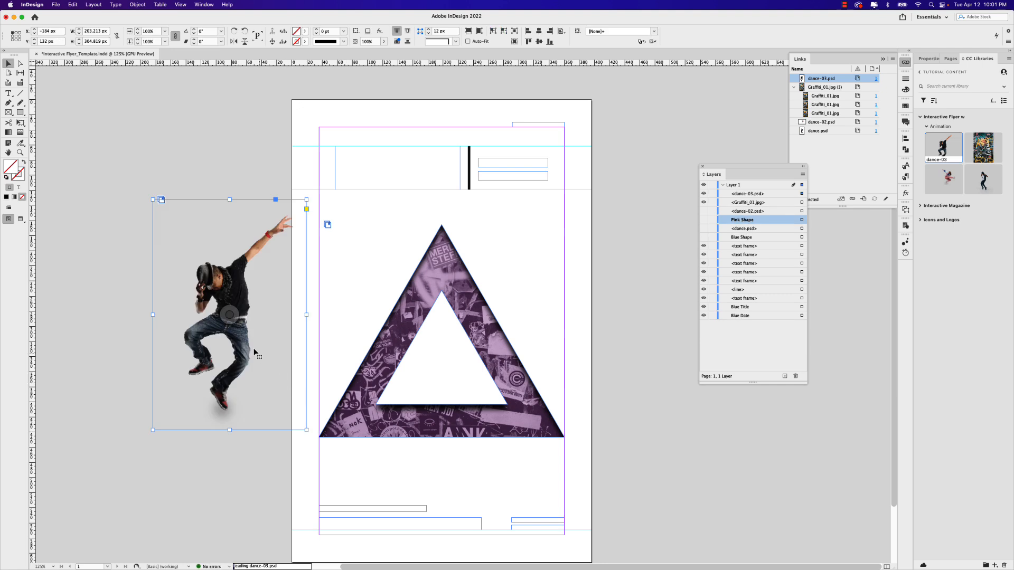
pyautogui.moveTo(243, 353); pyautogui.dragTo(455, 379)
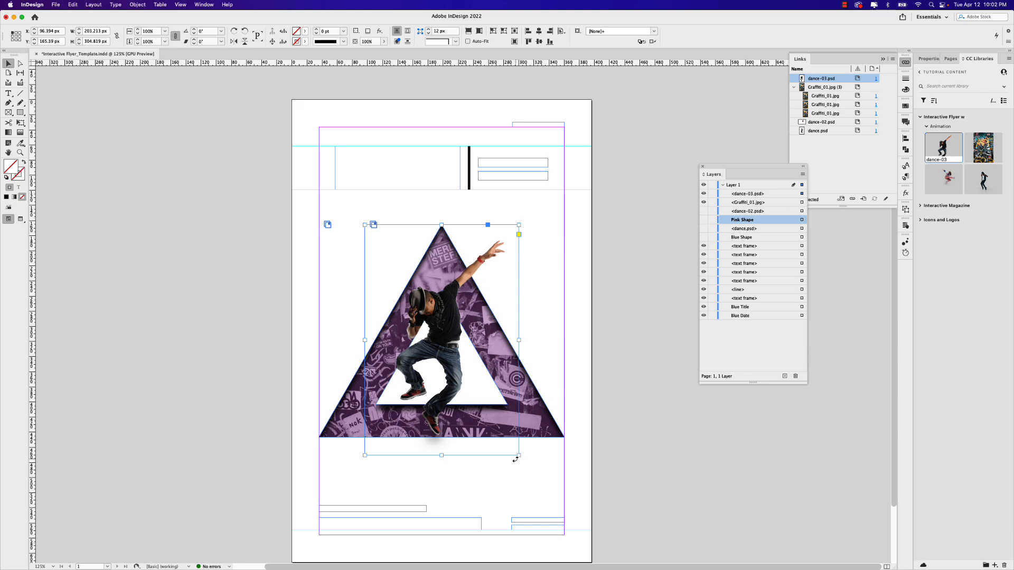
# - Enlarge the dance-03 dancer to about 268 × 402 px and centre him over the purple triangle
pyautogui.moveTo(519, 455); pyautogui.dragTo(580, 548)
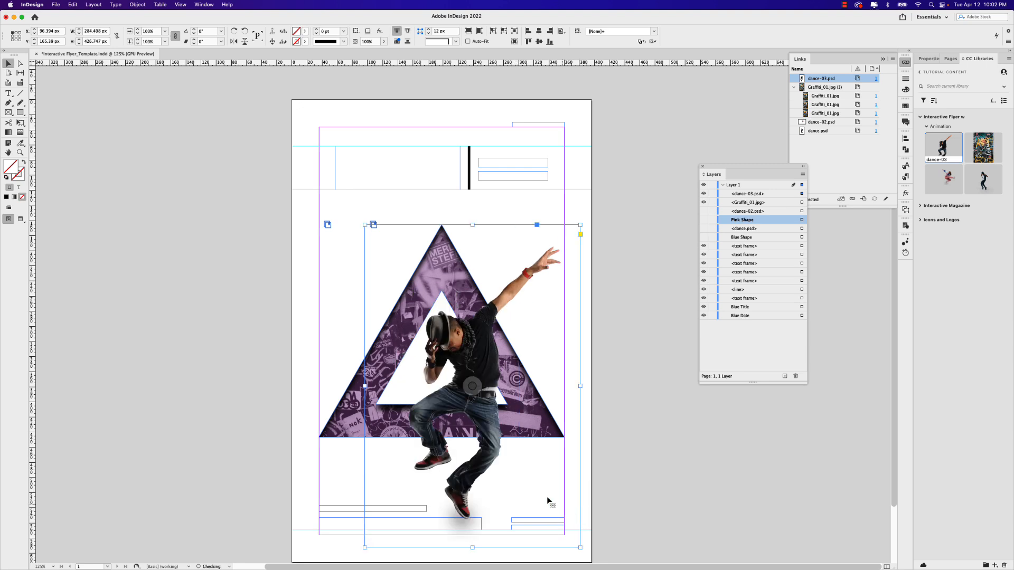
pyautogui.moveTo(482, 470); pyautogui.dragTo(462, 443)
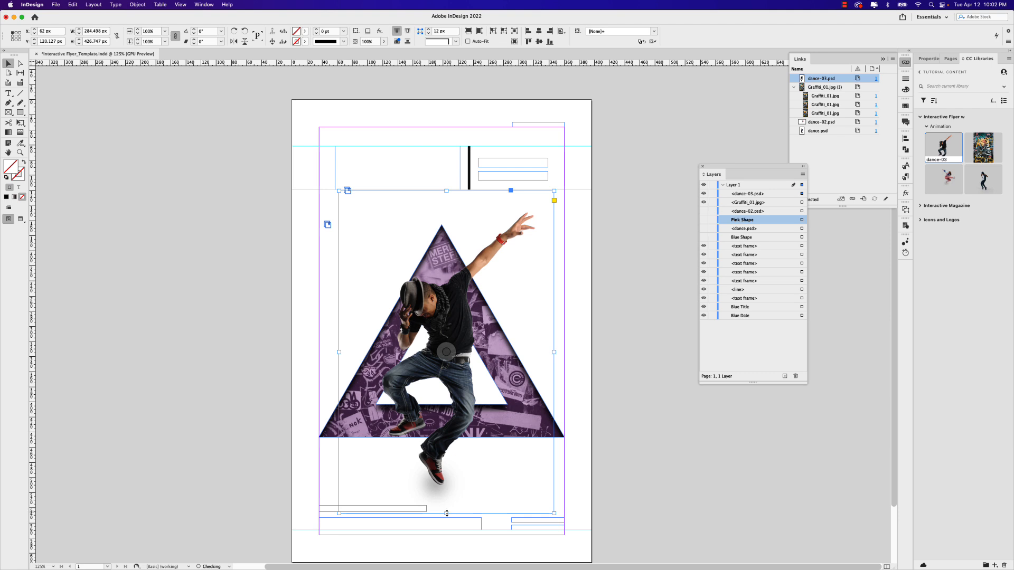
pyautogui.moveTo(446, 513); pyautogui.dragTo(447, 495)
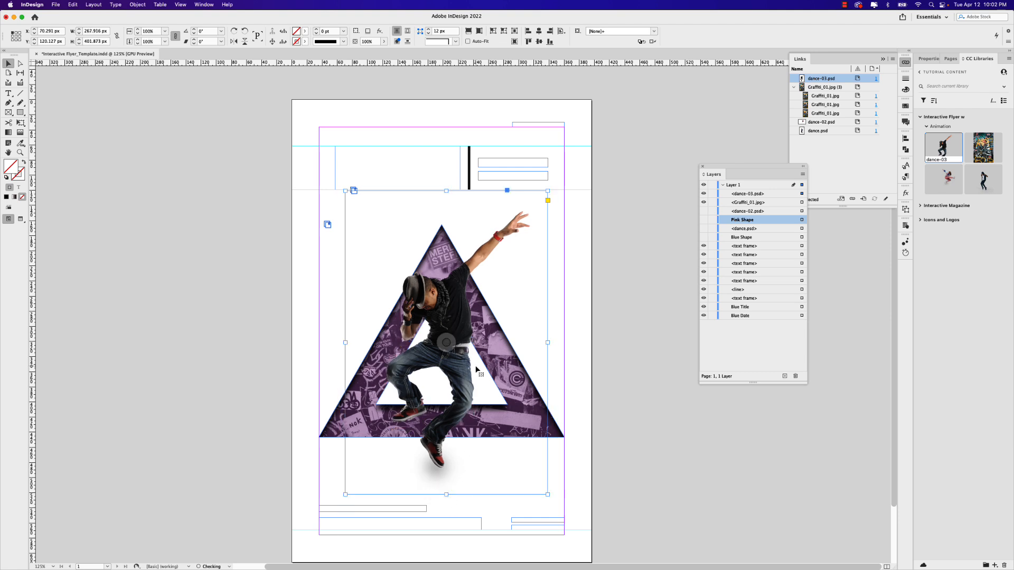
pyautogui.moveTo(463, 372); pyautogui.dragTo(463, 365)
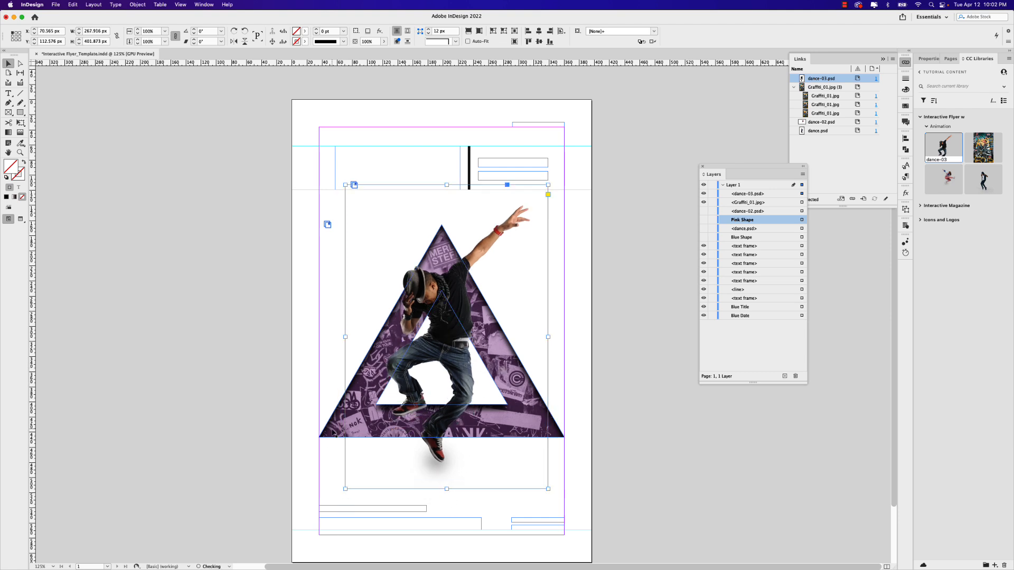
# - Scale the purple triangle down to about 313 × 271 px and shift it slightly downward behind the dancer
pyautogui.click(411, 442)
pyautogui.moveTo(441, 437); pyautogui.dragTo(443, 430)
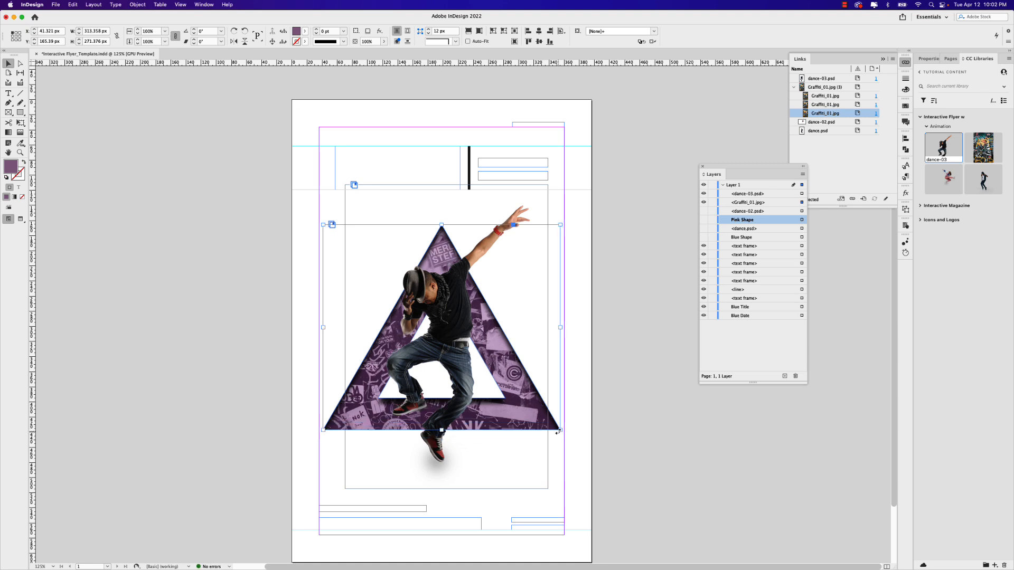
pyautogui.moveTo(552, 431); pyautogui.dragTo(554, 434)
pyautogui.click(602, 426)
# - Nudge the dance-03 dancer slightly left and compare his size with the dance.psd dancer, leaving dance.psd hidden
pyautogui.click(457, 454)
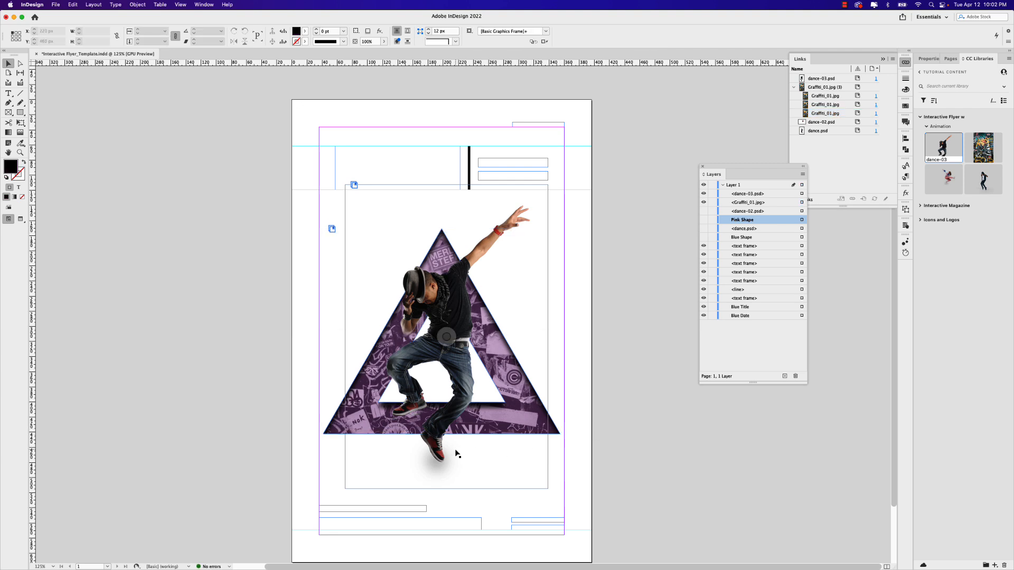
pyautogui.moveTo(441, 352); pyautogui.dragTo(441, 352)
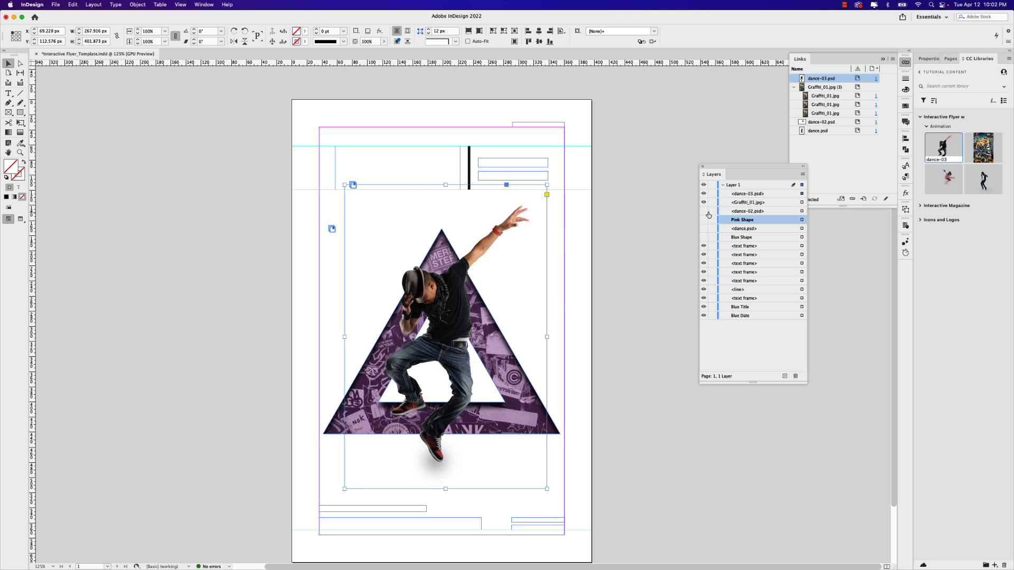
pyautogui.click(704, 229)
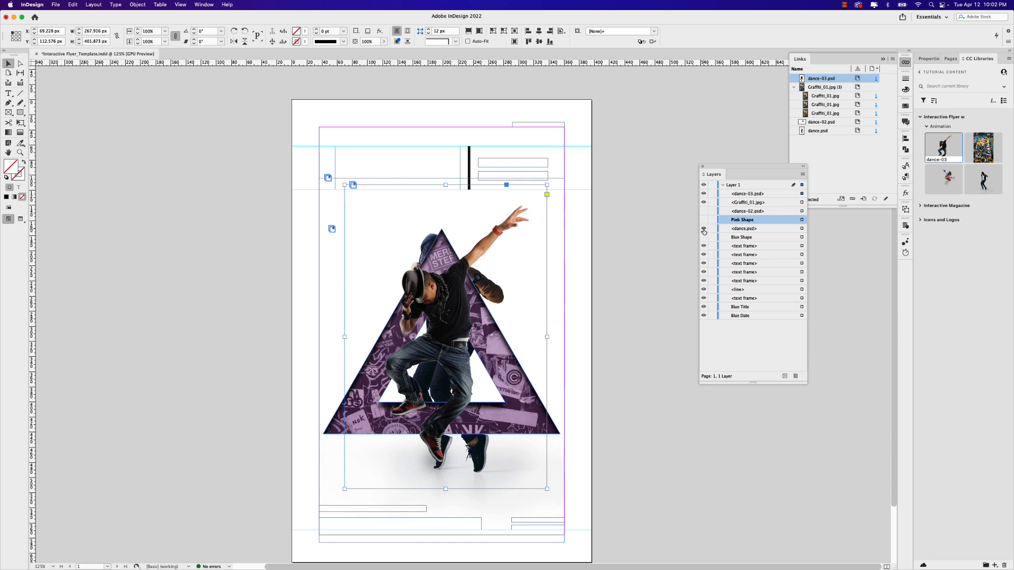
pyautogui.click(703, 229)
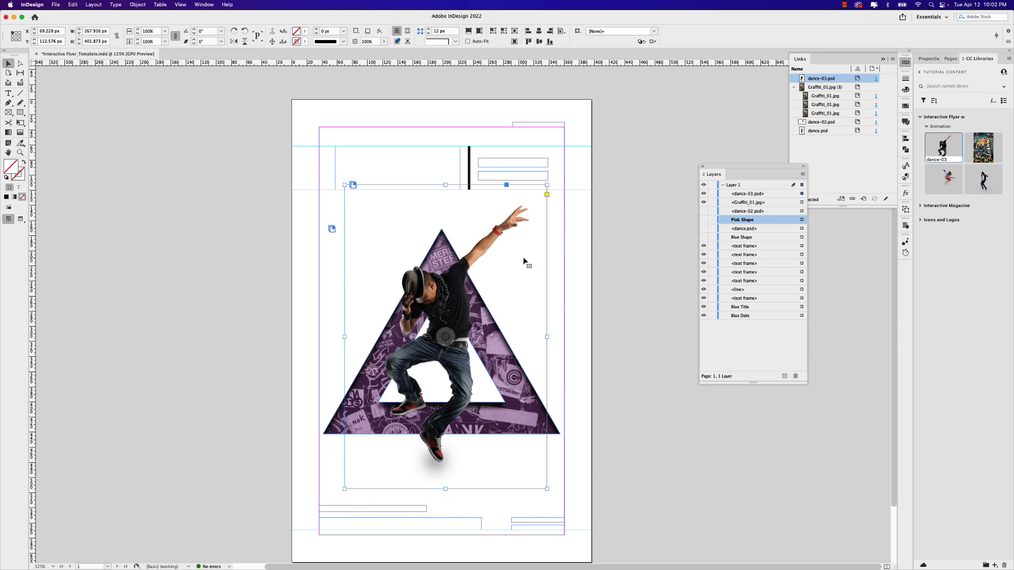
pyautogui.click(593, 289)
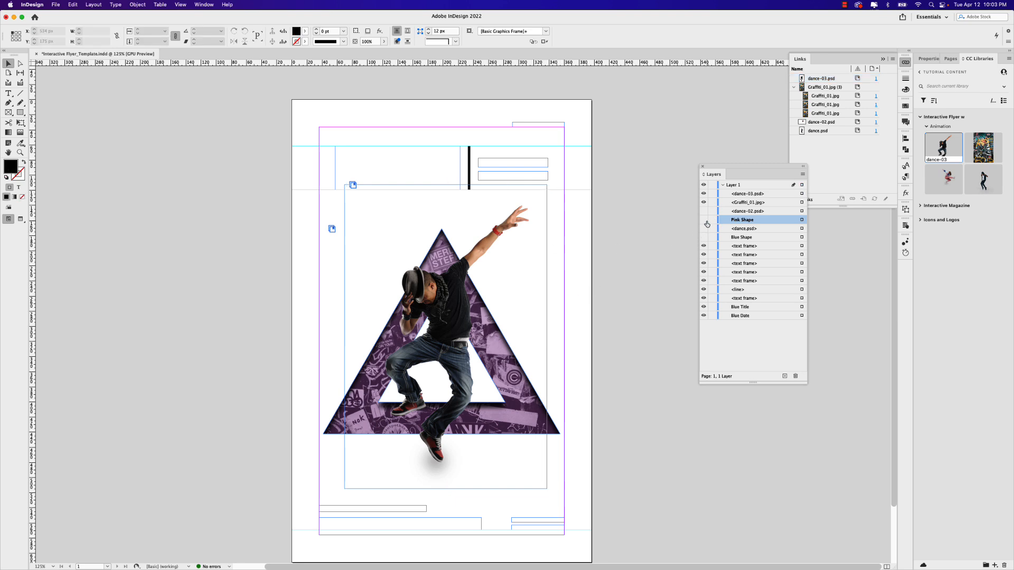
# - Rename the triangle's graffiti object as Purple Shape
pyautogui.click(549, 430)
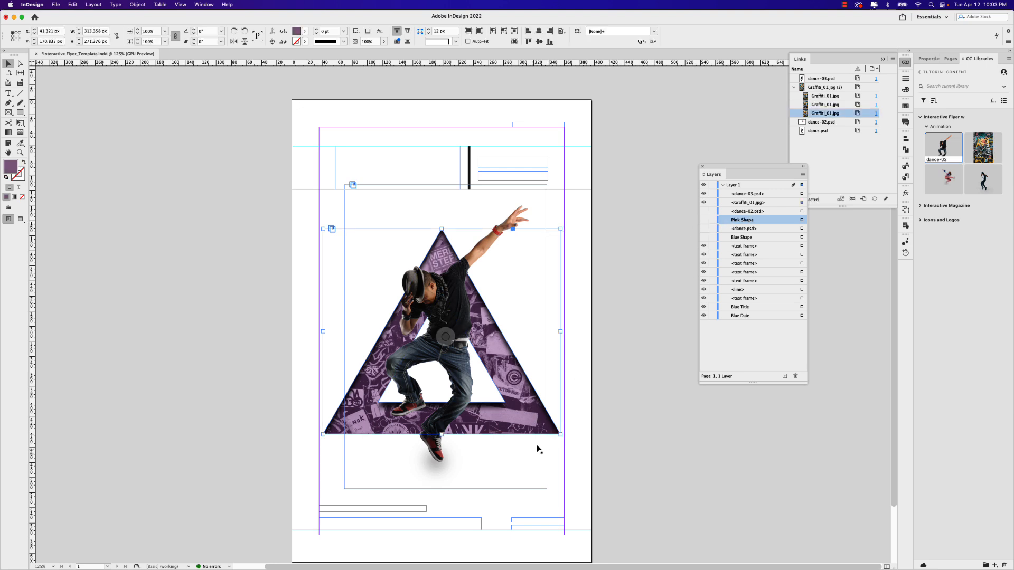
pyautogui.click(739, 205)
pyautogui.doubleClick(740, 202)
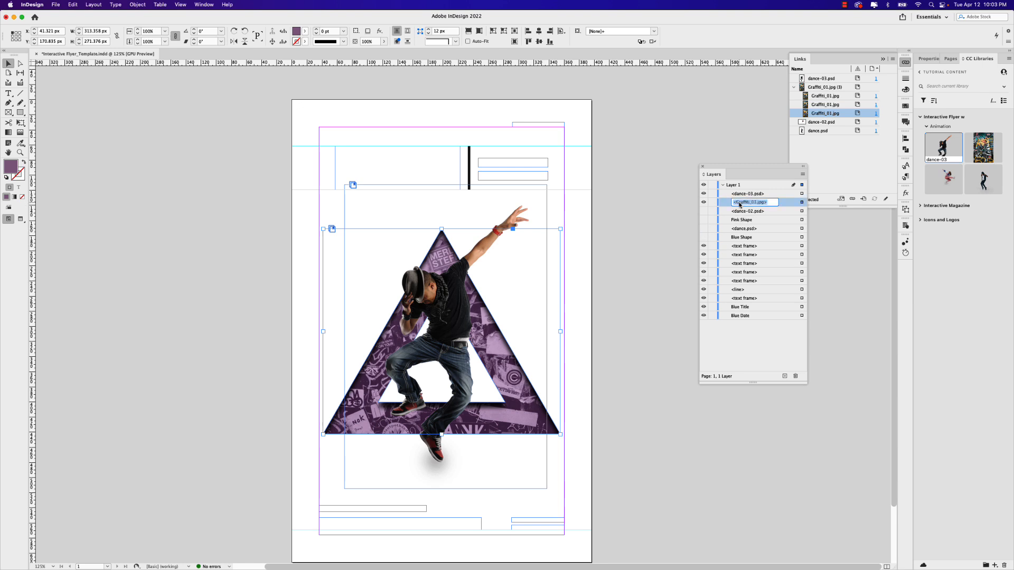
pyautogui.write('Purple Shape')
pyautogui.press('Return')
# - Hide the Purple Shape and dance-03.psd objects, and show Blue Shape and dance.psd instead
pyautogui.click(698, 208)
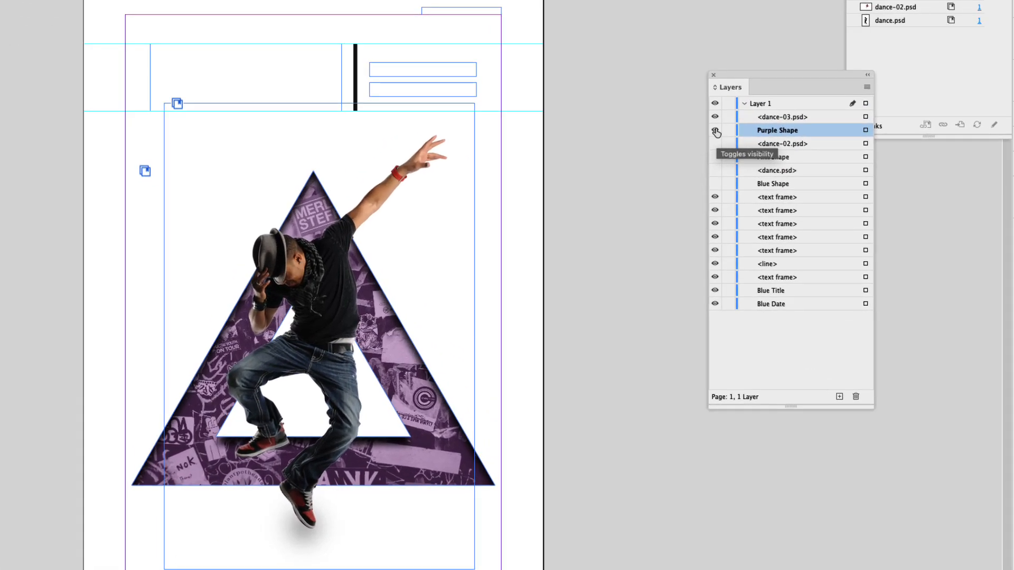
pyautogui.click(704, 202)
pyautogui.click(715, 116)
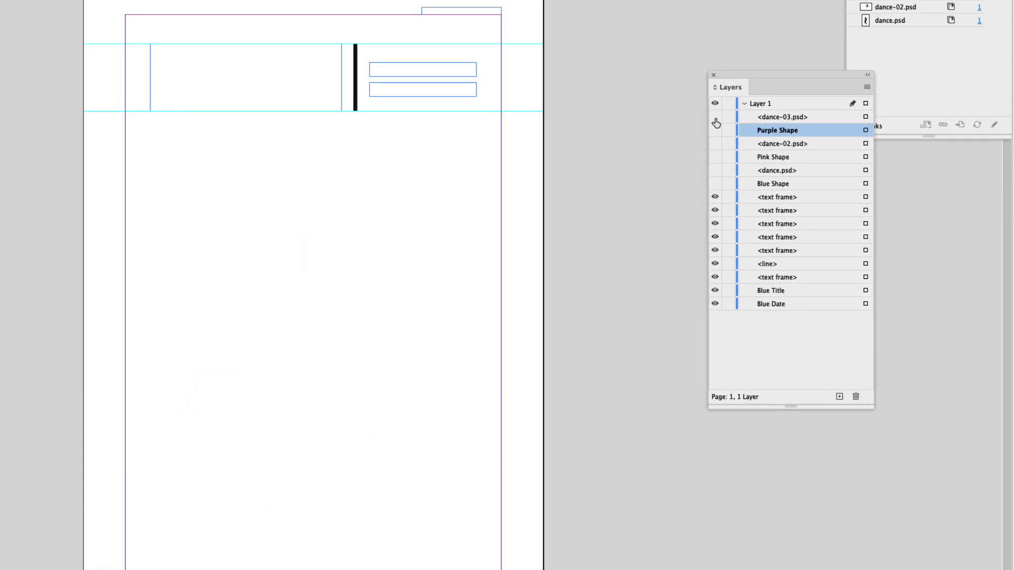
pyautogui.click(715, 183)
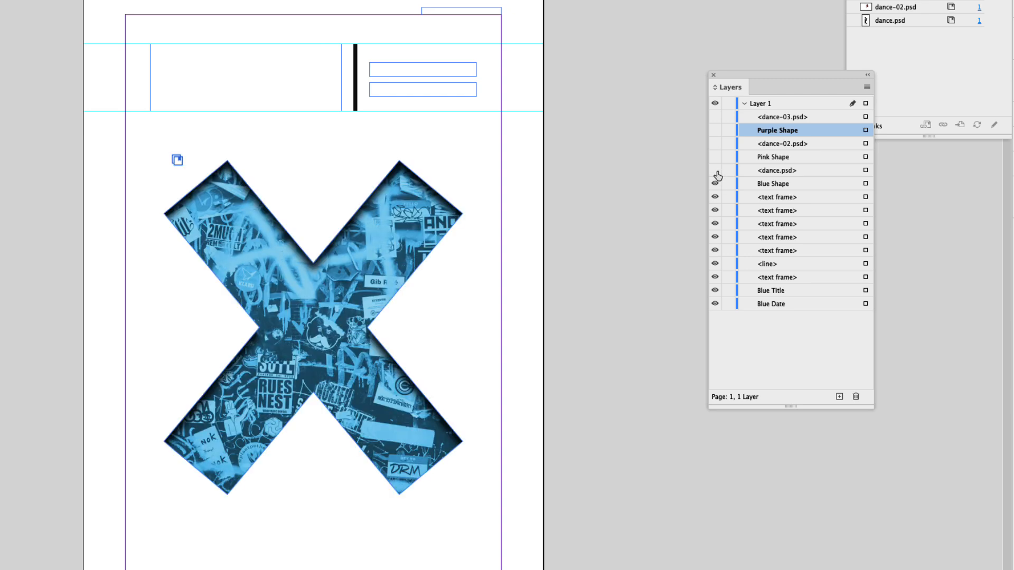
pyautogui.click(715, 170)
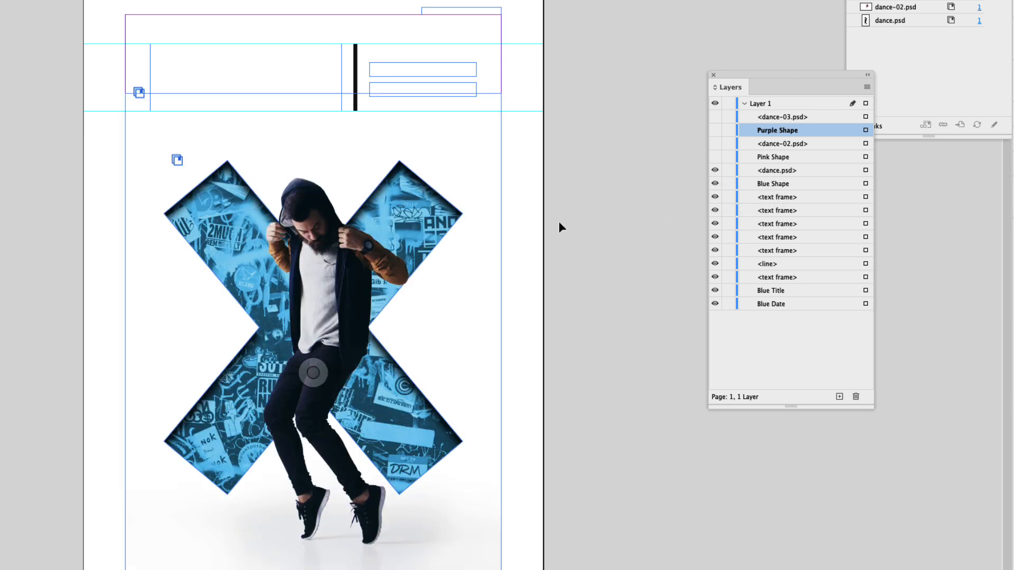
# - Group the dance.psd image with the Blue Shape object
pyautogui.click(865, 171)
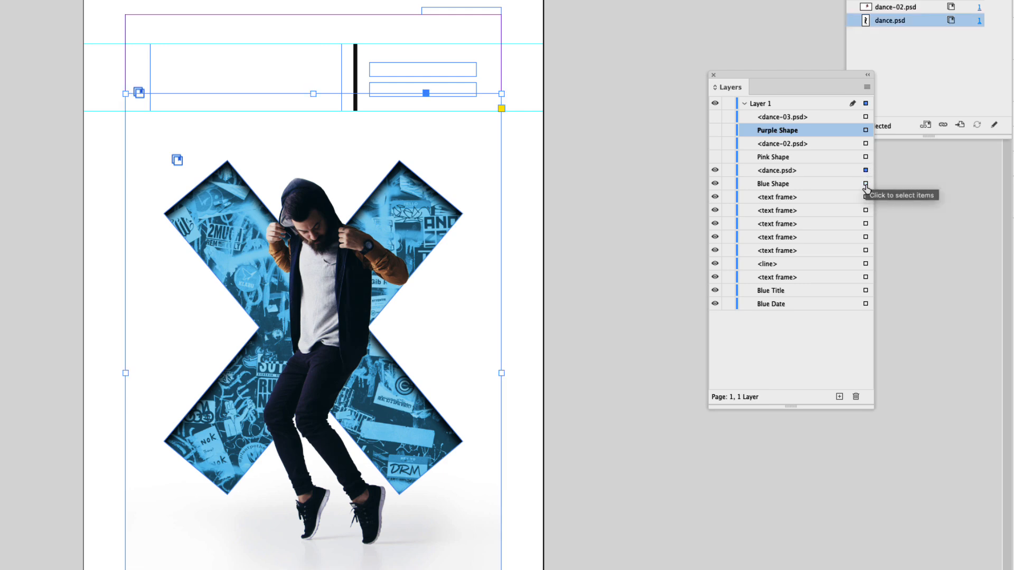
pyautogui.keyDown('shift'); pyautogui.click(866, 184); pyautogui.keyUp('shift')
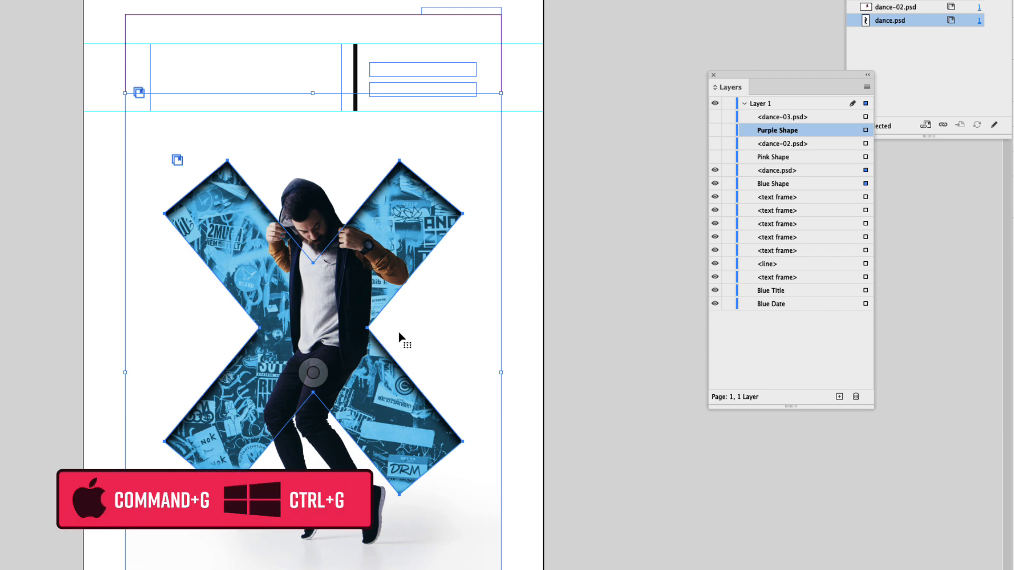
pyautogui.press('super+g')
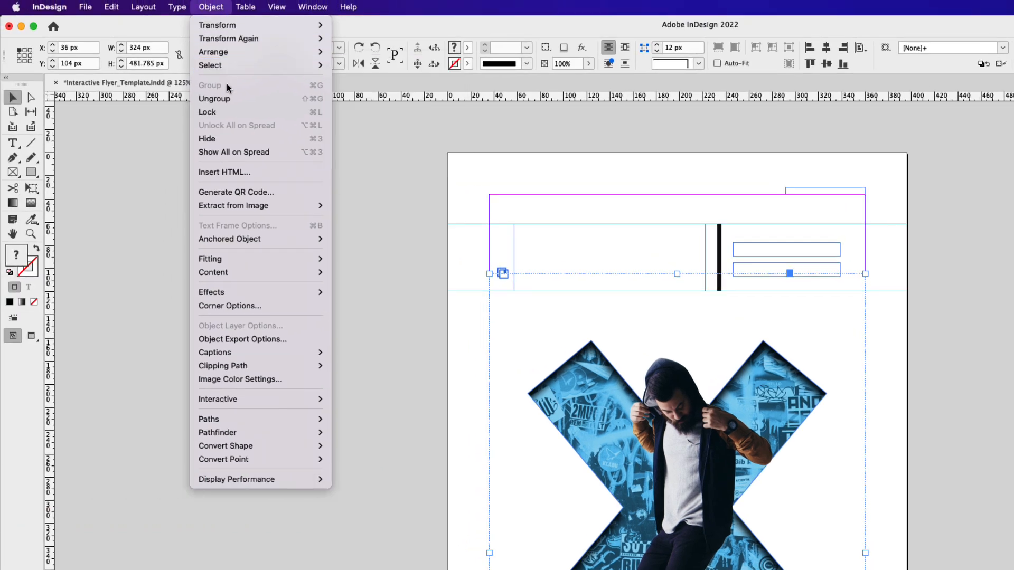
pyautogui.click(218, 5)
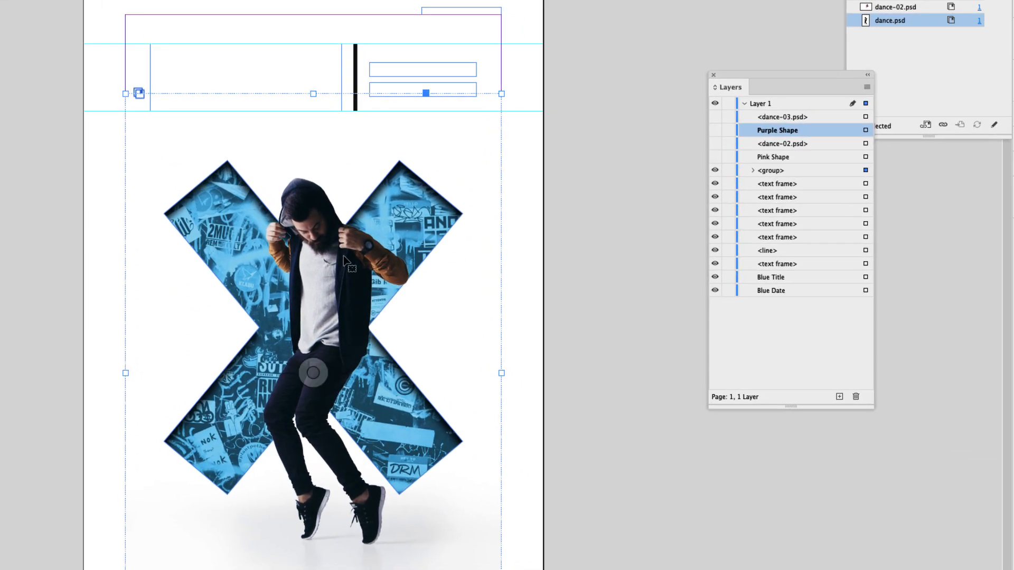
# - Rename the new group as Blue Main Artwork and check the objects inside it
pyautogui.click(769, 171)
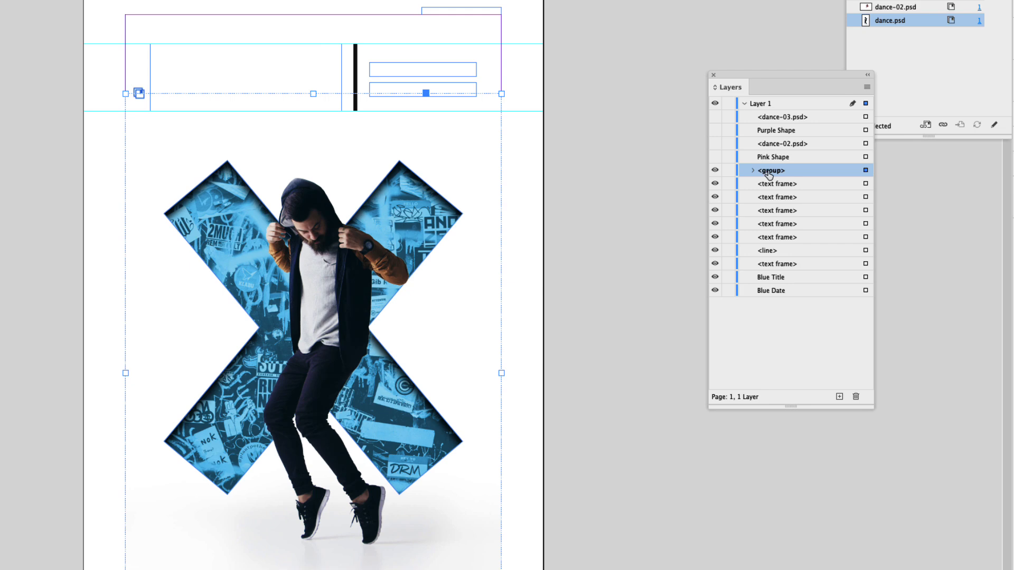
pyautogui.click(769, 172)
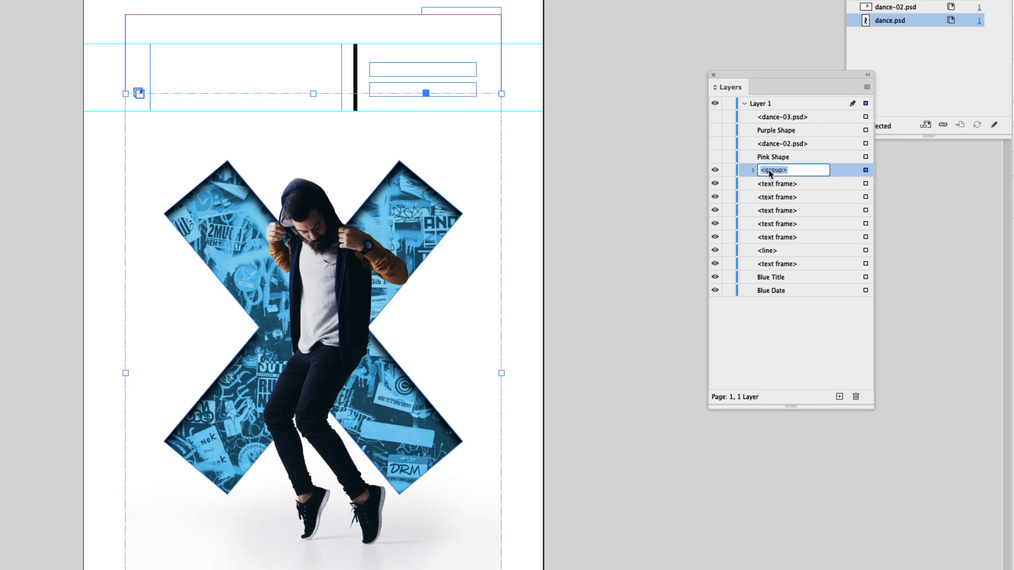
pyautogui.write('Blue M')
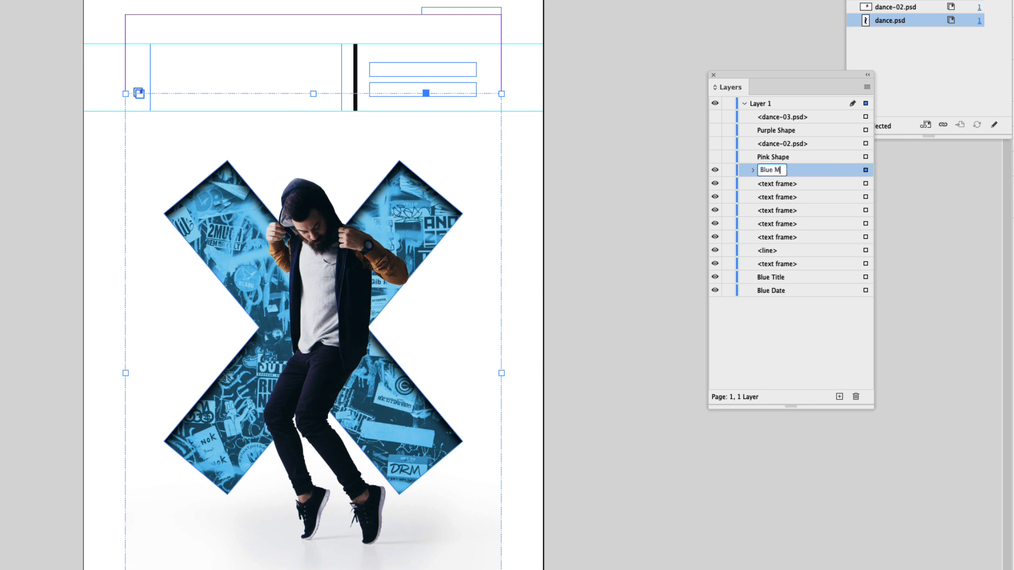
pyautogui.write('ain Artwork')
pyautogui.press('Return')
pyautogui.click(753, 170)
pyautogui.click(783, 185)
pyautogui.click(780, 198)
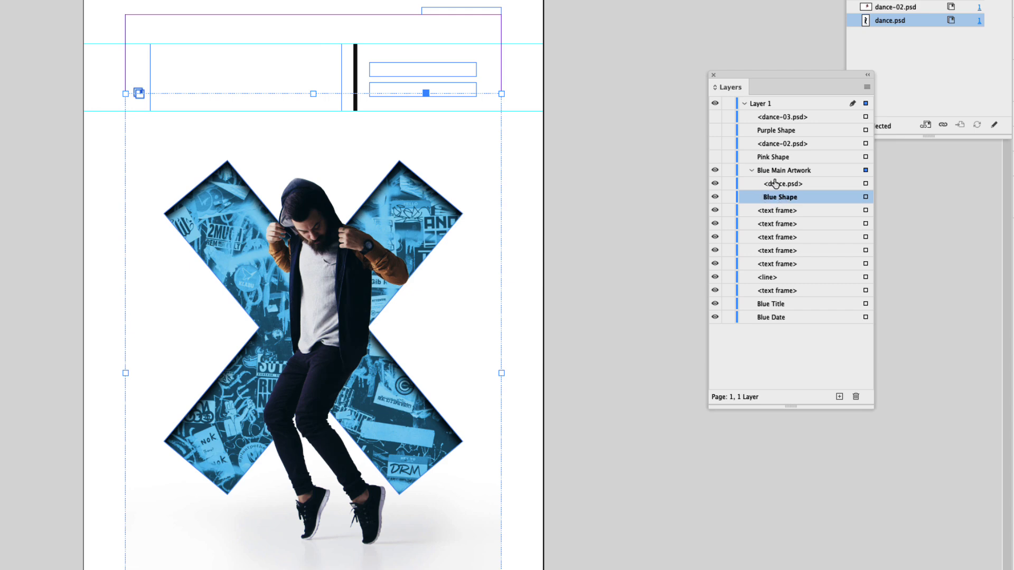
pyautogui.click(752, 171)
# - Hide the Blue Main Artwork group, and show the Pink Shape and dance-02.psd objects
pyautogui.click(716, 170)
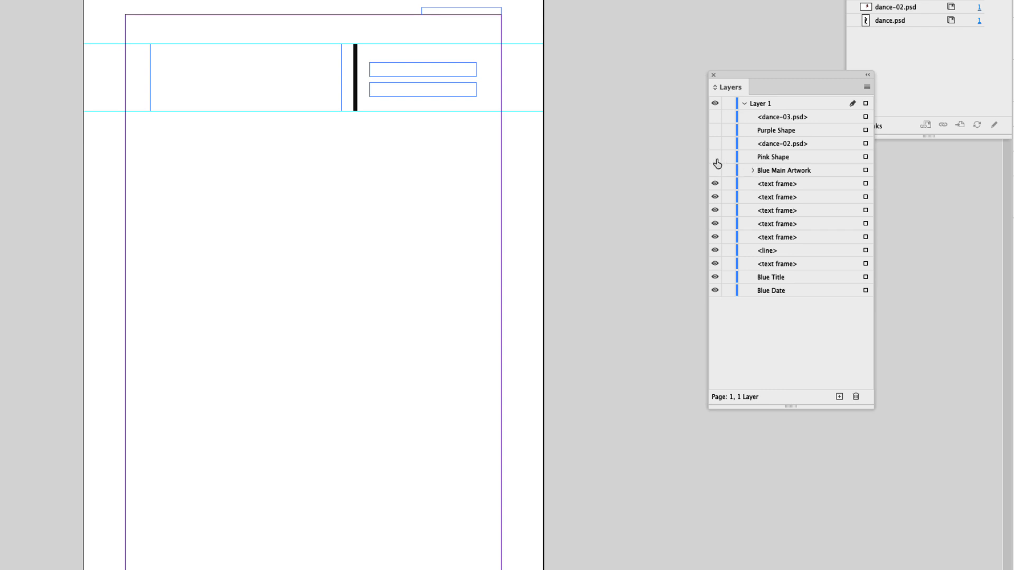
pyautogui.click(716, 160)
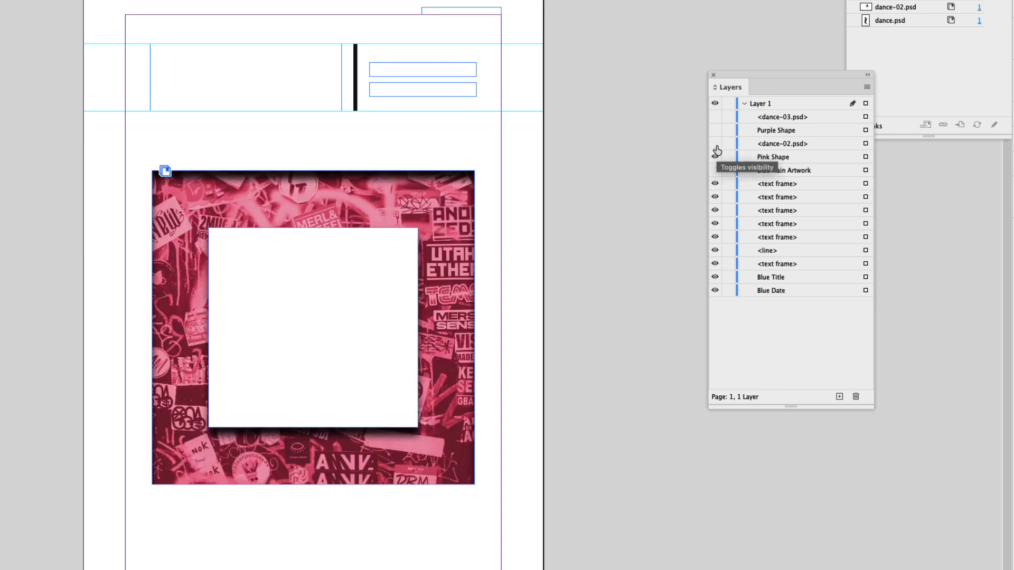
pyautogui.click(716, 145)
# - Group the Pink Shape object with the dance-02.psd image
pyautogui.click(865, 157)
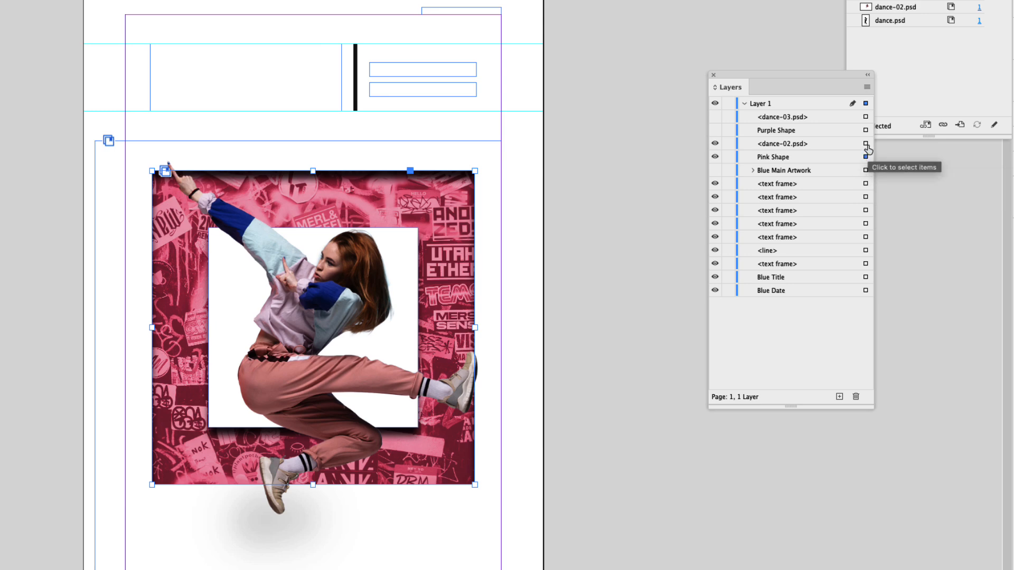
pyautogui.click(865, 144)
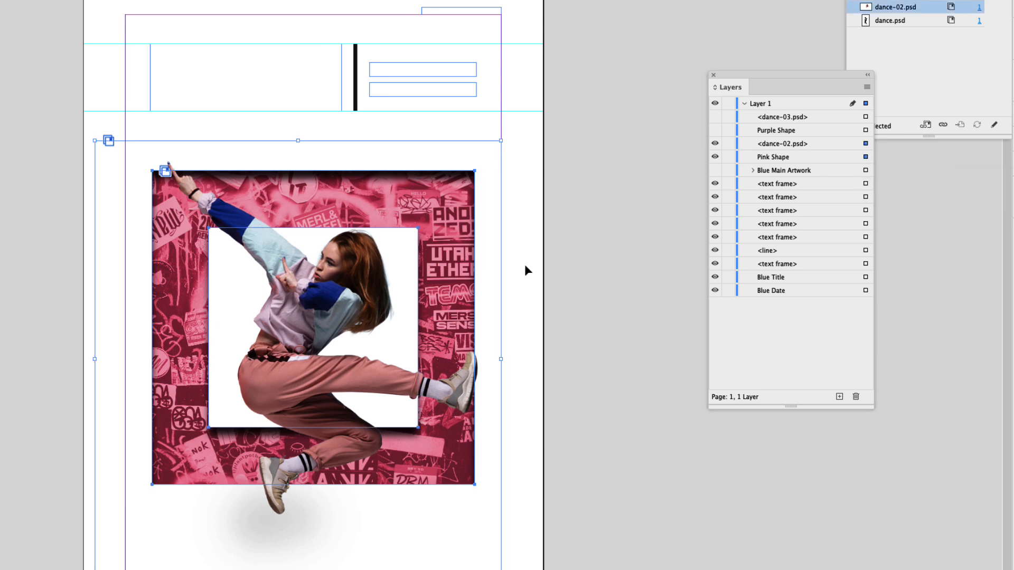
pyautogui.press('super+g')
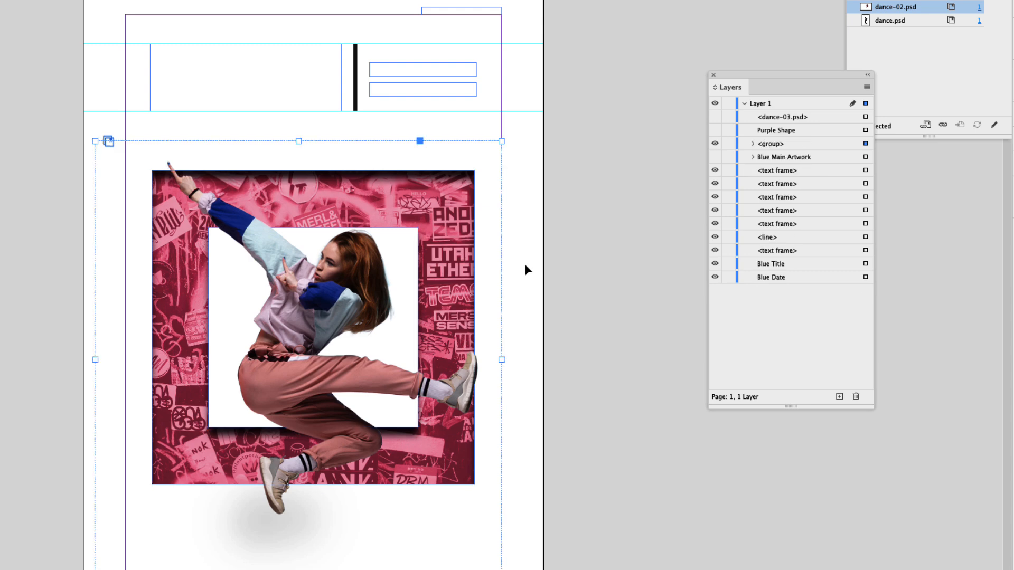
# - Rename the group of the pink square and its dancer as Pink Main Artwork, and hide it
pyautogui.click(770, 146)
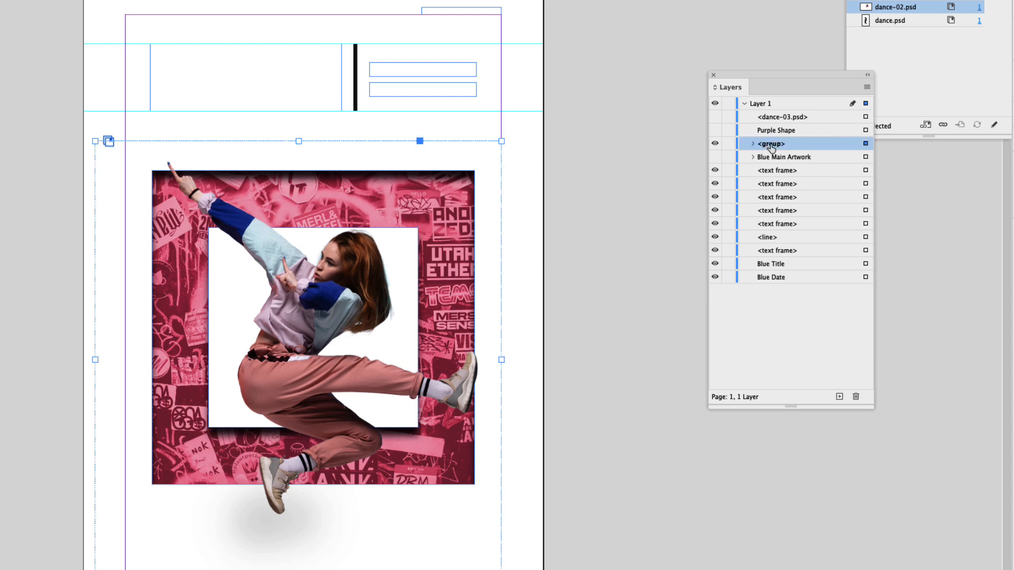
pyautogui.click(771, 146)
pyautogui.write('Pink Main Artwork')
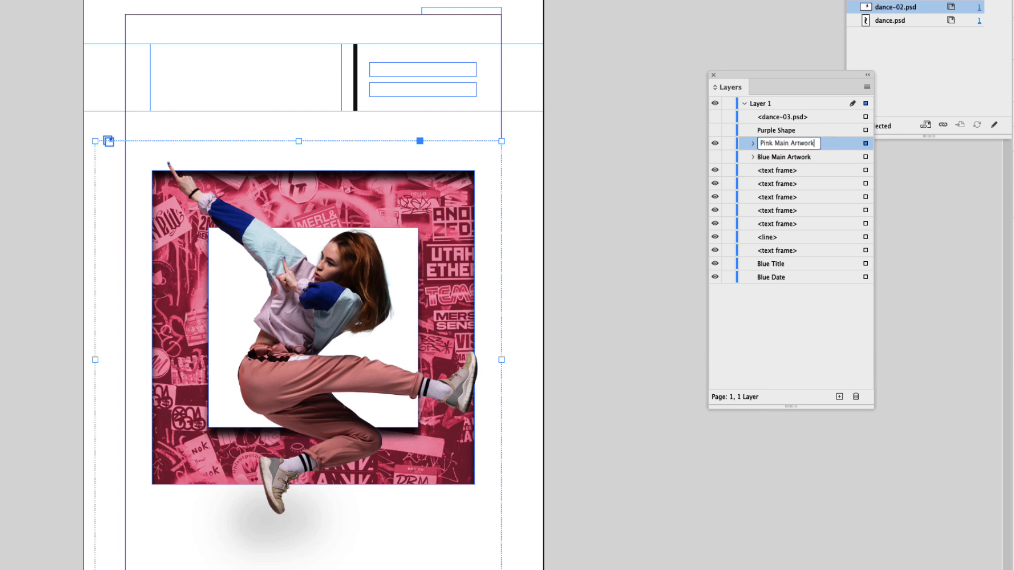
pyautogui.press('Return')
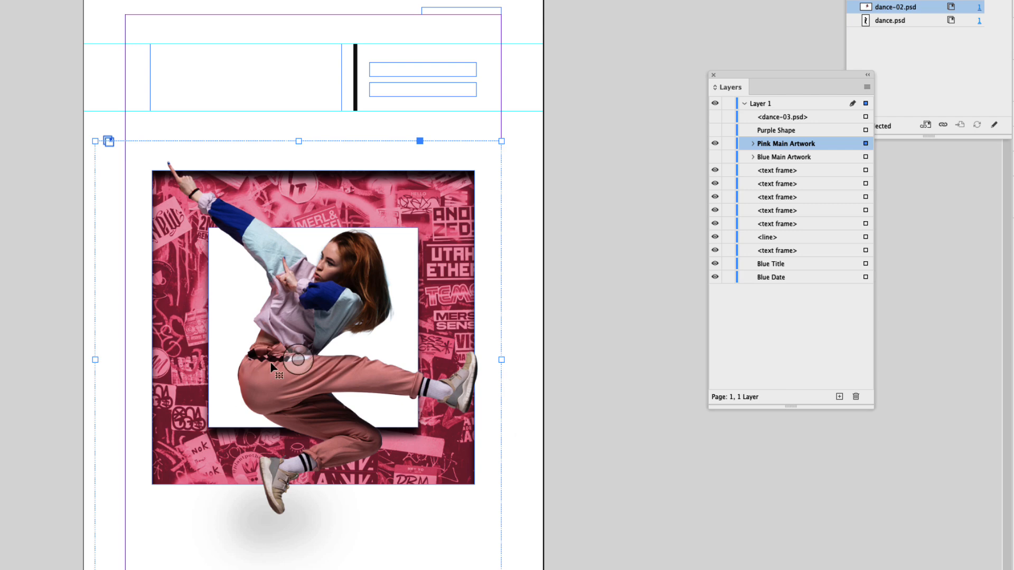
pyautogui.click(715, 144)
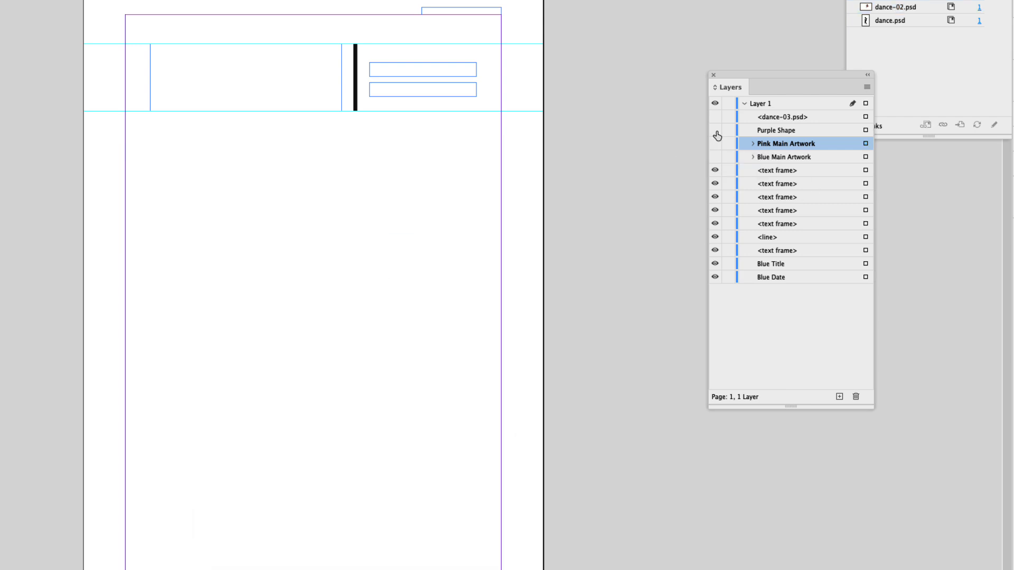
# - Show the Purple Shape and dance-03.psd objects and group them together
pyautogui.click(716, 131)
pyautogui.click(716, 117)
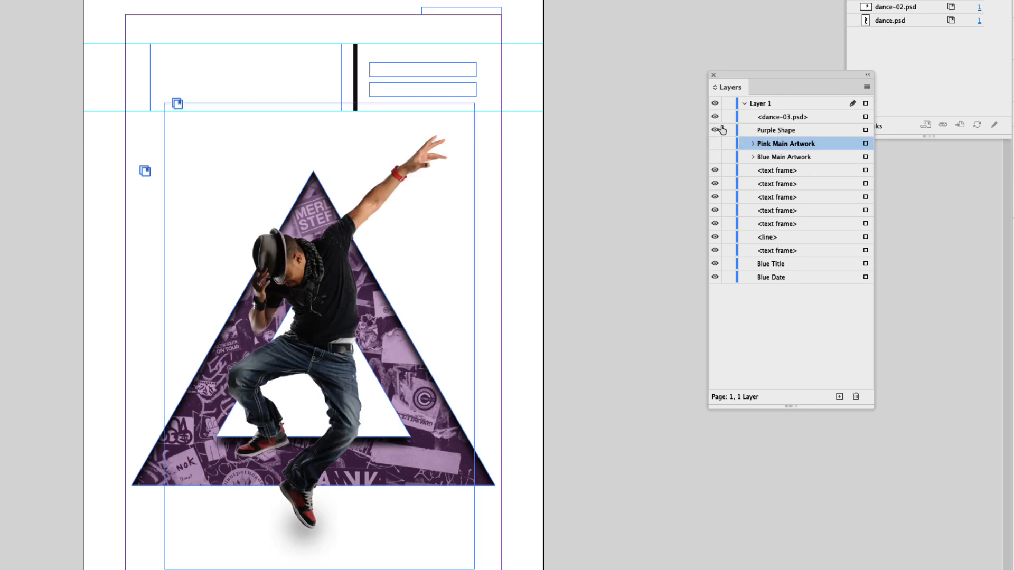
pyautogui.click(866, 131)
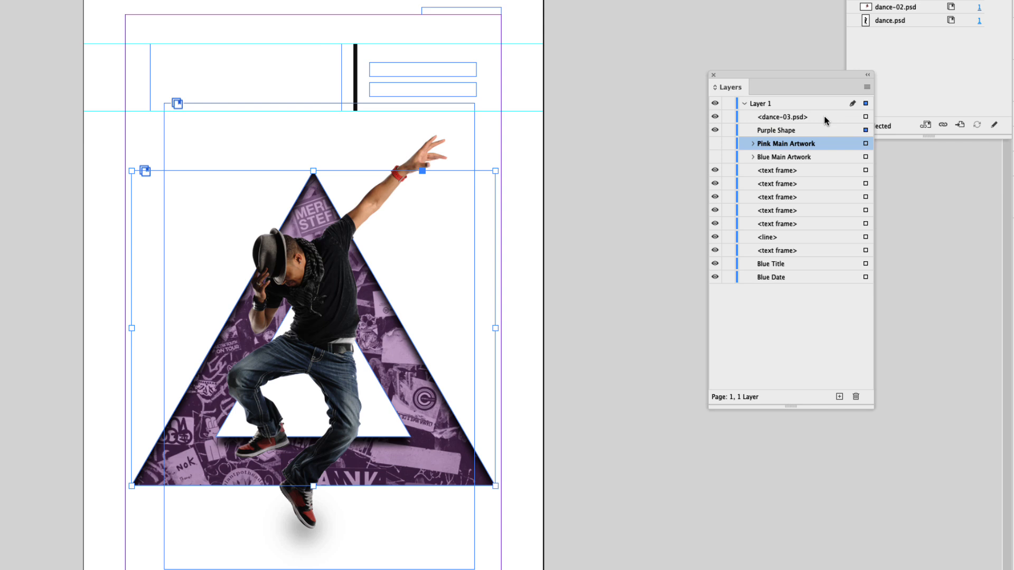
pyautogui.keyDown('shift'); pyautogui.click(865, 117); pyautogui.keyUp('shift')
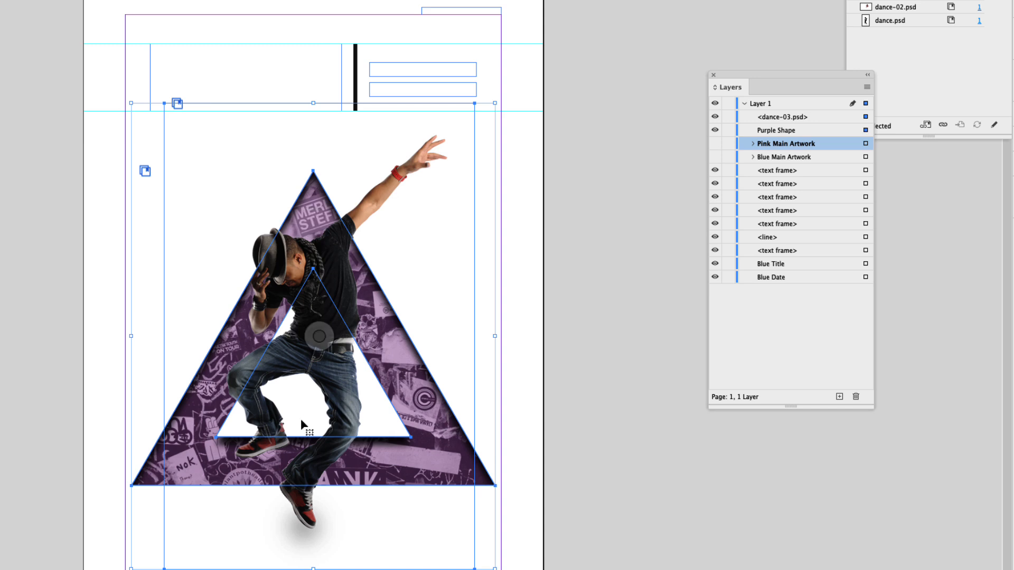
pyautogui.press('super+g')
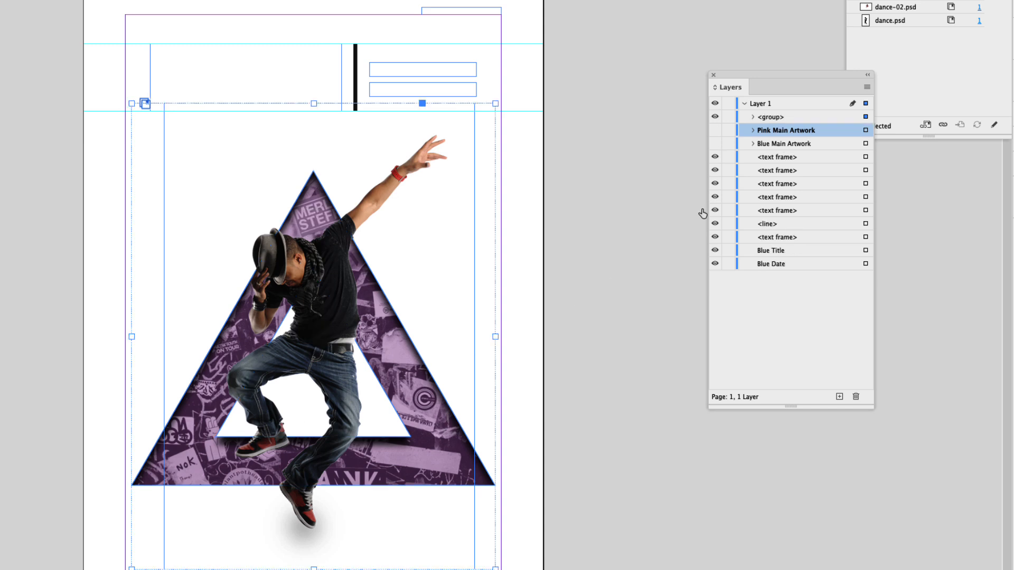
# - Rename the group of the purple triangle and its dancer as Purple Main Artwork, and hide it
pyautogui.click(773, 118)
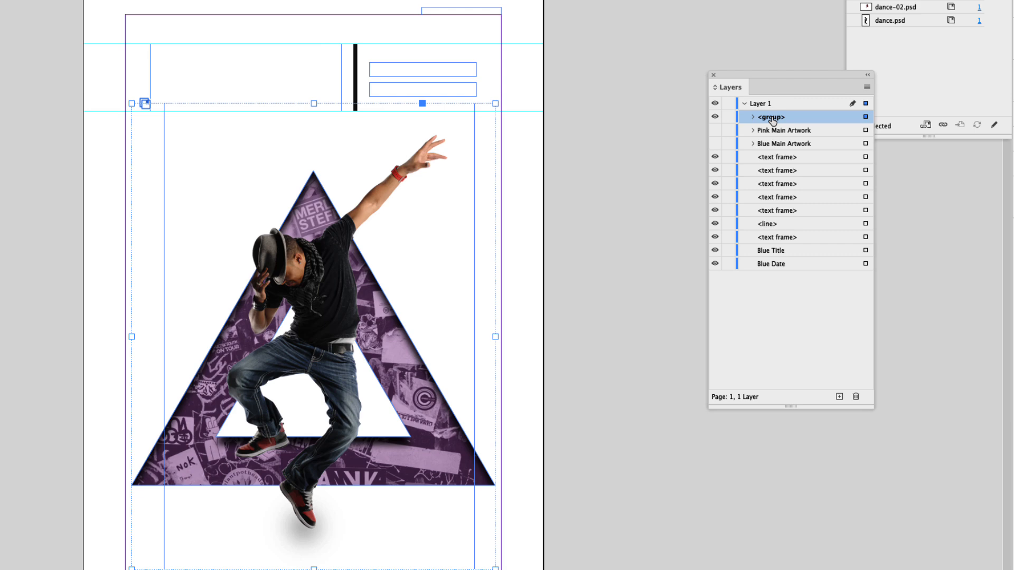
pyautogui.click(773, 120)
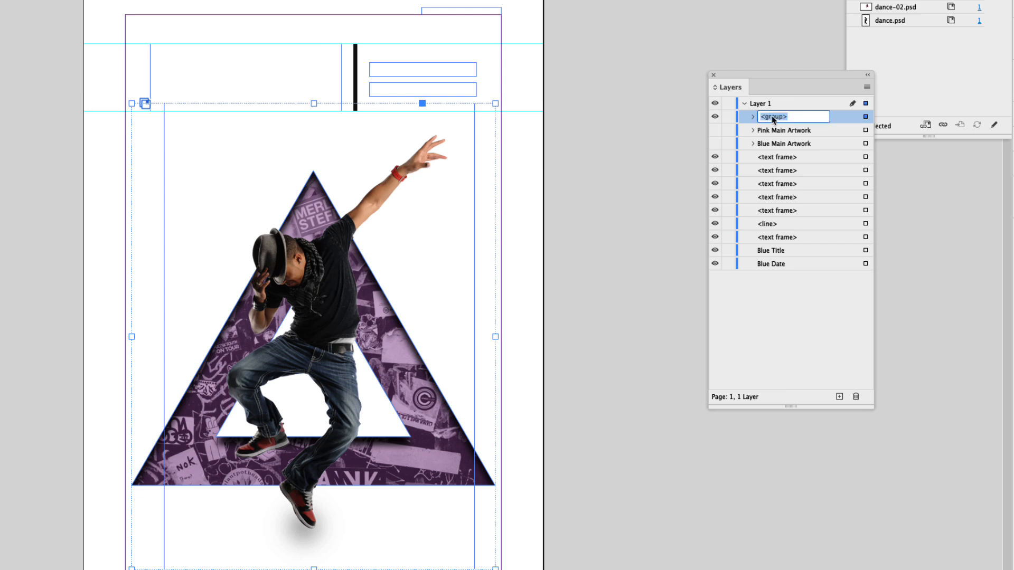
pyautogui.write('Purple Main Artwork')
pyautogui.press('Return')
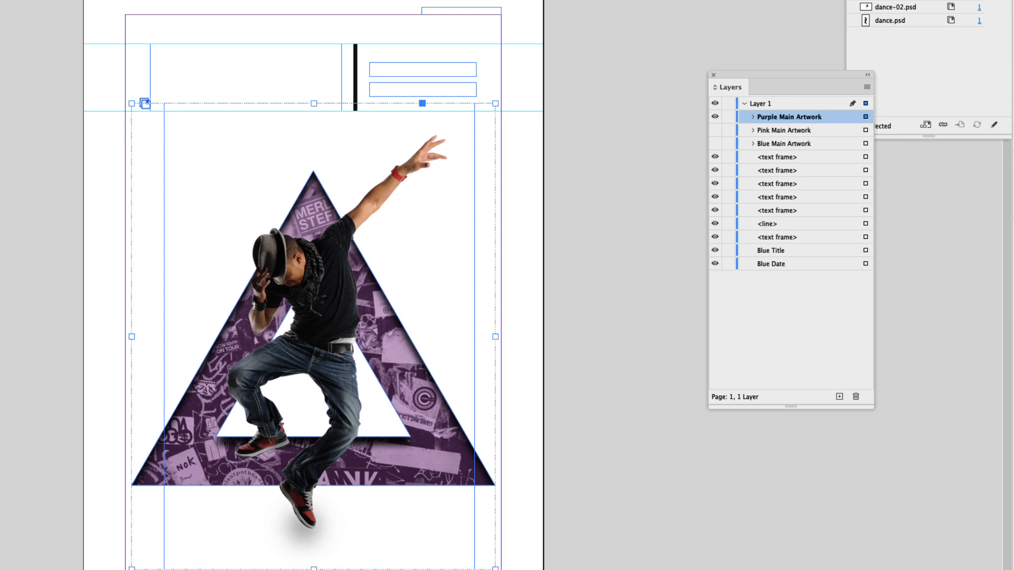
pyautogui.click(714, 117)
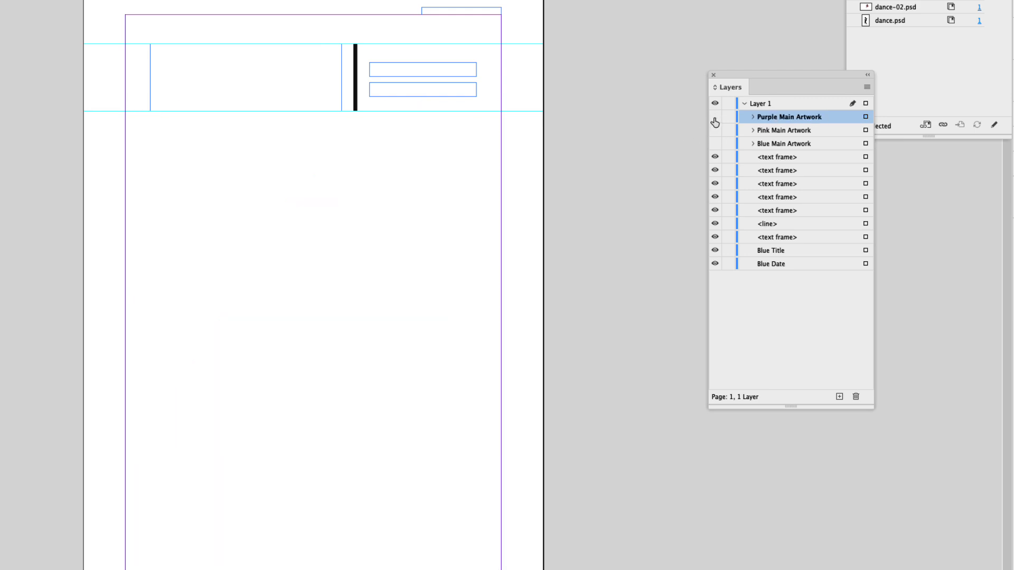
# - Make the Pink, Blue and Purple Main Artwork groups all visible
pyautogui.click(714, 132)
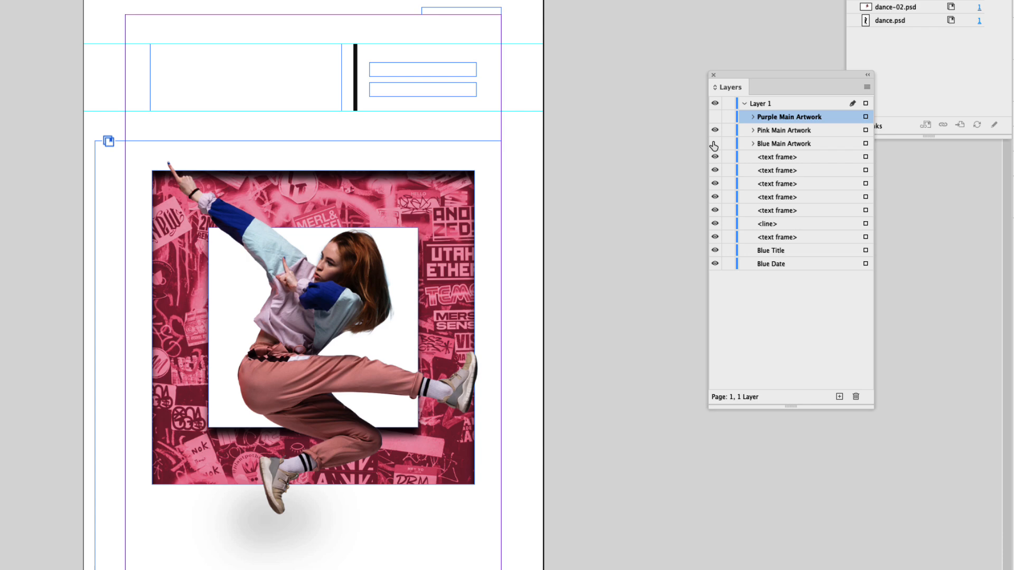
pyautogui.click(715, 144)
pyautogui.click(715, 117)
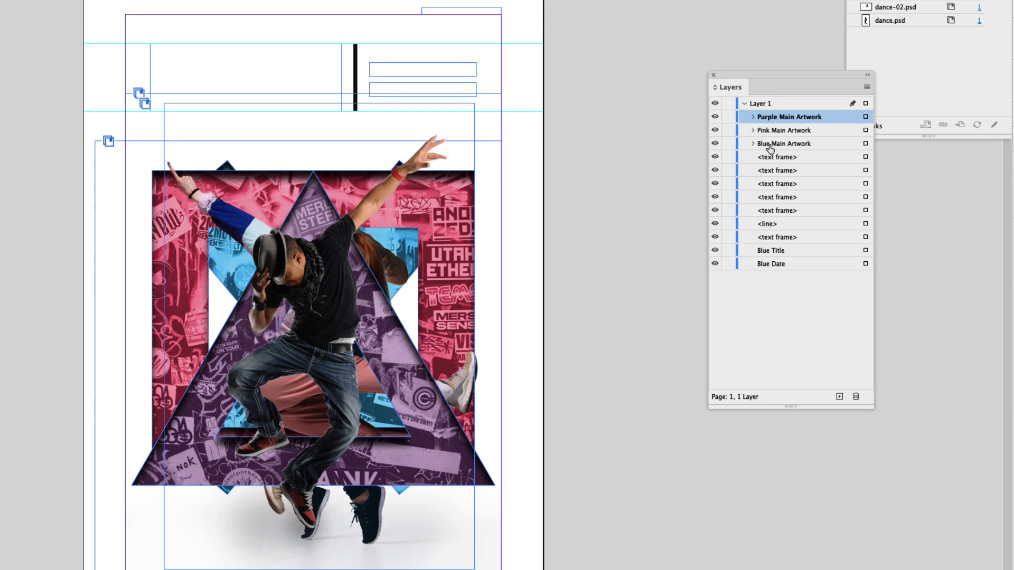
# - Reorder the artwork groups so Blue Main Artwork is on top, Pink Main Artwork second and Purple Main Artwork third
pyautogui.click(772, 148)
pyautogui.moveTo(796, 145); pyautogui.dragTo(780, 128)
pyautogui.click(780, 145)
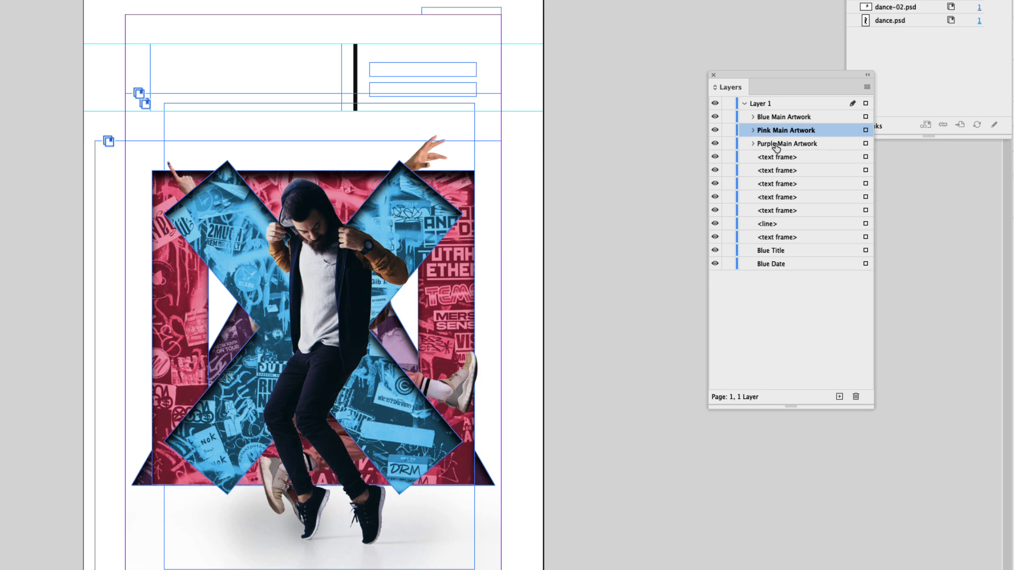
pyautogui.click(776, 145)
pyautogui.click(768, 117)
pyautogui.click(768, 131)
pyautogui.click(768, 144)
pyautogui.click(769, 118)
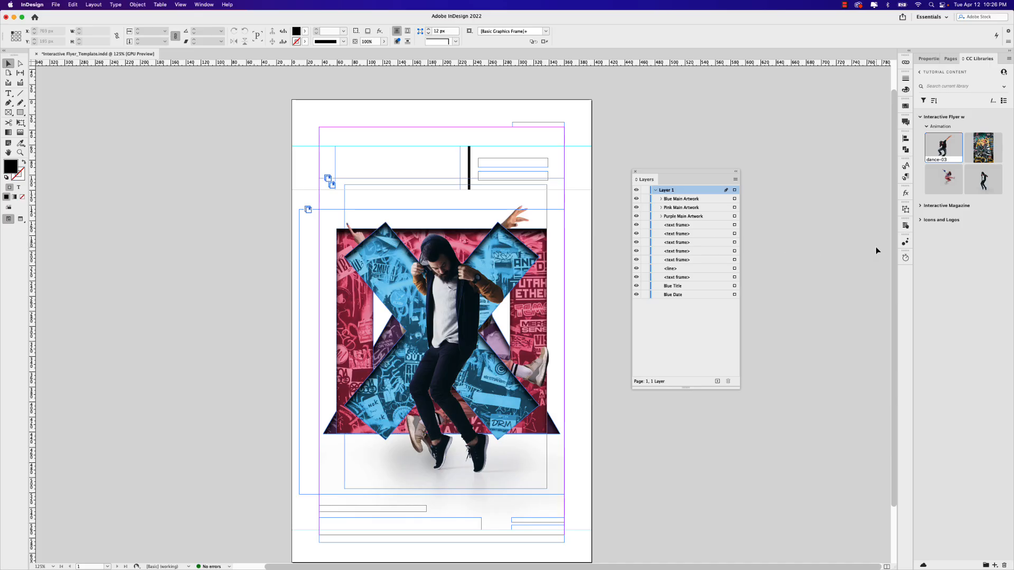
# - Open the Animation and Timing panels and dock both with the Layers panel in one floating group
pyautogui.click(905, 241)
pyautogui.moveTo(826, 242); pyautogui.dragTo(680, 185)
pyautogui.click(905, 242)
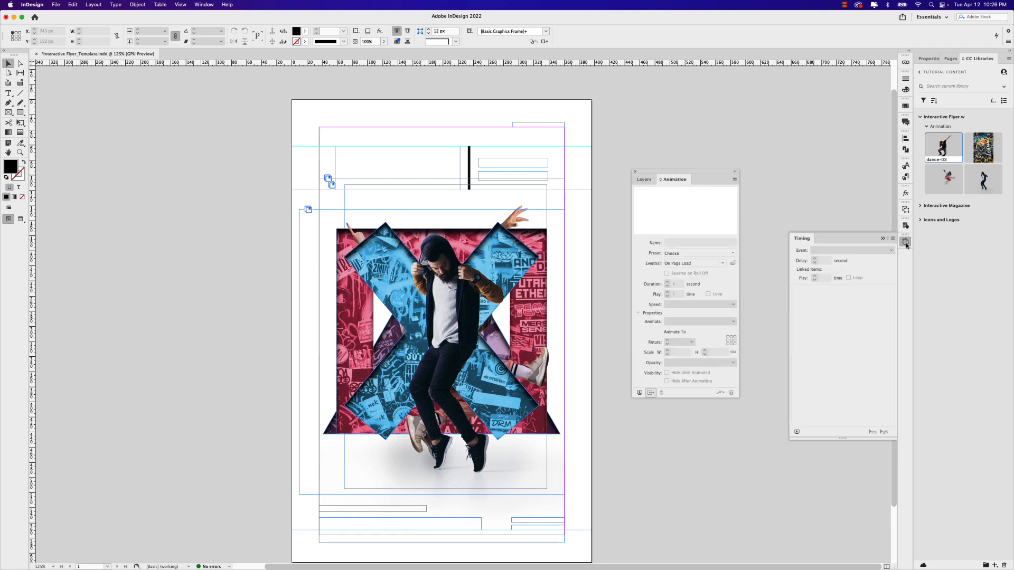
pyautogui.moveTo(804, 238); pyautogui.dragTo(703, 184)
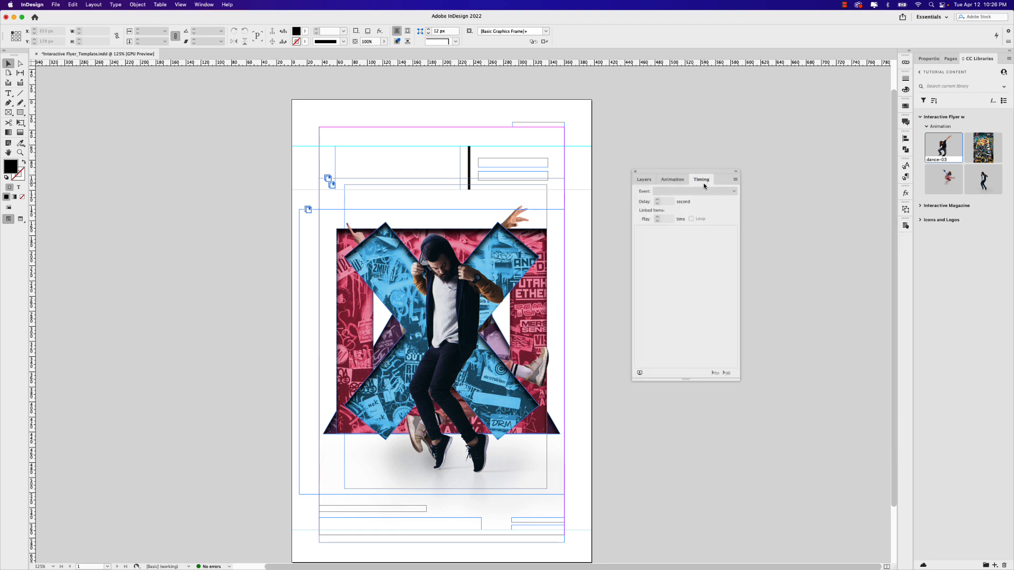
# - Review where the interactive panels are listed and look through the Layers, Animation and Timing panels
pyautogui.click(211, 6)
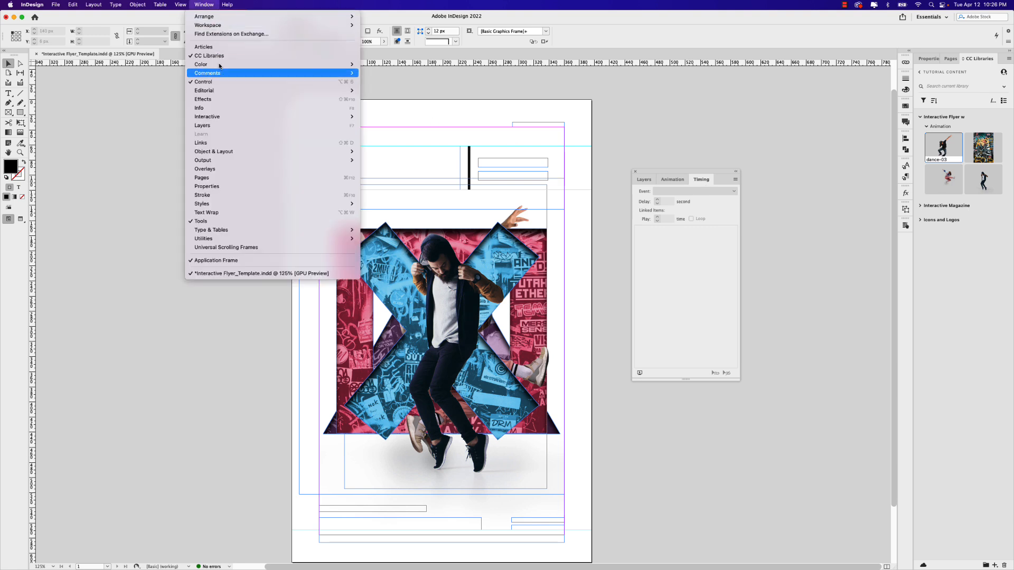
pyautogui.moveTo(219, 116)
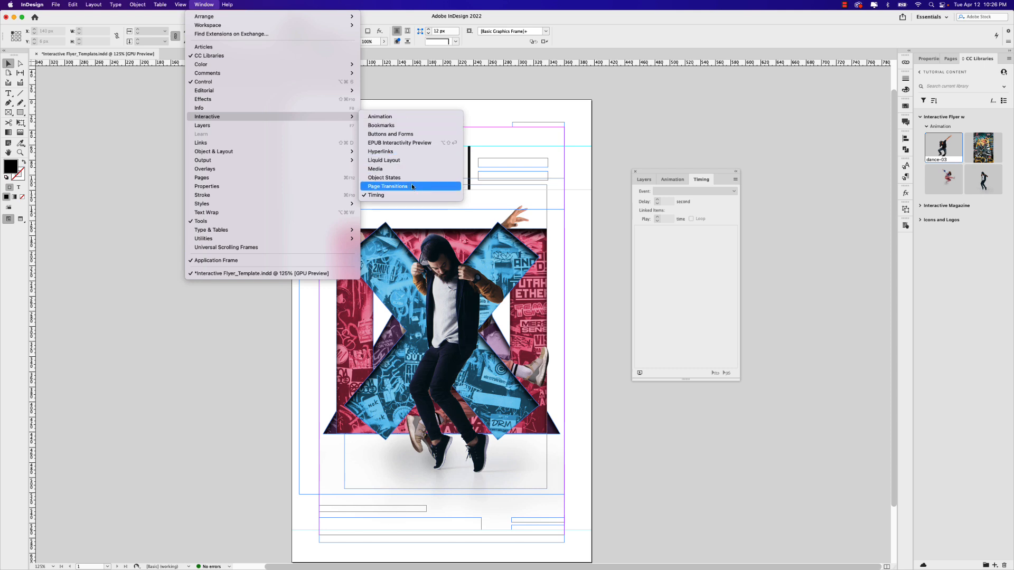
pyautogui.click(643, 182)
pyautogui.click(647, 181)
pyautogui.click(674, 182)
pyautogui.click(700, 181)
pyautogui.click(644, 182)
pyautogui.click(674, 182)
pyautogui.click(697, 181)
pyautogui.click(645, 180)
pyautogui.click(677, 182)
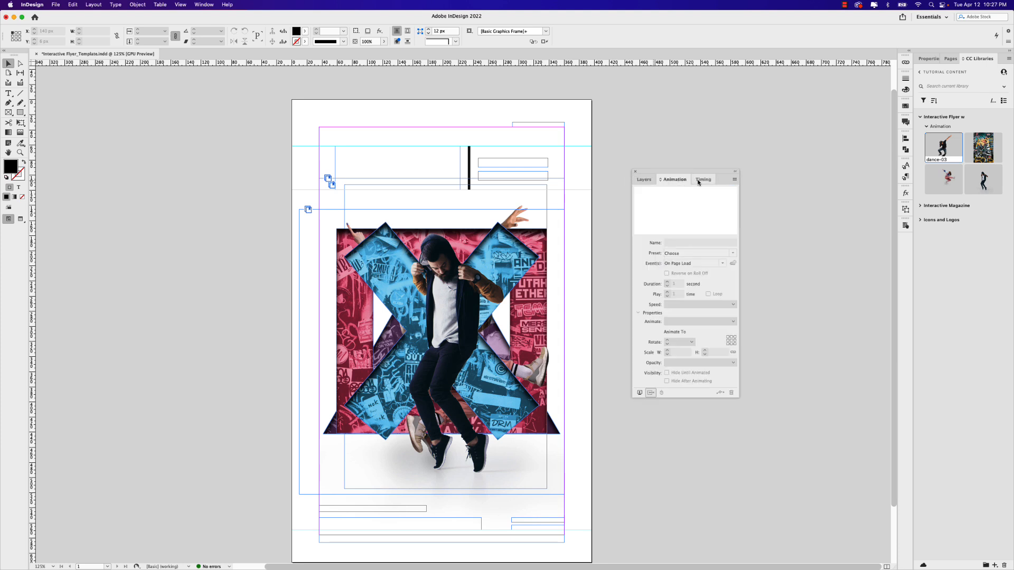
pyautogui.click(699, 181)
pyautogui.click(678, 182)
pyautogui.click(650, 181)
# - Select the three artwork groups together, check which animation options they offer as a multiple selection, and deselect them
pyautogui.click(735, 199)
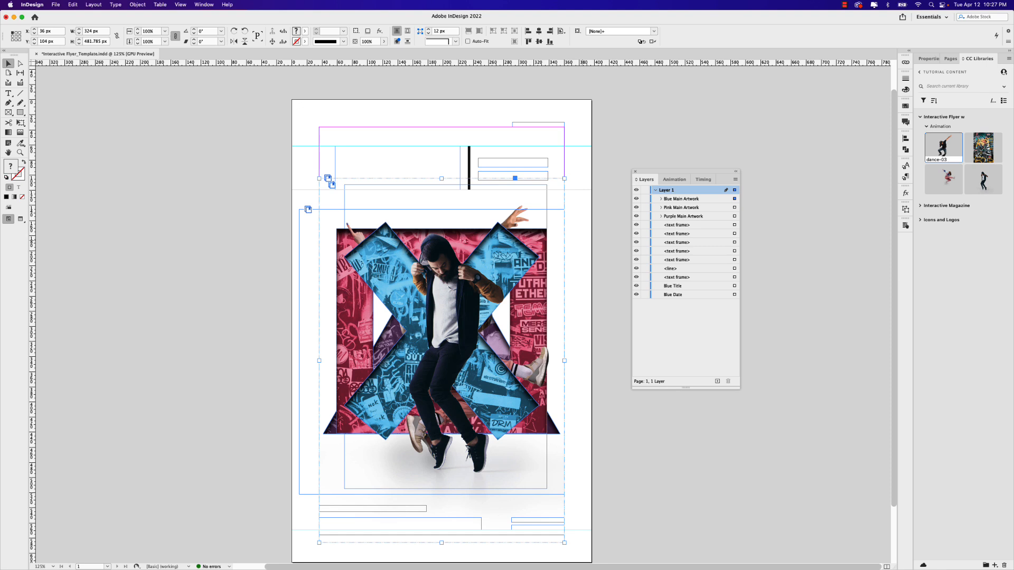
pyautogui.moveTo(585, 210); pyautogui.dragTo(420, 400)
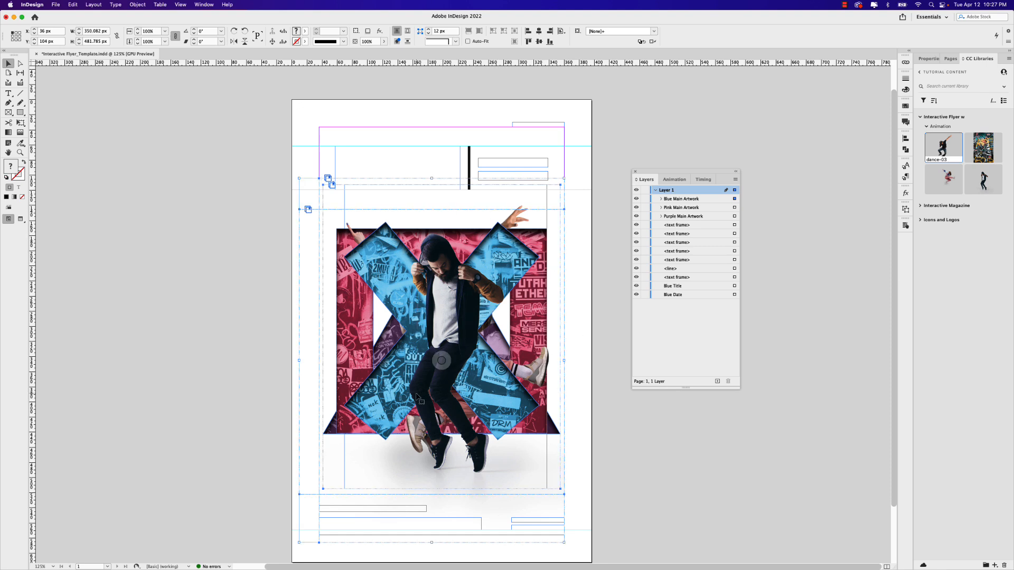
pyautogui.click(673, 180)
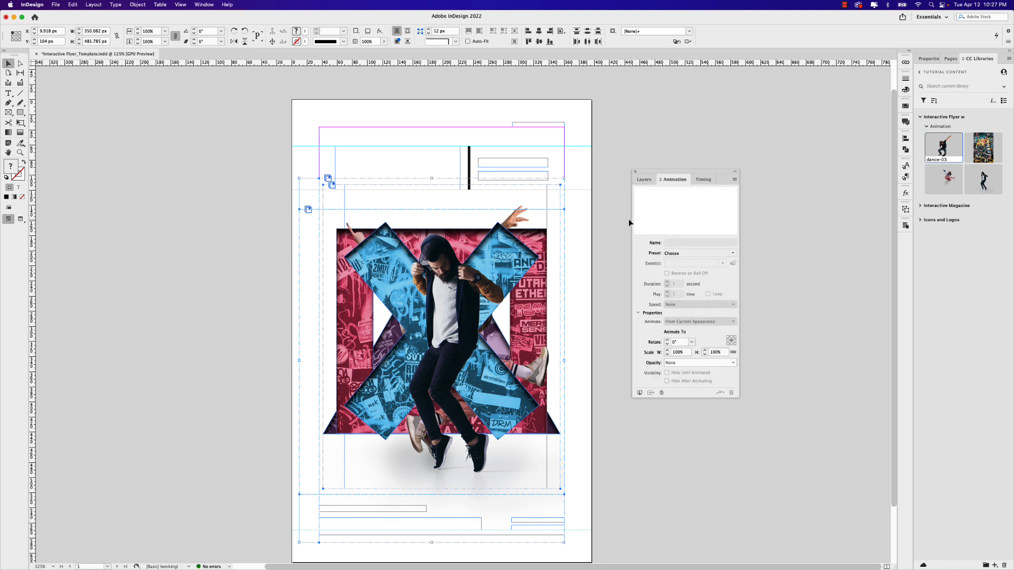
pyautogui.click(644, 180)
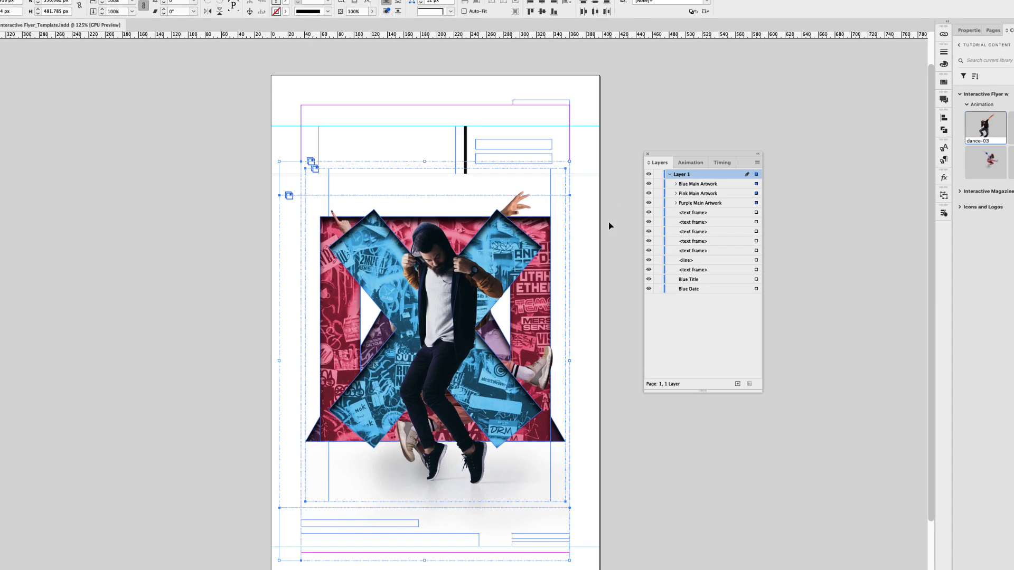
pyautogui.click(601, 235)
# - Apply the Fade In animation preset to the Blue Main Artwork group with a duration of 3 seconds
pyautogui.click(855, 116)
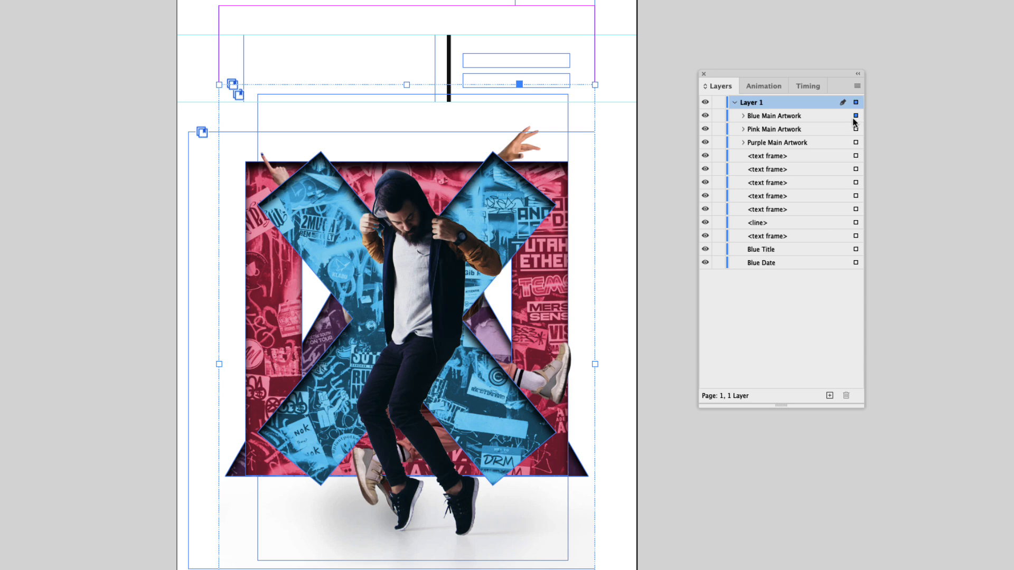
pyautogui.click(774, 93)
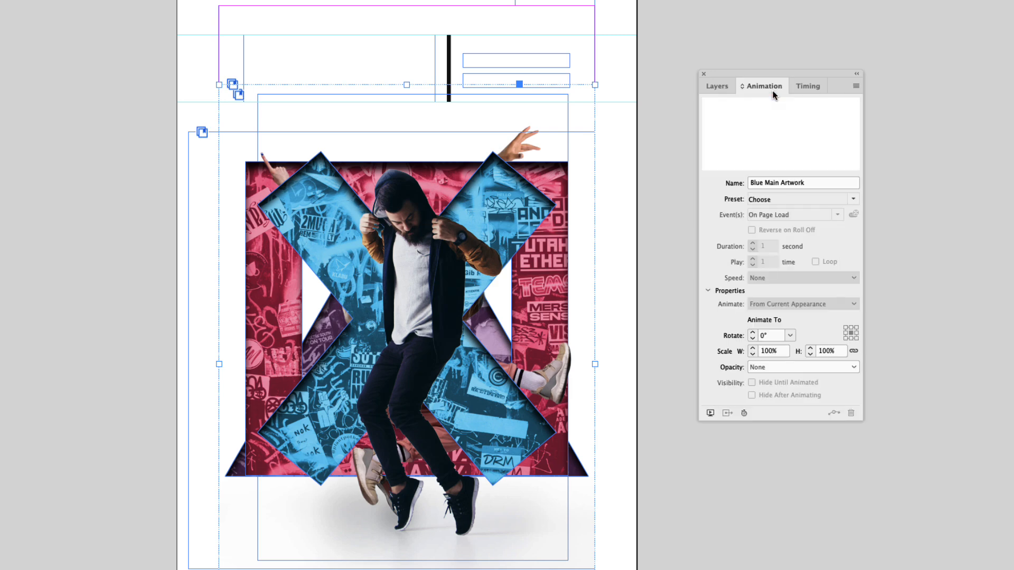
pyautogui.click(851, 200)
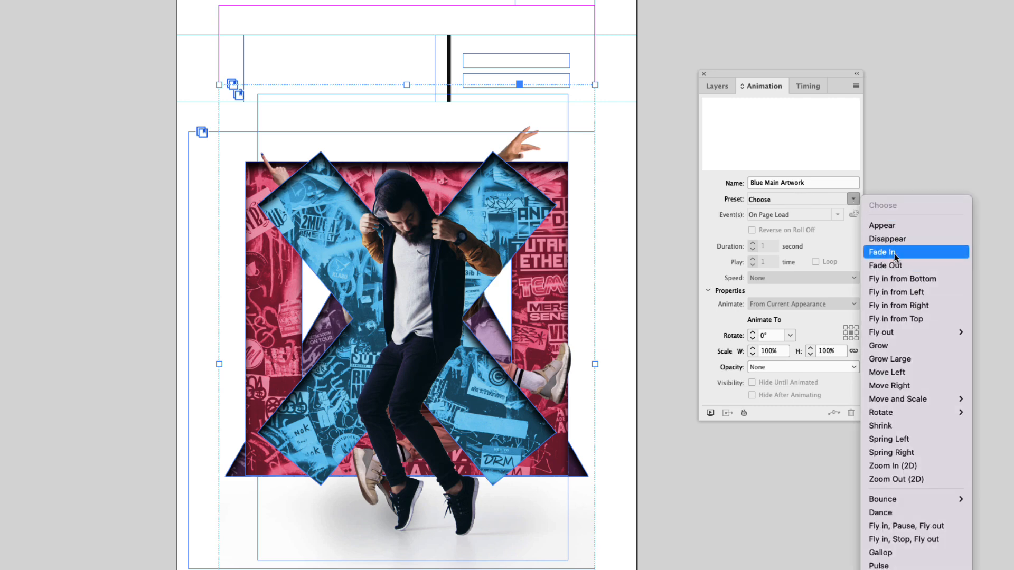
pyautogui.press('Escape')
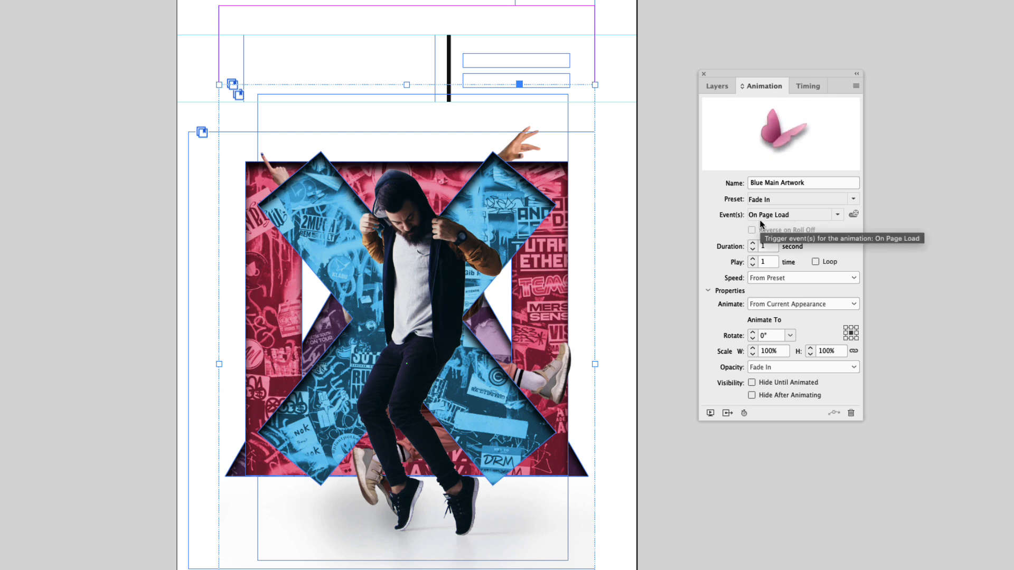
pyautogui.click(769, 246)
pyautogui.doubleClick(769, 247)
pyautogui.write('3')
pyautogui.press('Return')
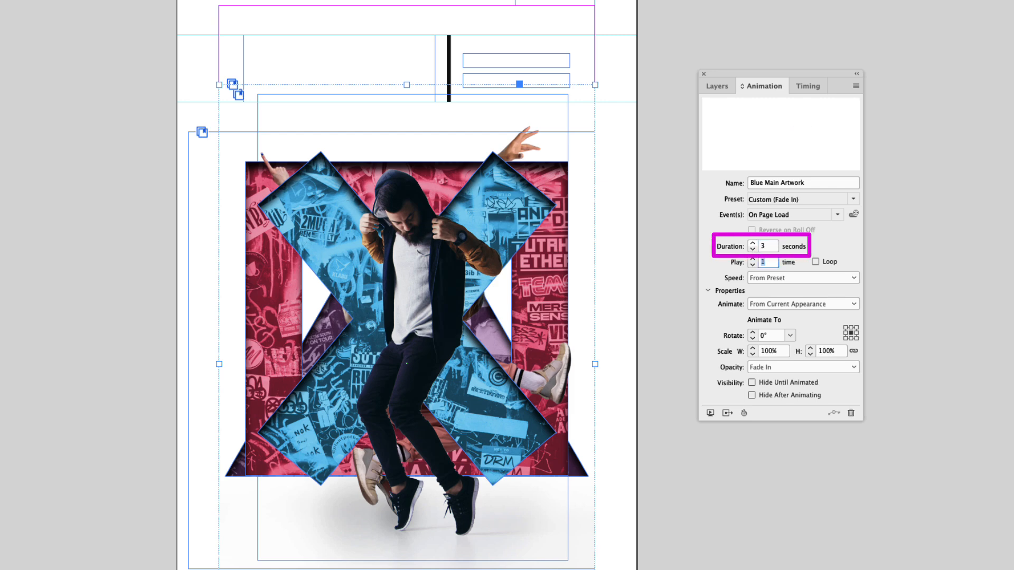
# - Set the Blue Main Artwork animation's opacity to None and enable Hide After Animating
pyautogui.click(772, 369)
pyautogui.click(771, 382)
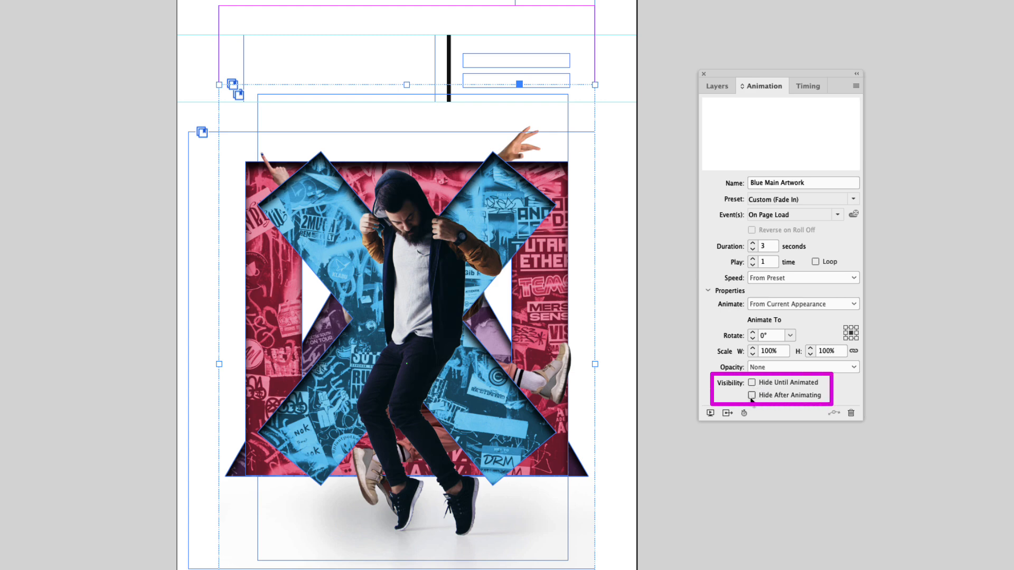
pyautogui.click(752, 395)
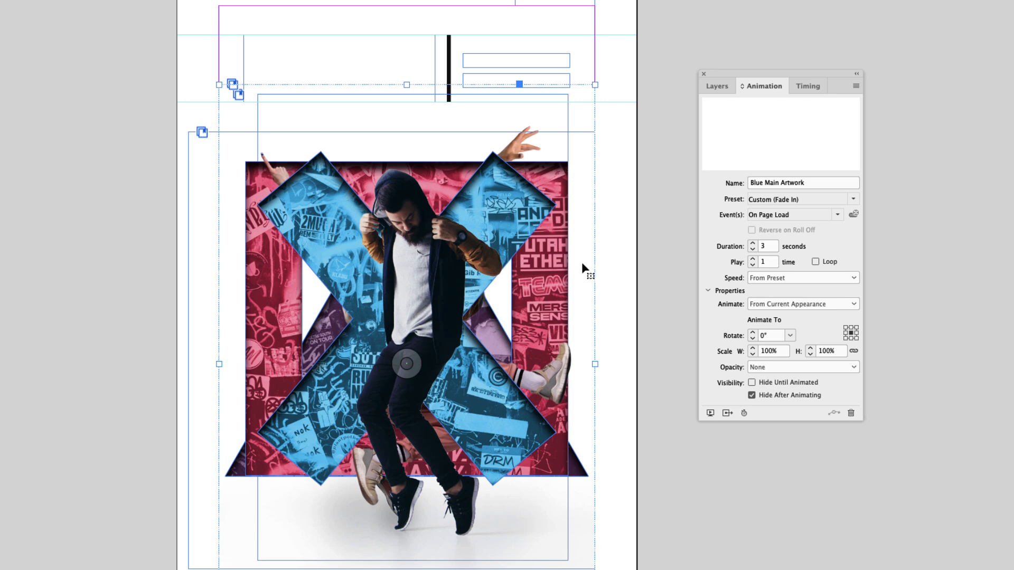
# - Apply the Fade In animation preset to the Pink Main Artwork group with a duration of 3 seconds
pyautogui.click(717, 85)
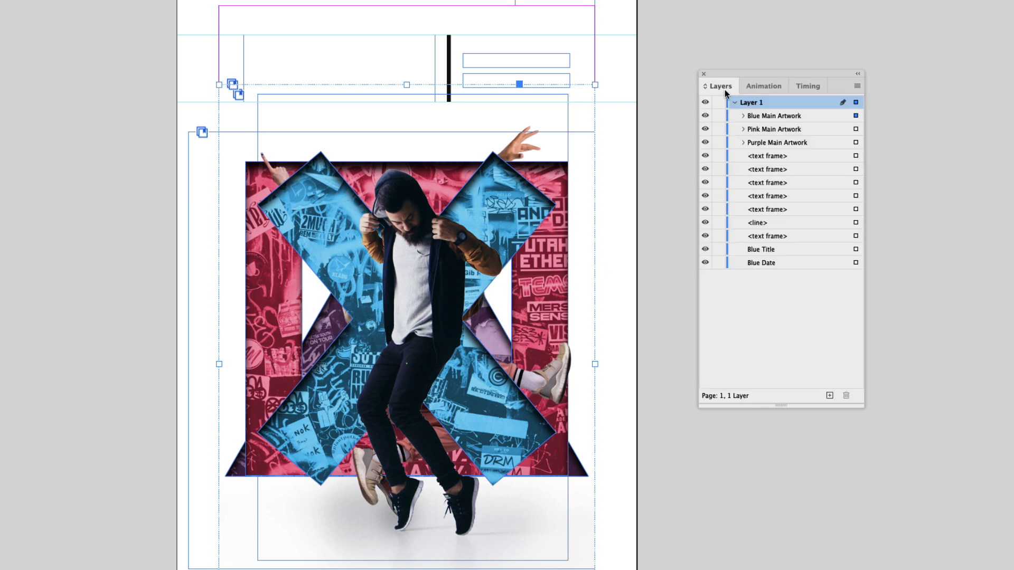
pyautogui.click(855, 130)
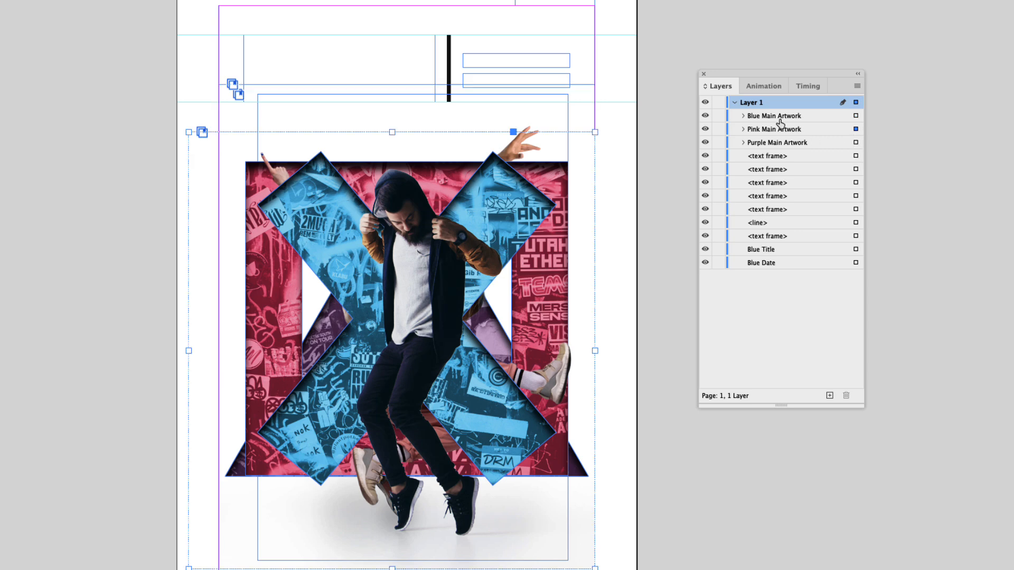
pyautogui.click(757, 90)
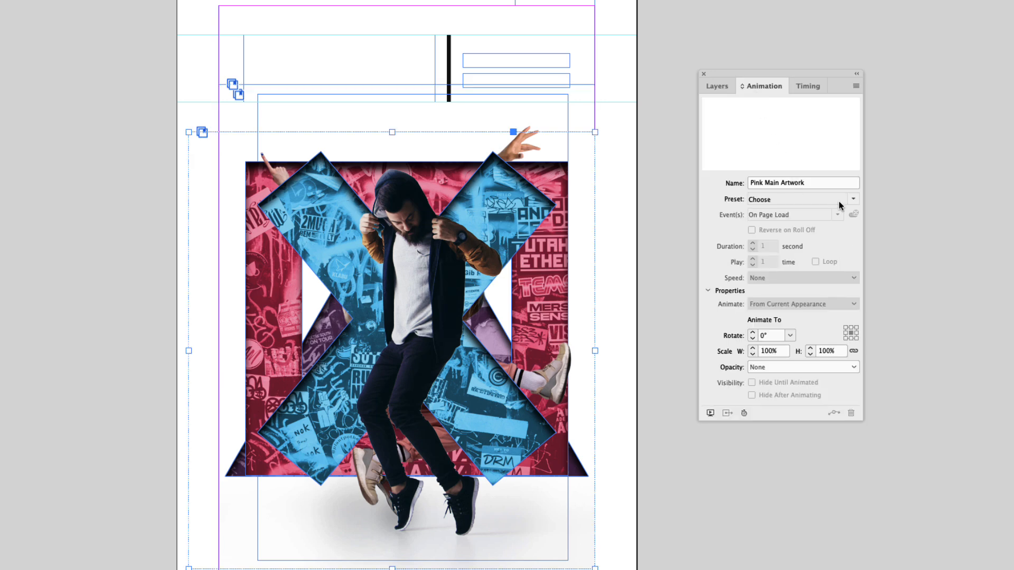
pyautogui.click(853, 198)
pyautogui.click(888, 252)
pyautogui.click(767, 247)
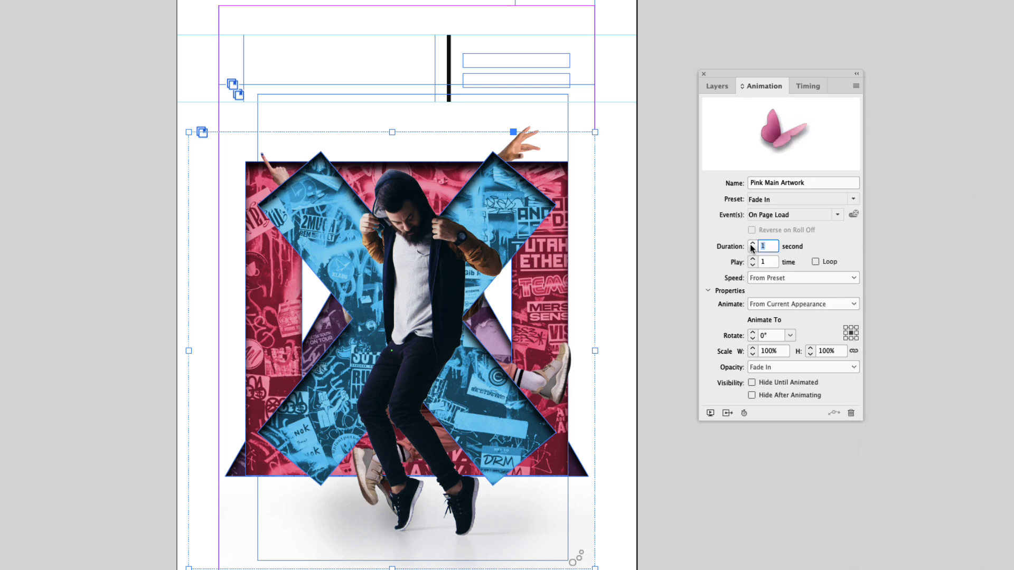
pyautogui.click(752, 244)
pyautogui.click(752, 244)
pyautogui.press('Tab')
# - Set the Pink Main Artwork animation's opacity to None and enable Hide Until Animated and Hide After Animating
pyautogui.click(782, 365)
pyautogui.click(775, 376)
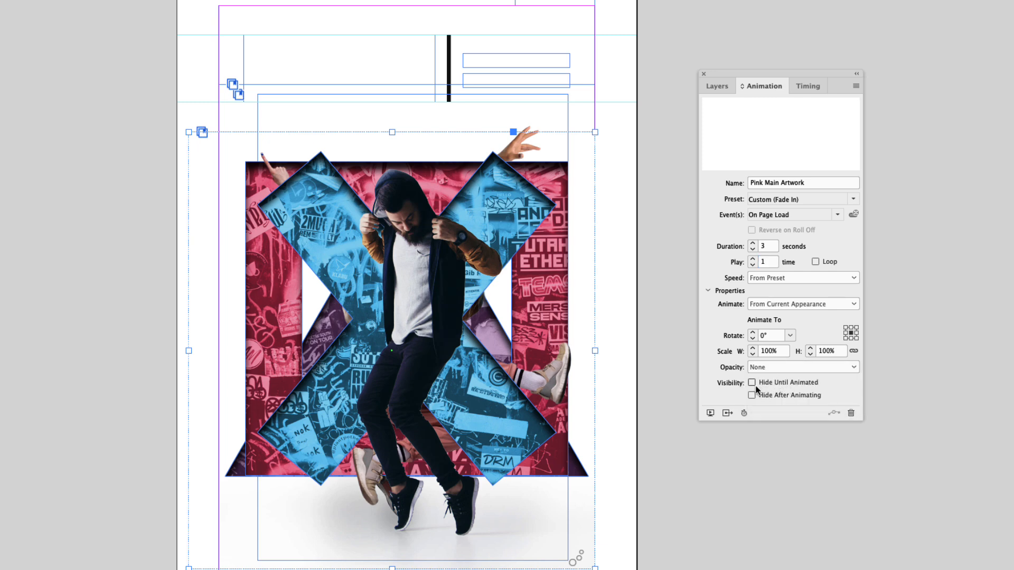
pyautogui.click(752, 384)
pyautogui.click(751, 394)
# - Apply the Fade In animation preset to the Purple Main Artwork group with a duration of 3 seconds
pyautogui.click(721, 87)
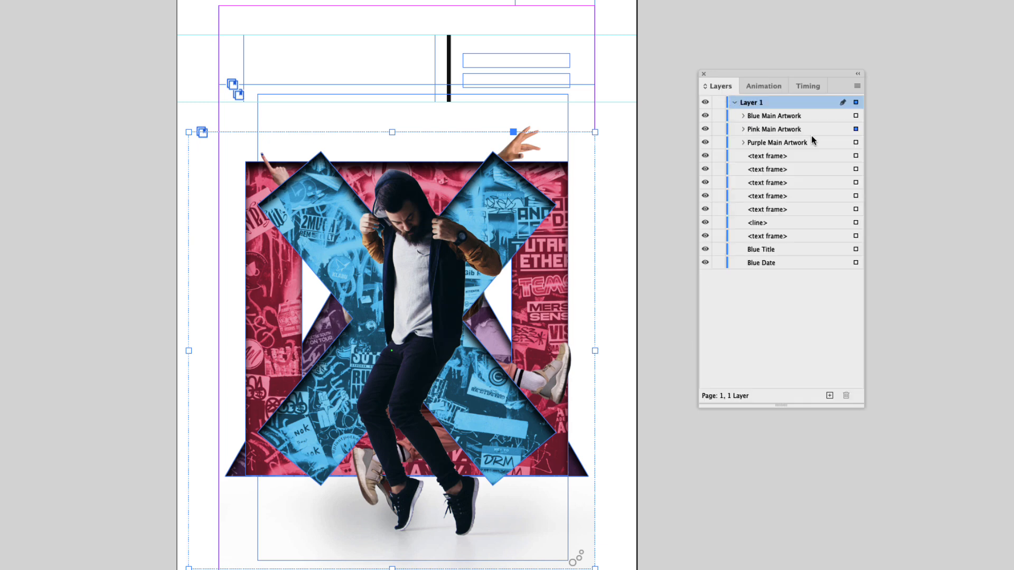
pyautogui.click(855, 144)
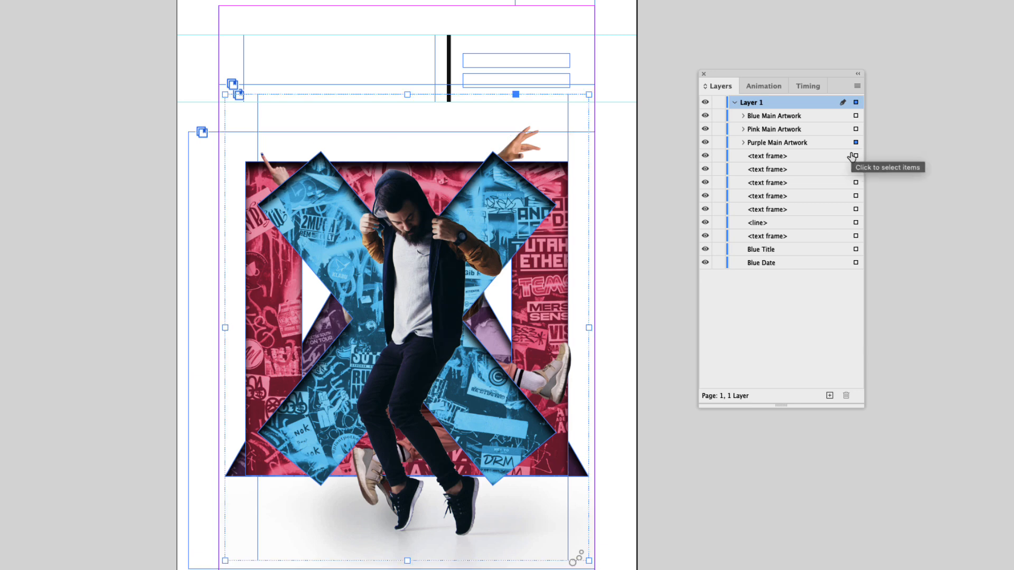
pyautogui.click(757, 86)
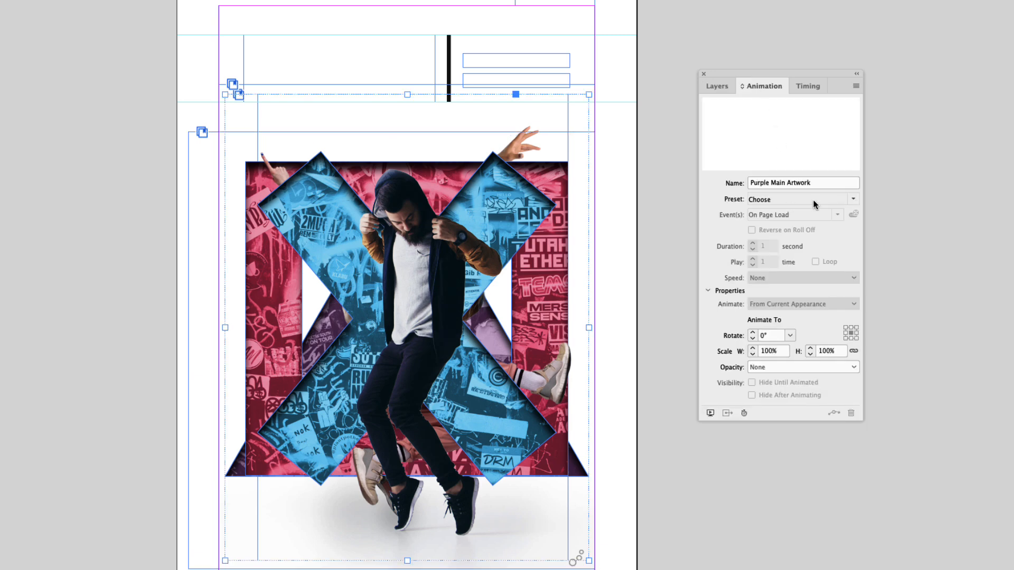
pyautogui.click(853, 199)
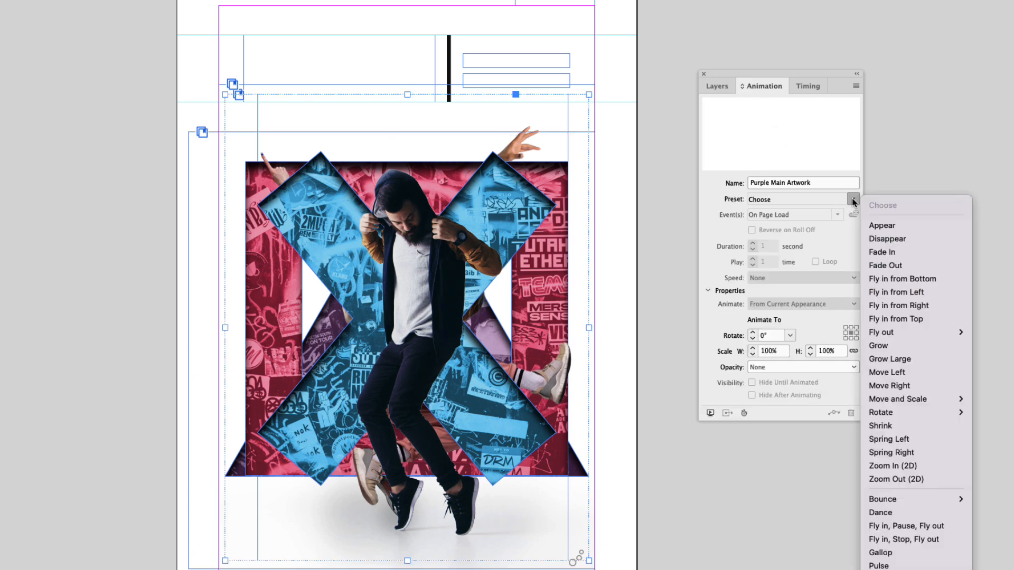
pyautogui.click(892, 252)
pyautogui.doubleClick(769, 246)
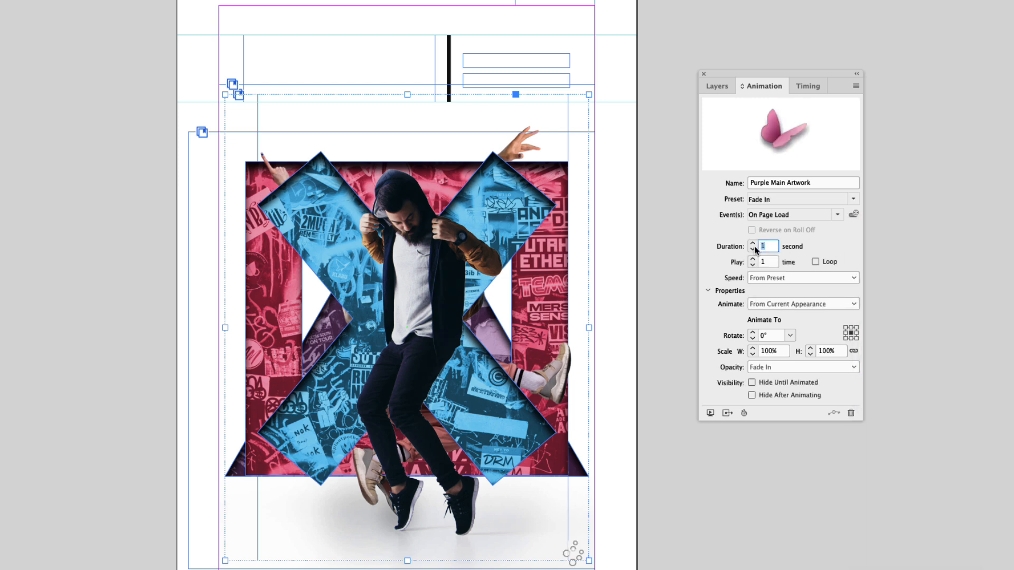
pyautogui.write('3')
pyautogui.press('Tab')
# - Set the Purple Main Artwork animation's opacity to None and enable Hide Until Animated
pyautogui.click(780, 367)
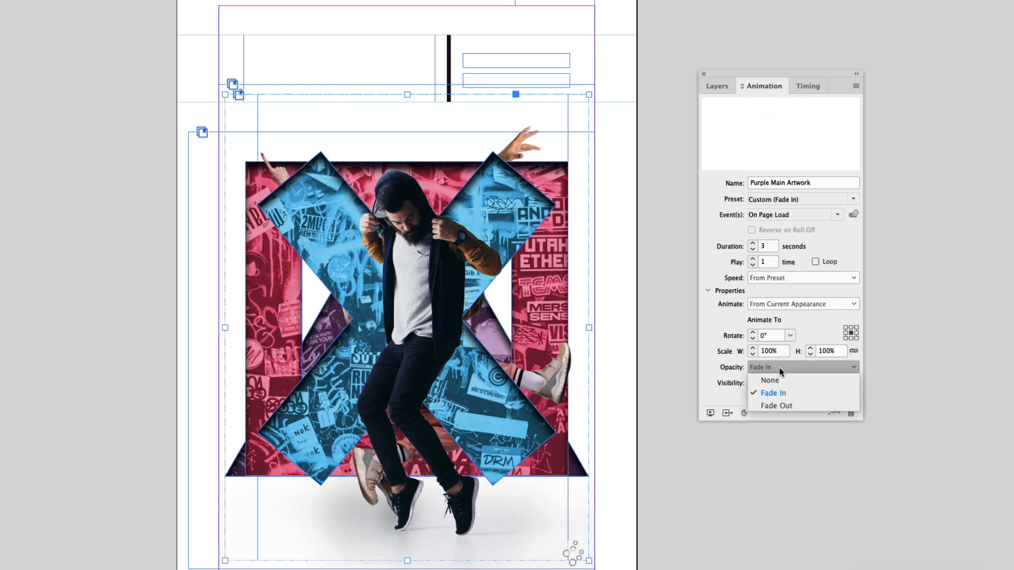
pyautogui.click(776, 381)
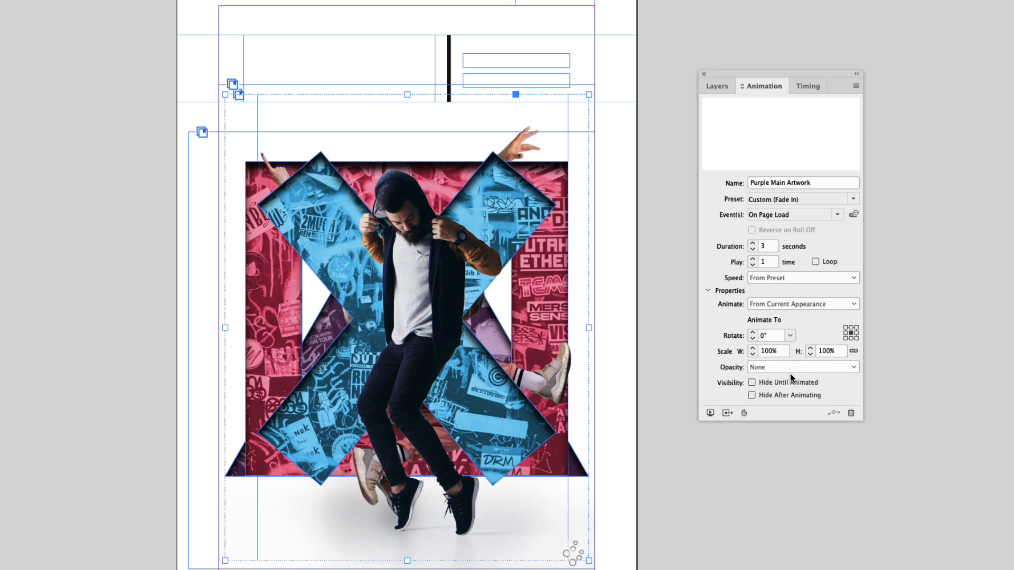
pyautogui.click(751, 383)
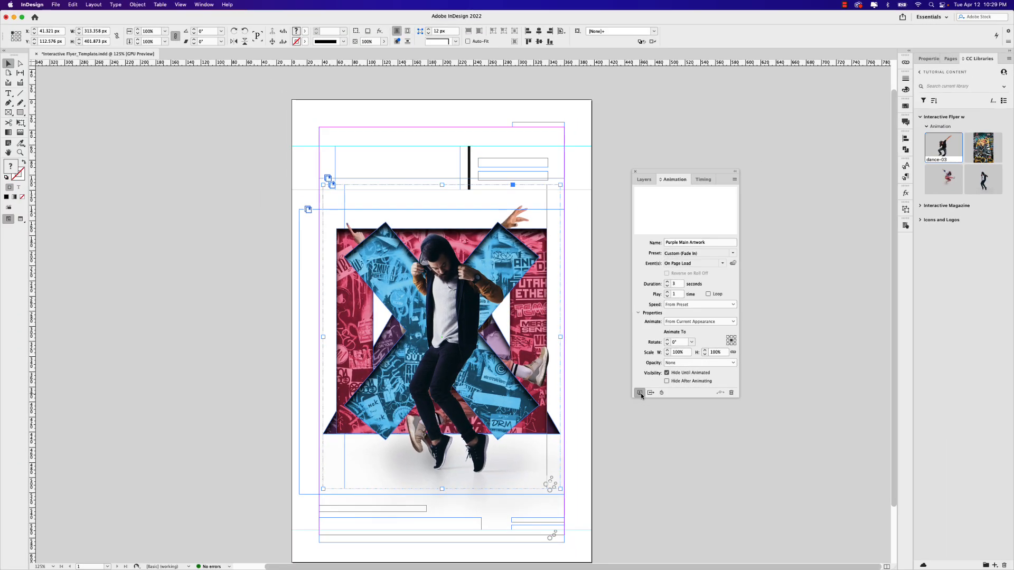
# - Preview the flyer's interactivity and play the artwork animation sequence
pyautogui.click(640, 393)
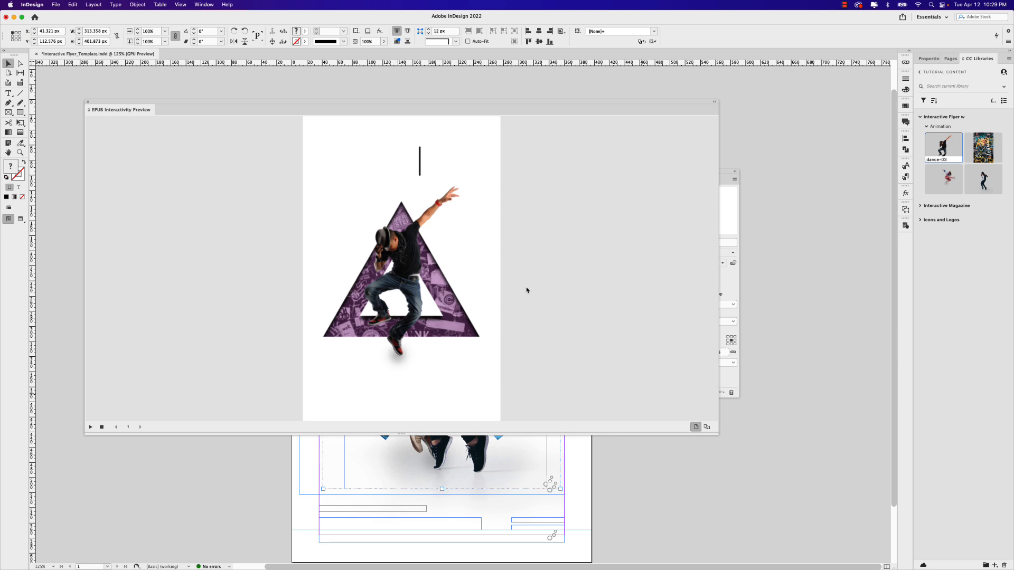
pyautogui.click(92, 426)
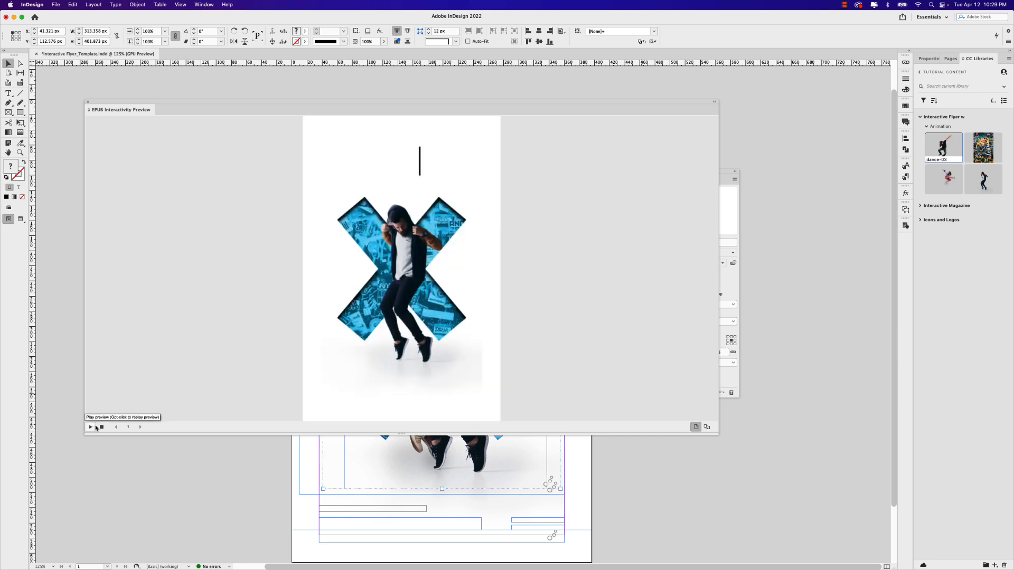
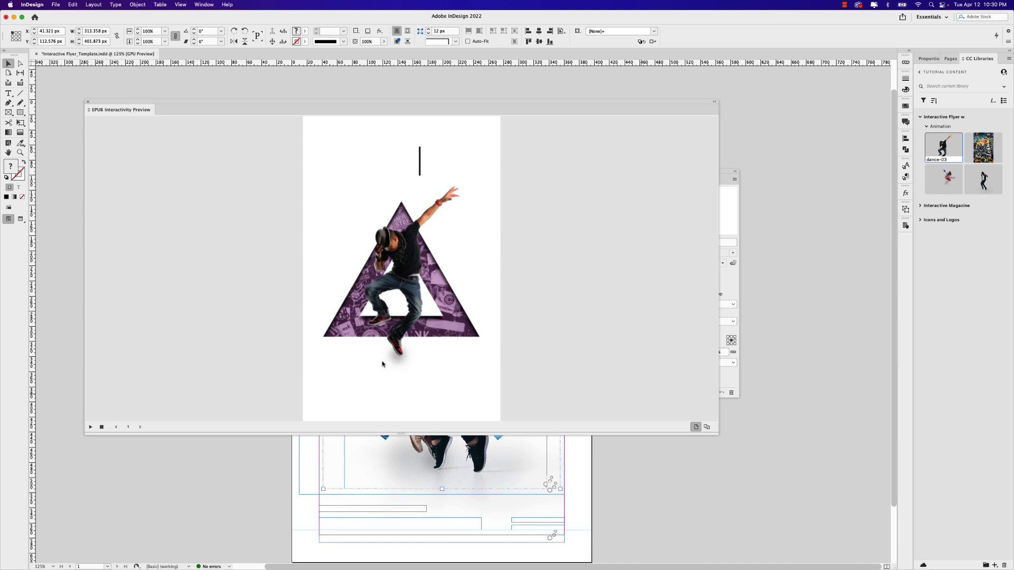
pyautogui.click(88, 102)
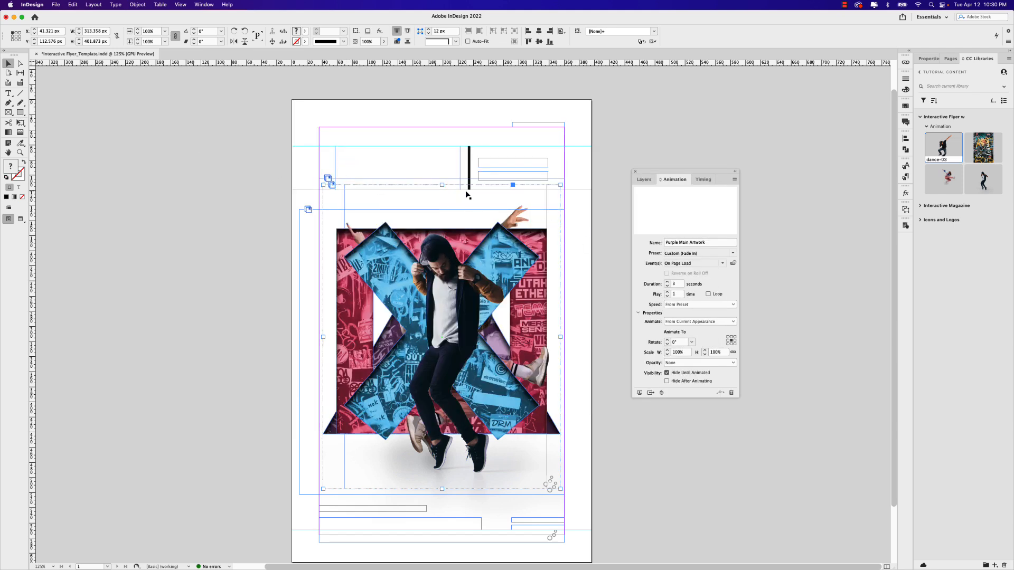
pyautogui.click(280, 164)
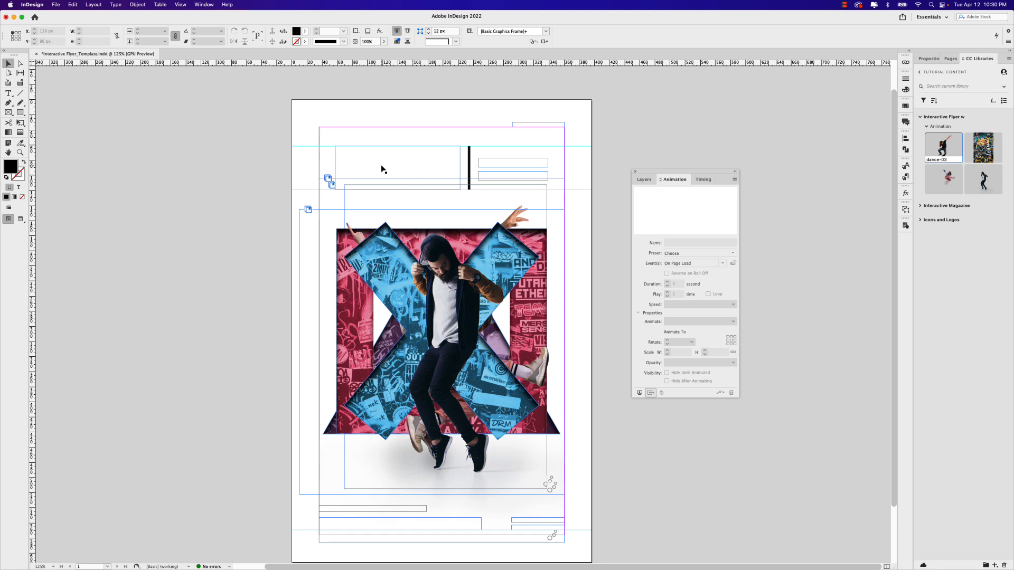
pyautogui.click(391, 168)
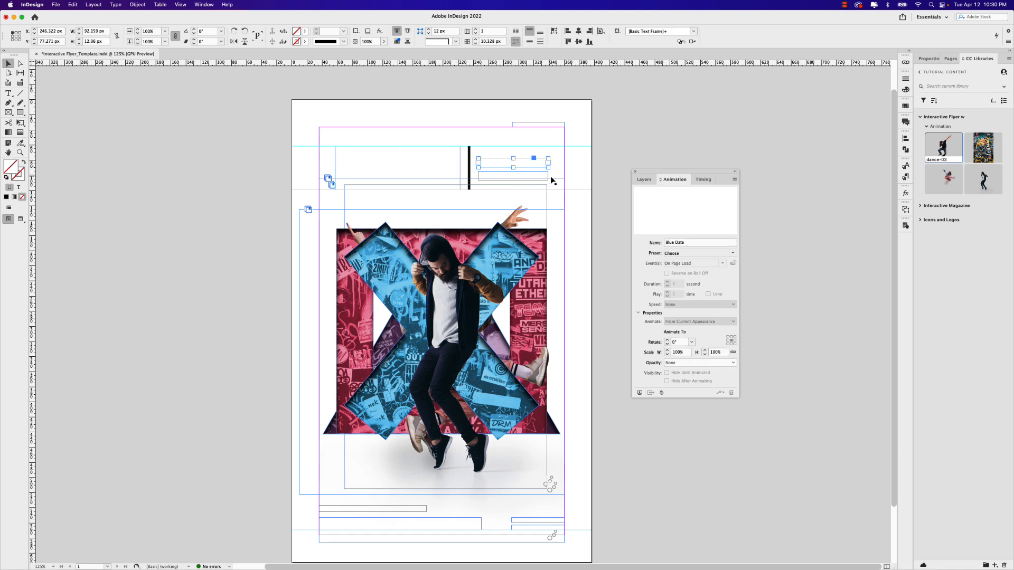
pyautogui.click(581, 185)
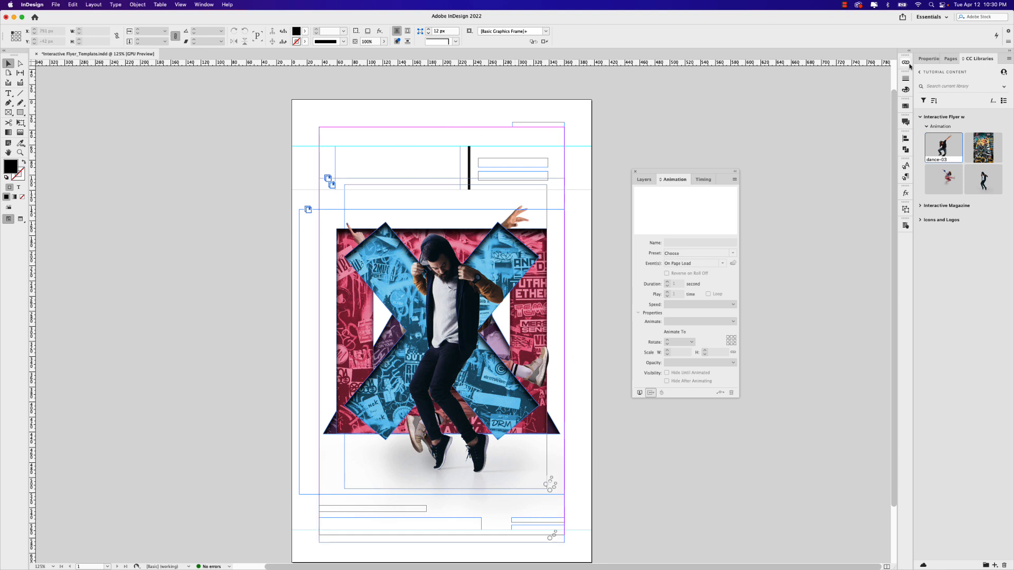
# - Enter the title "MODERN DANCE" in the Blue Title text frame
pyautogui.click(929, 59)
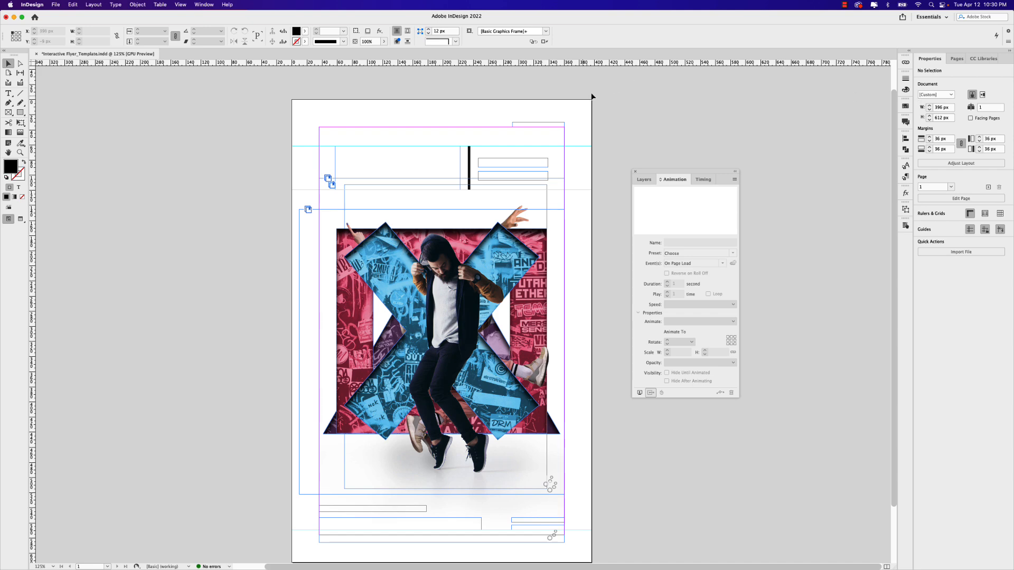
pyautogui.click(387, 165)
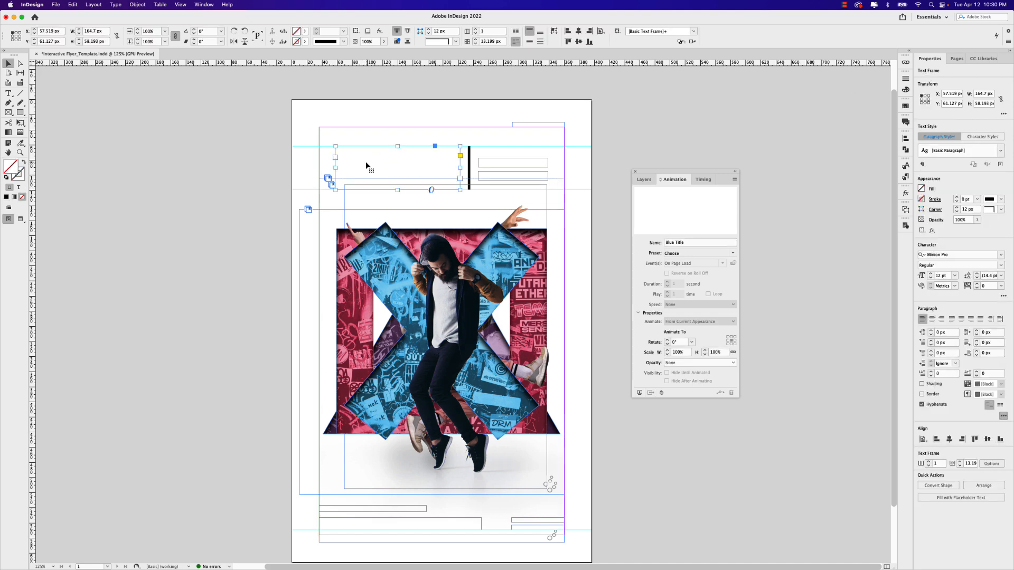
pyautogui.click(644, 179)
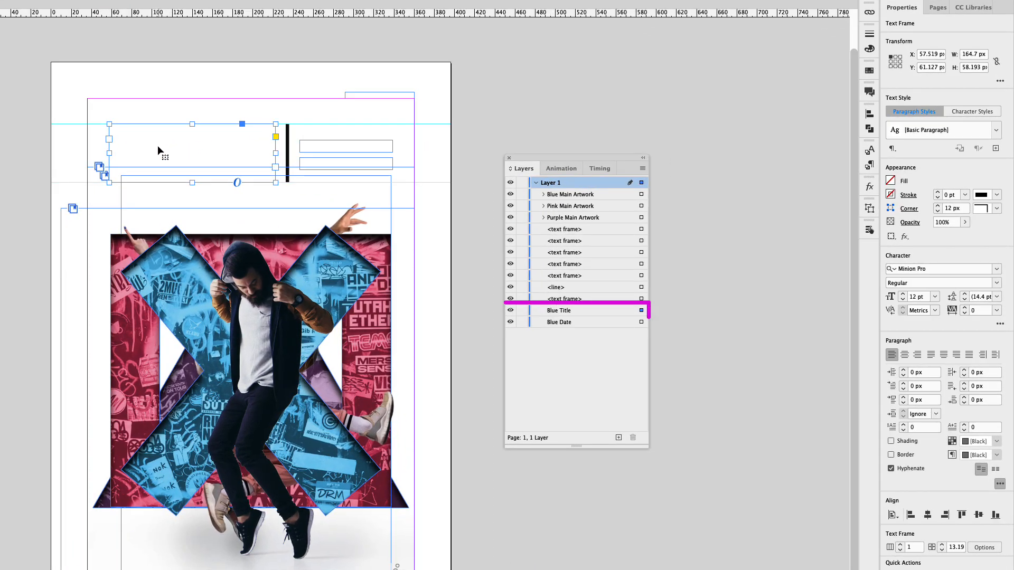
pyautogui.click(155, 140)
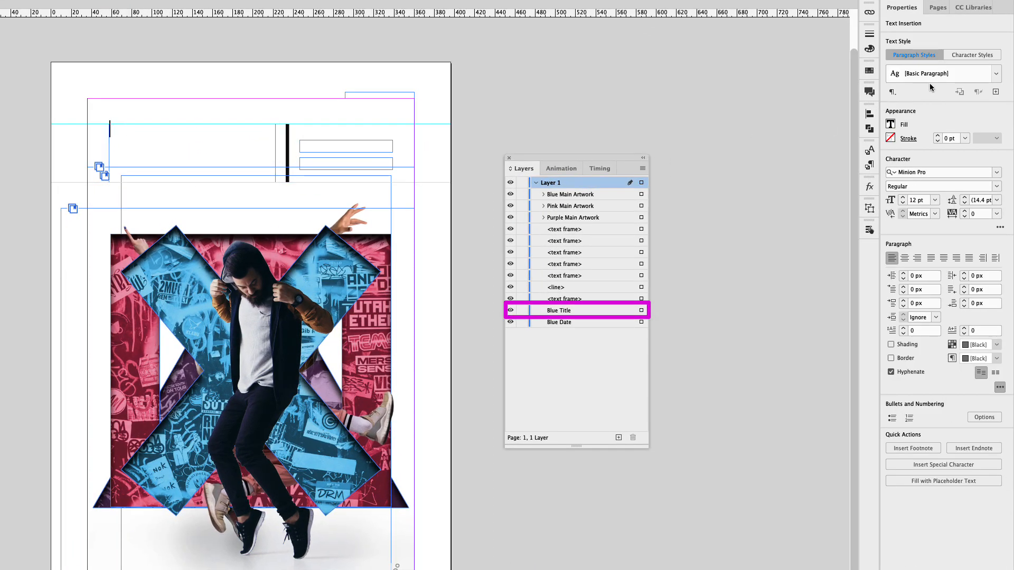
pyautogui.click(995, 78)
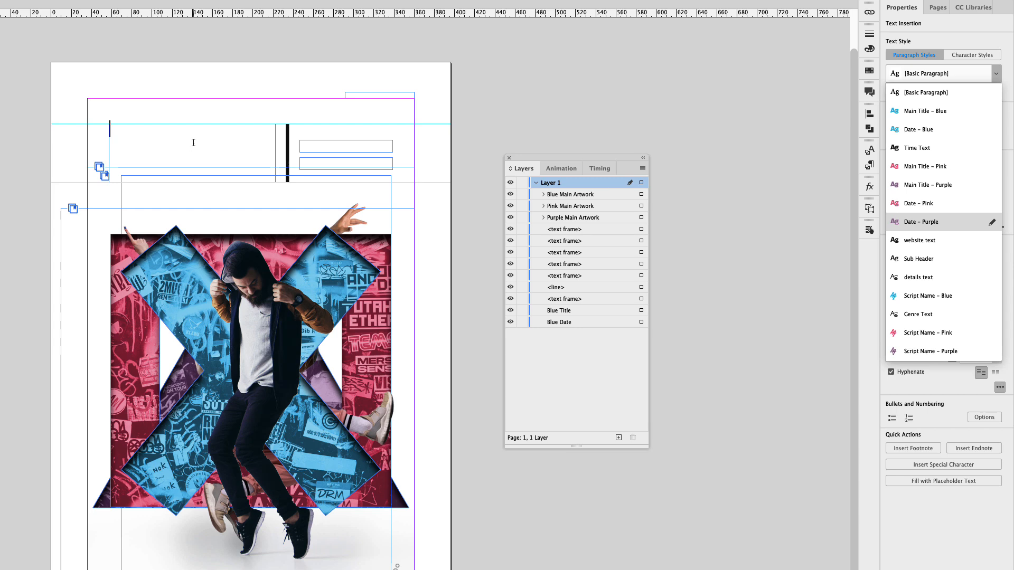
pyautogui.click(151, 135)
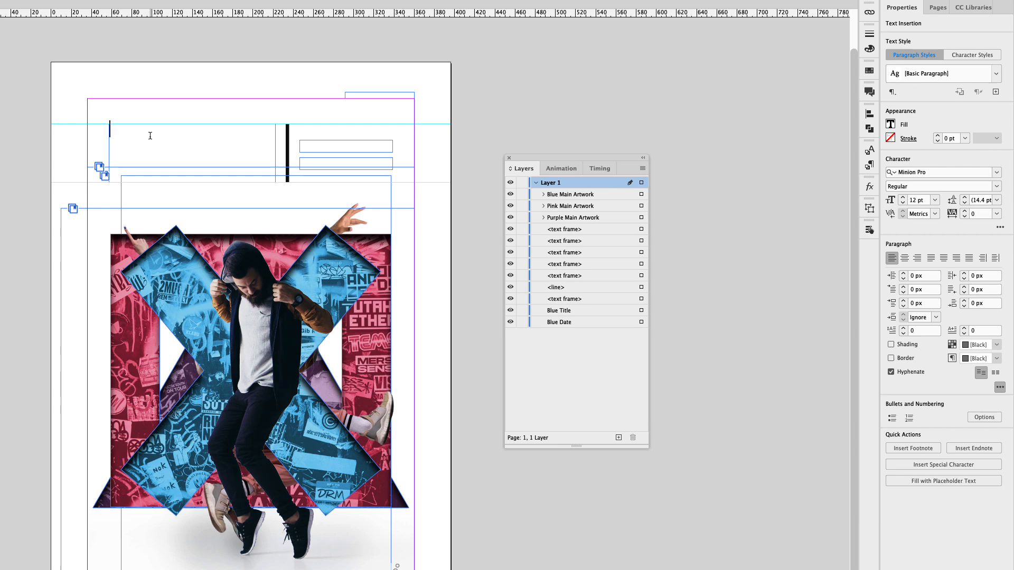
pyautogui.write('MODERN DANCE')
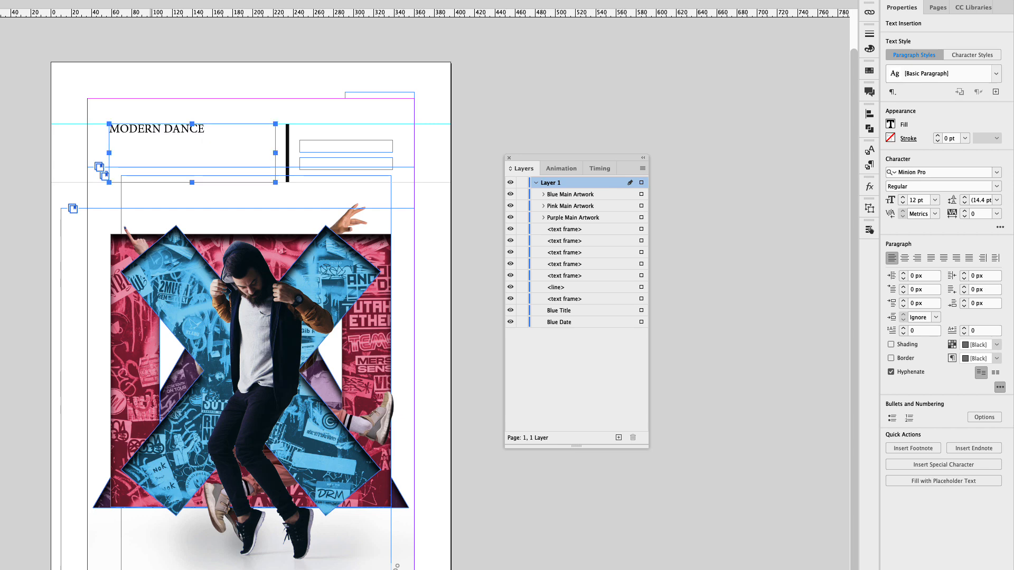
# - Apply the Main Title – Blue paragraph style to the whole "MODERN DANCE" title
pyautogui.hotkey('ctrl', 'a')
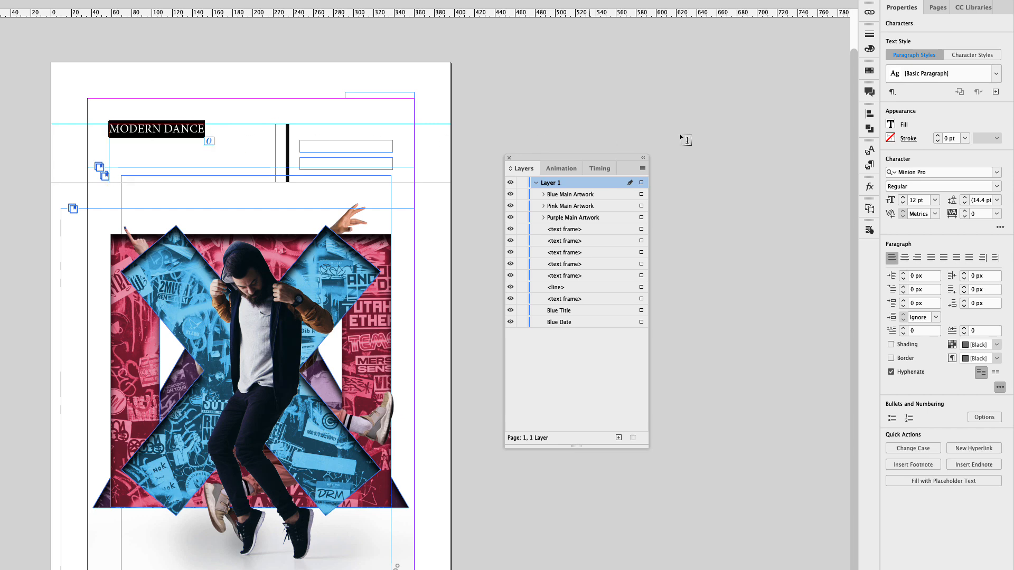
pyautogui.click(996, 75)
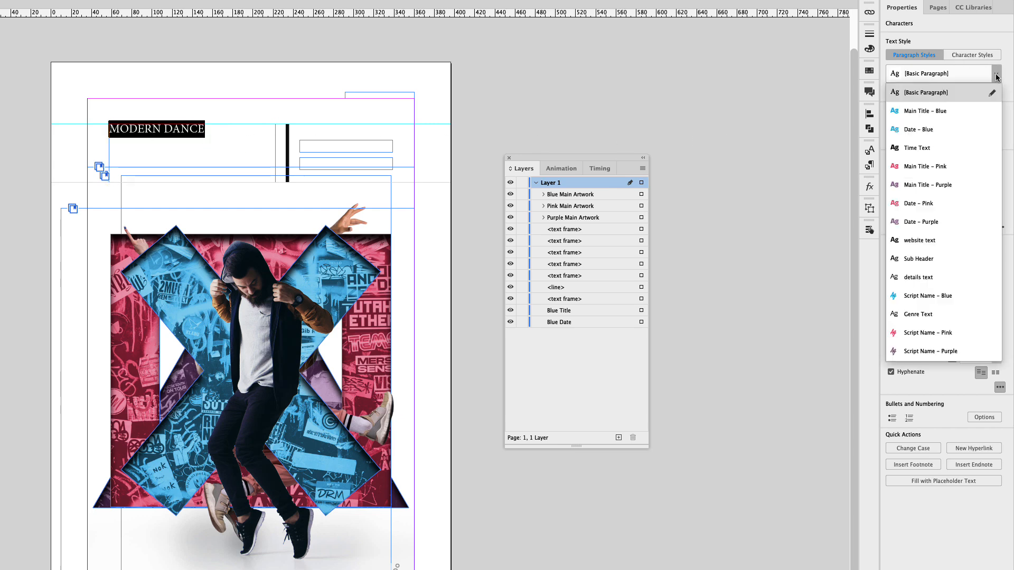
pyautogui.click(950, 111)
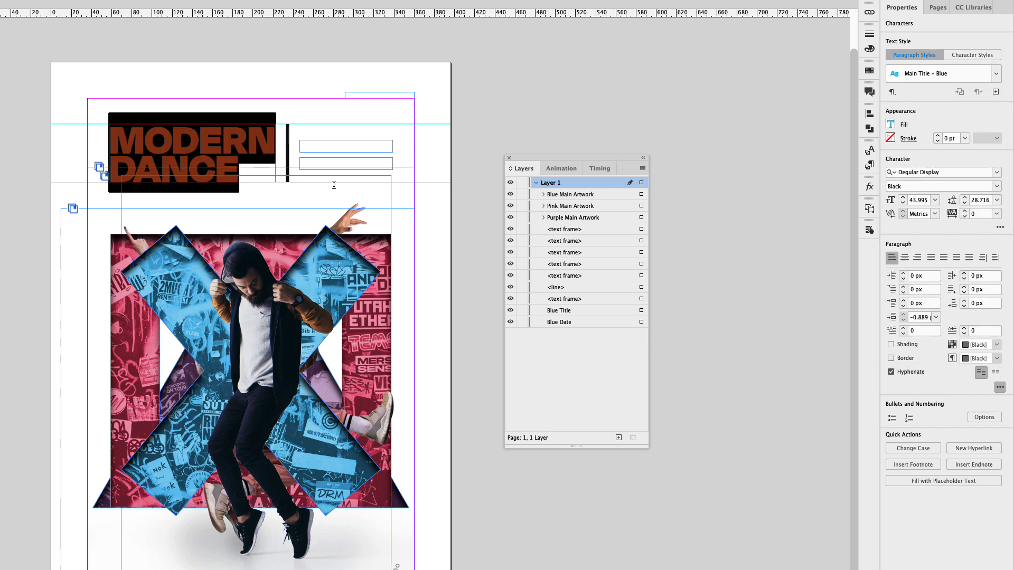
pyautogui.click(253, 166)
# - Enter the date 09.19.2022 in the Blue Date frame and apply the Date – Blue paragraph style to it
pyautogui.click(323, 149)
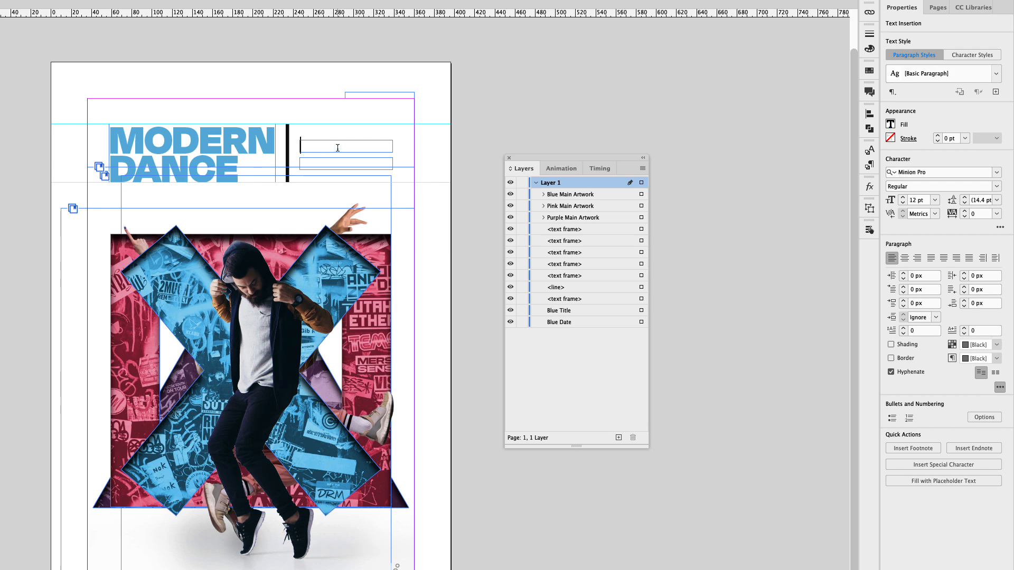
pyautogui.write('09.19.2022')
pyautogui.press('super+a')
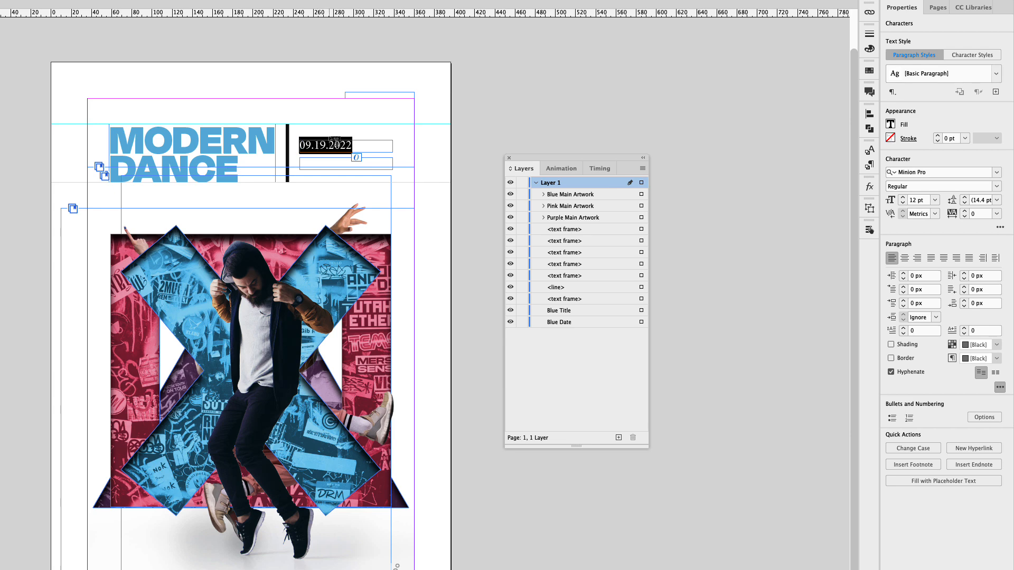
pyautogui.click(996, 76)
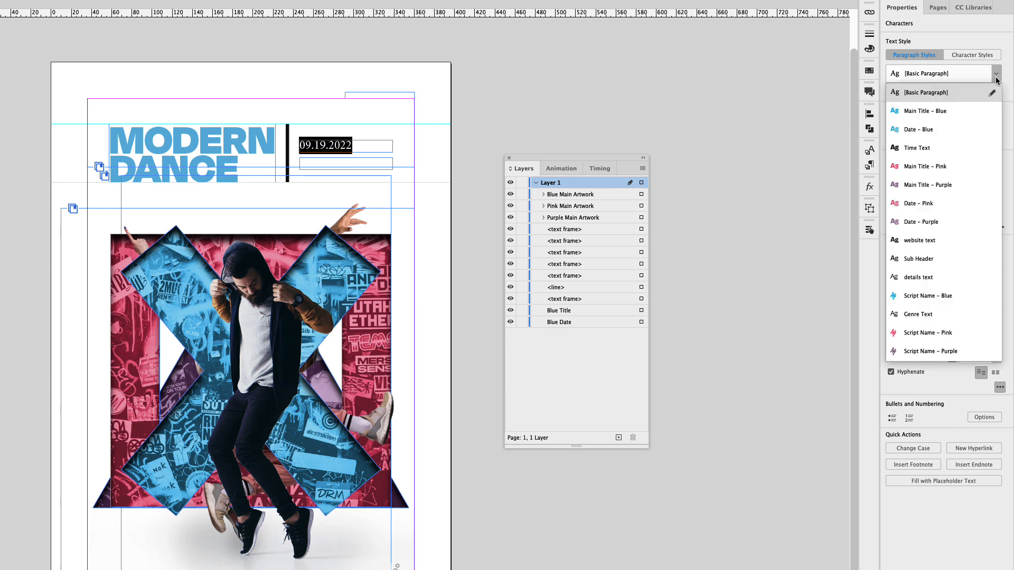
pyautogui.click(948, 131)
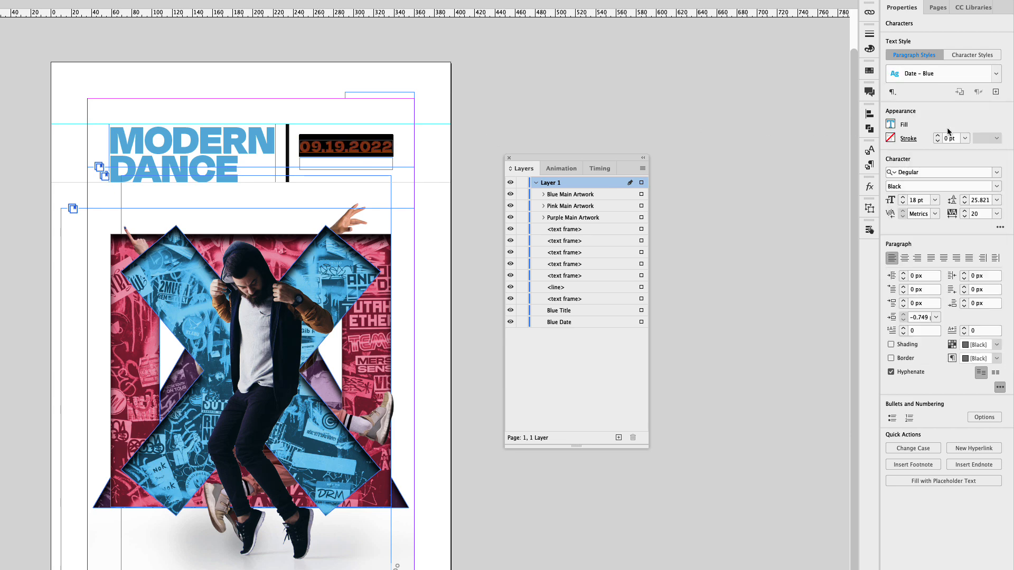
# - Enter the time "11am-1pm" in the empty frame below the date and apply the Time Text paragraph style
pyautogui.click(332, 163)
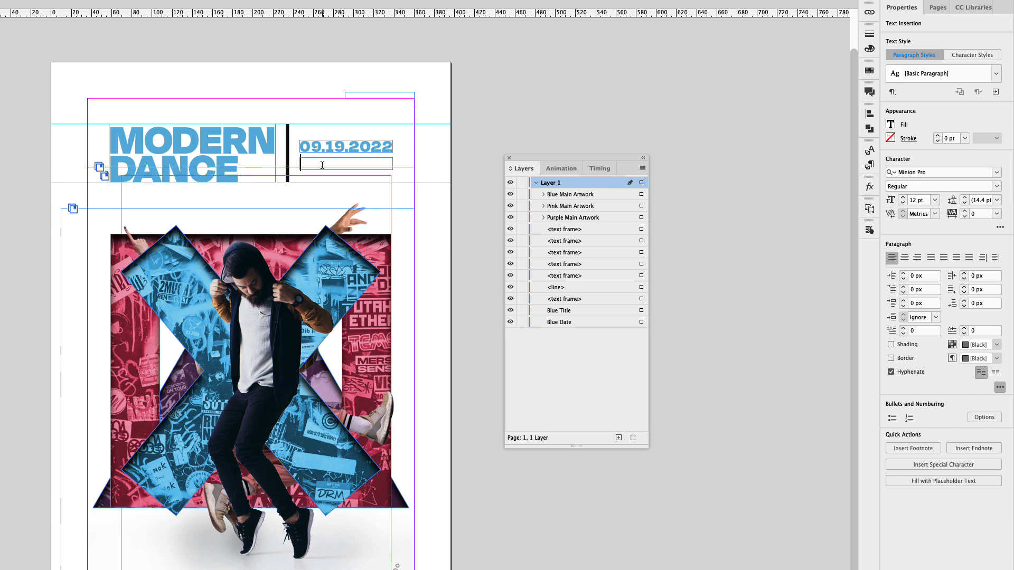
pyautogui.write('11am-1pm')
pyautogui.press('super+a')
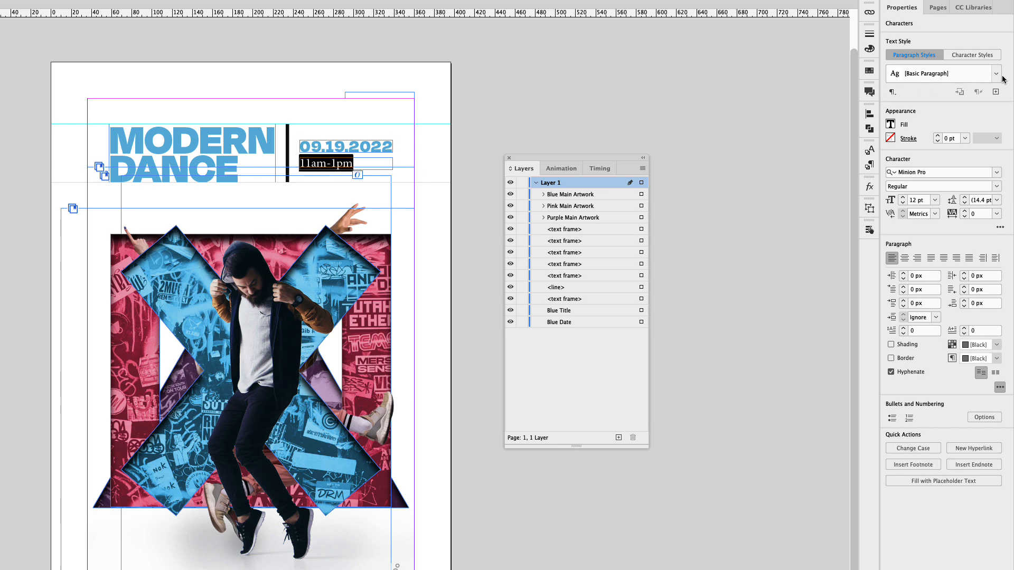
pyautogui.click(997, 76)
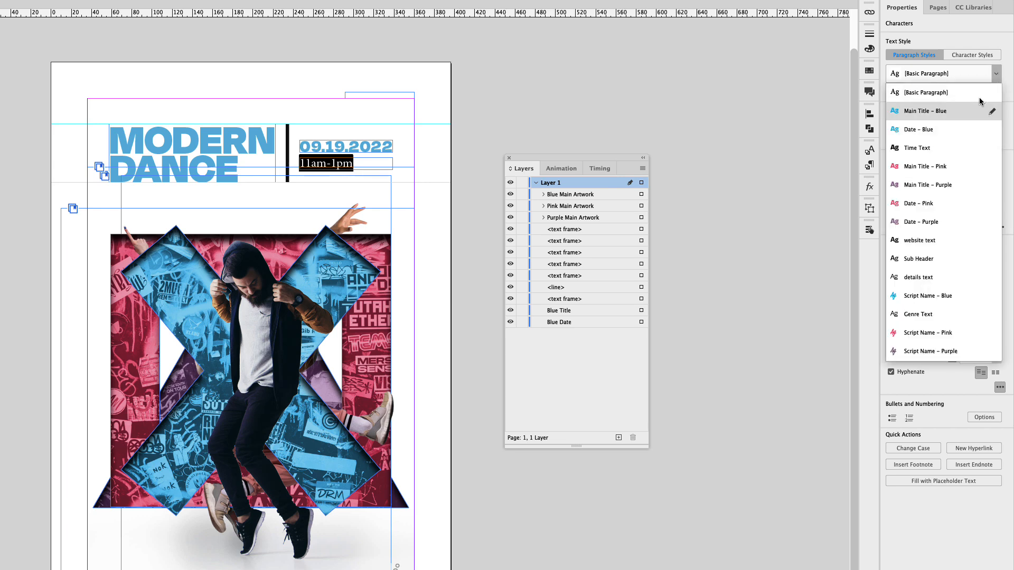
pyautogui.click(936, 150)
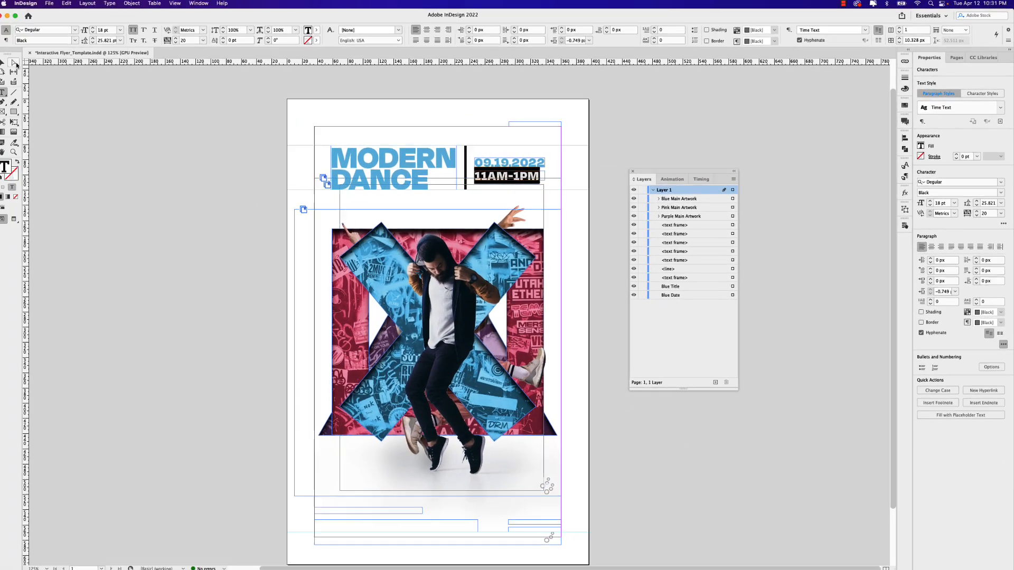
pyautogui.click(12, 64)
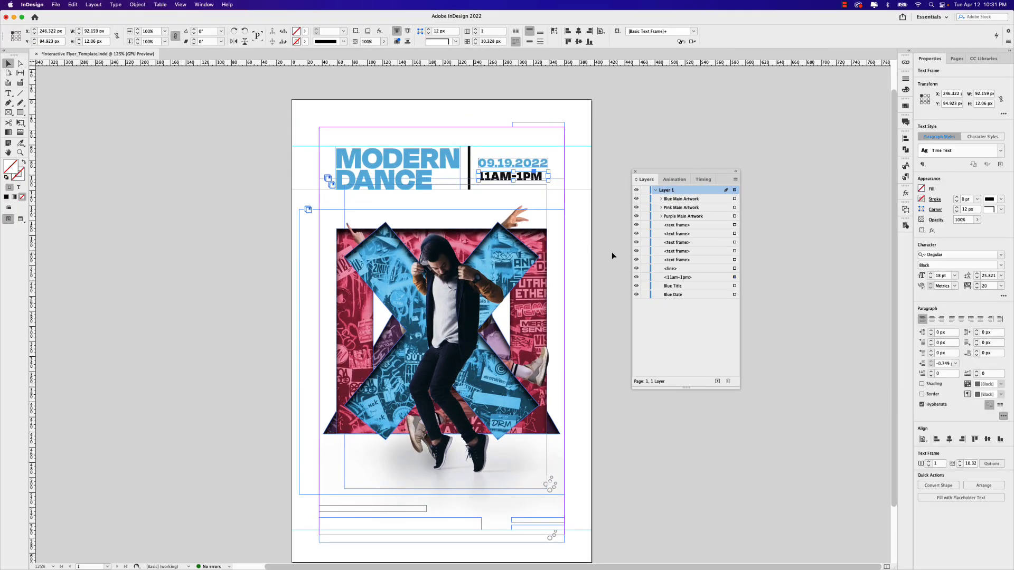
pyautogui.click(578, 189)
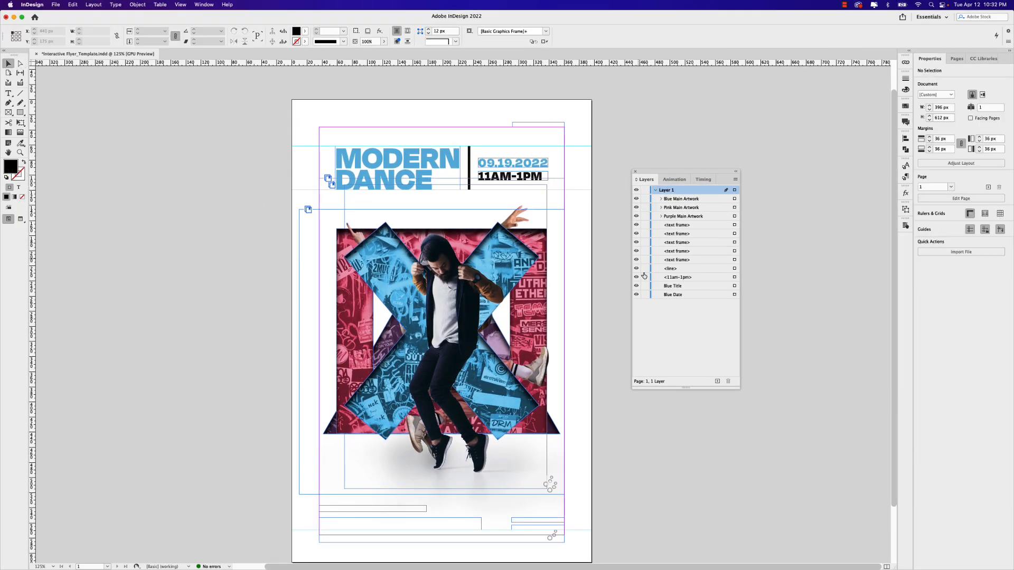
# - Copy the Blue Title text frame and paste two duplicates in place over the original
pyautogui.click(734, 286)
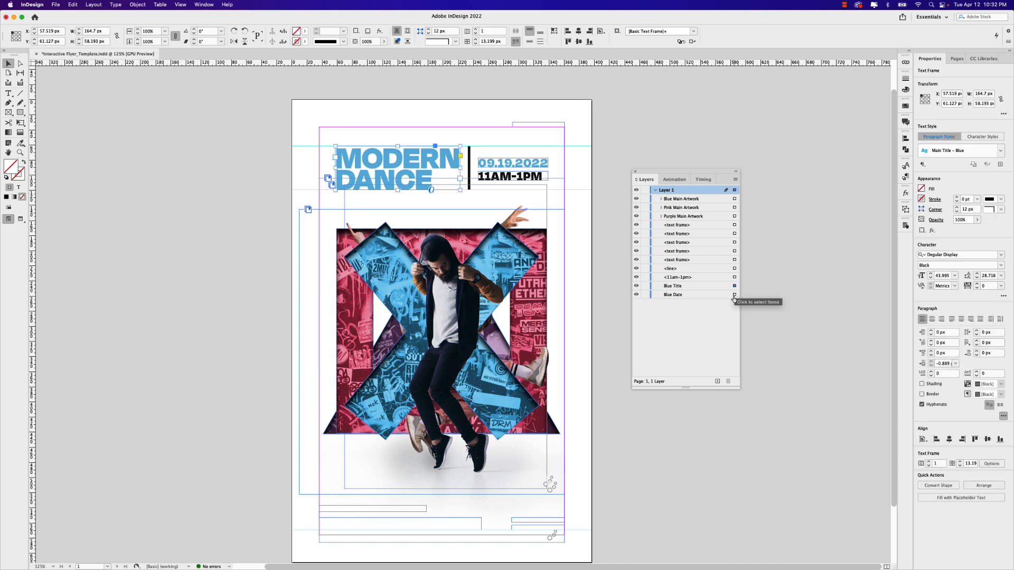
pyautogui.click(734, 296)
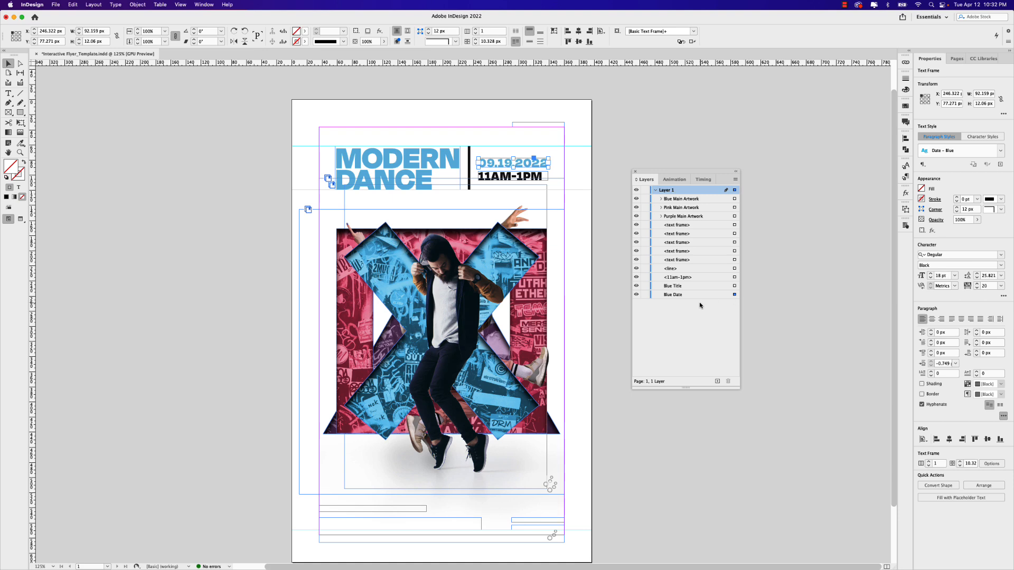
pyautogui.click(734, 286)
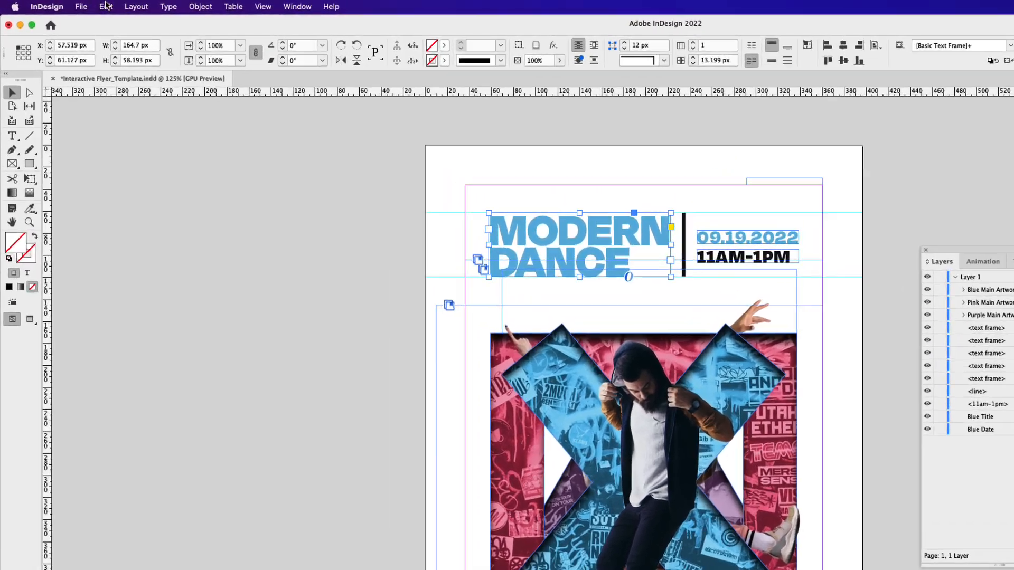
pyautogui.click(72, 5)
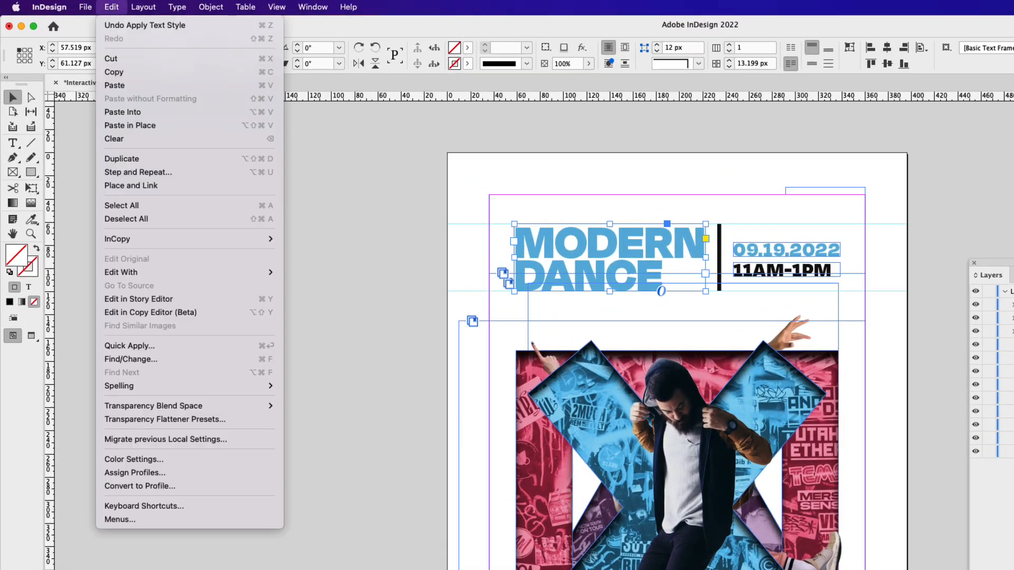
pyautogui.click(155, 125)
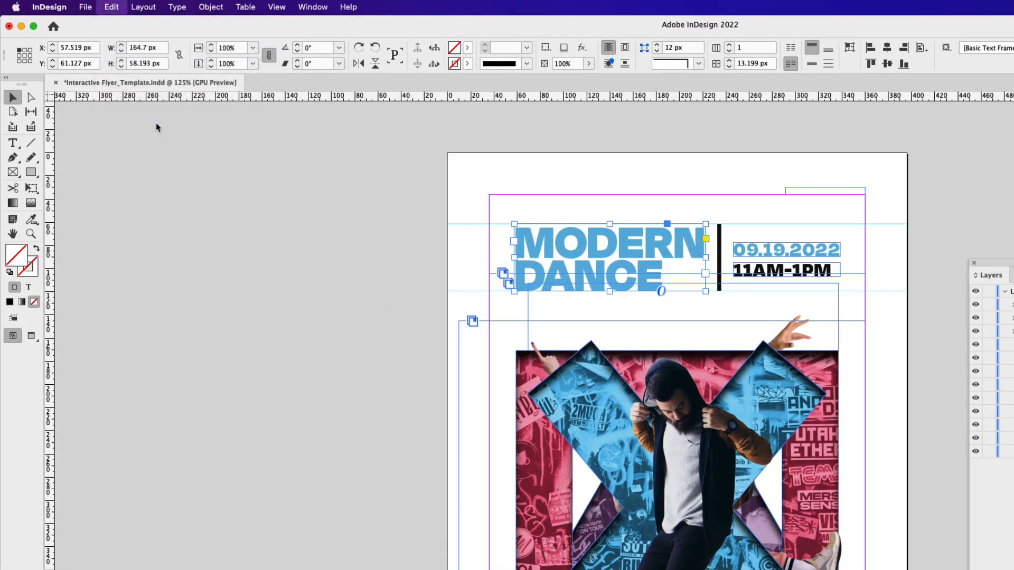
pyautogui.click(113, 7)
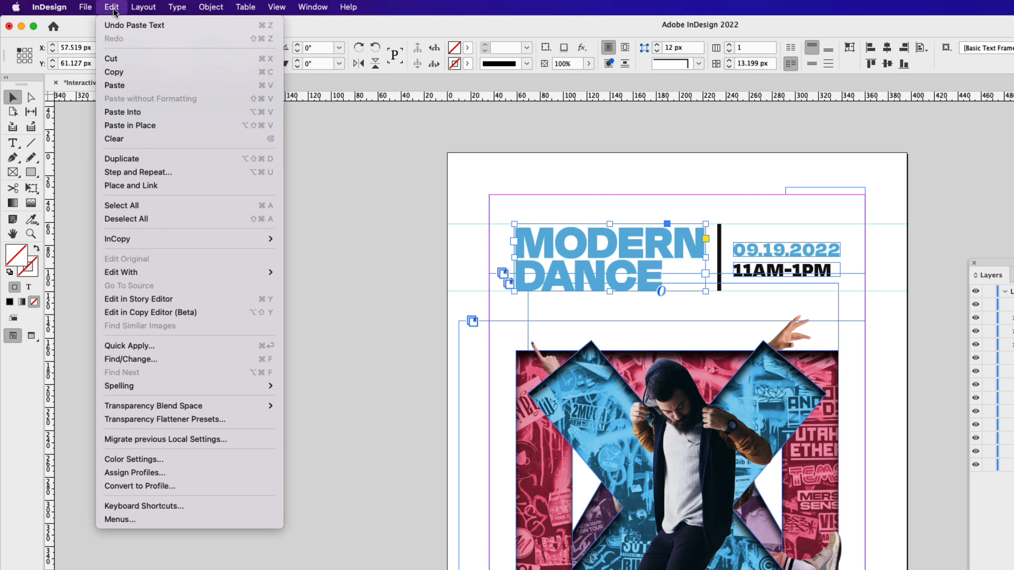
pyautogui.click(131, 126)
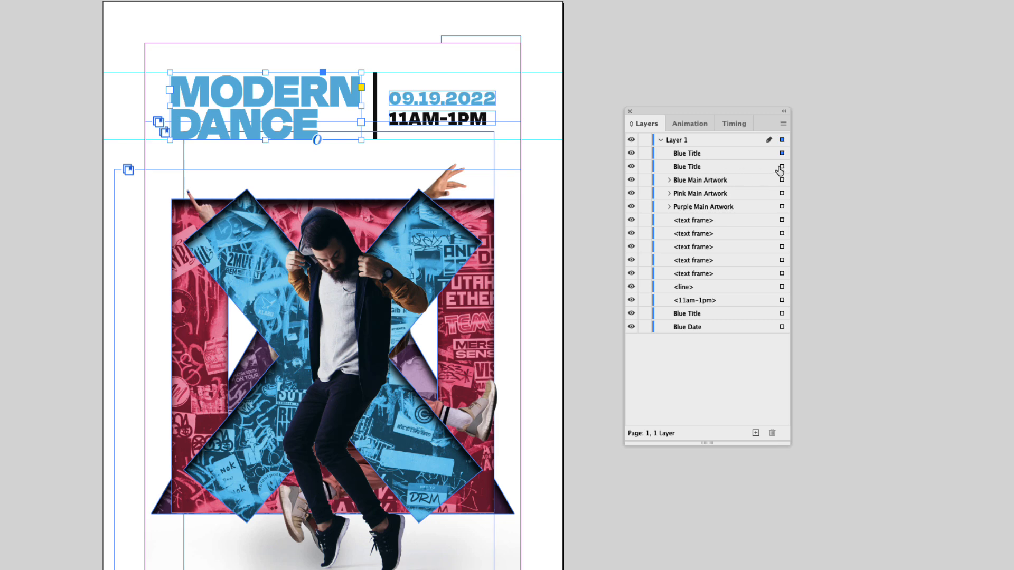
# - Rename the lower of the two pasted Blue Title copies, just above Blue Main Artwork, as Pink Title
pyautogui.click(703, 168)
pyautogui.click(690, 168)
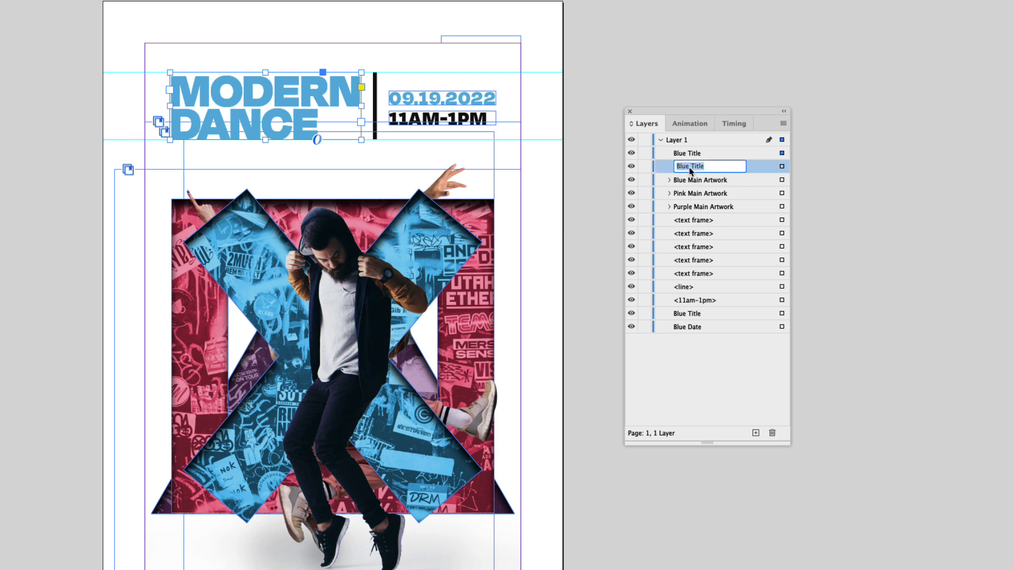
pyautogui.write('Pink')
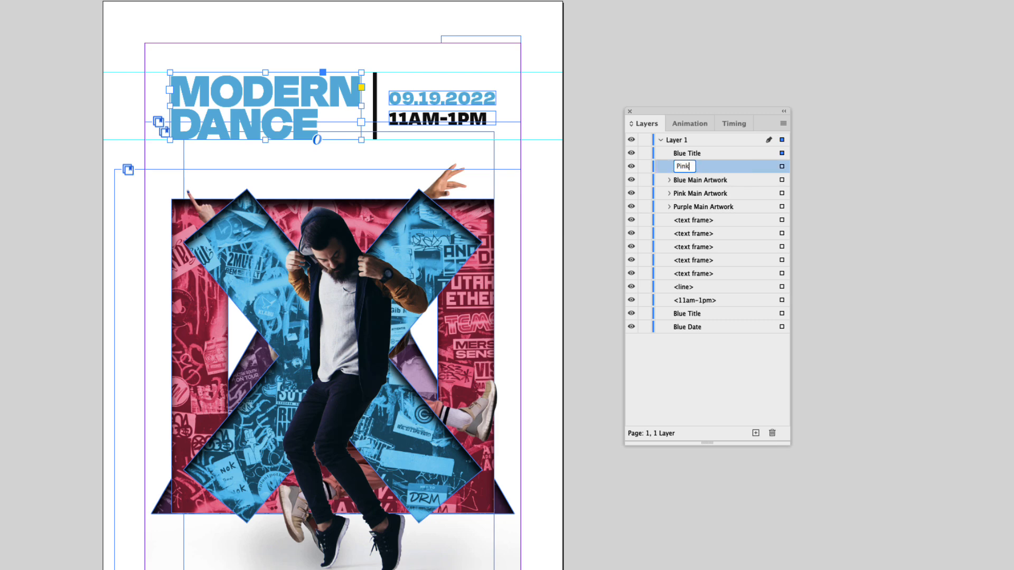
pyautogui.write(' Title')
pyautogui.press('Return')
# - Rename the topmost Blue Title copy as Purple Title
pyautogui.click(688, 157)
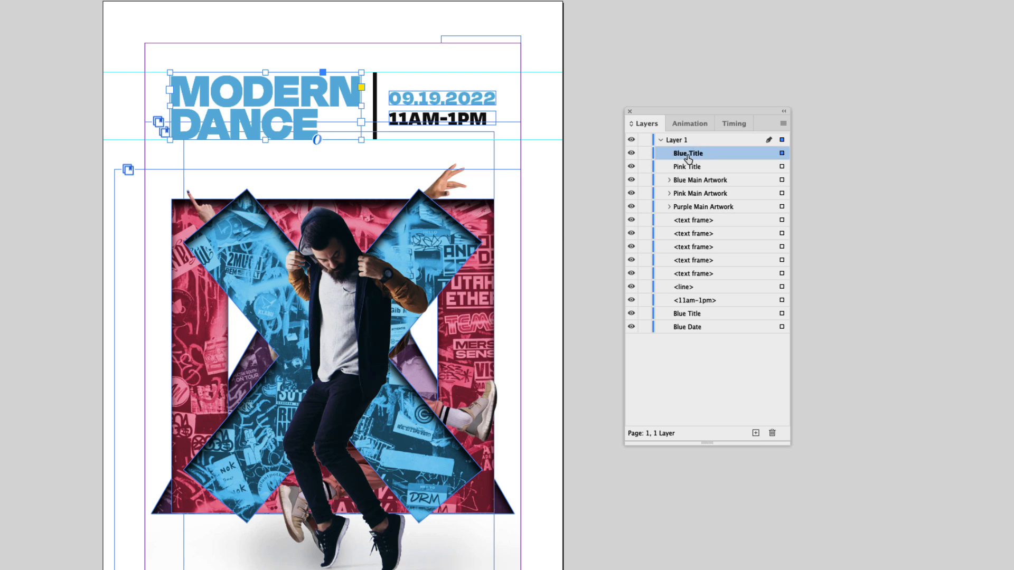
pyautogui.click(688, 157)
pyautogui.write('Purple Title')
pyautogui.press('Return')
# - Hide the Blue Title and Purple Title, and apply the Main Title – Pink paragraph style to the whole Pink Title text
pyautogui.click(631, 314)
pyautogui.click(631, 154)
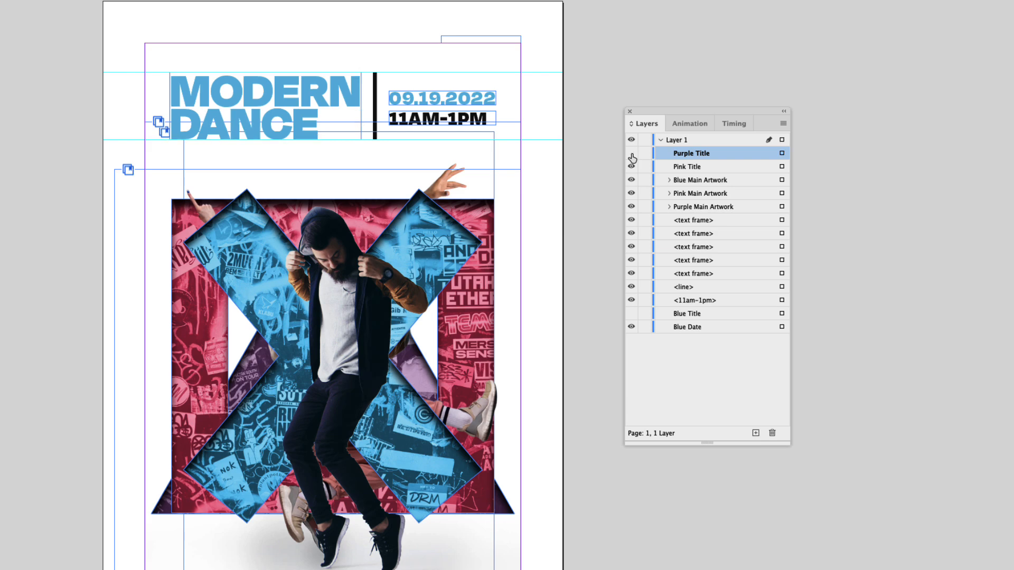
pyautogui.click(782, 166)
pyautogui.press('super+a')
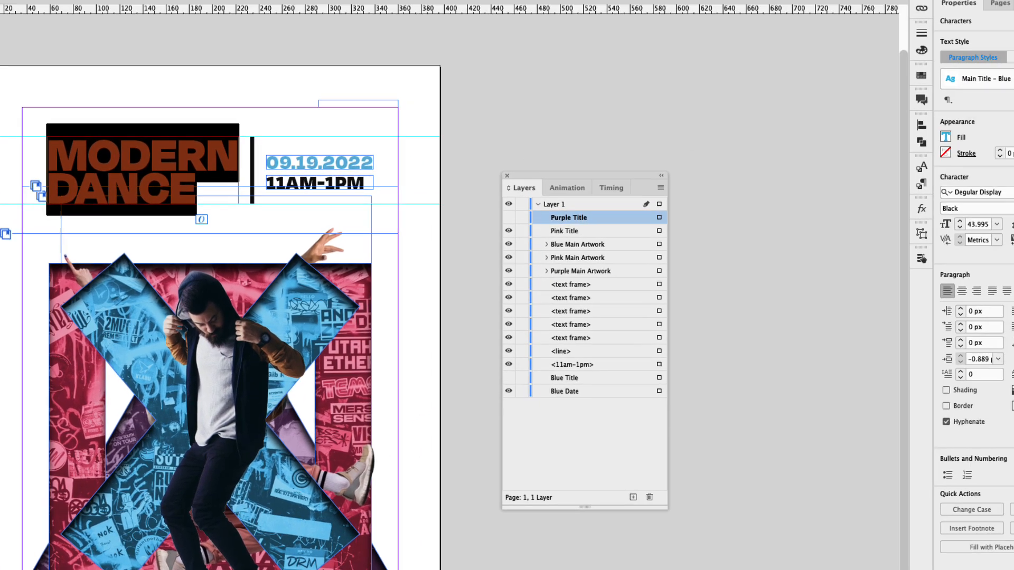
pyautogui.click(993, 117)
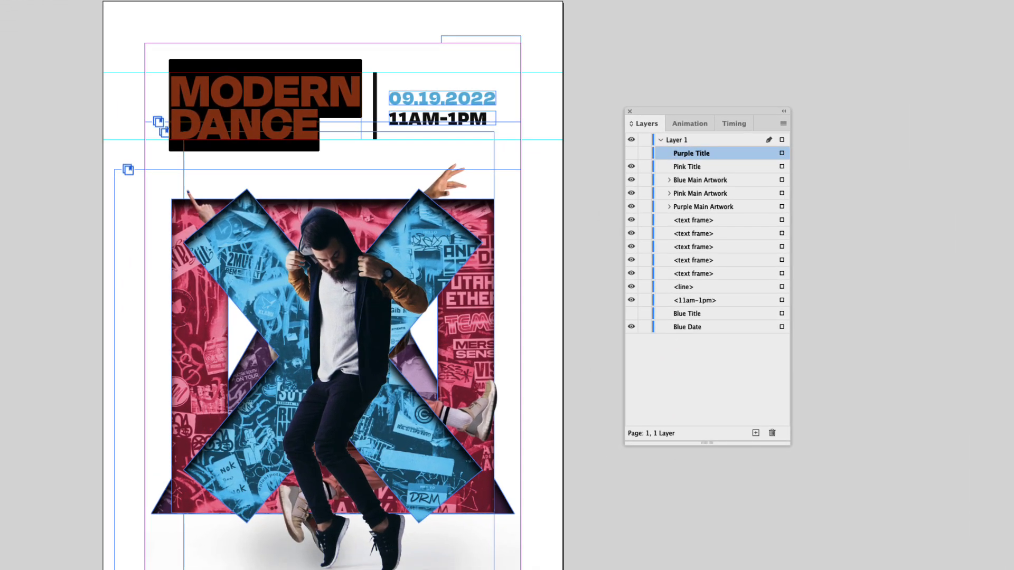
pyautogui.click(296, 108)
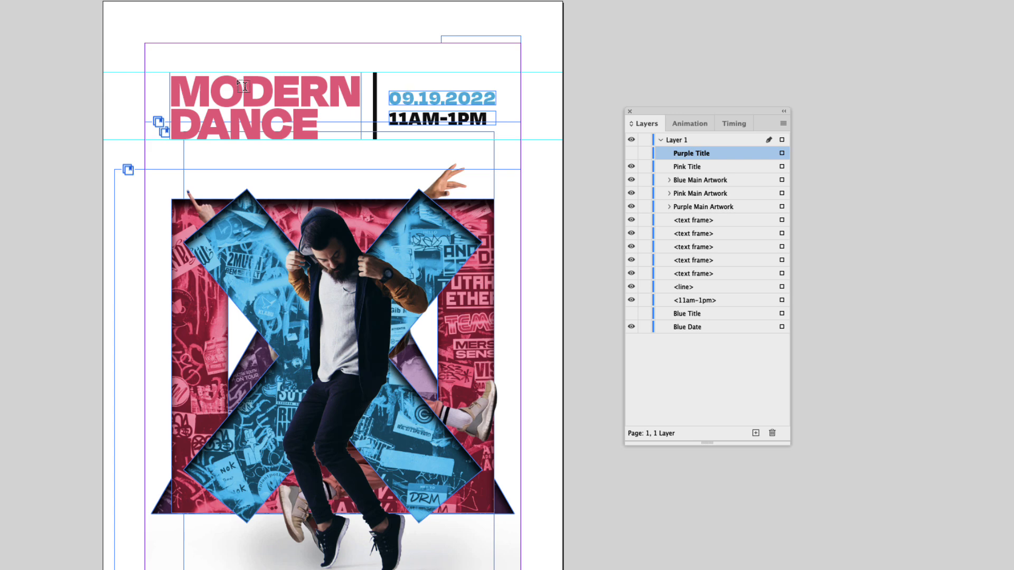
# - Show the Purple Title in place of the Pink Title and apply the Main Title – Purple paragraph style to its text
pyautogui.click(631, 166)
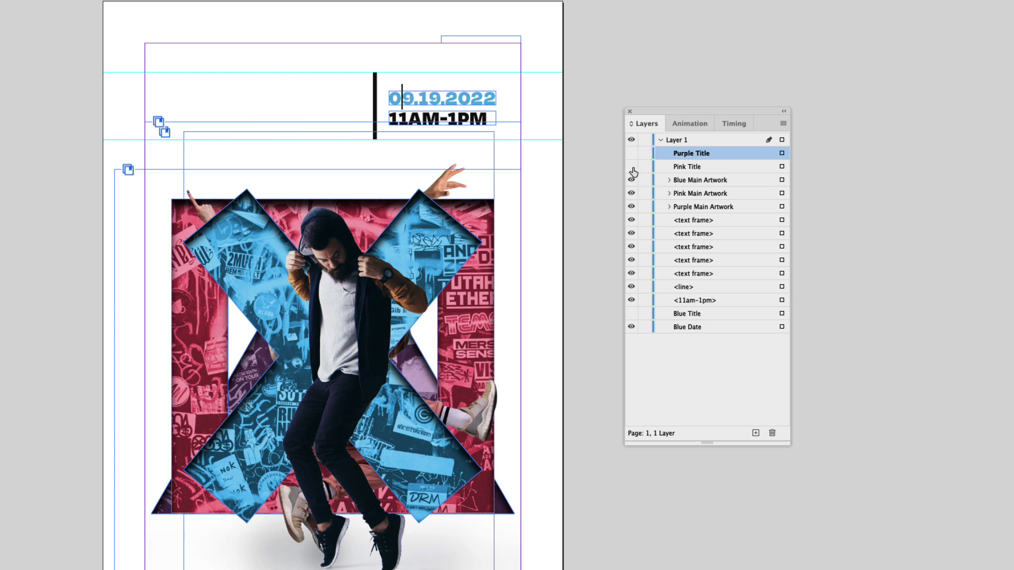
pyautogui.click(631, 155)
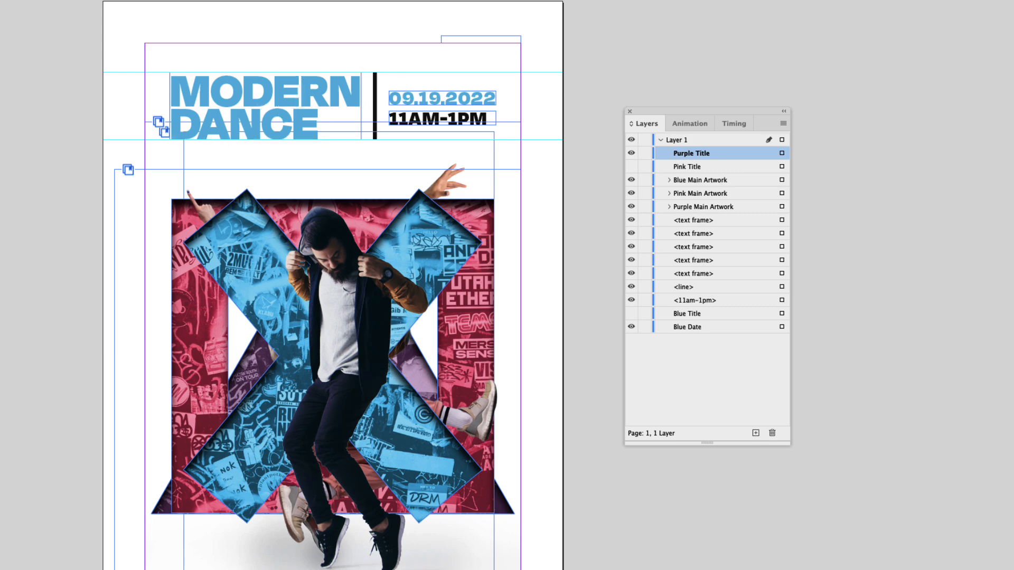
pyautogui.press('super+a')
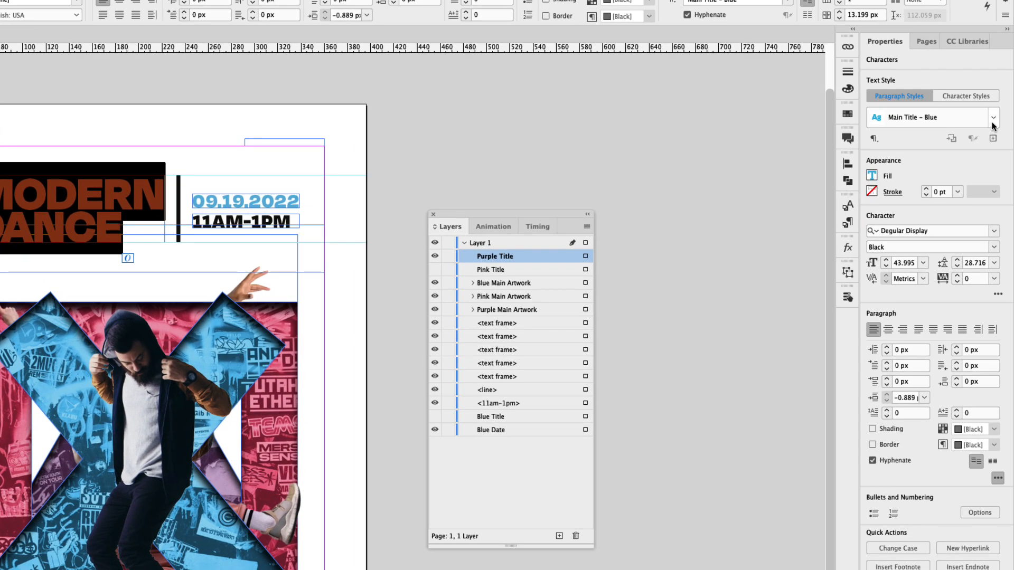
pyautogui.click(1008, 109)
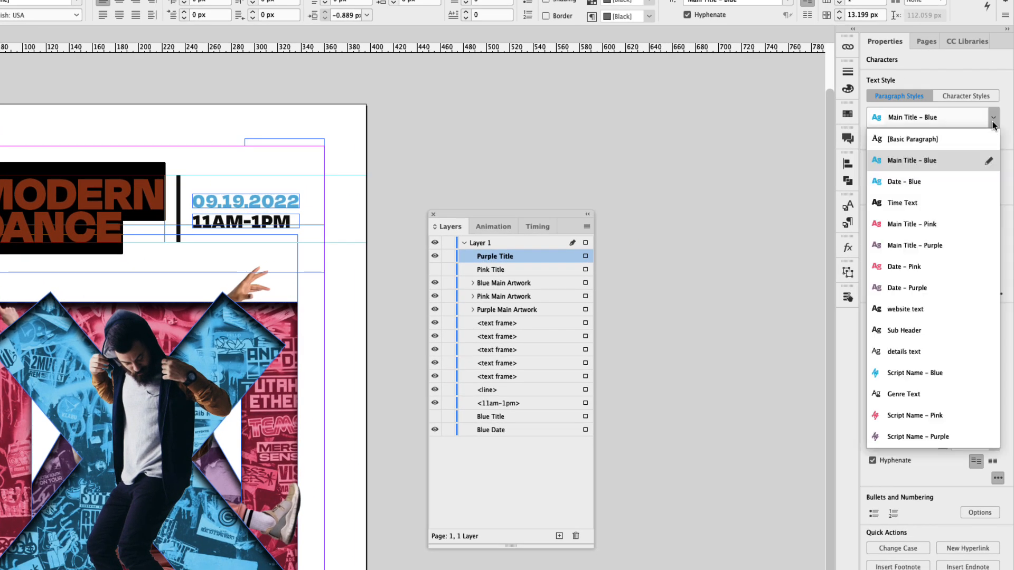
pyautogui.click(956, 250)
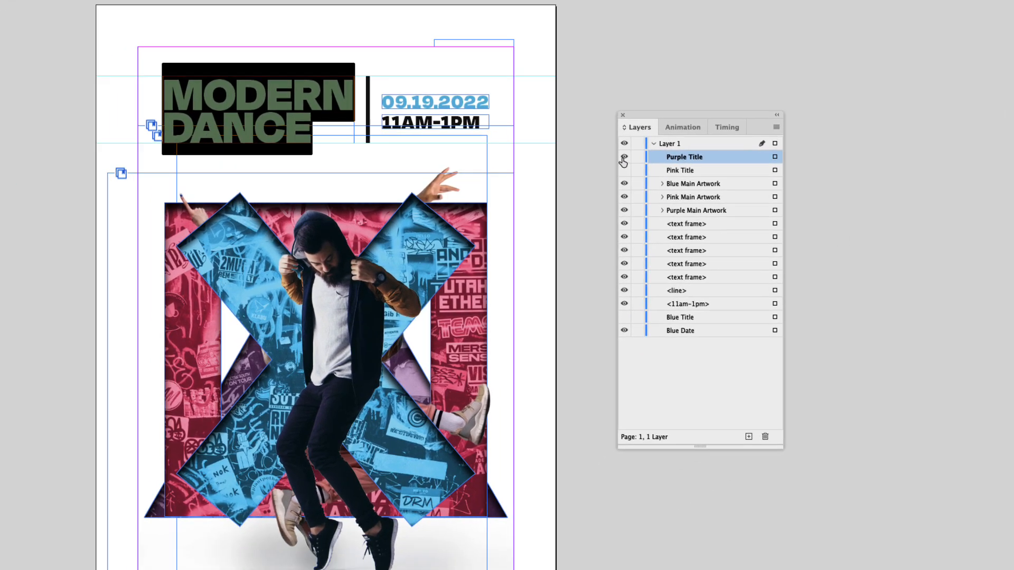
# - Hide the Purple Title and make the Blue Title visible again
pyautogui.click(621, 159)
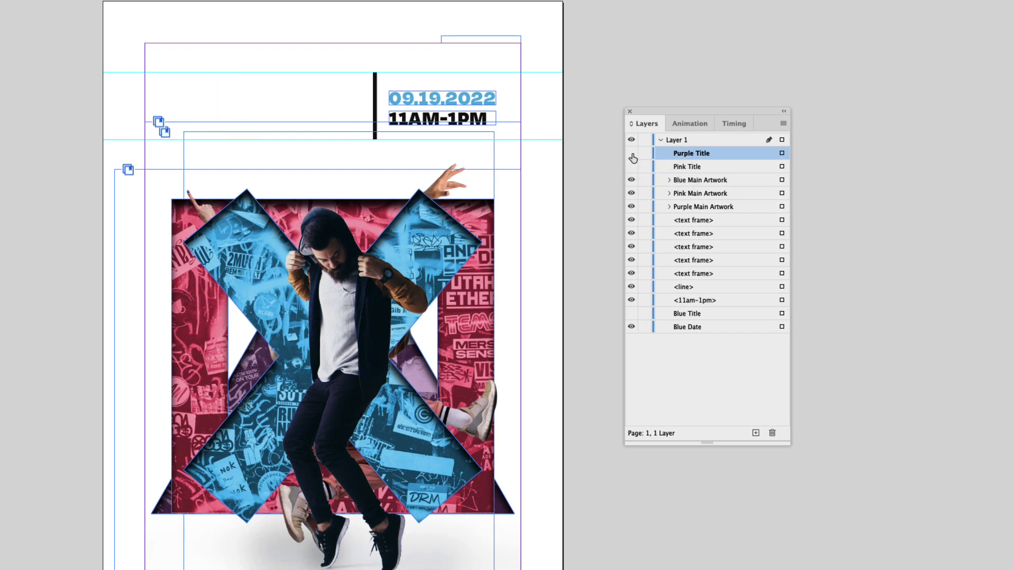
pyautogui.click(632, 313)
pyautogui.click(631, 314)
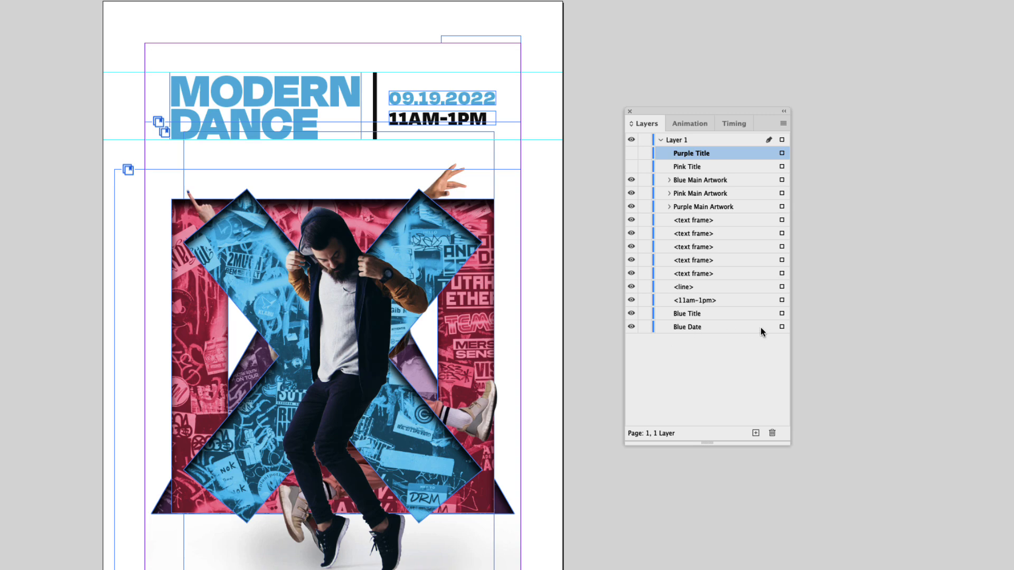
# - Copy the Blue Date text frame and paste two duplicates in place over the original
pyautogui.click(782, 328)
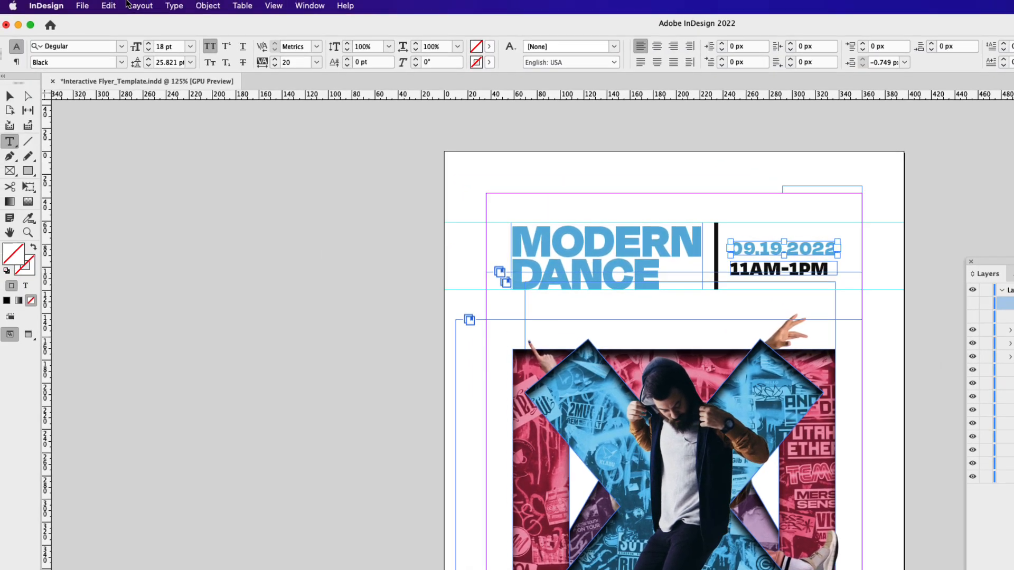
pyautogui.click(118, 5)
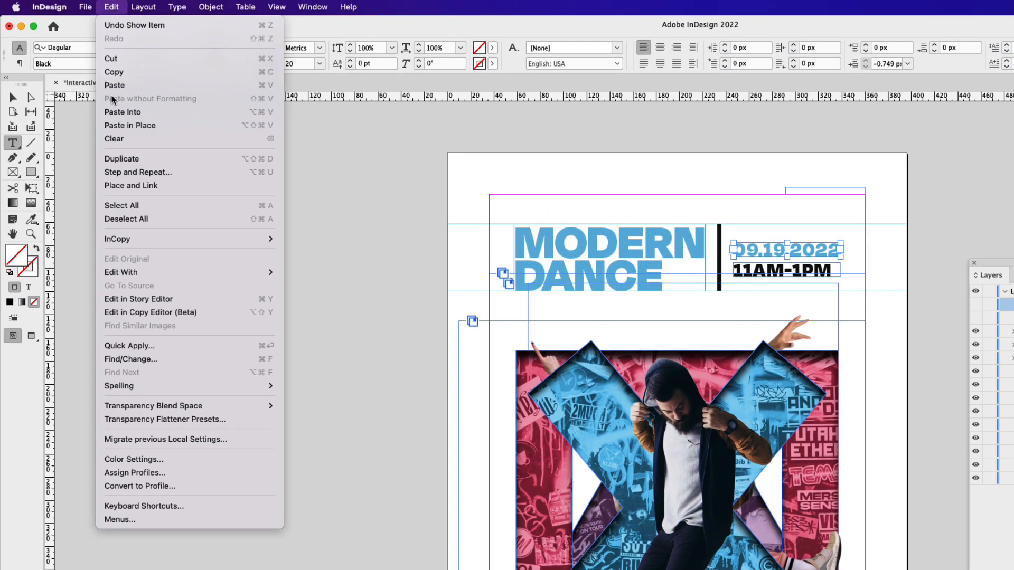
pyautogui.click(111, 71)
pyautogui.click(111, 7)
pyautogui.click(130, 126)
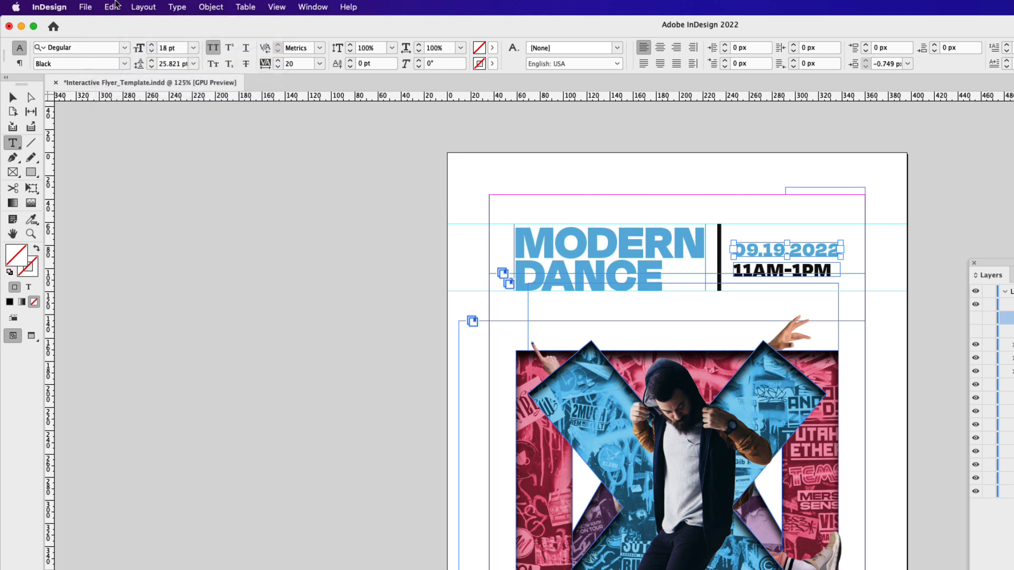
pyautogui.click(111, 7)
pyautogui.click(130, 127)
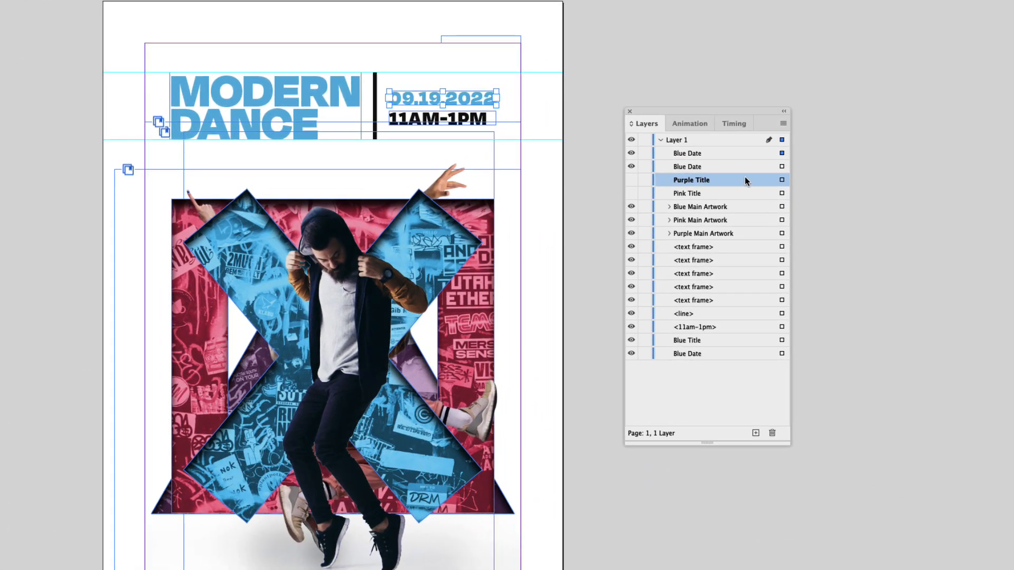
# - Hide the original Blue Date and rename the lower of its two pasted copies as Pink Date
pyautogui.click(631, 354)
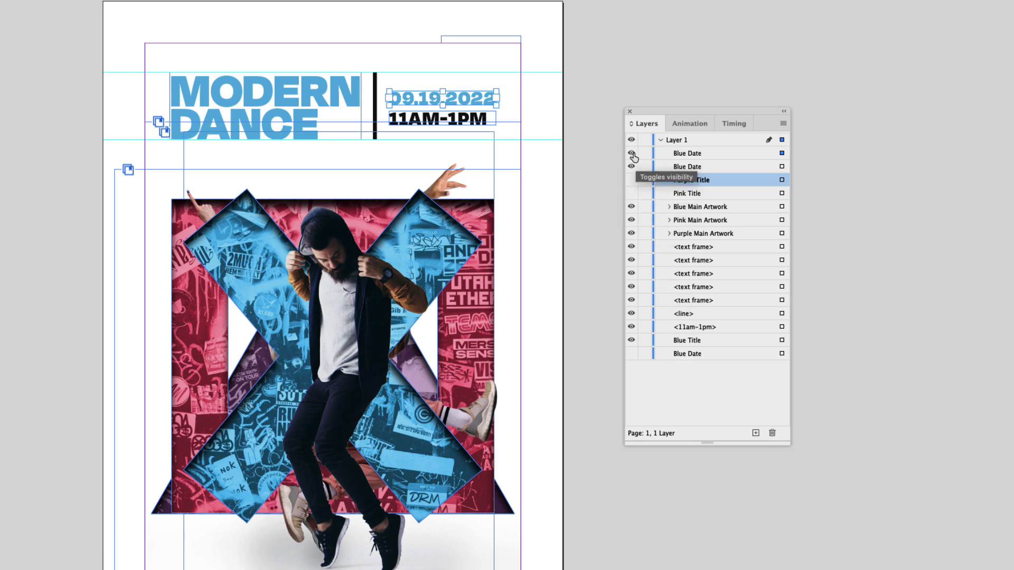
pyautogui.click(686, 166)
pyautogui.click(686, 167)
pyautogui.click(680, 167)
pyautogui.write('Pink')
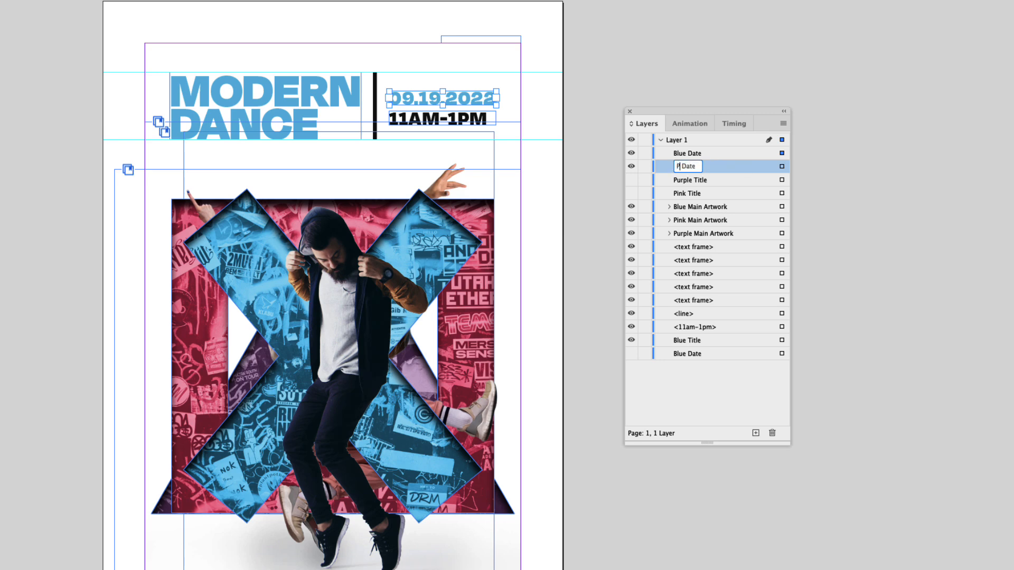
pyautogui.press('Return')
# - Rename the topmost Blue Date copy as Purple Date
pyautogui.click(684, 155)
pyautogui.click(680, 155)
pyautogui.click(680, 154)
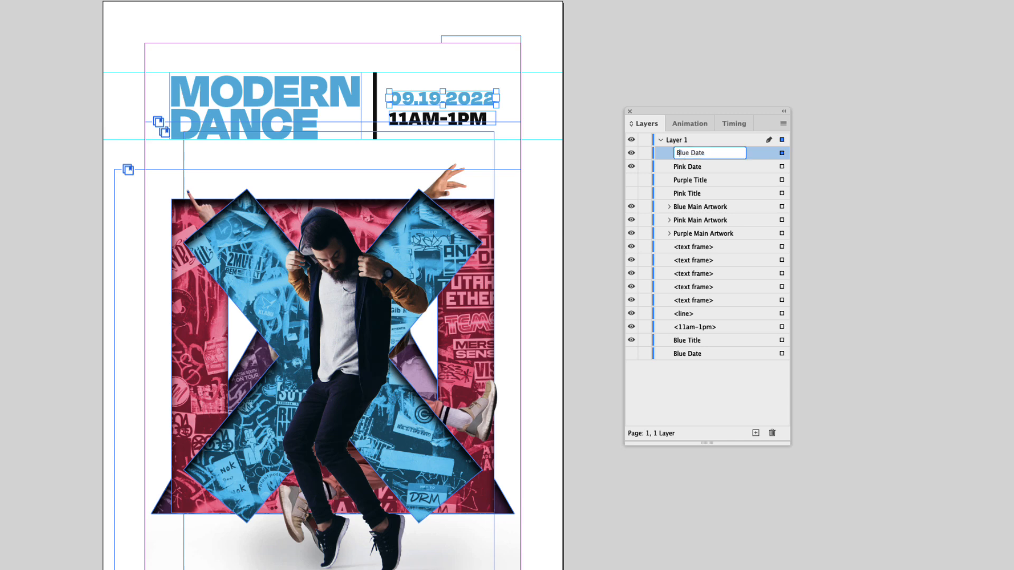
pyautogui.write('Purple')
pyautogui.press('Return')
# - Hide the Purple Date and apply the Date – Pink paragraph style to the whole Pink Date text
pyautogui.click(632, 153)
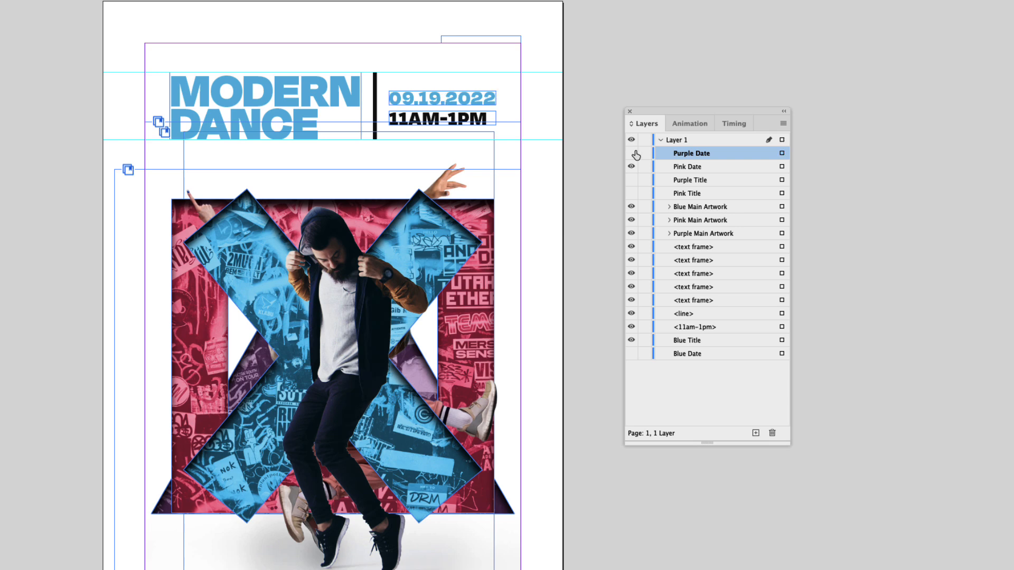
pyautogui.click(781, 166)
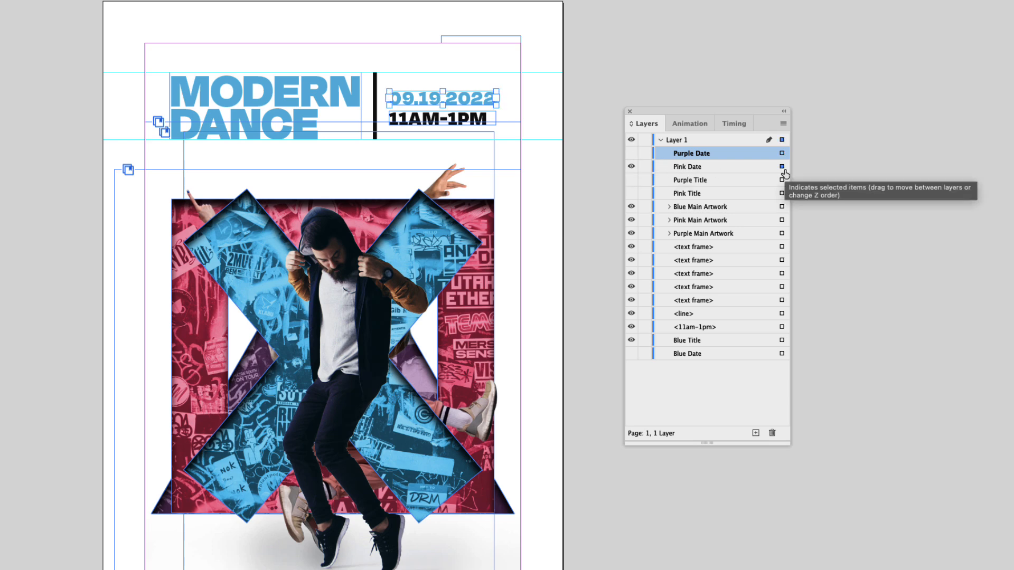
pyautogui.tripleClick(470, 98)
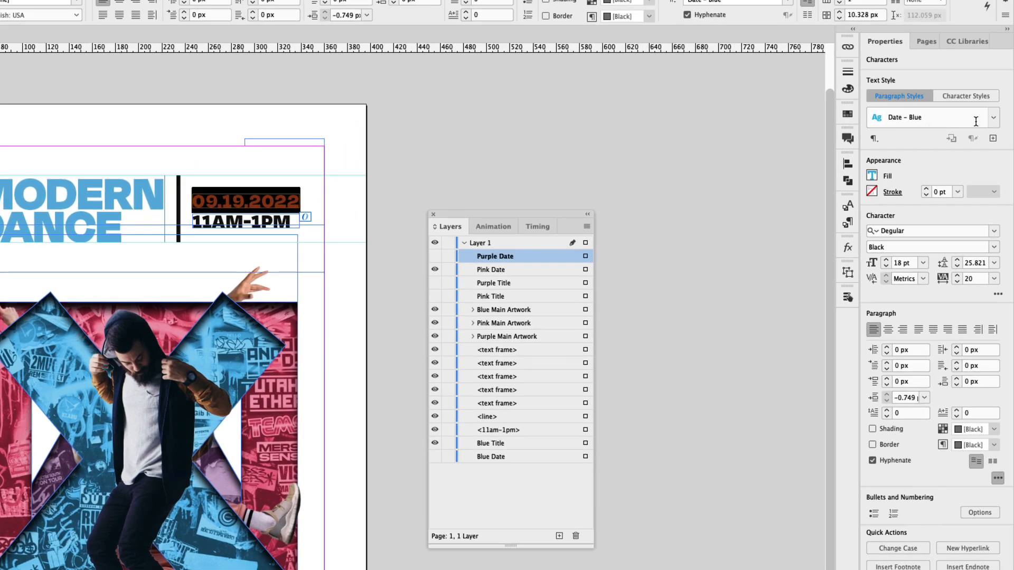
pyautogui.click(993, 117)
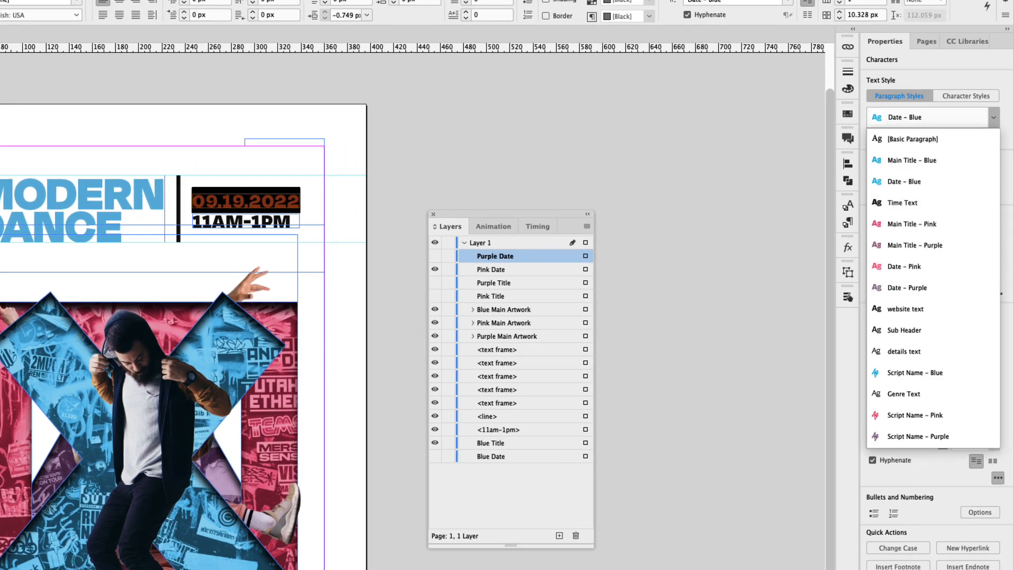
pyautogui.click(903, 268)
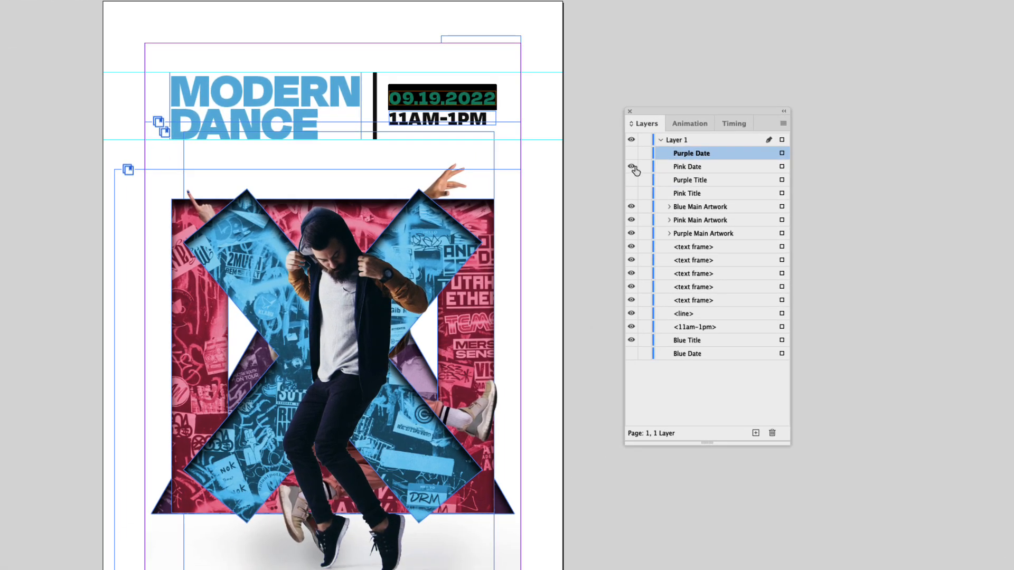
# - Hide Pink Date, show Purple Date and apply the Date – Purple paragraph style to its whole text
pyautogui.click(631, 167)
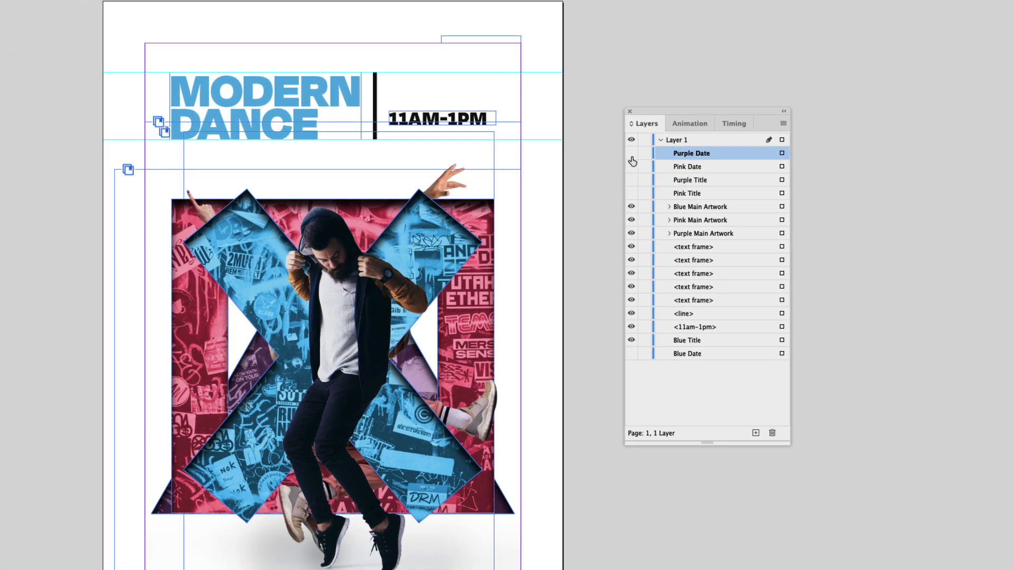
pyautogui.click(632, 153)
pyautogui.click(782, 153)
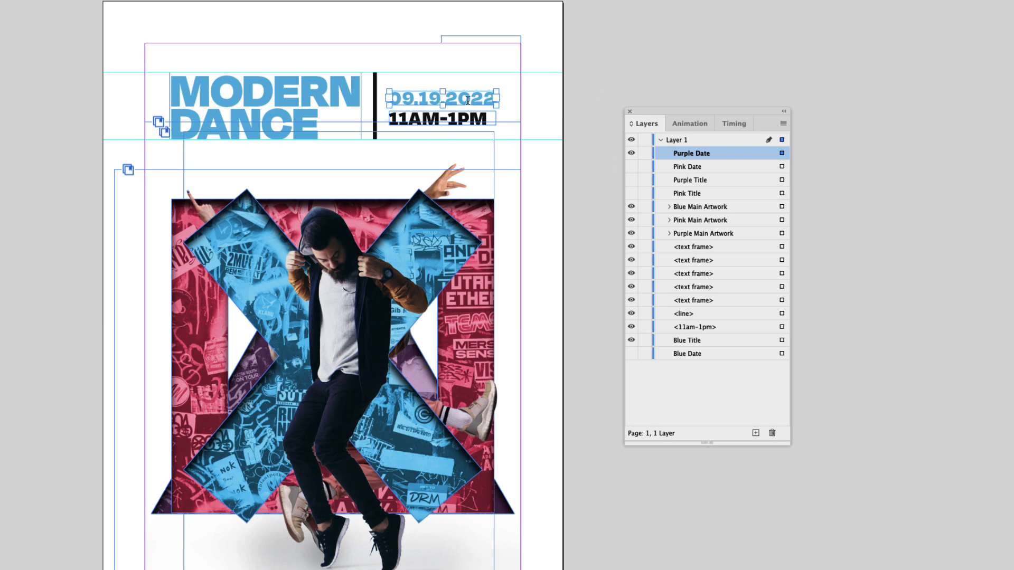
pyautogui.tripleClick(468, 100)
pyautogui.click(993, 119)
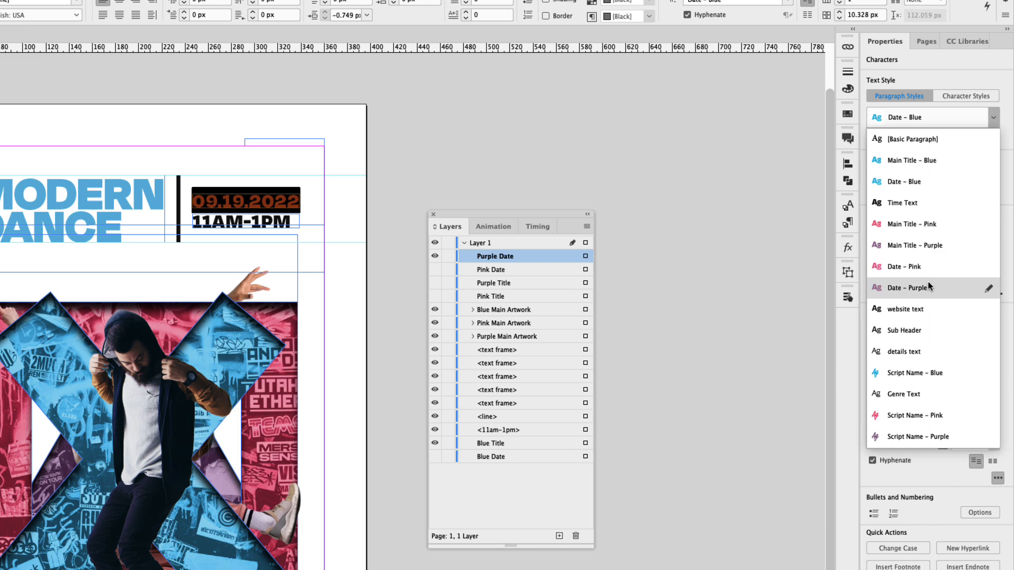
pyautogui.click(908, 288)
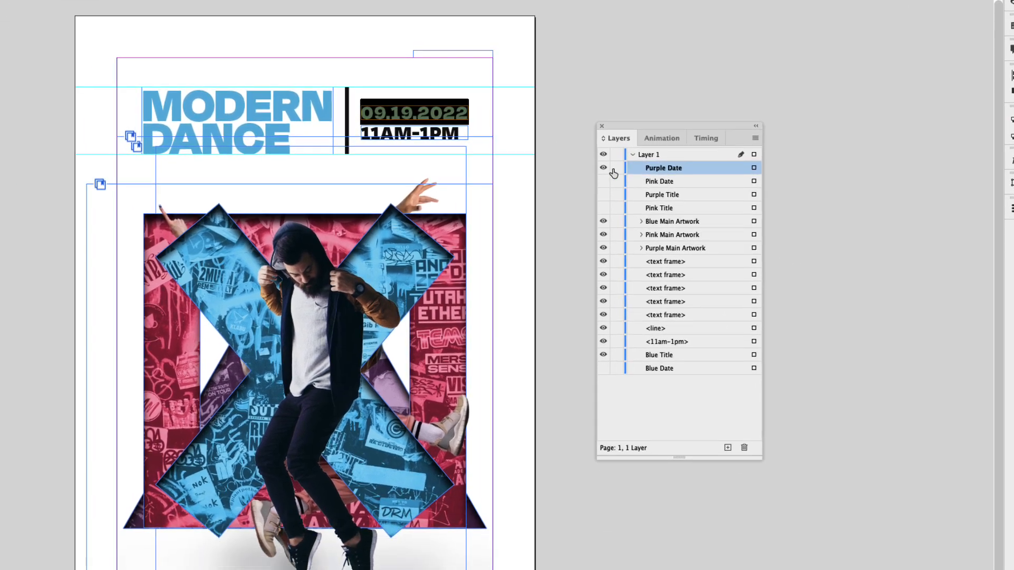
# - Show the hidden Pink Date, Purple Title, Pink Title and Blue Date text frames
pyautogui.click(603, 168)
pyautogui.click(603, 168)
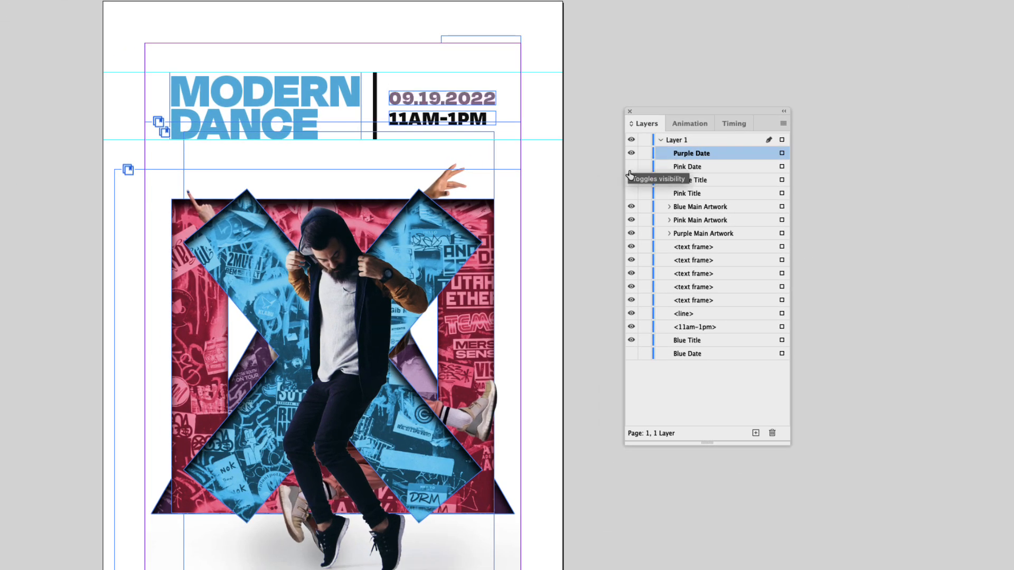
pyautogui.click(631, 168)
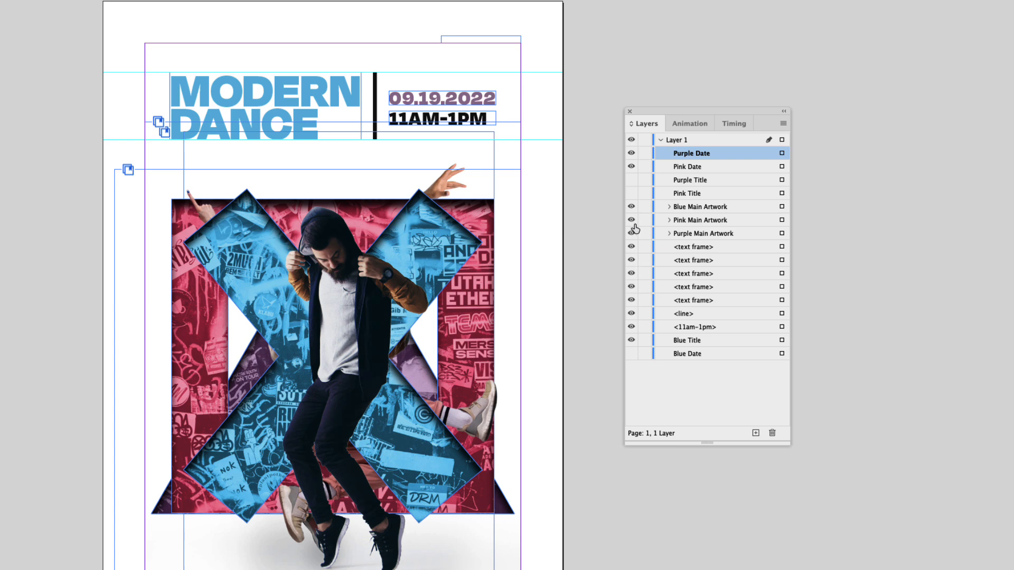
pyautogui.click(631, 180)
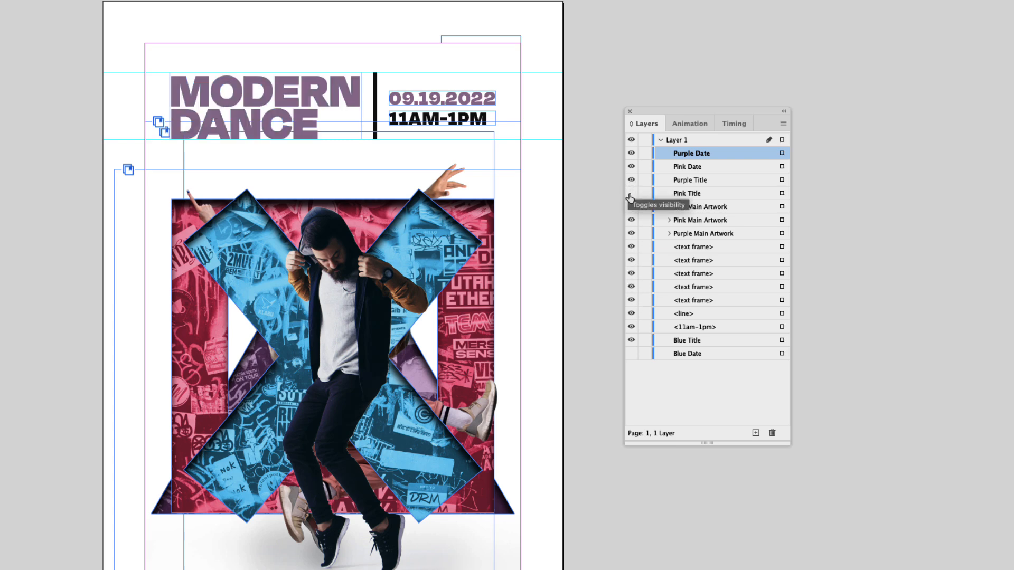
pyautogui.click(631, 193)
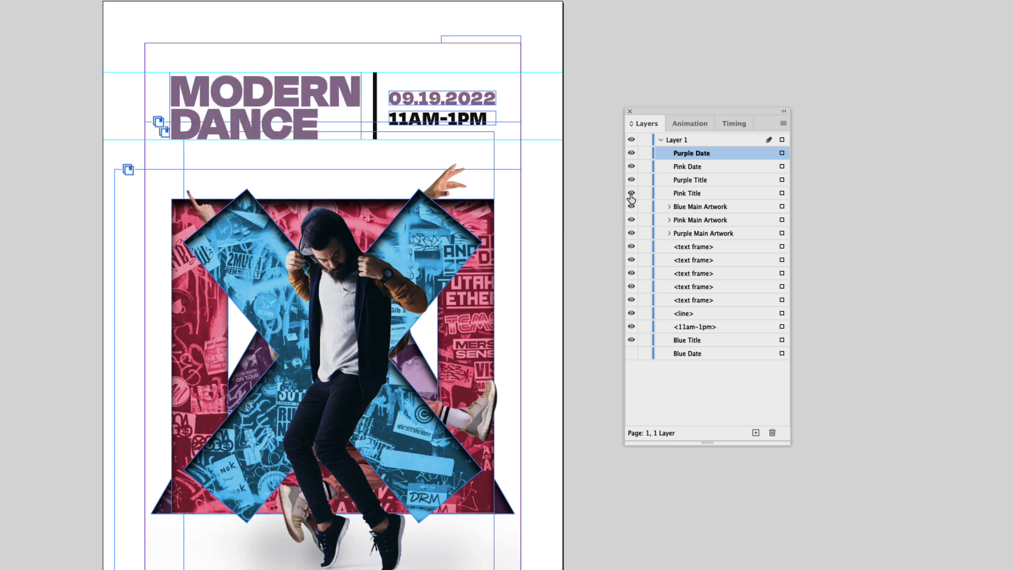
pyautogui.click(631, 354)
# - Move Blue Title and Blue Date together to the top of Layer 1's stacking order
pyautogui.click(692, 340)
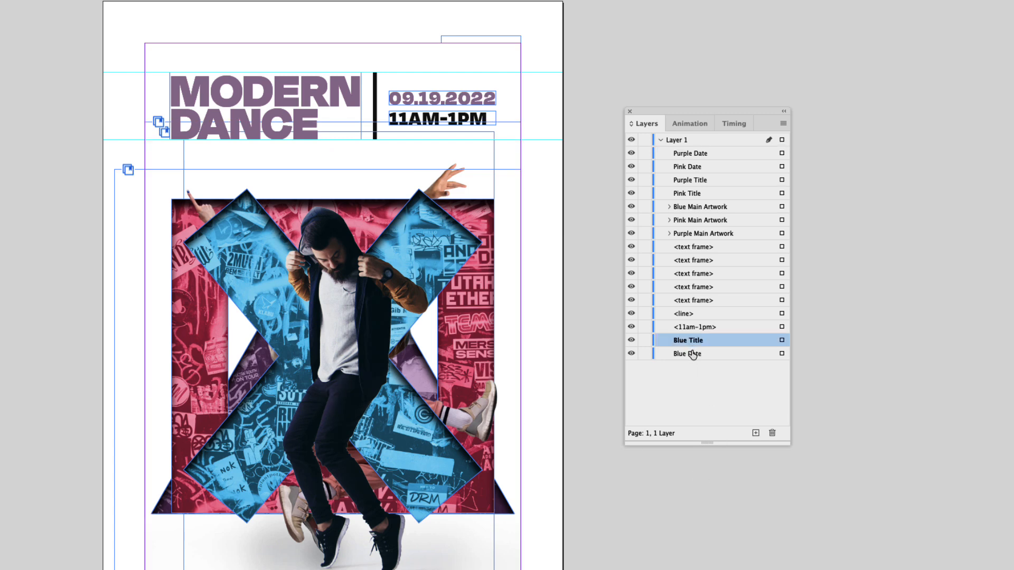
pyautogui.keyDown('shift'); pyautogui.click(689, 356); pyautogui.keyUp('shift')
pyautogui.moveTo(687, 347); pyautogui.dragTo(686, 151)
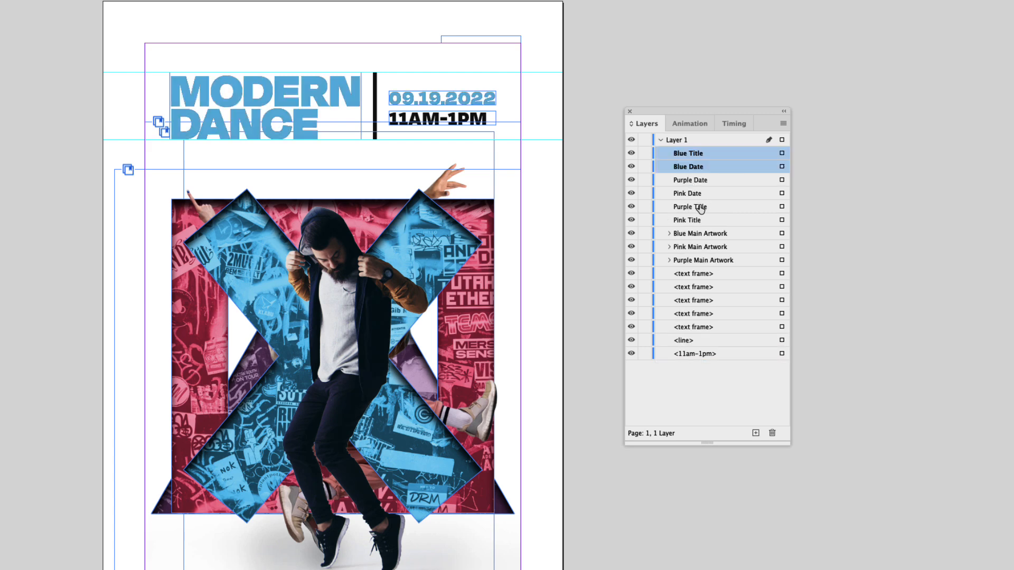
# - Reorder the text frames below Blue Date as Pink Title, Pink Date, Purple Title and Purple Date
pyautogui.click(693, 210)
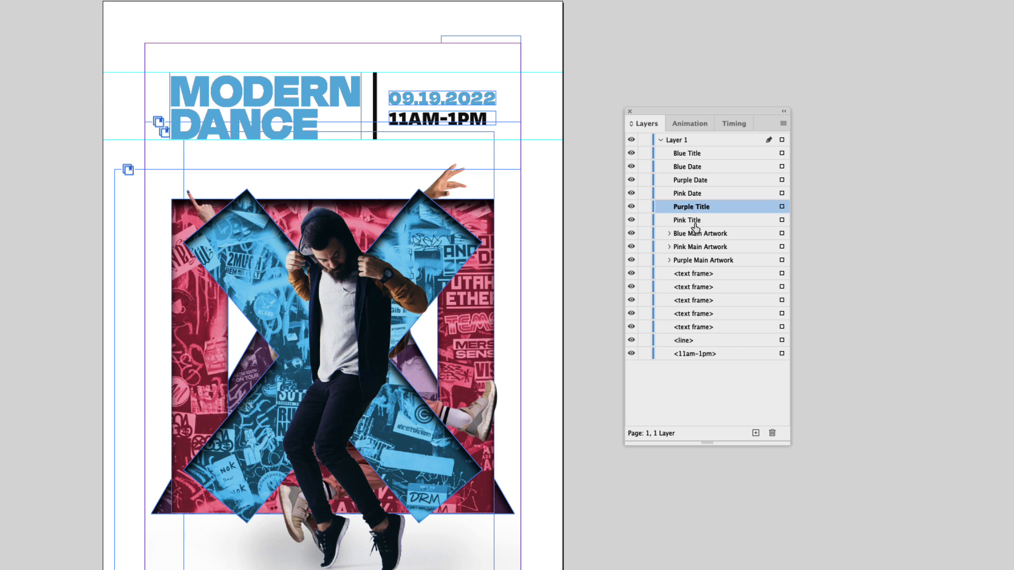
pyautogui.click(695, 195)
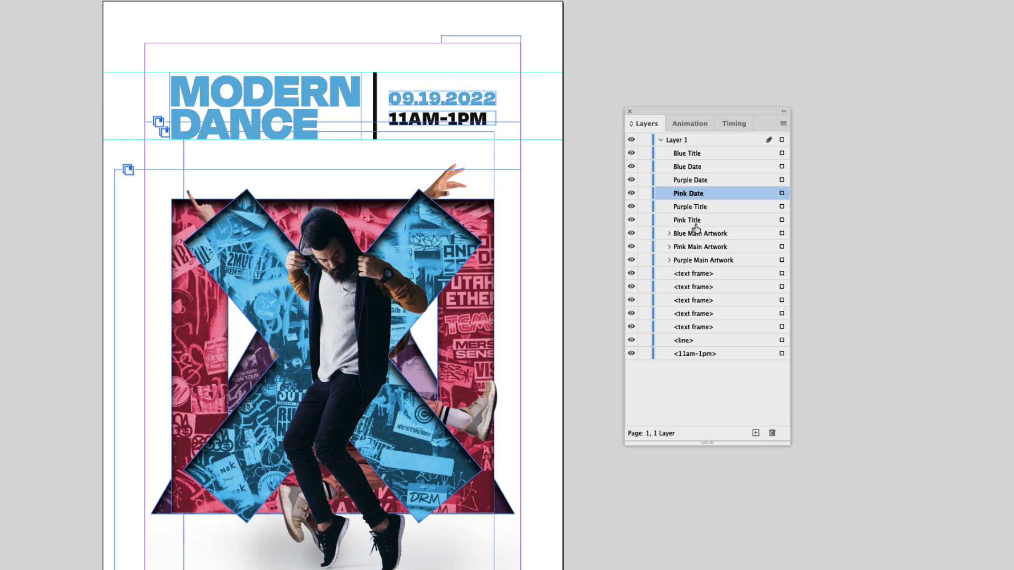
pyautogui.moveTo(699, 221); pyautogui.dragTo(689, 193)
pyautogui.click(702, 225)
pyautogui.moveTo(690, 220); pyautogui.dragTo(691, 204)
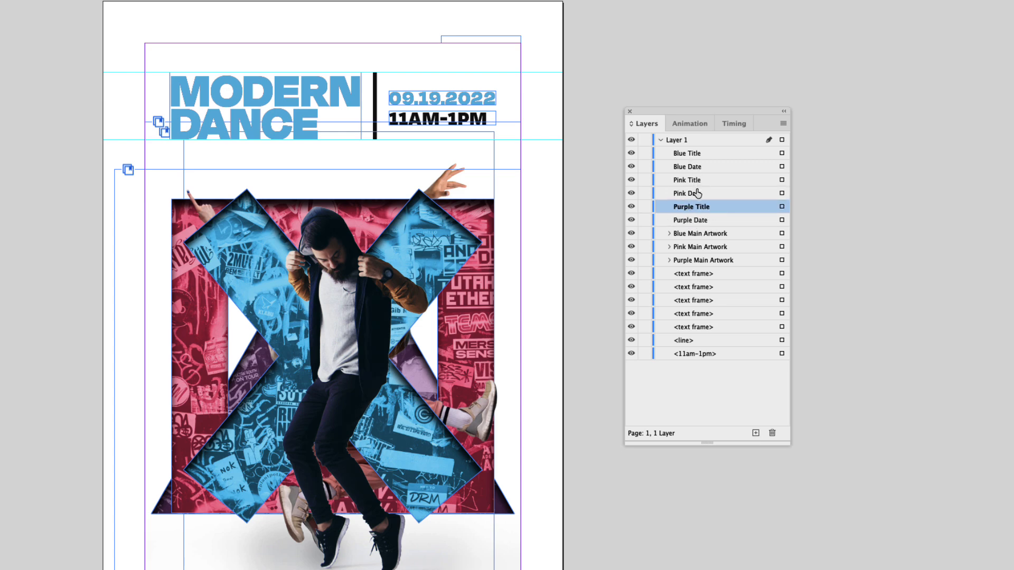
# - Check the stacking order by temporarily hiding Blue Title, Blue Date and Pink Title and showing them again
pyautogui.click(631, 157)
pyautogui.click(631, 168)
pyautogui.click(631, 182)
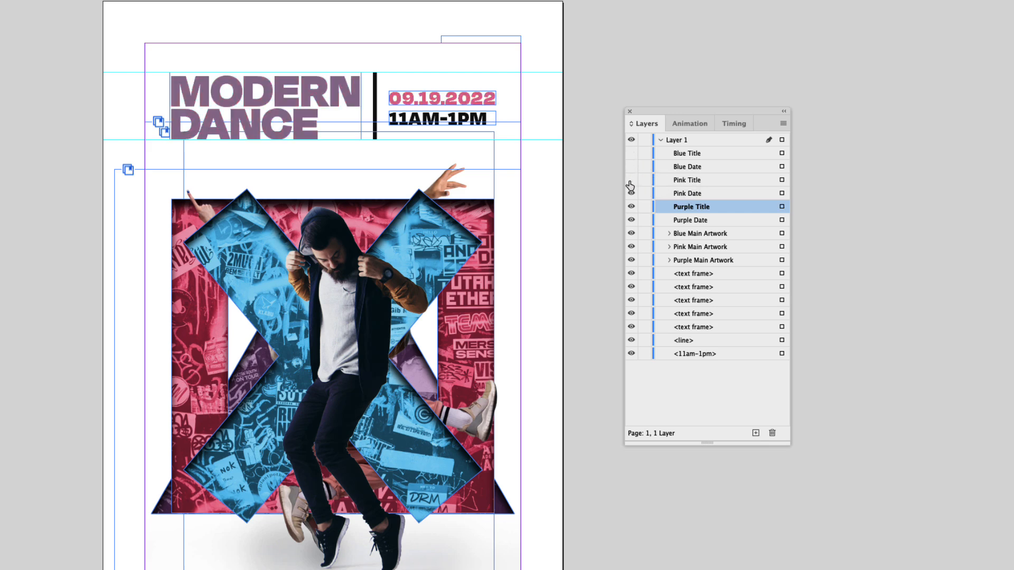
pyautogui.click(631, 179)
pyautogui.click(631, 166)
pyautogui.click(631, 153)
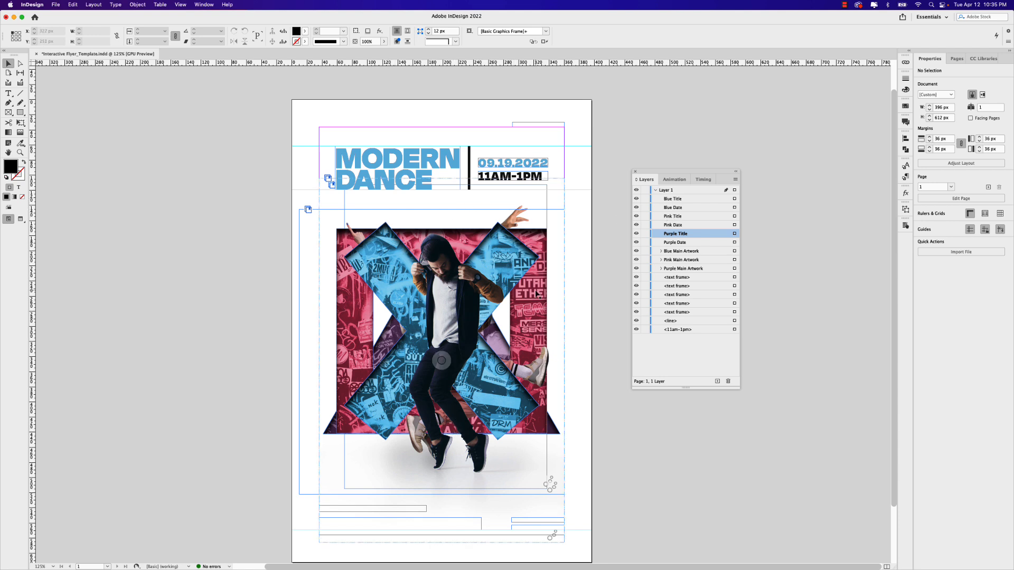
# - Hide the Pink Title, Pink Date, Purple Title and Purple Date frames
pyautogui.click(635, 217)
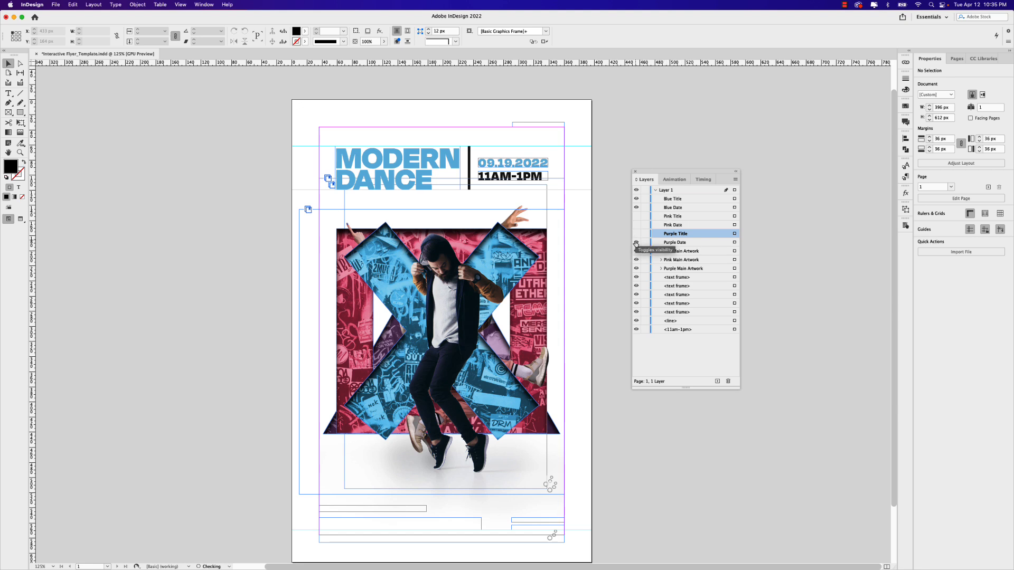
pyautogui.click(636, 244)
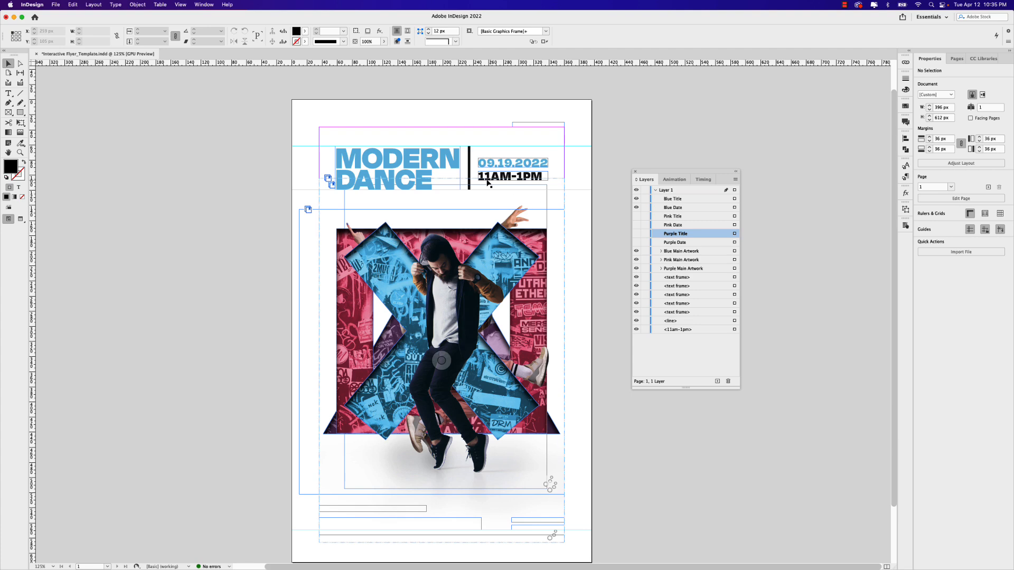
# - Animate Blue Title with the Fade In preset, a 3-second duration, opacity None and Hide After Animating enabled
pyautogui.click(734, 199)
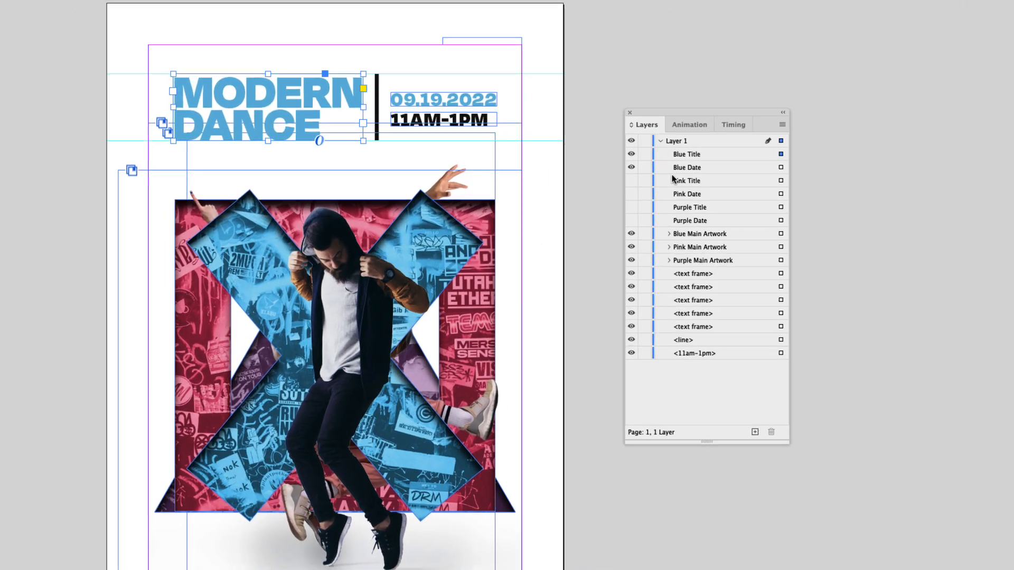
pyautogui.click(681, 125)
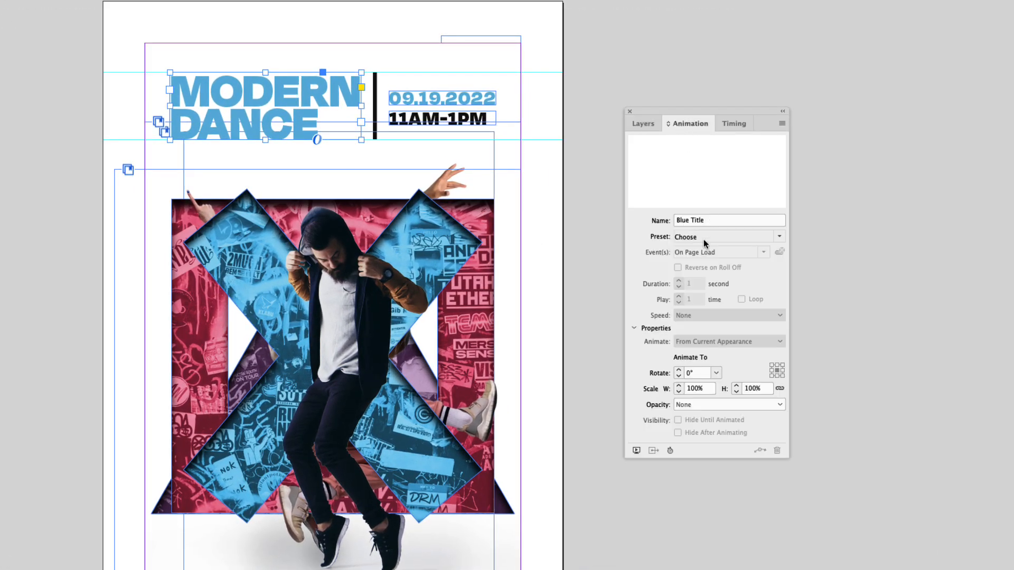
pyautogui.click(779, 237)
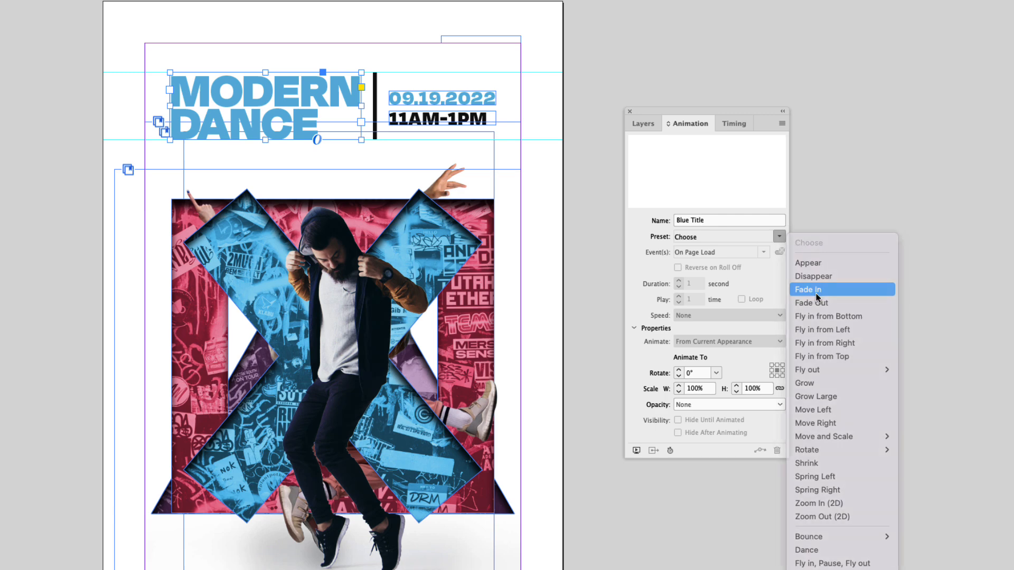
pyautogui.click(816, 290)
pyautogui.click(692, 284)
pyautogui.write('3')
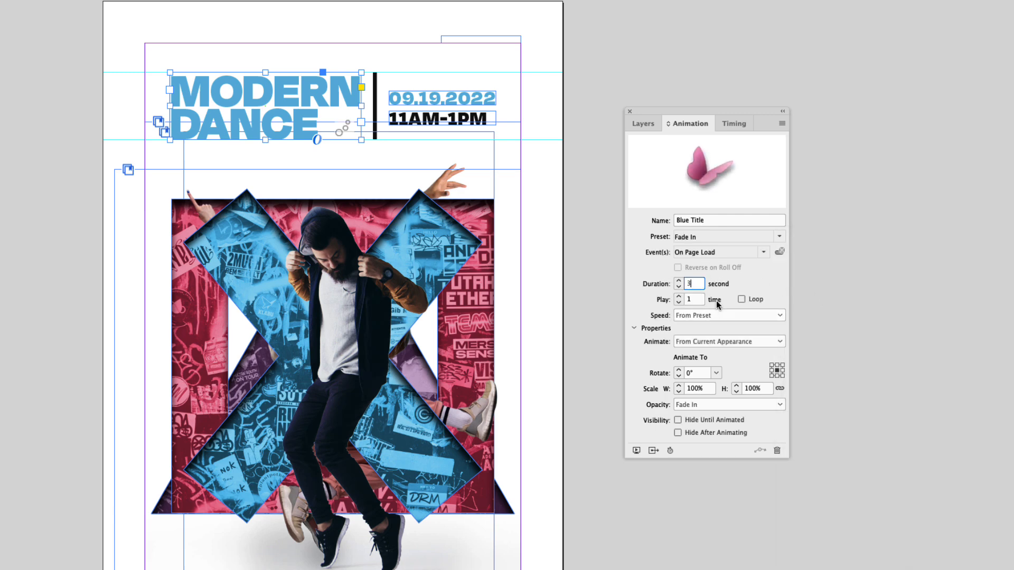
pyautogui.press('Tab')
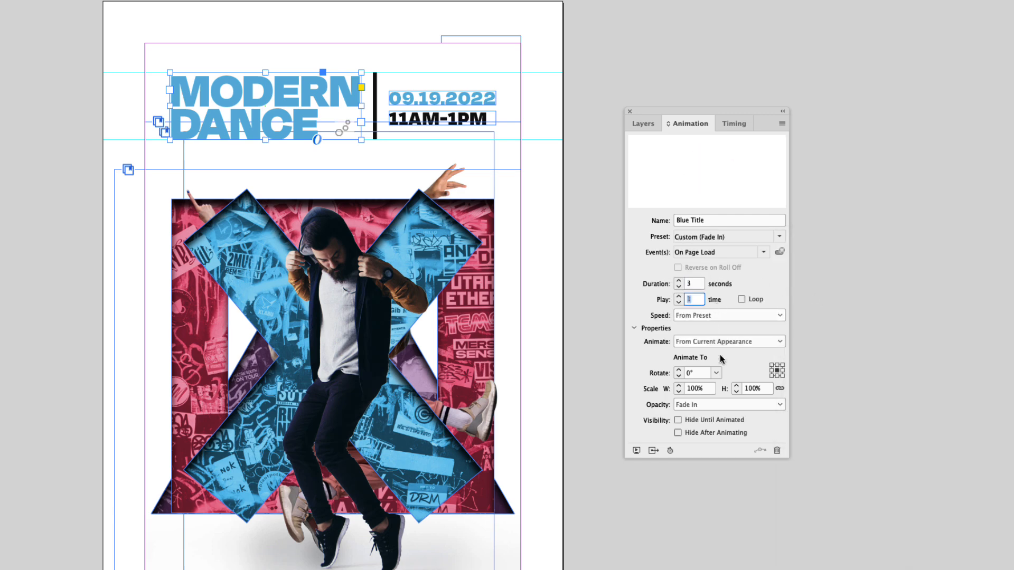
pyautogui.click(693, 398)
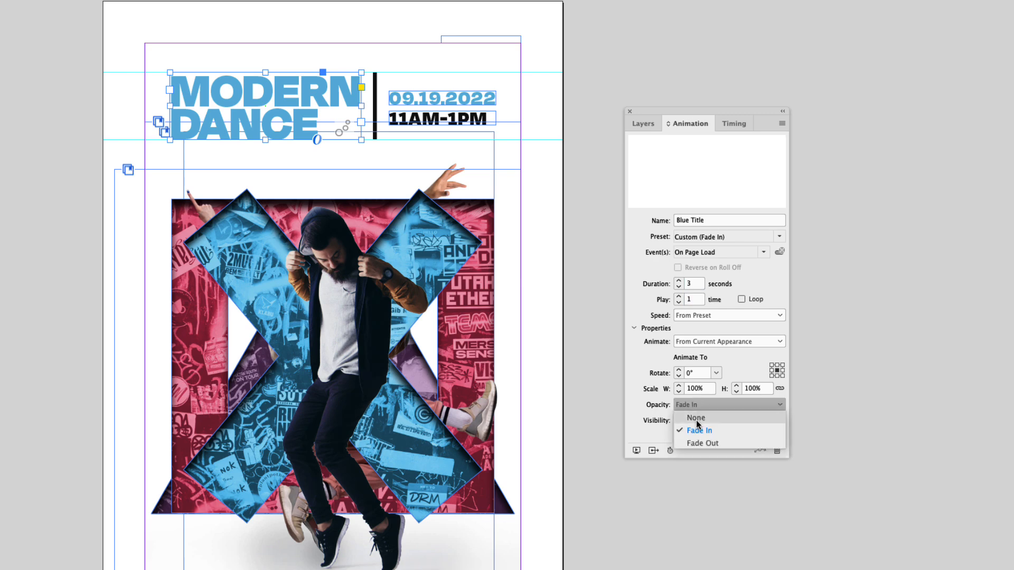
pyautogui.click(696, 420)
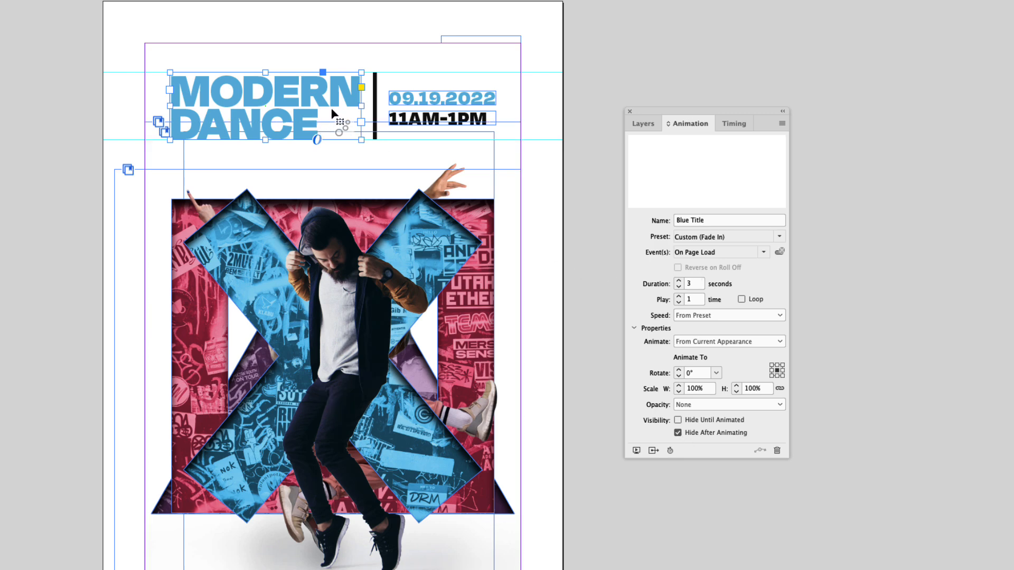
# - Animate Blue Date with the Fade In preset, a 3-second duration, opacity None and Hide After Animating enabled
pyautogui.click(414, 96)
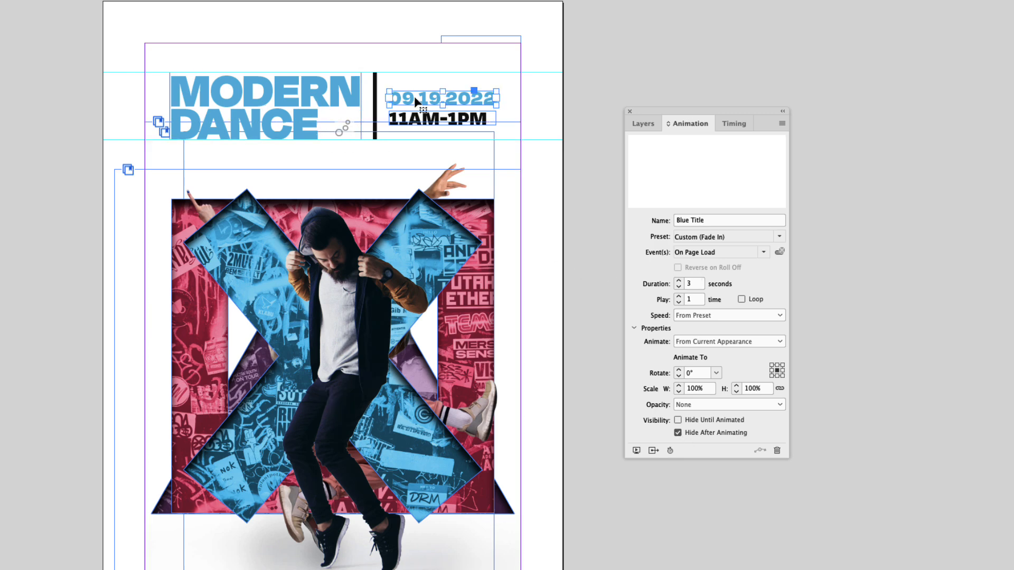
pyautogui.click(779, 236)
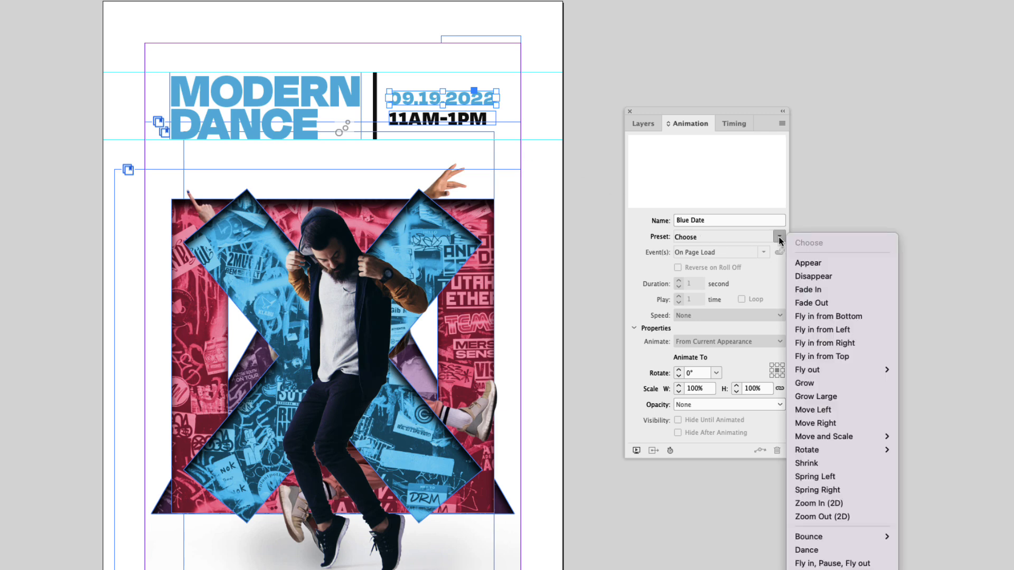
pyautogui.click(815, 290)
pyautogui.doubleClick(691, 284)
pyautogui.write('3')
pyautogui.press('Tab')
pyautogui.click(703, 406)
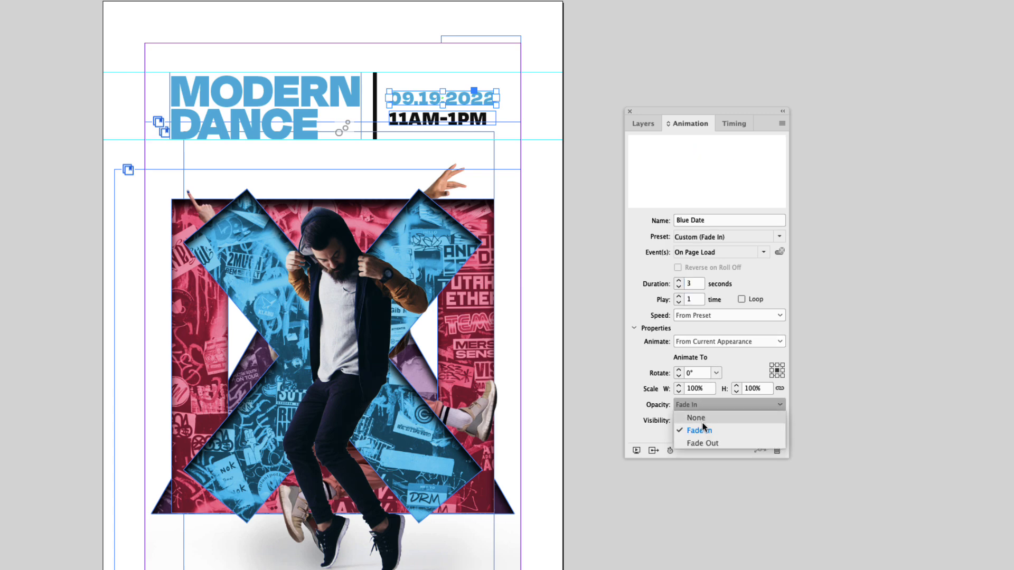
pyautogui.click(708, 418)
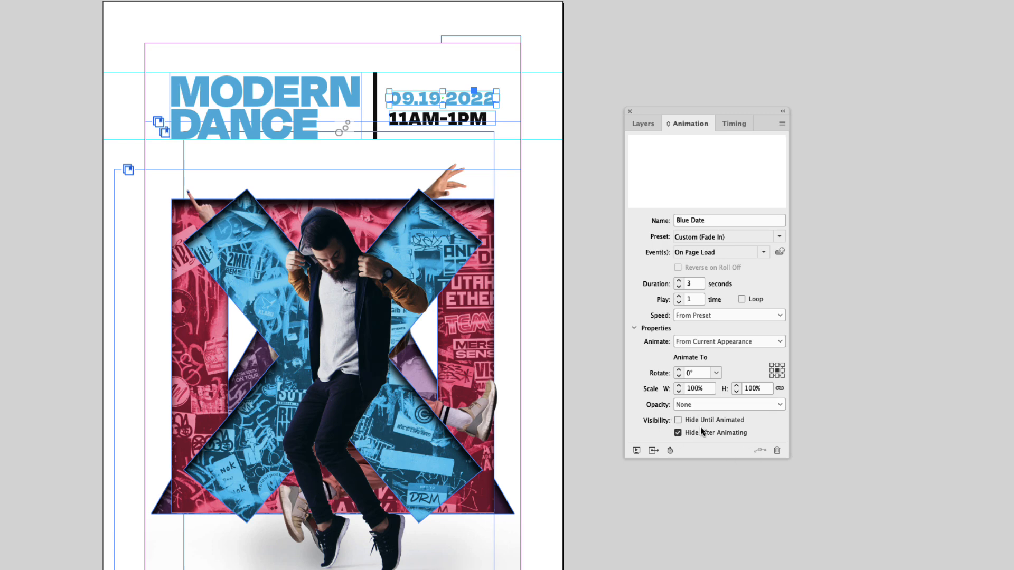
# - Hide Blue Title and Blue Date and show Pink Title and Pink Date in the layer list
pyautogui.click(647, 125)
pyautogui.click(631, 153)
pyautogui.click(631, 166)
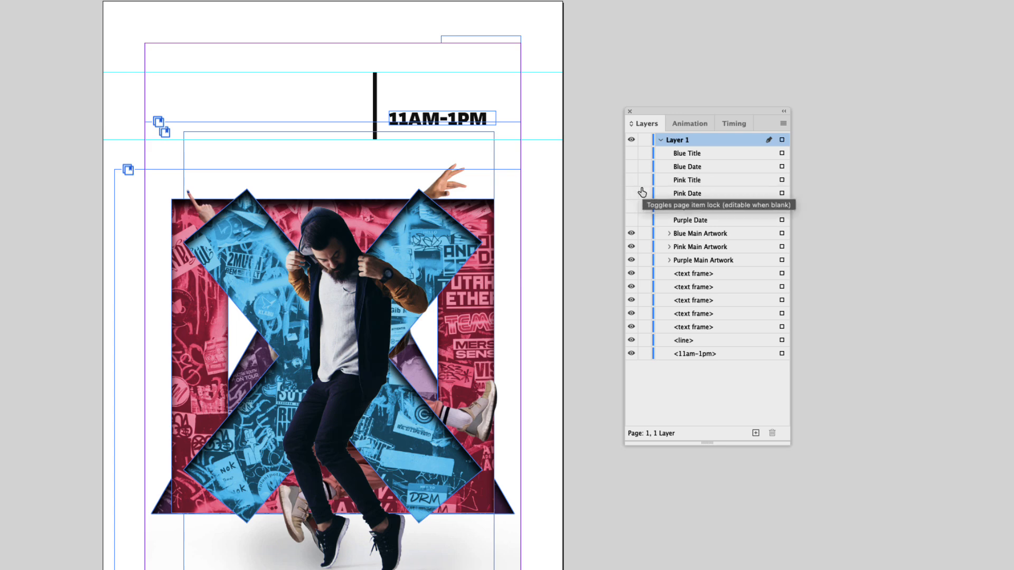
pyautogui.click(631, 180)
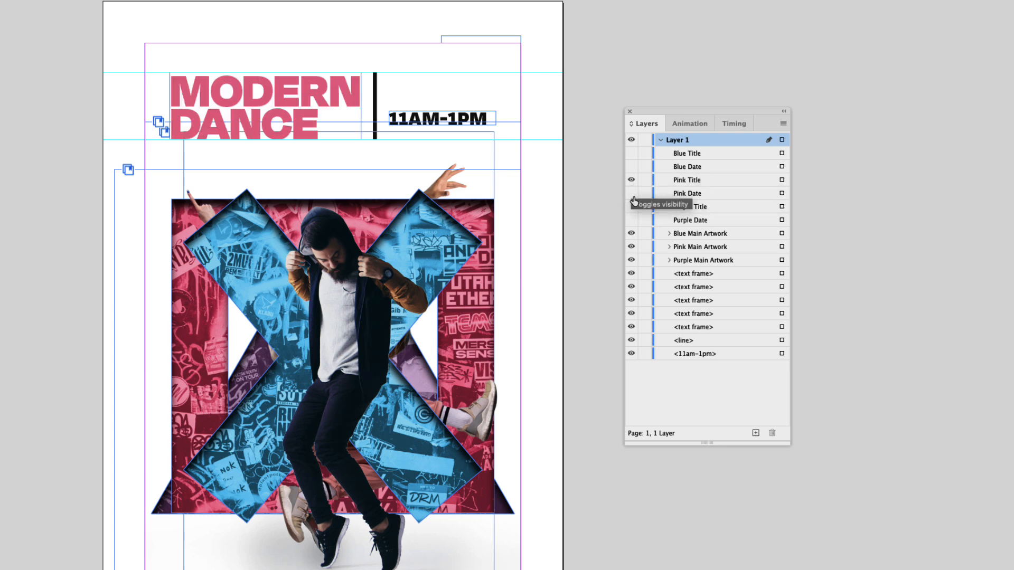
pyautogui.click(633, 195)
# - Animate Pink Title and Pink Date together with the Fade In preset, 3-second duration, opacity None, Hide Until Animated and Hide After Animating enabled
pyautogui.click(782, 182)
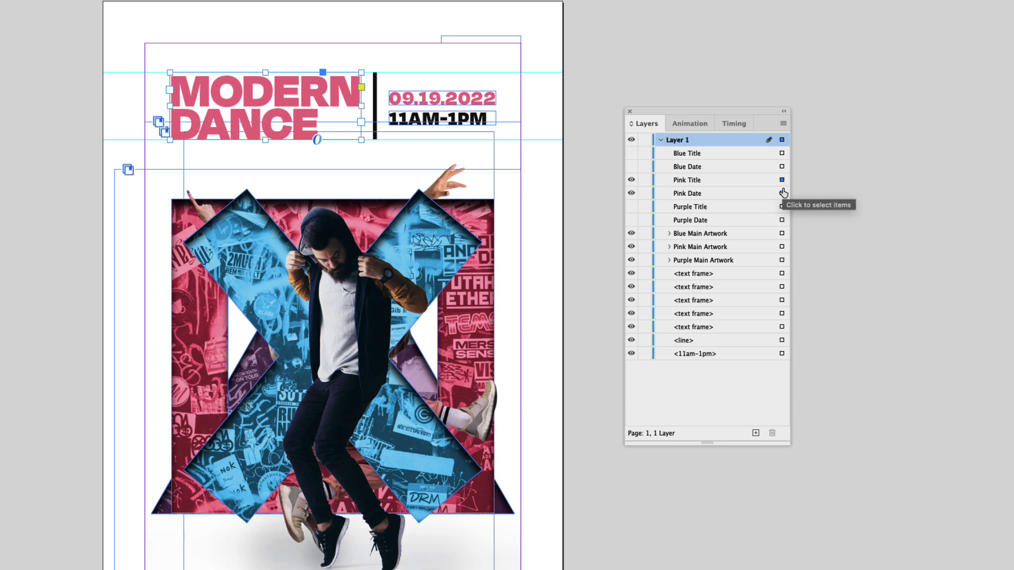
pyautogui.keyDown('shift'); pyautogui.click(781, 193); pyautogui.keyUp('shift')
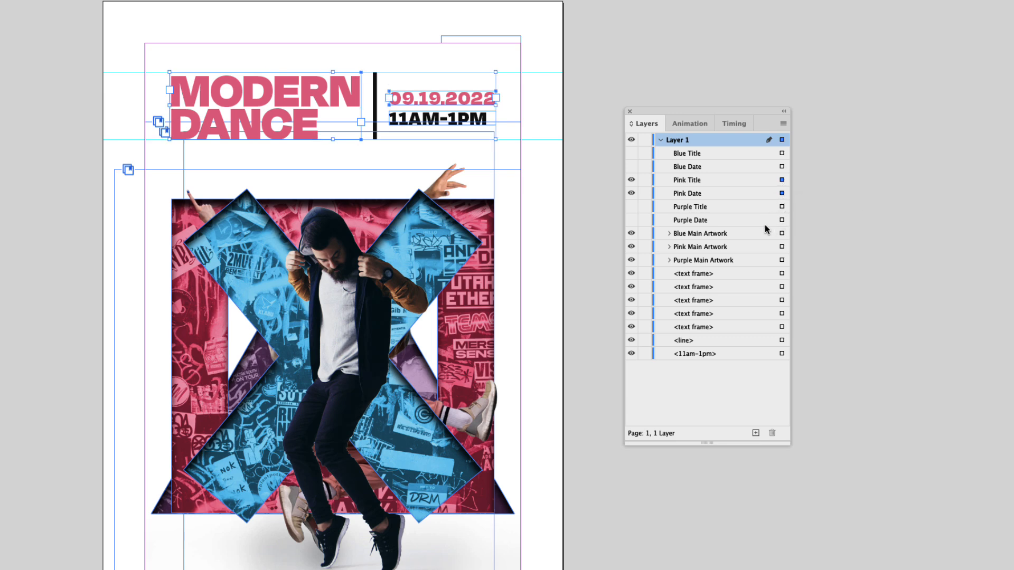
pyautogui.click(687, 125)
pyautogui.click(779, 237)
pyautogui.click(813, 289)
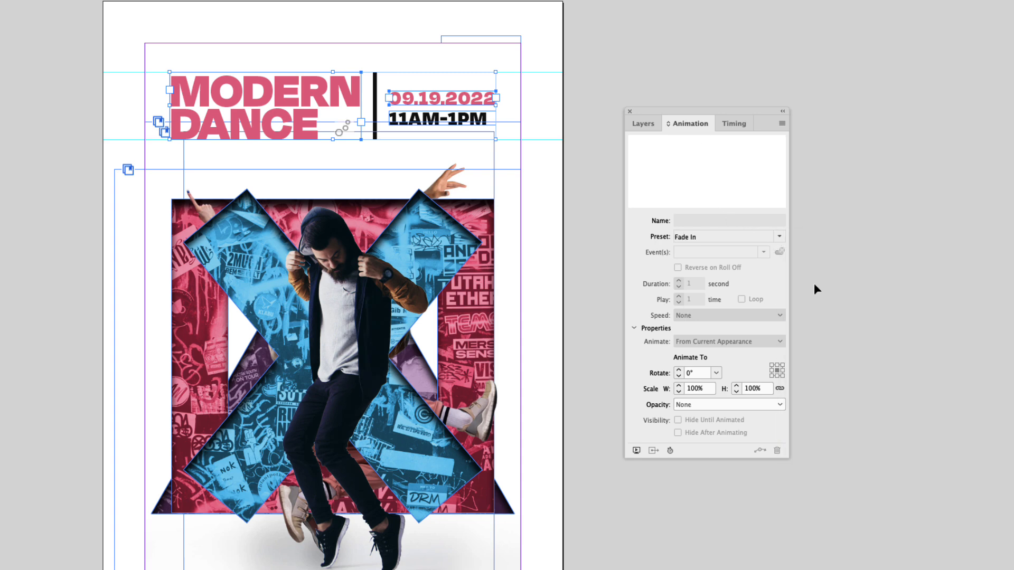
pyautogui.moveTo(692, 283); pyautogui.dragTo(666, 283)
pyautogui.write('3')
pyautogui.press('Tab')
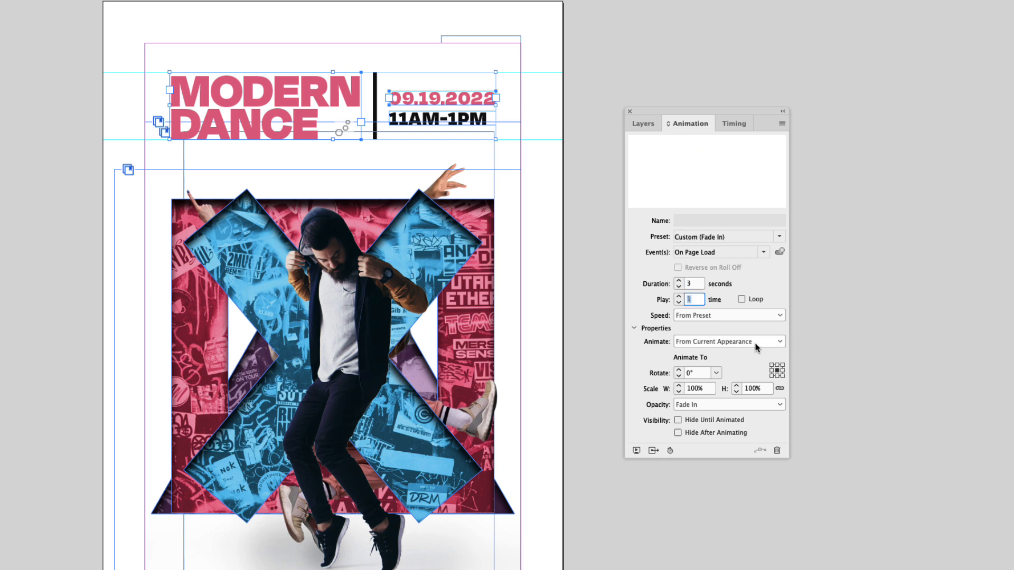
pyautogui.click(703, 405)
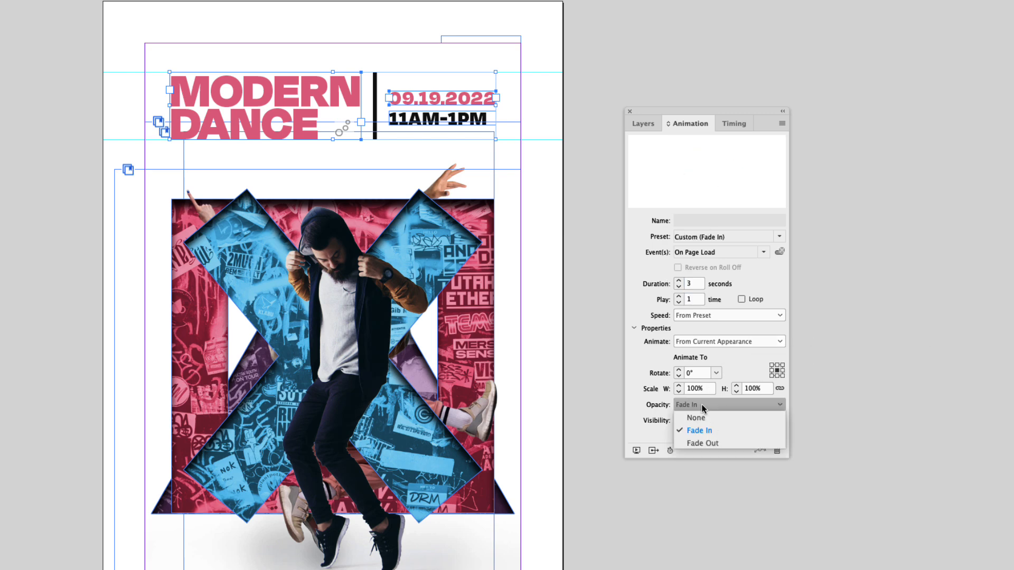
pyautogui.click(702, 419)
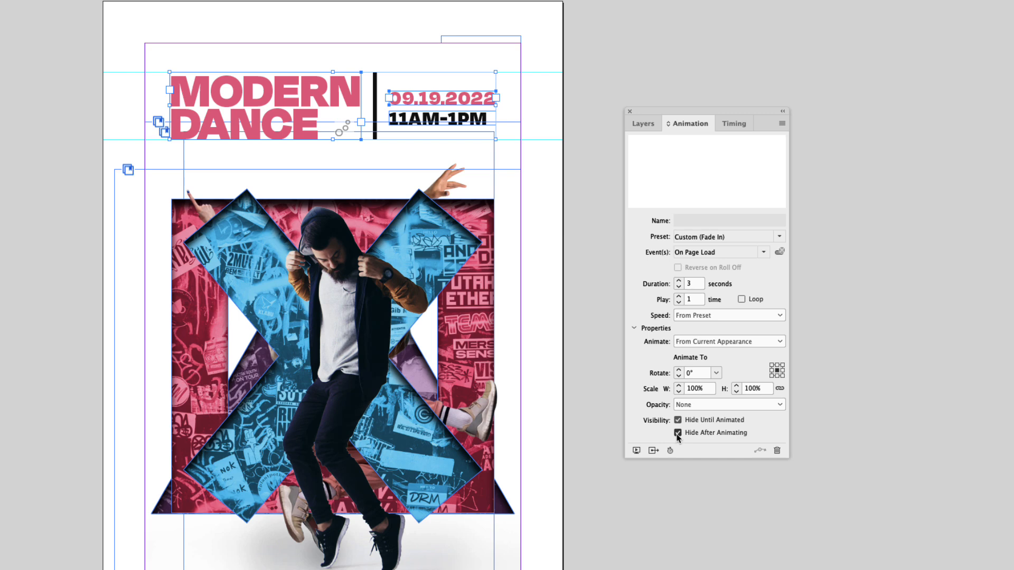
# - Hide Pink Title and Pink Date and show Purple Title and Purple Date in the layer list
pyautogui.click(642, 125)
pyautogui.click(631, 180)
pyautogui.click(631, 193)
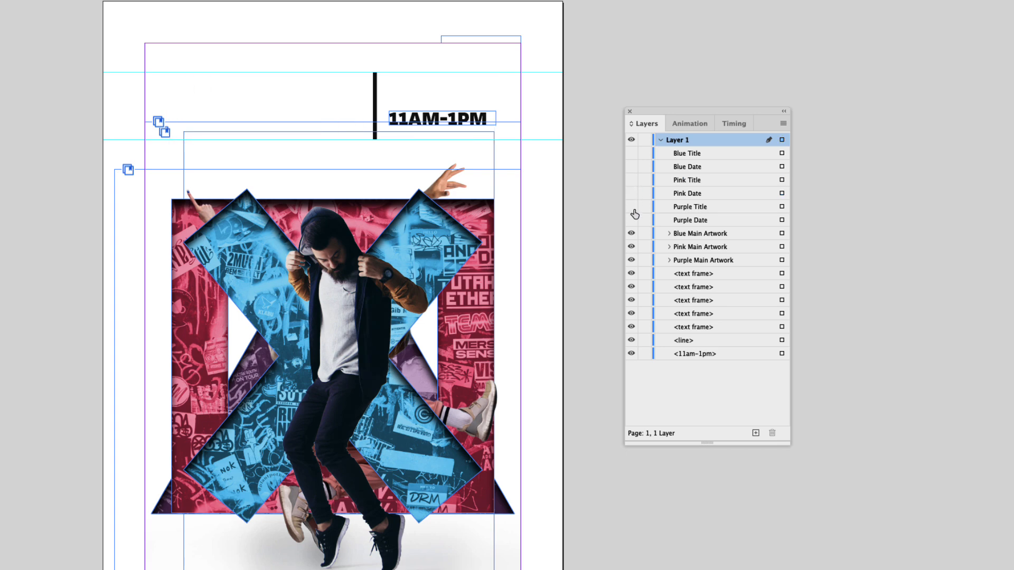
pyautogui.click(632, 206)
pyautogui.click(631, 220)
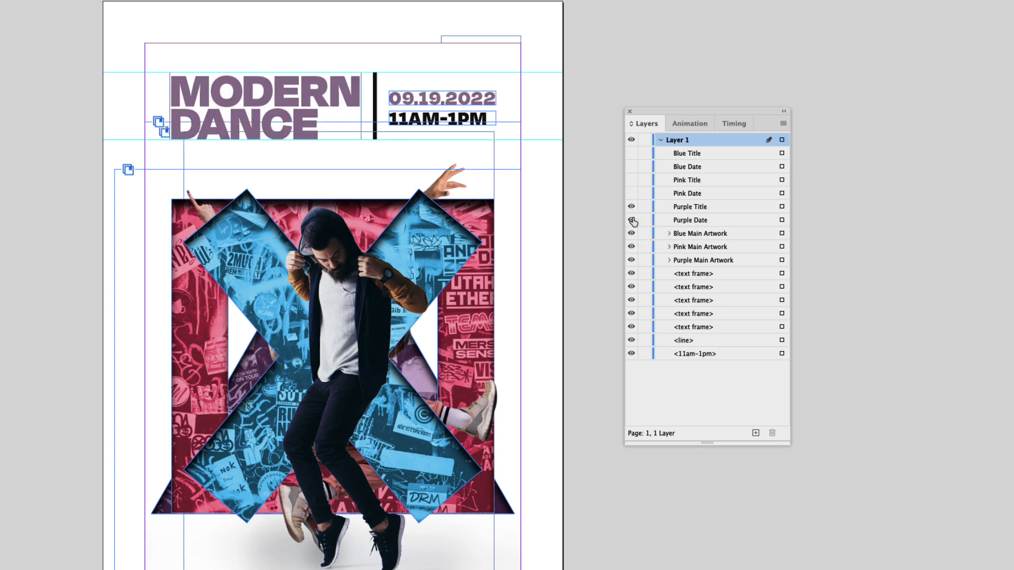
# - Animate Purple Title and Purple Date together with the Fade In preset, a 3-second duration, opacity None and Hide Until Animated enabled
pyautogui.click(782, 206)
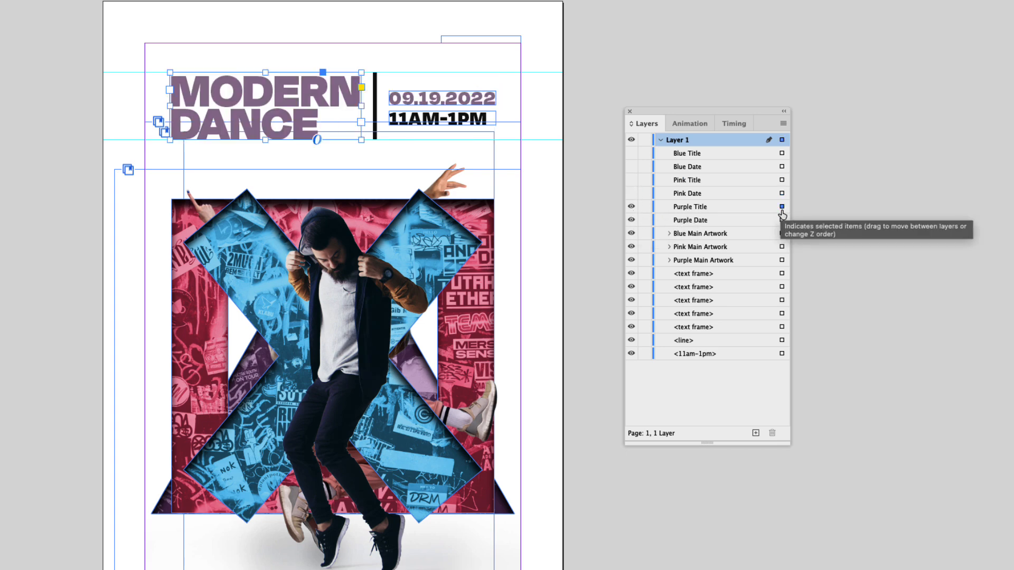
pyautogui.keyDown('shift'); pyautogui.click(782, 219); pyautogui.keyUp('shift')
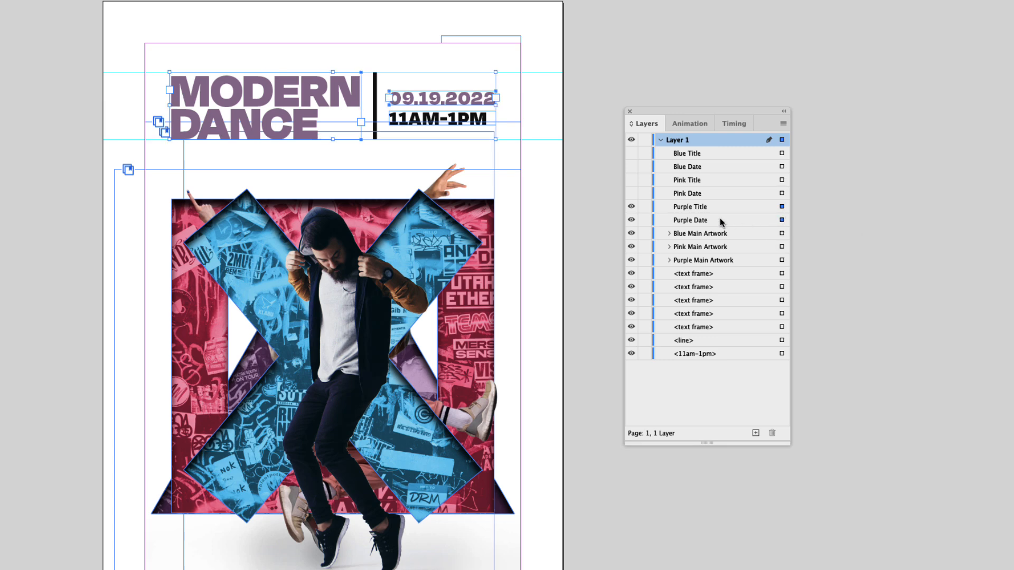
pyautogui.click(706, 124)
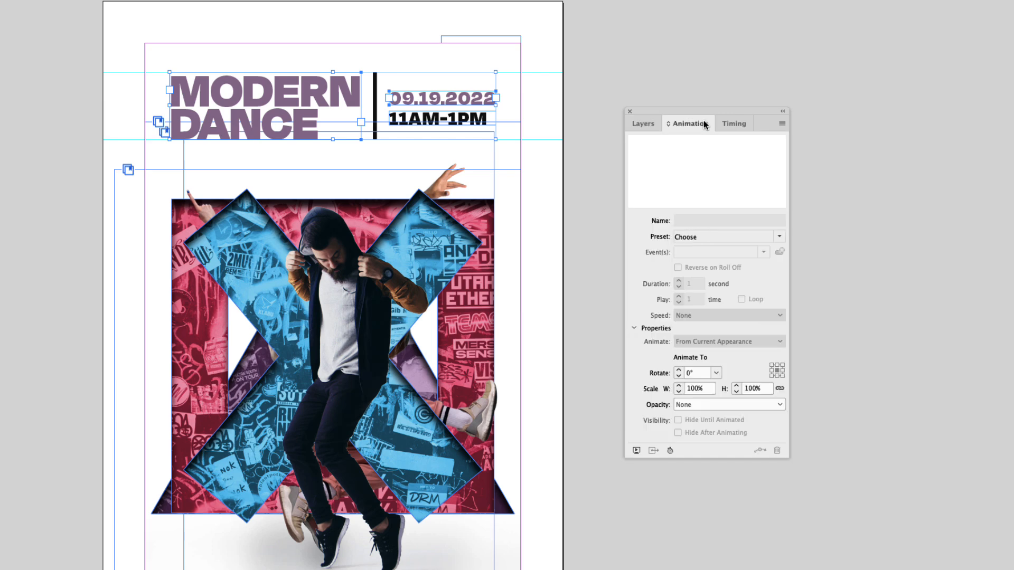
pyautogui.click(779, 237)
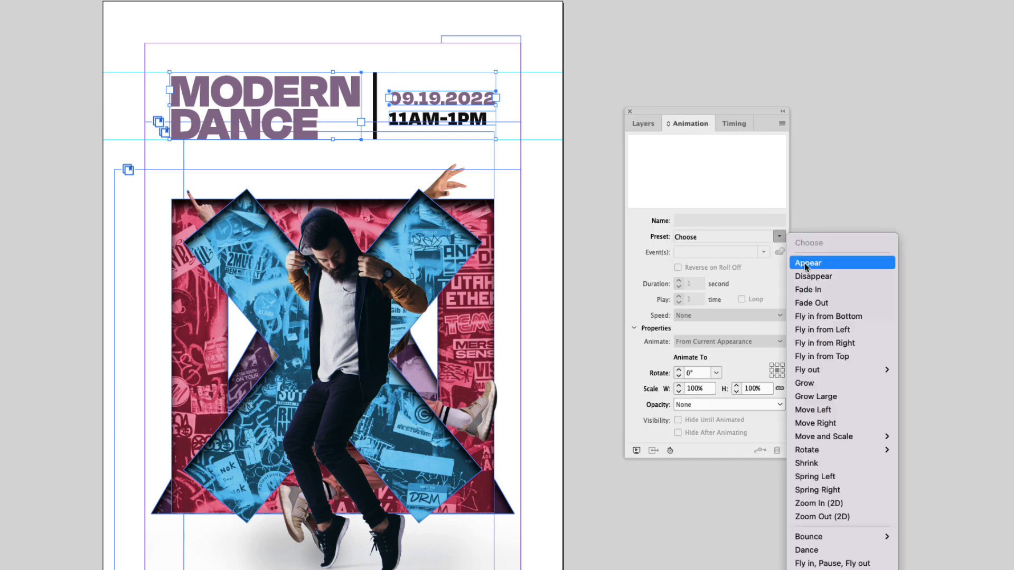
pyautogui.click(808, 290)
pyautogui.click(678, 286)
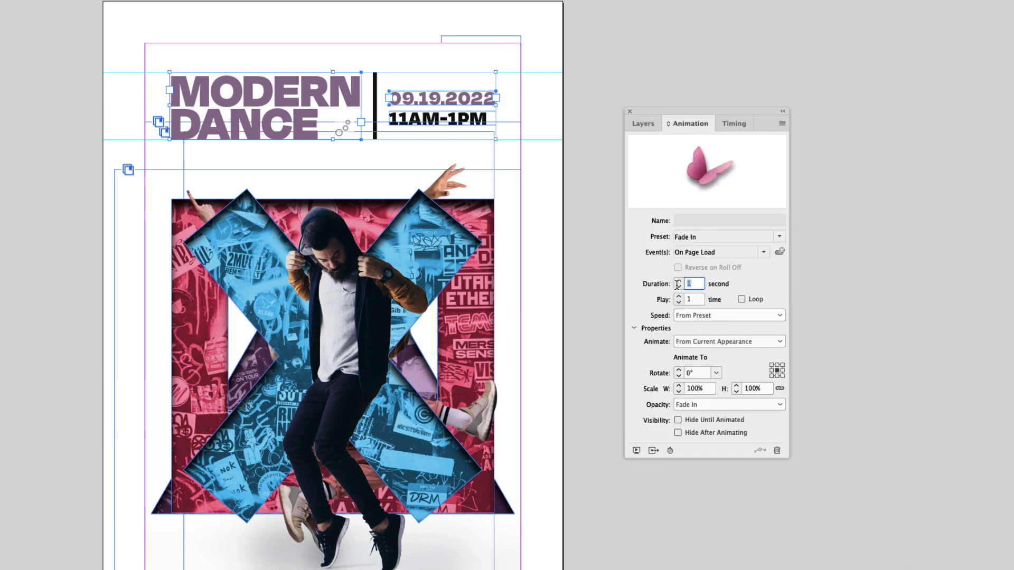
pyautogui.write('3')
pyautogui.press('Tab')
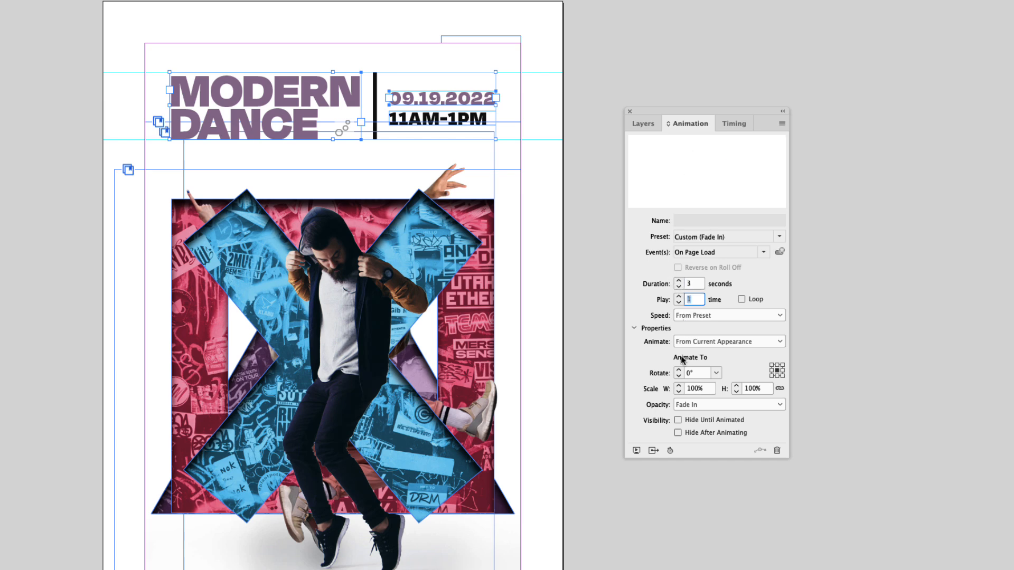
pyautogui.click(698, 405)
pyautogui.click(702, 417)
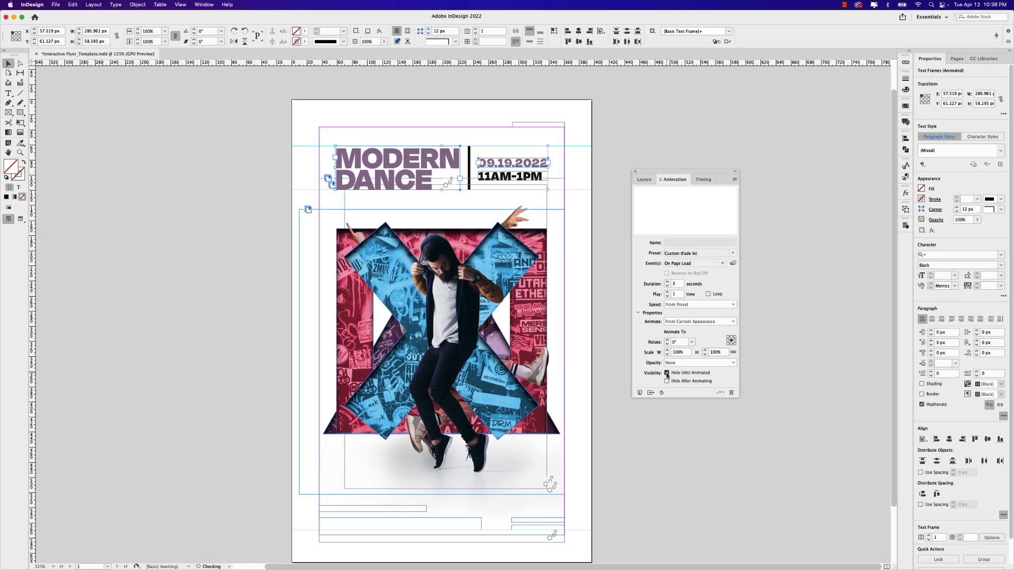
pyautogui.click(673, 397)
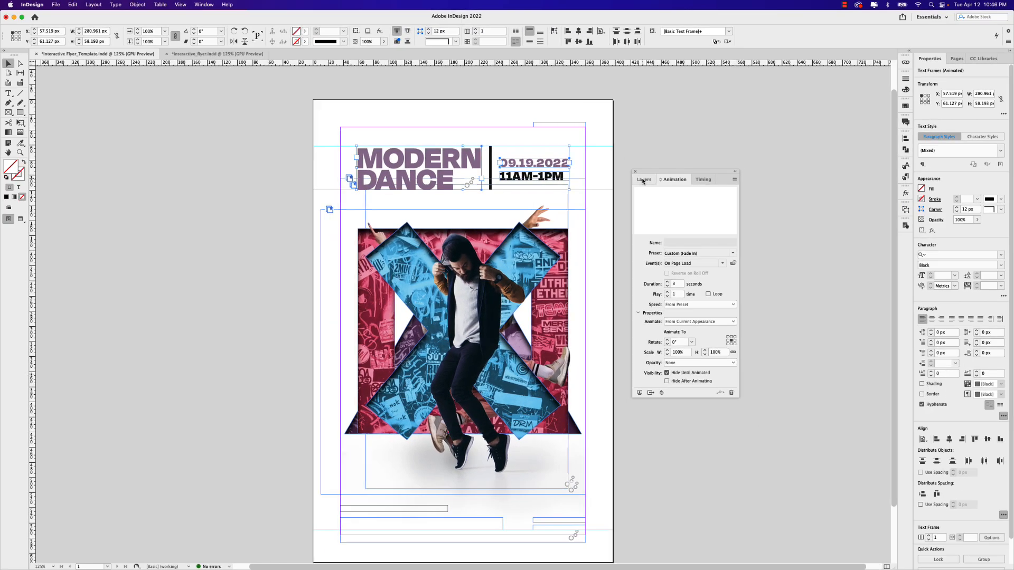
# - Show the Blue and Pink Title and Date frames again and hide the Pink Main Artwork and Purple Main Artwork groups
pyautogui.click(644, 179)
pyautogui.moveTo(637, 200); pyautogui.dragTo(626, 227)
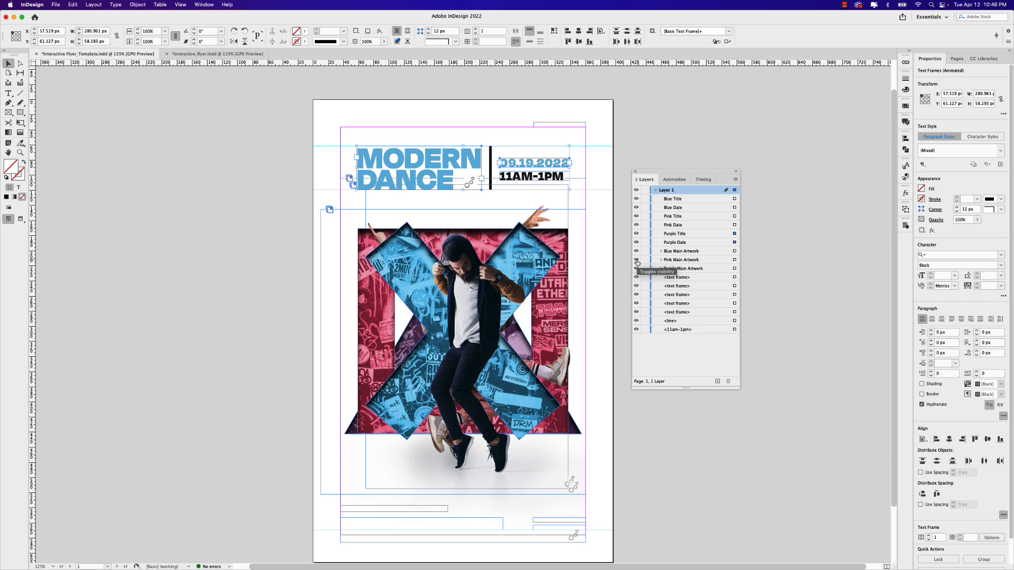
pyautogui.click(637, 261)
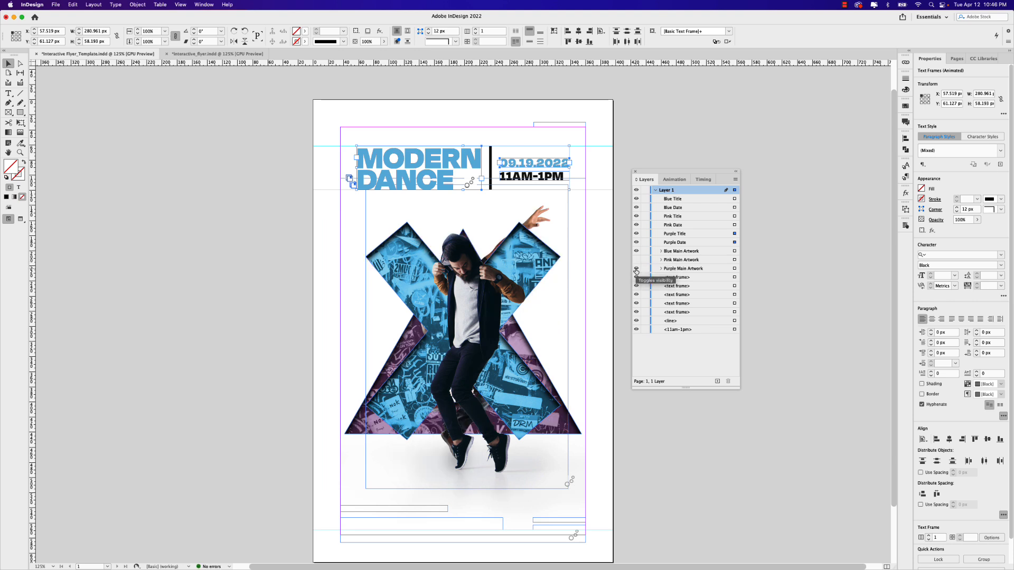
pyautogui.click(636, 268)
pyautogui.click(231, 249)
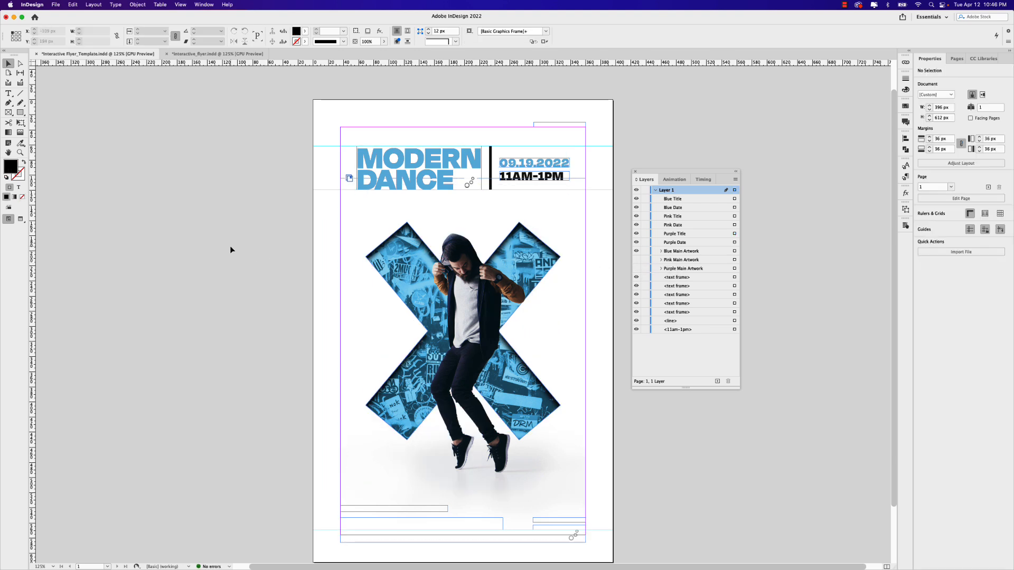
# - Paste the three copied dancer name frames and place them on the pasteboard beside the page at X -115 px, Y 160 px
pyautogui.press('super+v')
pyautogui.moveTo(475, 321); pyautogui.dragTo(265, 264)
pyautogui.scroll(3, 288, 227)
pyautogui.hscroll(2, 288, 227)
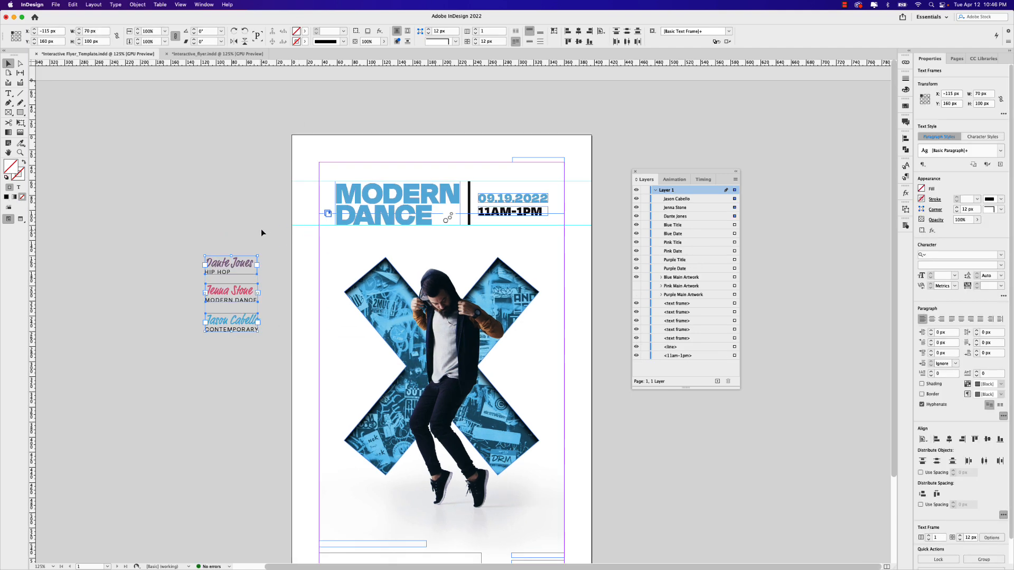
pyautogui.moveTo(287, 307); pyautogui.dragTo(293, 257)
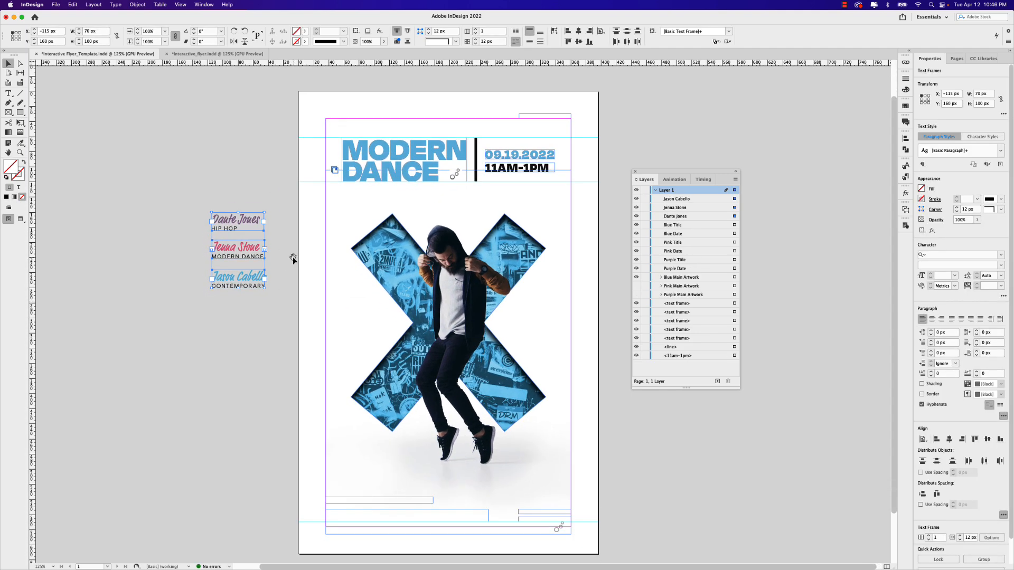
pyautogui.click(238, 190)
# - Examine the paragraph styles available for the name text in the blue Contemporary dancer frame
pyautogui.click(232, 284)
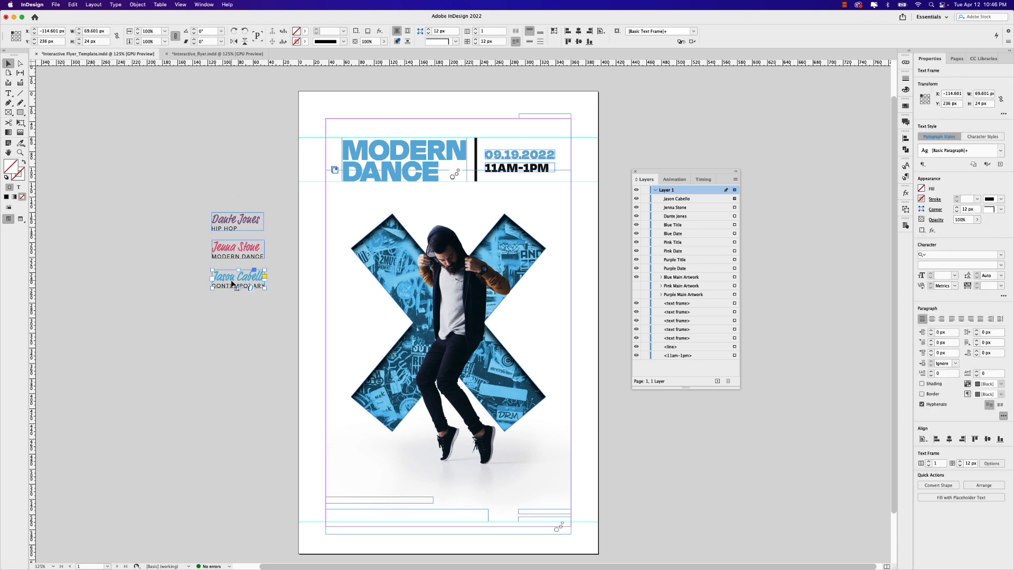
pyautogui.doubleClick(234, 278)
pyautogui.moveTo(234, 277); pyautogui.dragTo(213, 277)
pyautogui.click(1000, 108)
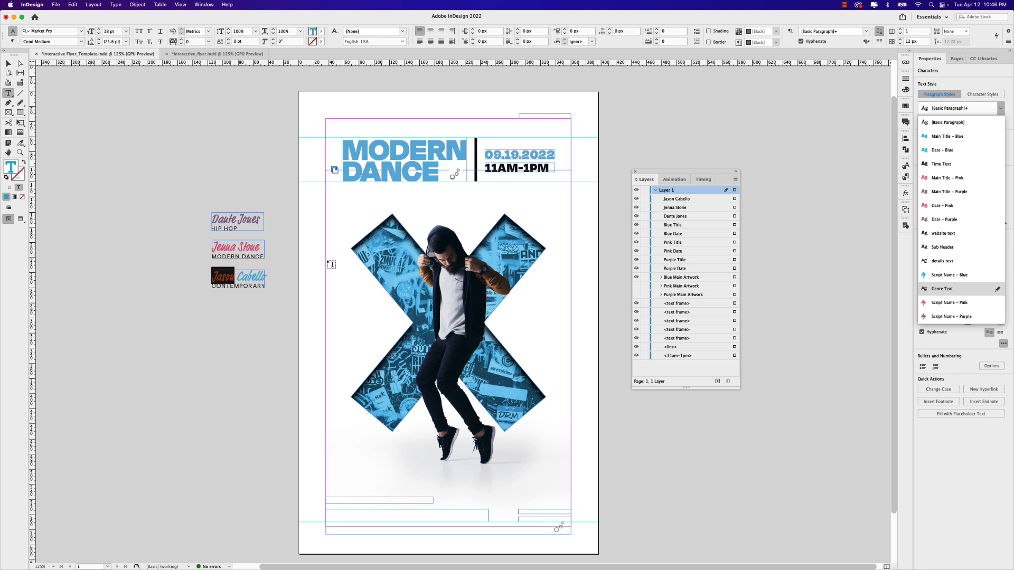
pyautogui.click(239, 287)
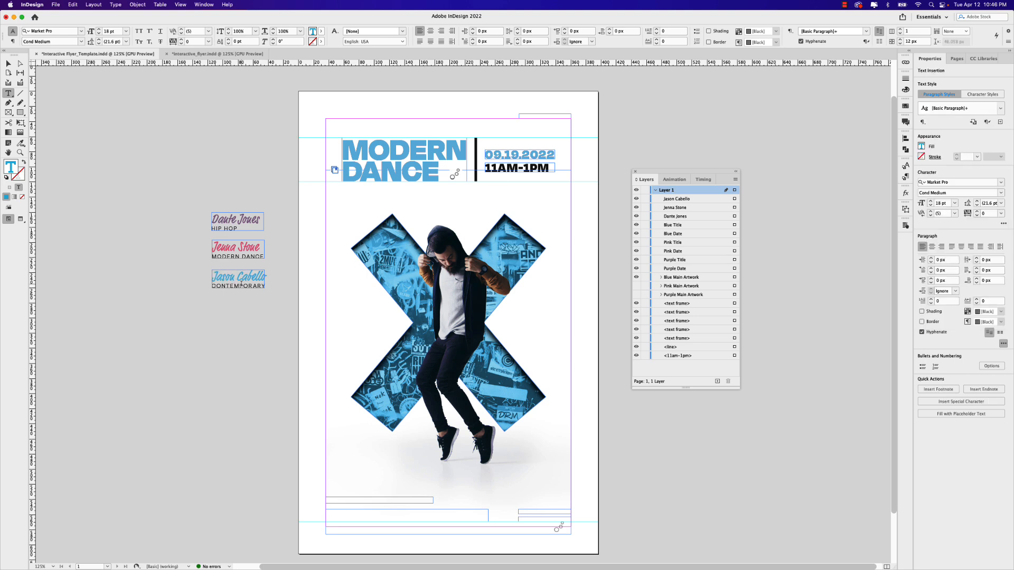
pyautogui.press('Escape')
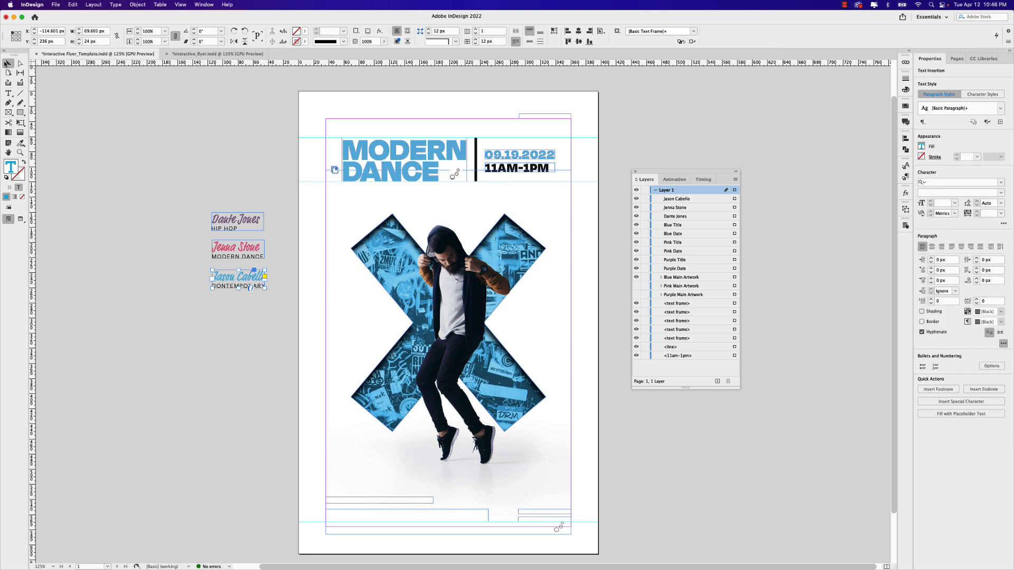
# - Move the Contemporary dancer name frame to X 278 px, Y 294 px beside the blue artwork, and hide both it and Blue Main Artwork
pyautogui.moveTo(240, 286); pyautogui.dragTo(533, 328)
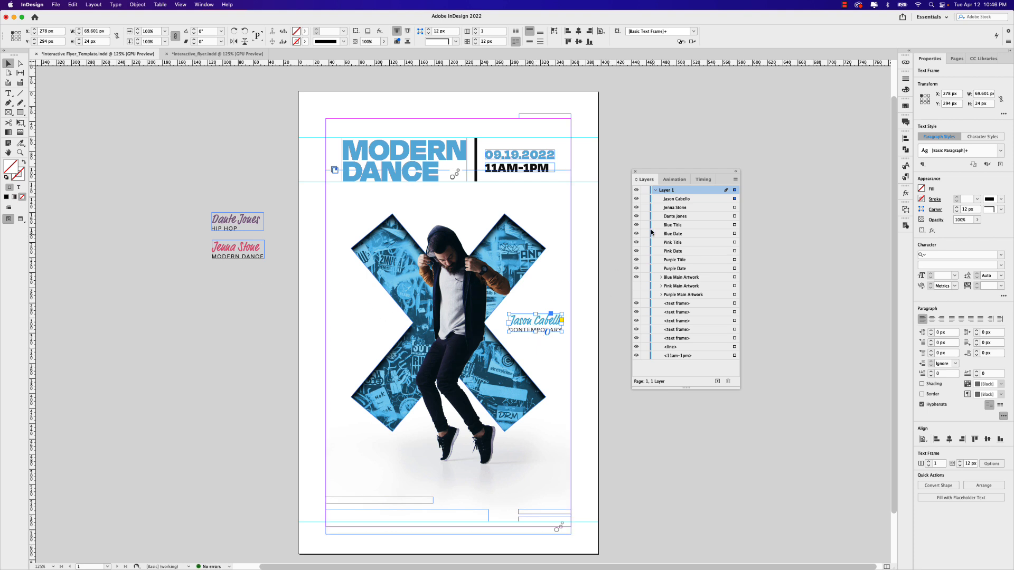
pyautogui.click(636, 199)
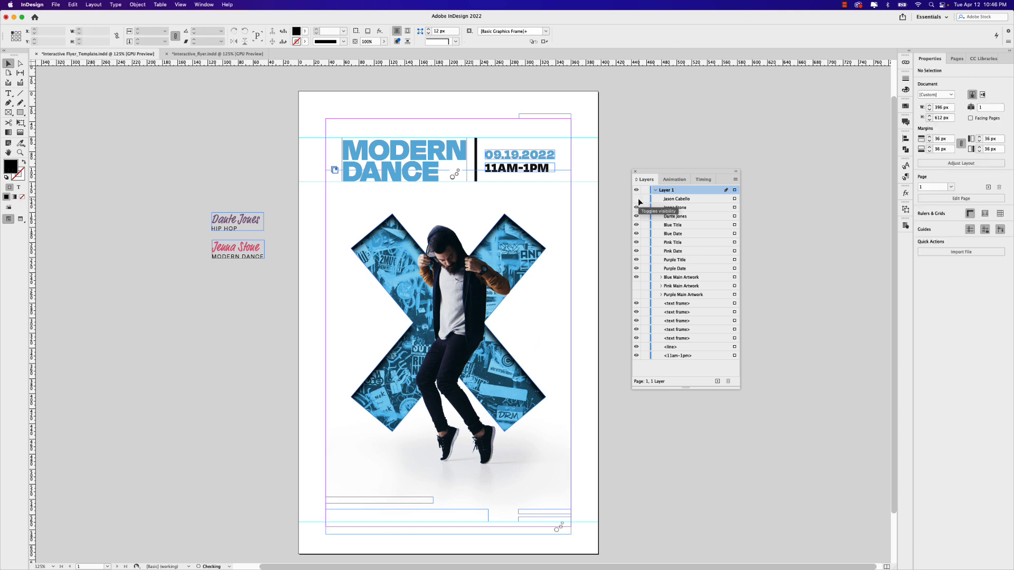
pyautogui.click(636, 228)
pyautogui.click(635, 229)
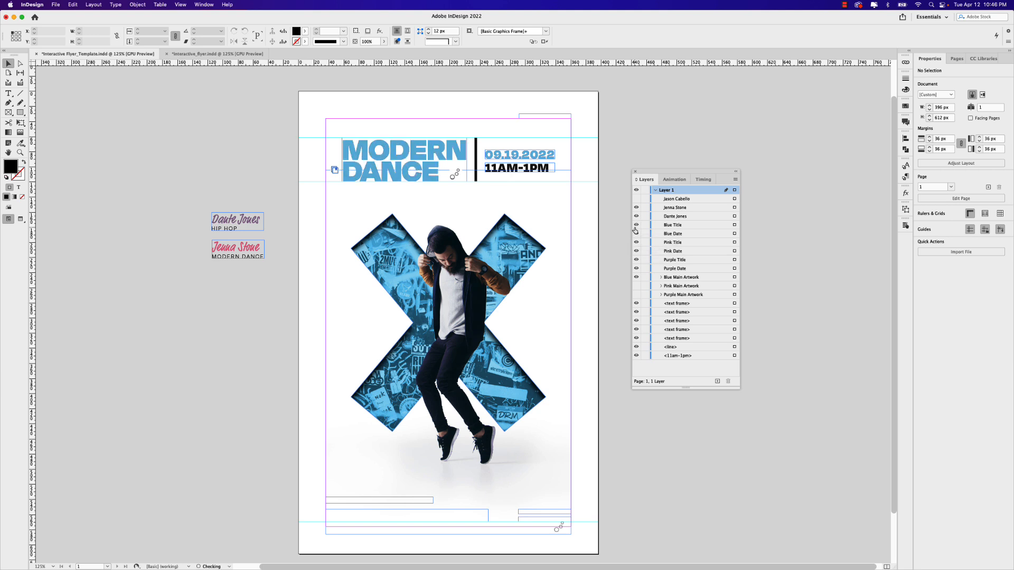
pyautogui.click(636, 278)
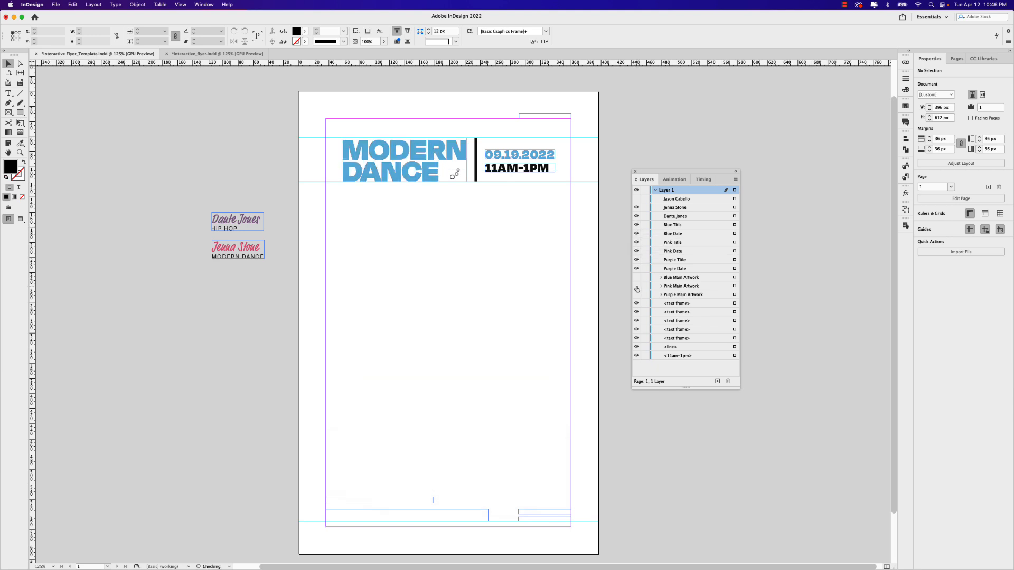
# - With Pink Main Artwork shown, place the Modern Dance dancer name frame below it at X 266 px, Y 450 px, and hide both
pyautogui.click(637, 287)
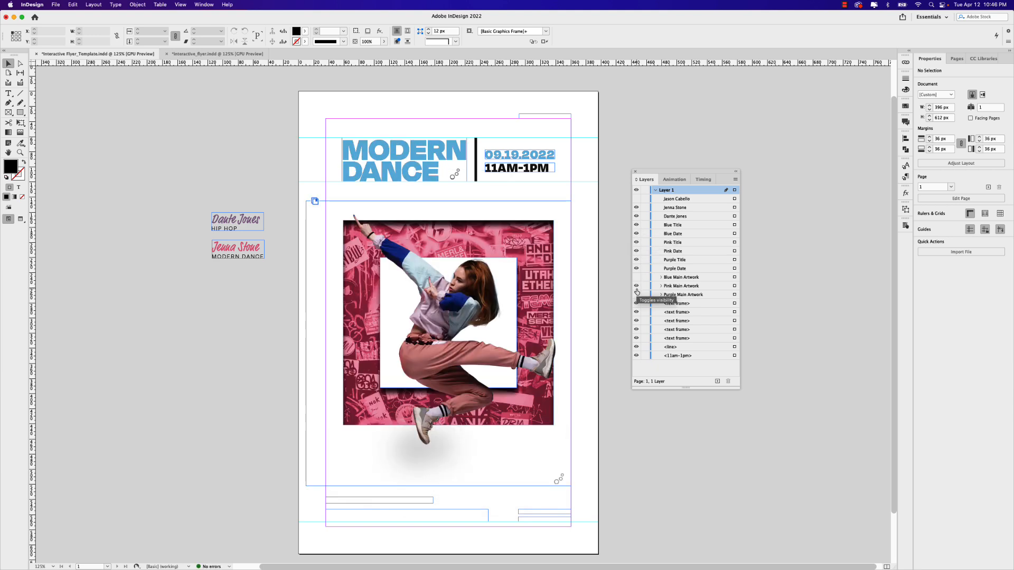
pyautogui.click(227, 253)
pyautogui.moveTo(227, 253); pyautogui.dragTo(515, 444)
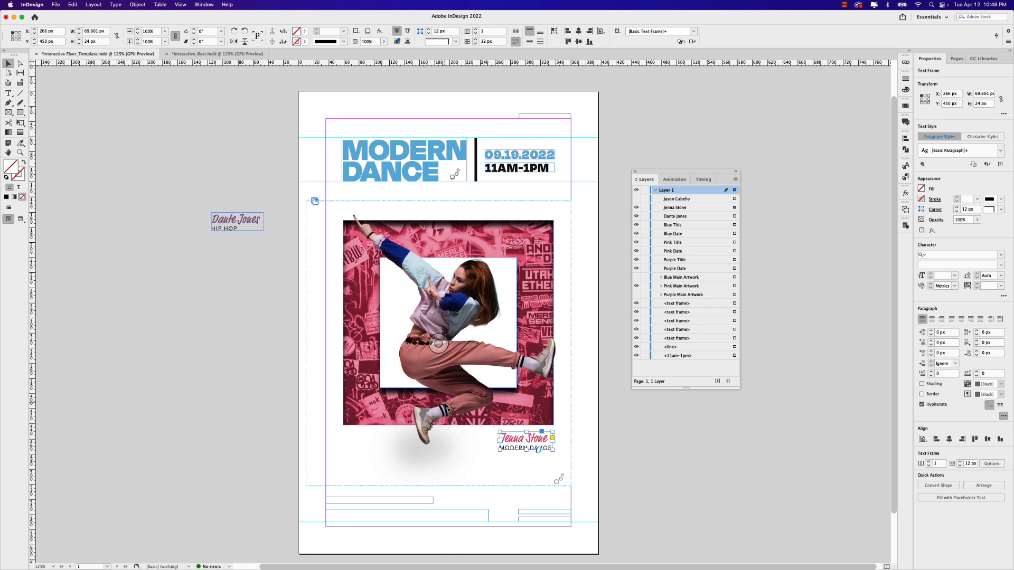
pyautogui.click(636, 286)
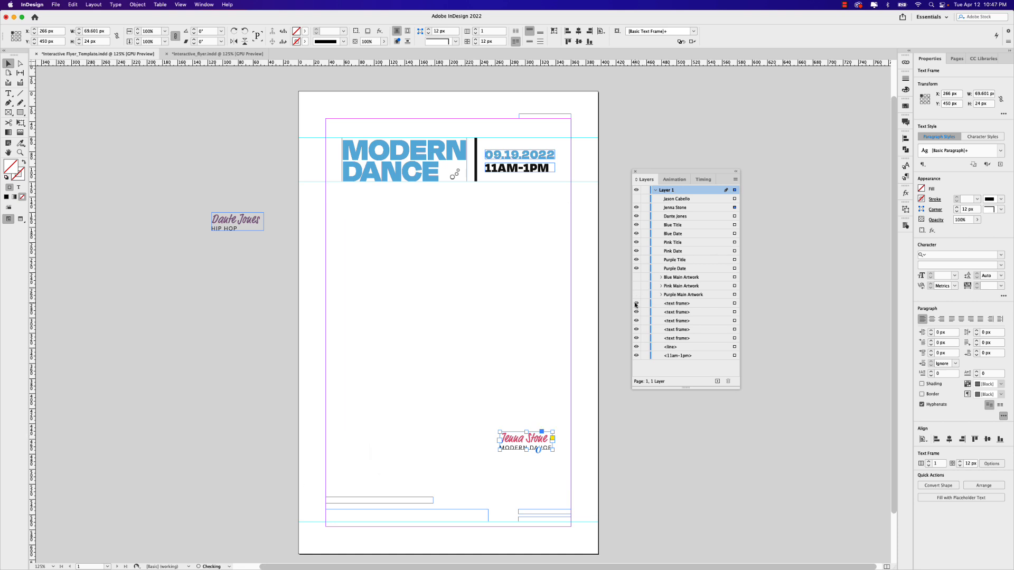
pyautogui.click(637, 208)
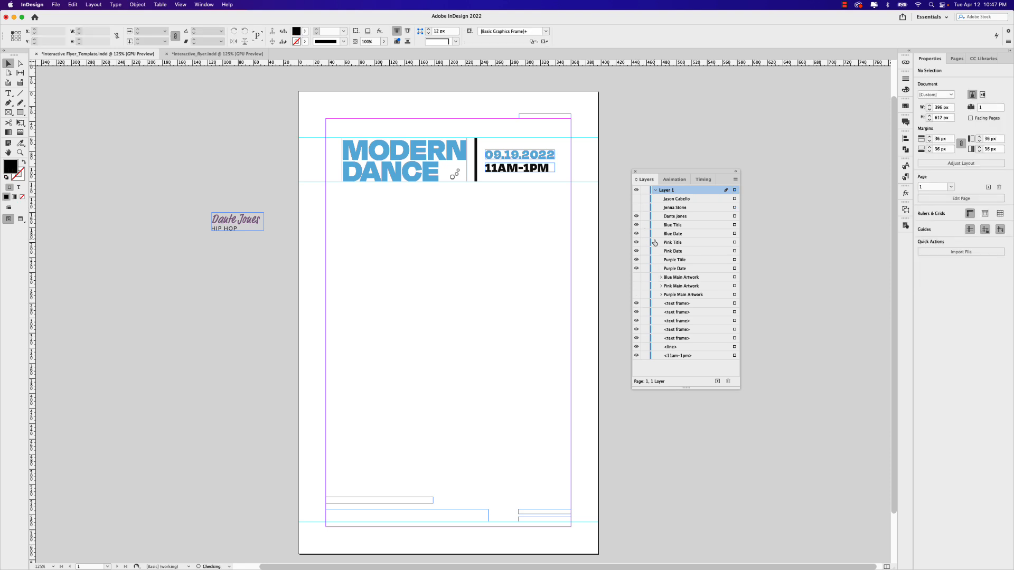
# - With Purple Main Artwork shown, place the Hip Hop dancer name frame beside its triangle at X 57.519 px, Y 209 px, and hide the frame
pyautogui.click(637, 295)
pyautogui.moveTo(246, 230); pyautogui.dragTo(373, 267)
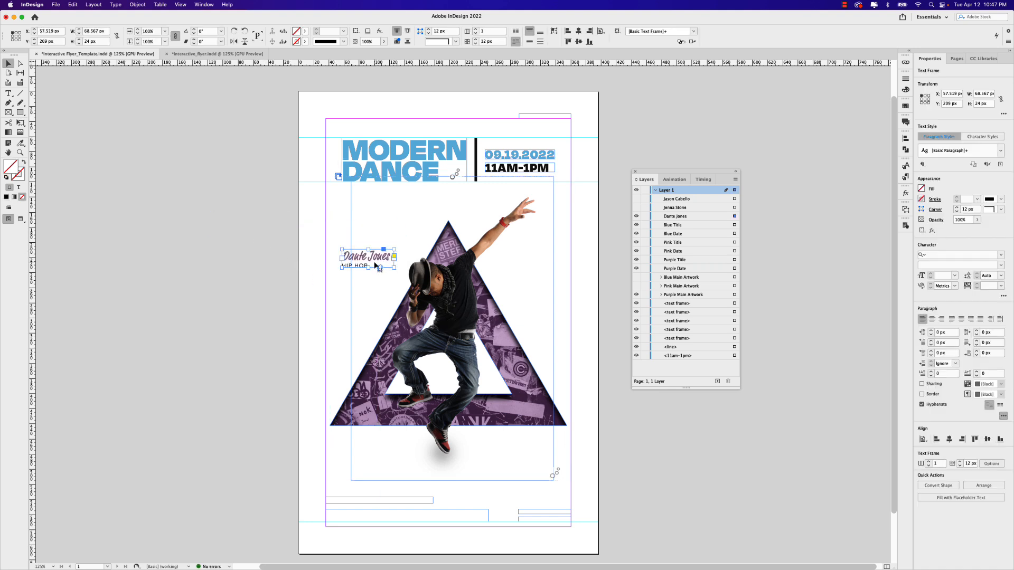
pyautogui.click(636, 216)
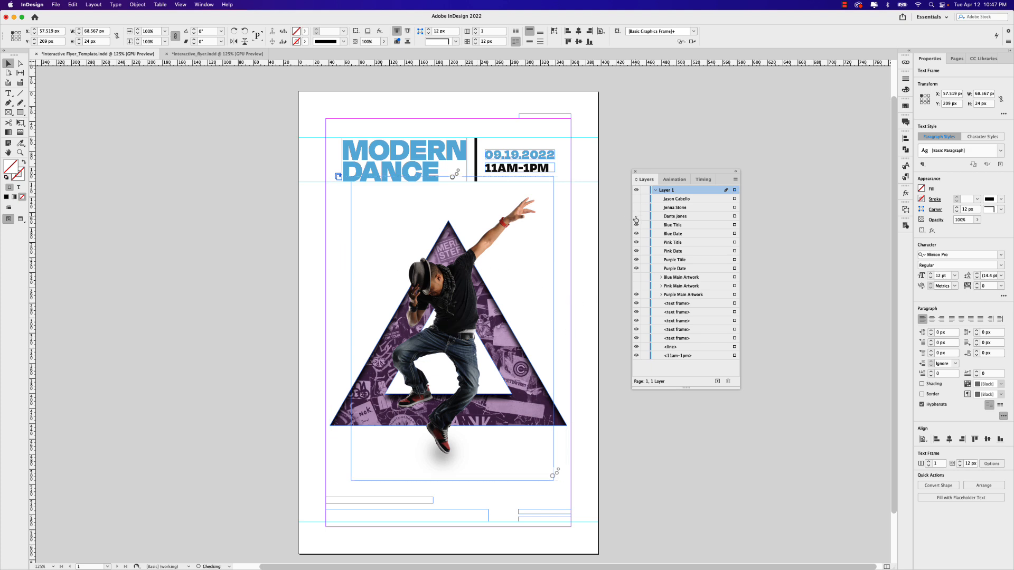
# - Hide Purple Main Artwork and show all three dancer name frames on the page
pyautogui.click(636, 295)
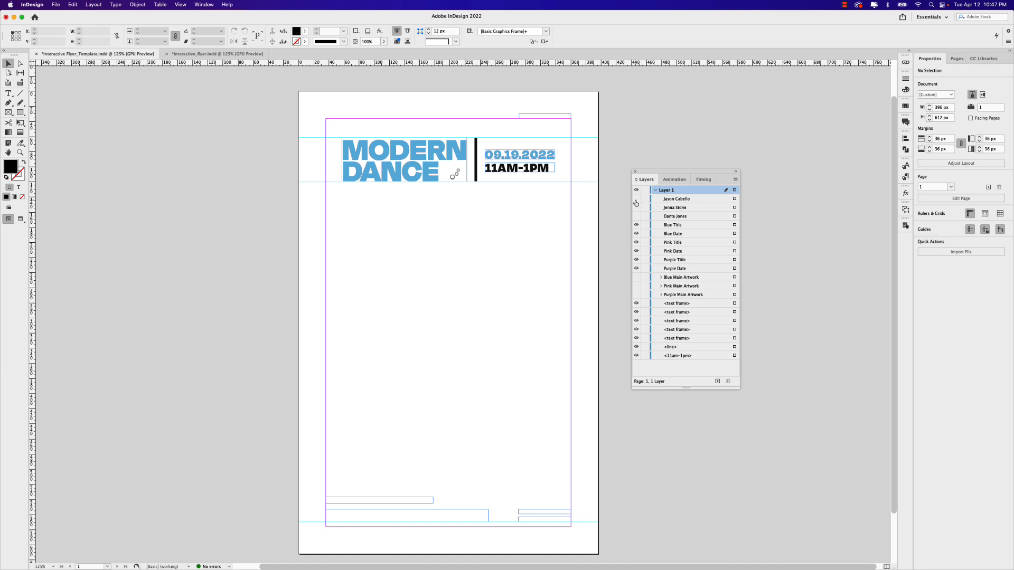
pyautogui.moveTo(636, 203); pyautogui.dragTo(636, 222)
pyautogui.click(734, 198)
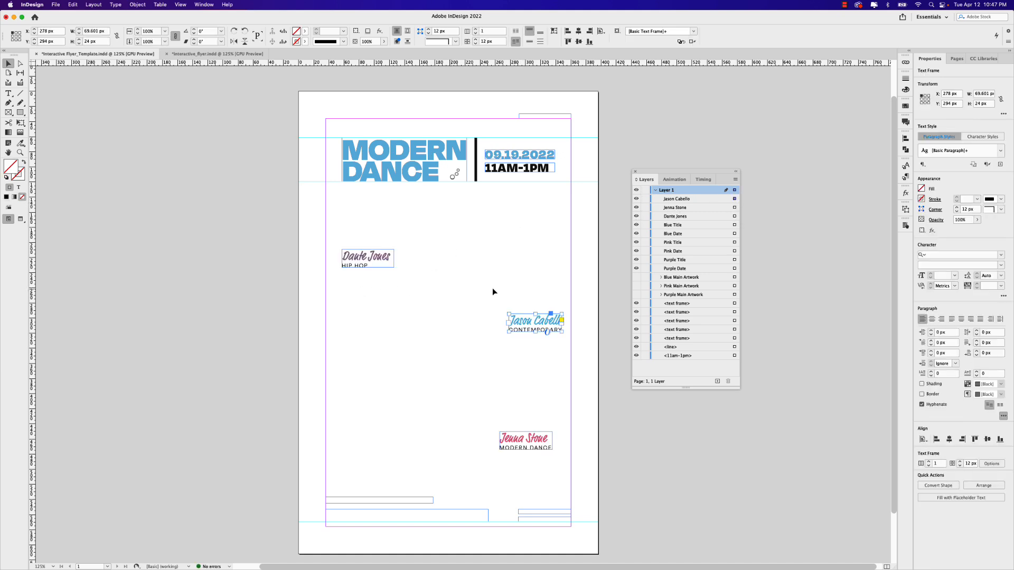
pyautogui.click(549, 440)
# - Animate the Contemporary dancer name frame with the Fade In preset, opacity None, and hide it until animated
pyautogui.click(533, 321)
pyautogui.click(674, 179)
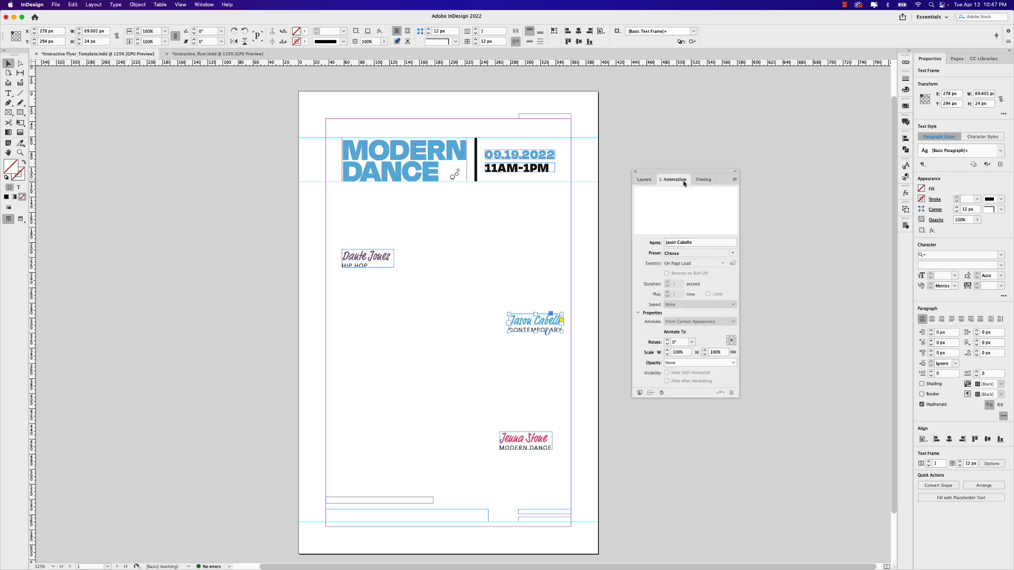
pyautogui.click(733, 254)
pyautogui.click(756, 288)
pyautogui.doubleClick(672, 284)
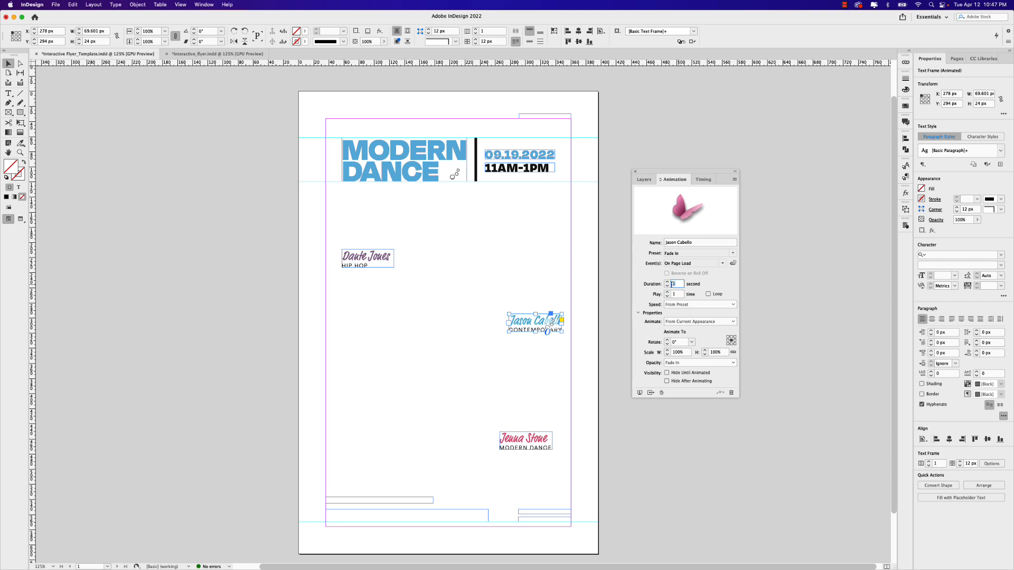
pyautogui.click(683, 363)
pyautogui.click(678, 371)
pyautogui.click(719, 373)
# - Animate the Modern Dance dancer name with Fade In over 3 seconds, opacity None, hidden until animated and after animating
pyautogui.click(644, 180)
pyautogui.click(734, 208)
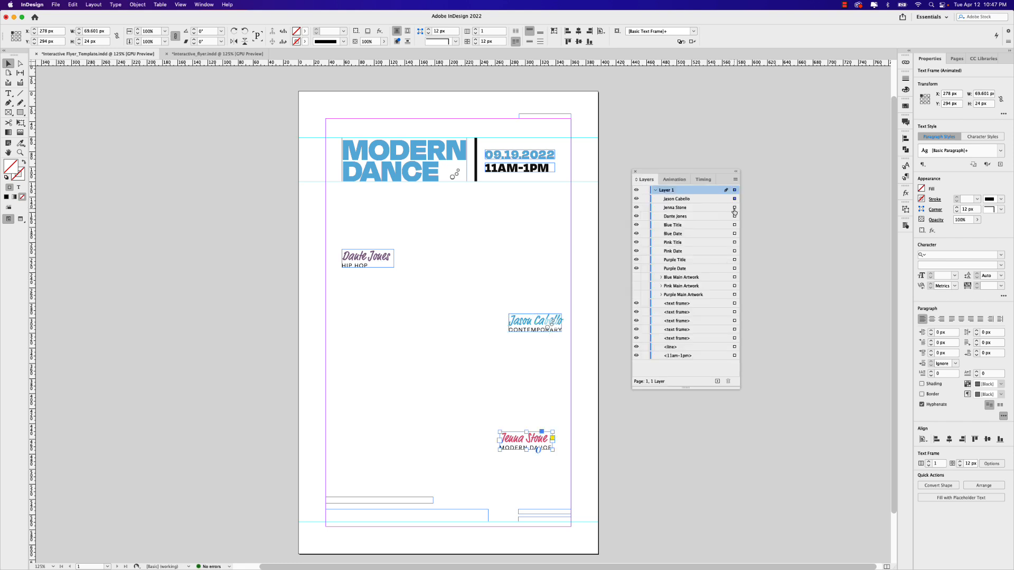
pyautogui.click(673, 180)
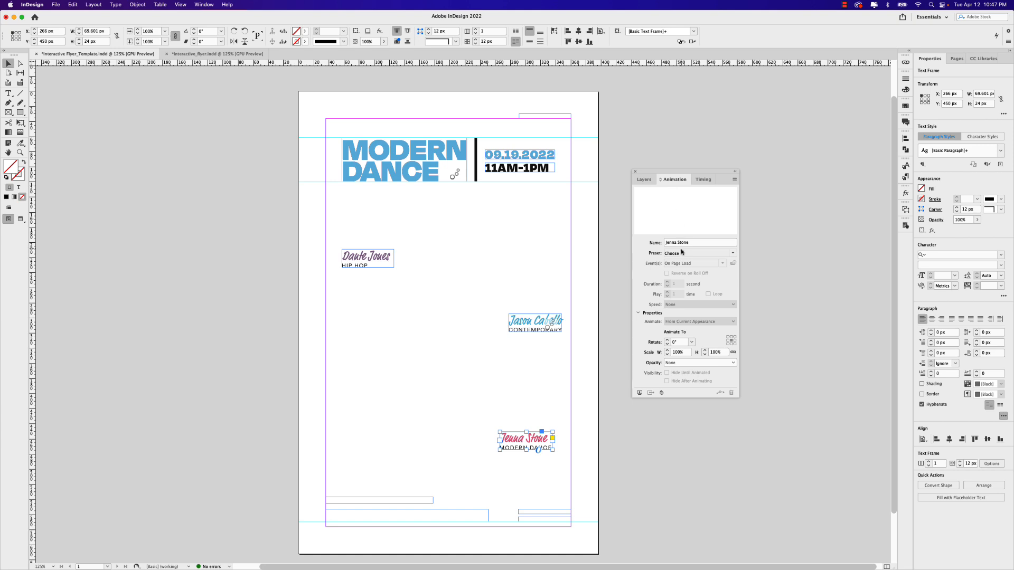
pyautogui.click(733, 254)
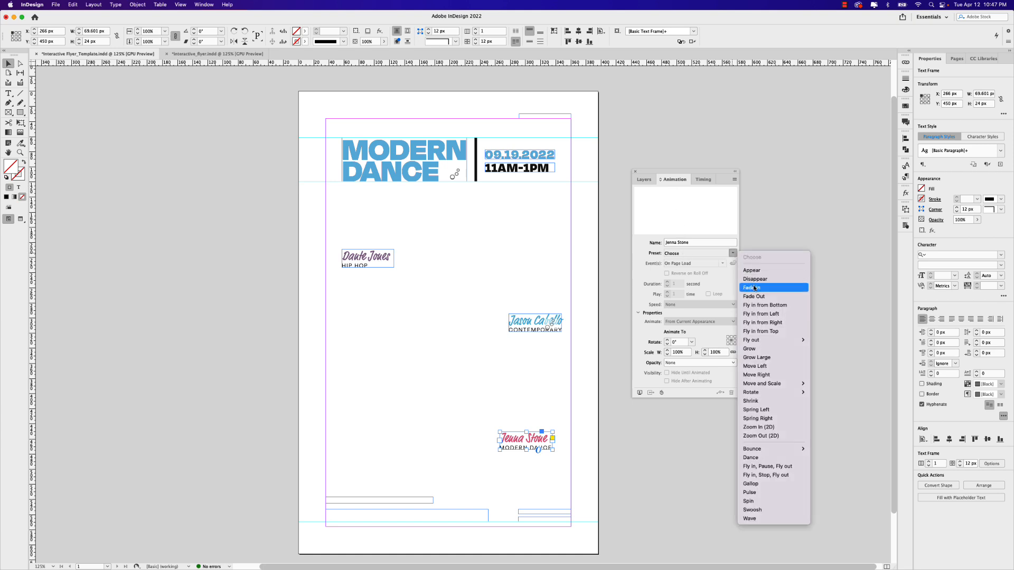
pyautogui.click(745, 286)
pyautogui.doubleClick(675, 285)
pyautogui.write('3')
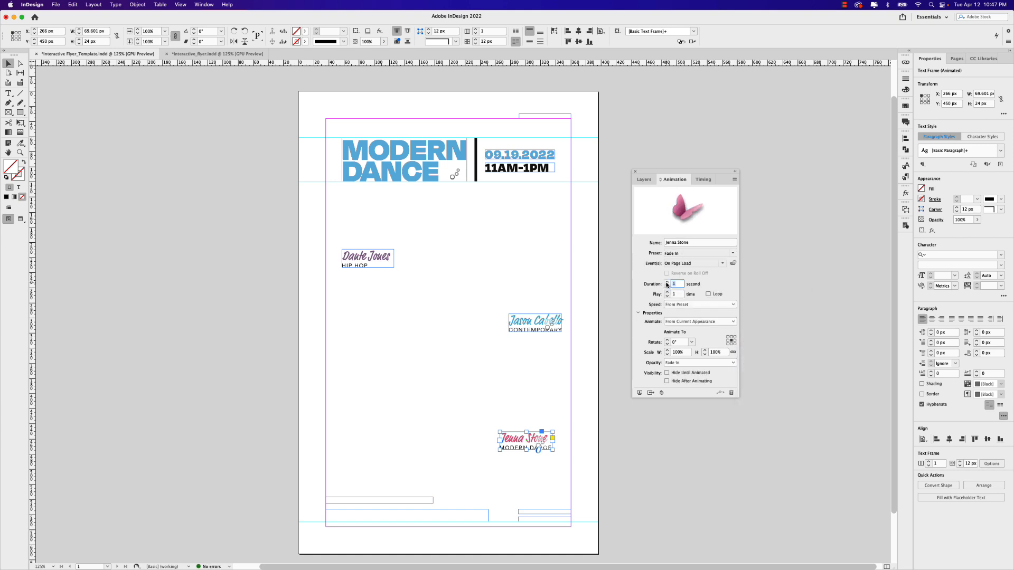
pyautogui.press('Tab')
pyautogui.click(679, 364)
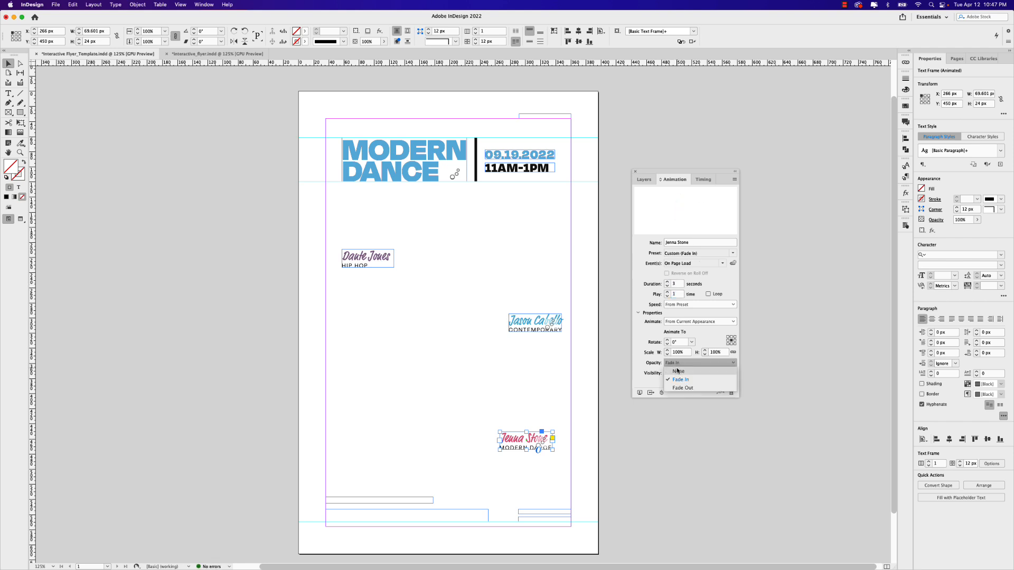
pyautogui.click(680, 372)
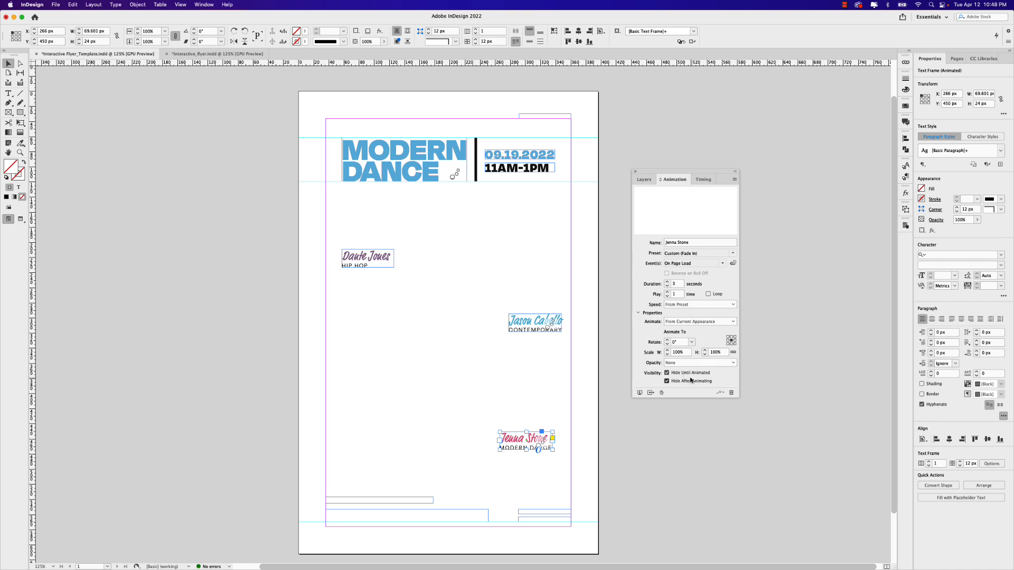
# - Animate the Hip Hop dancer name with Fade In over 3 seconds, opacity None, and hidden until animated
pyautogui.click(647, 180)
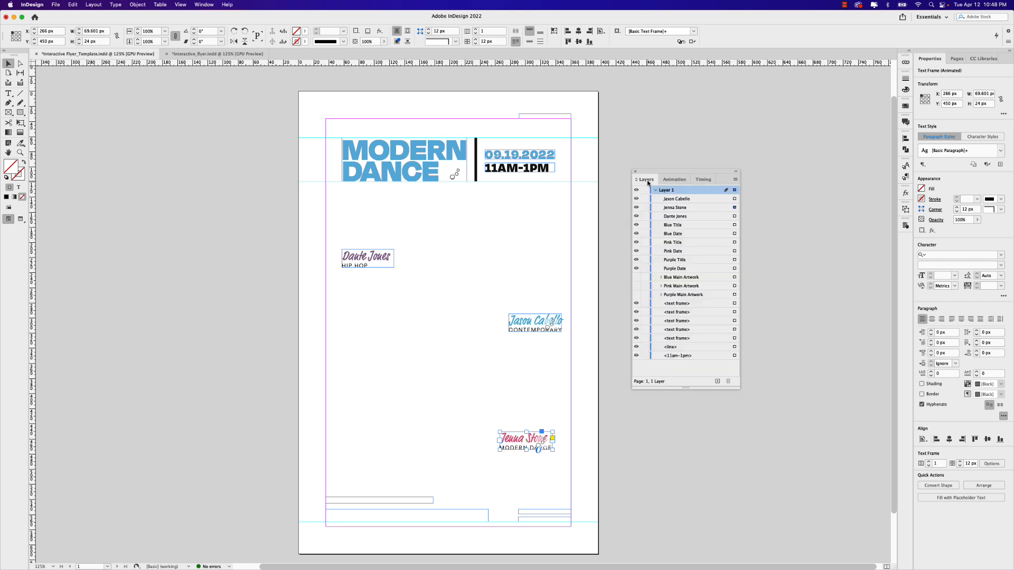
pyautogui.click(734, 217)
pyautogui.click(675, 180)
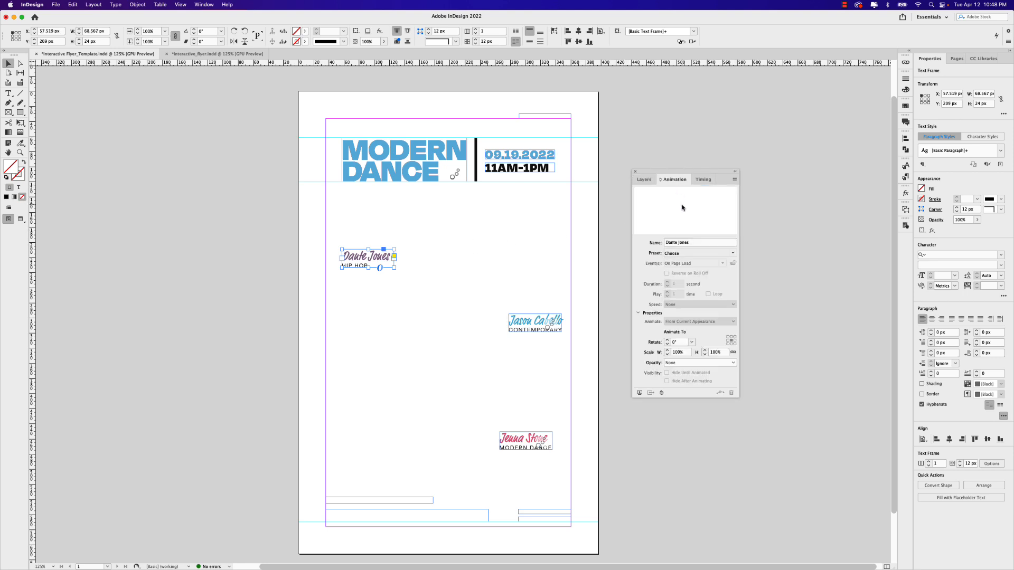
pyautogui.click(733, 253)
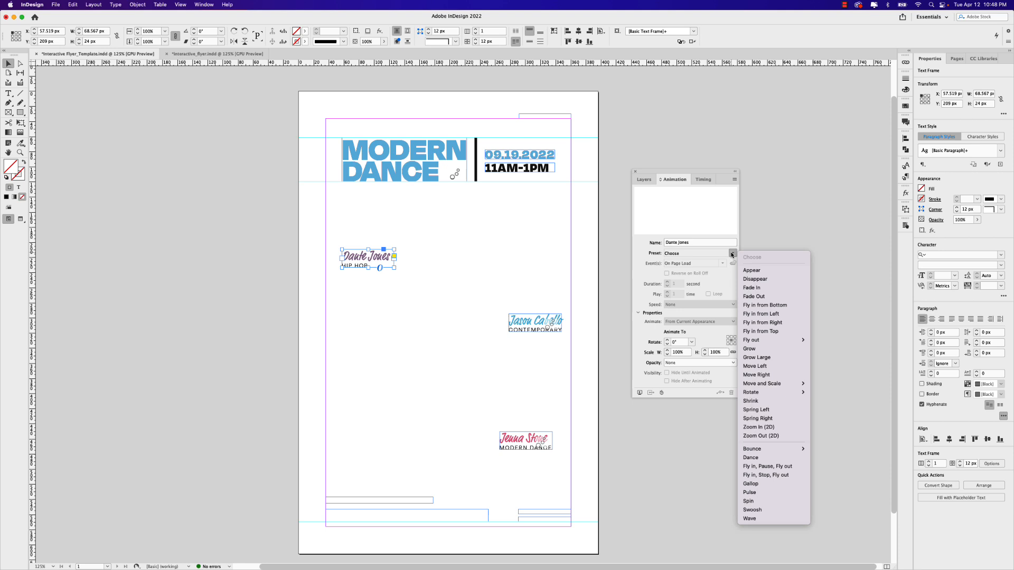
pyautogui.click(748, 288)
pyautogui.doubleClick(674, 283)
pyautogui.write('3')
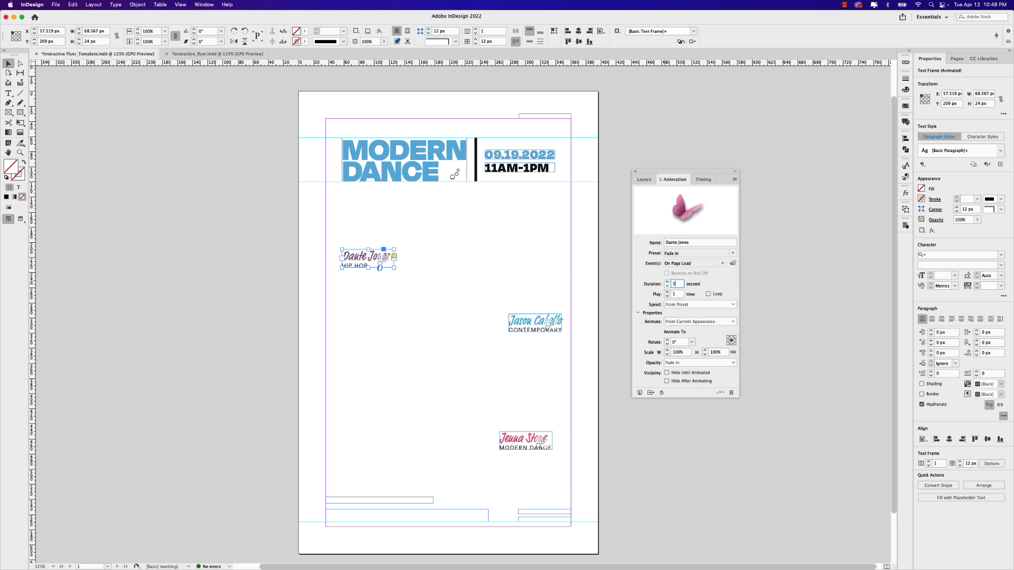
pyautogui.press('Return')
pyautogui.click(678, 364)
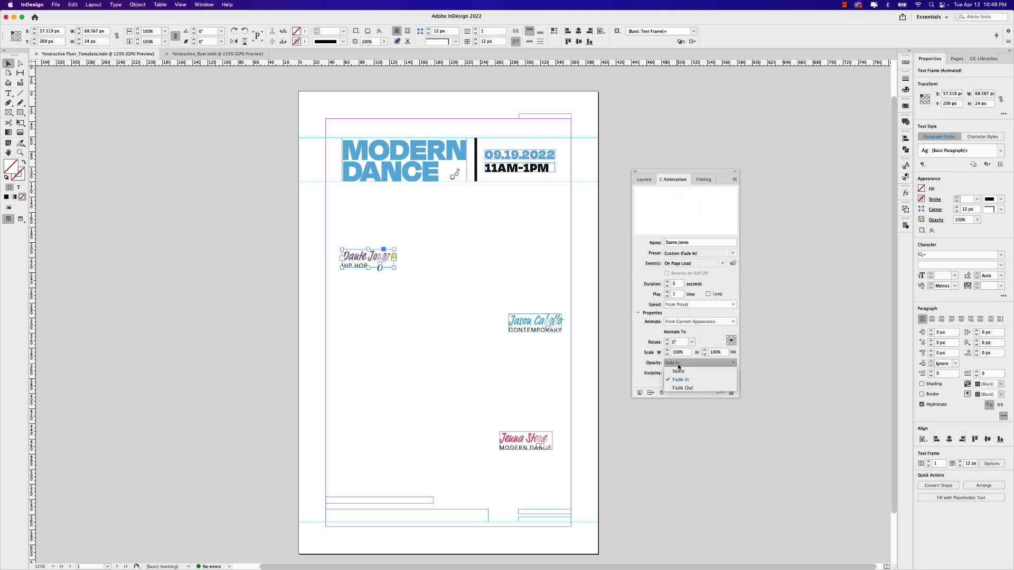
pyautogui.click(679, 371)
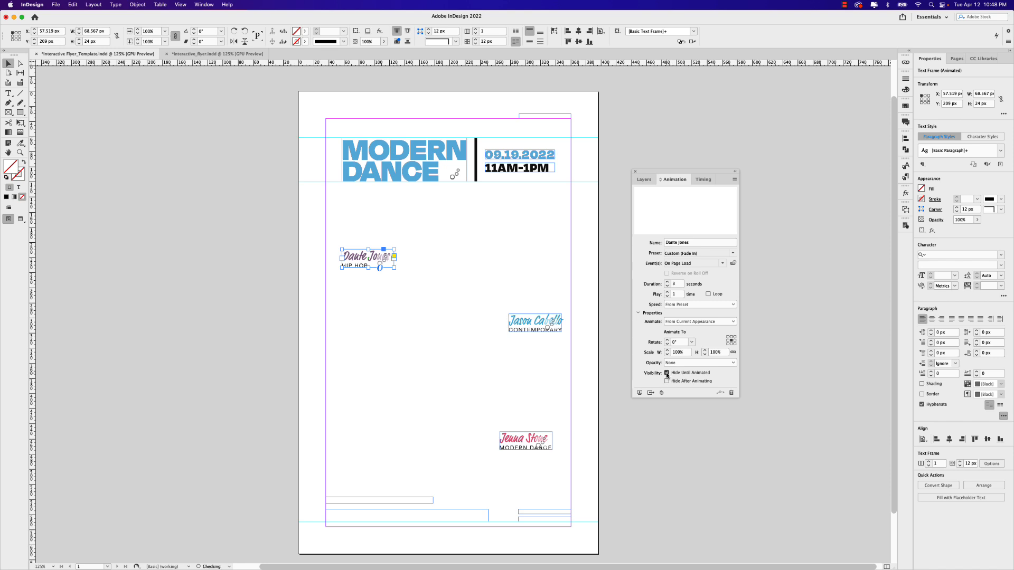
# - Show the Blue, Purple and Pink Main Artwork groups on the page
pyautogui.click(644, 180)
pyautogui.click(636, 278)
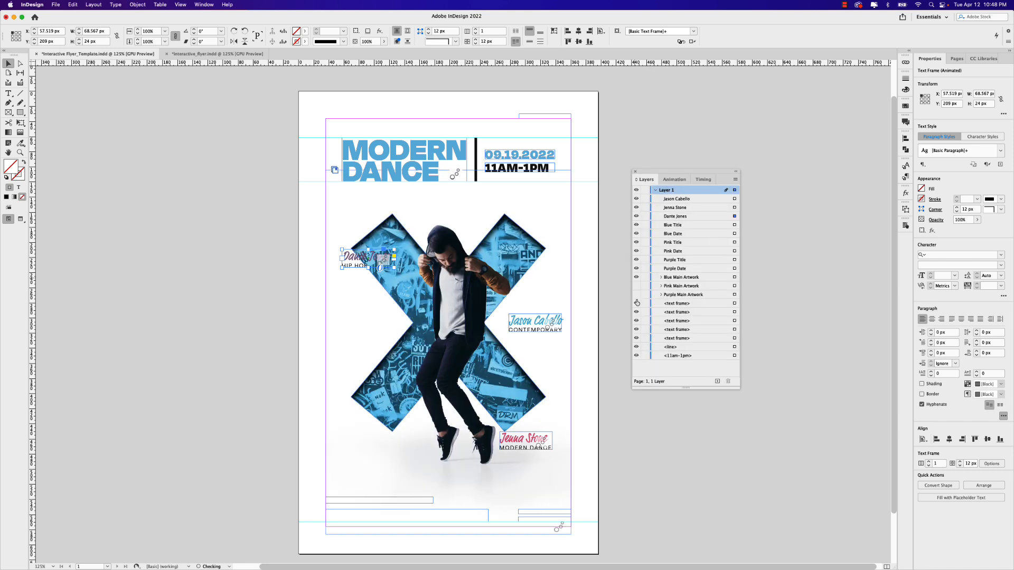
pyautogui.click(637, 295)
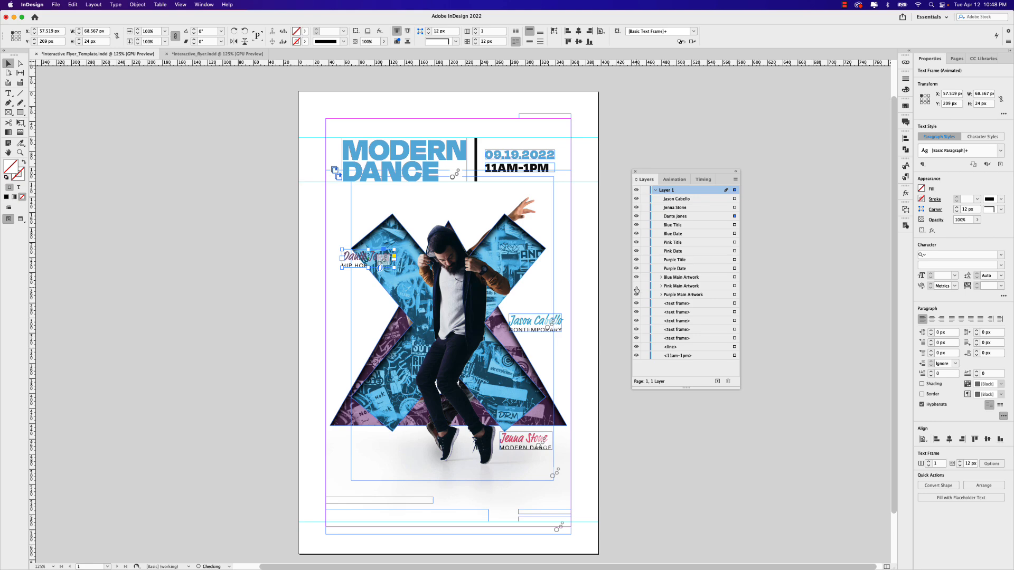
pyautogui.click(636, 286)
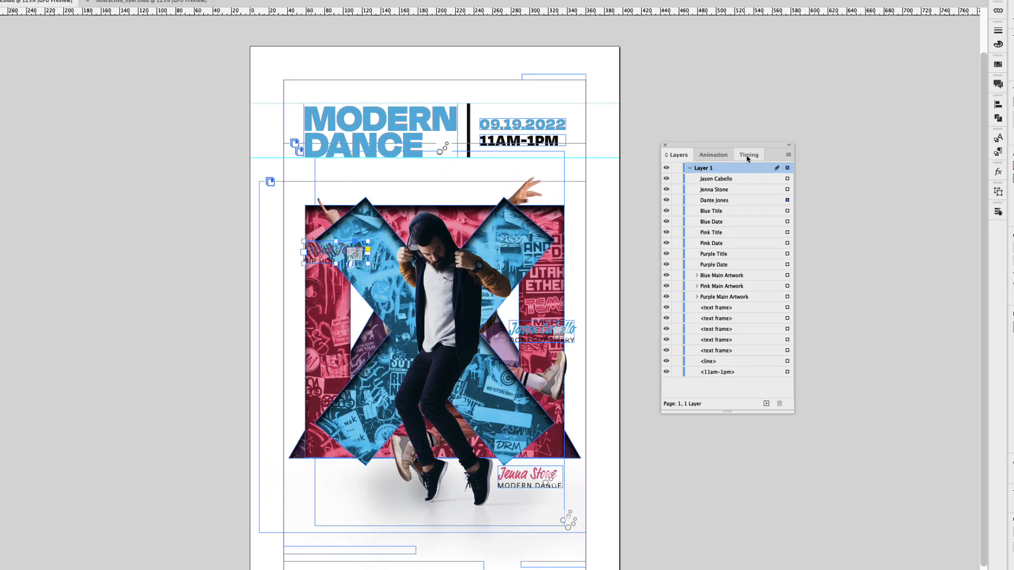
# - Link the timing of Blue Main Artwork, Blue Title, Blue Date and the Contemporary dancer name so they play together
pyautogui.click(702, 180)
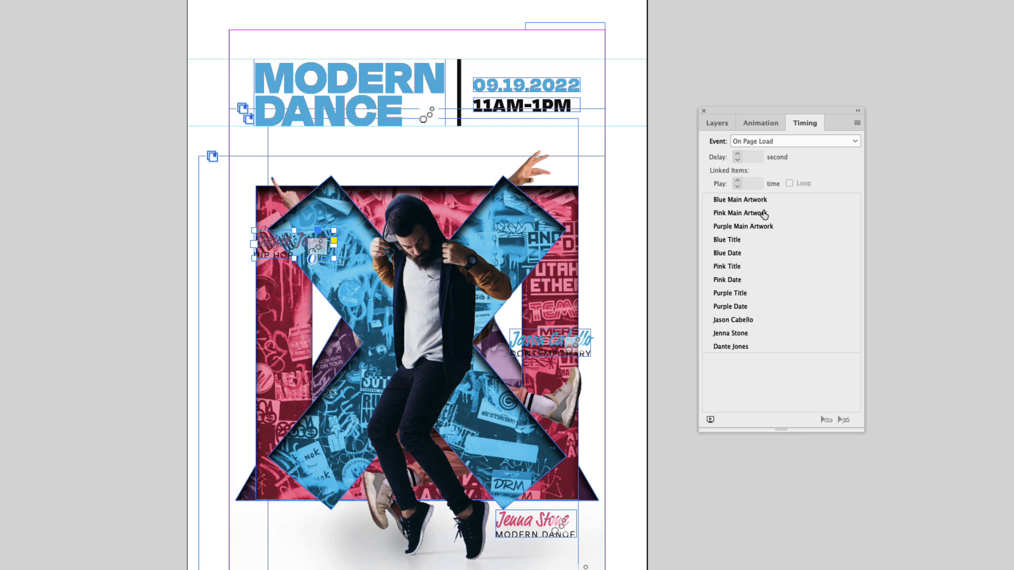
pyautogui.click(747, 201)
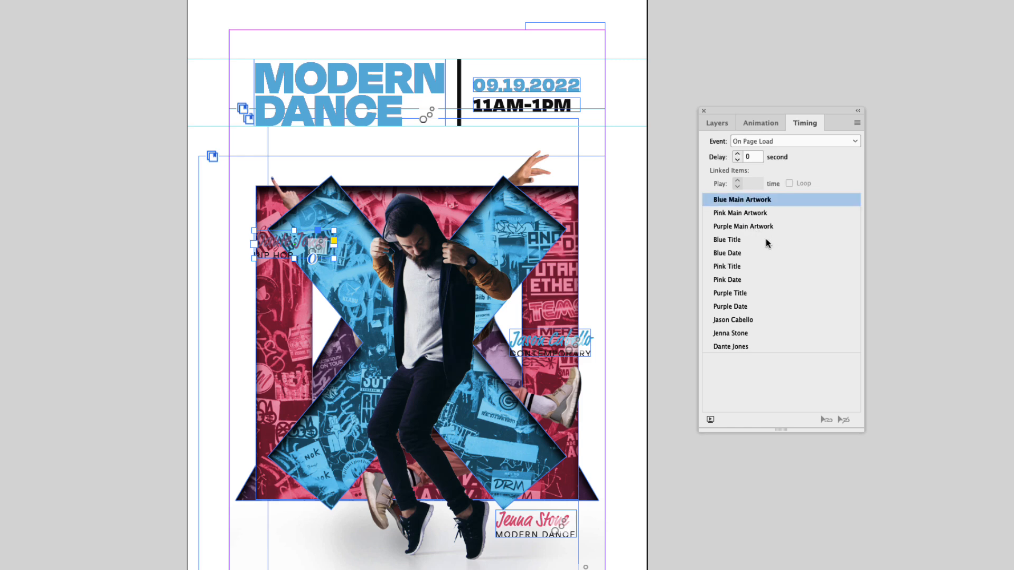
pyautogui.keyDown('super'); pyautogui.click(735, 240); pyautogui.keyUp('super')
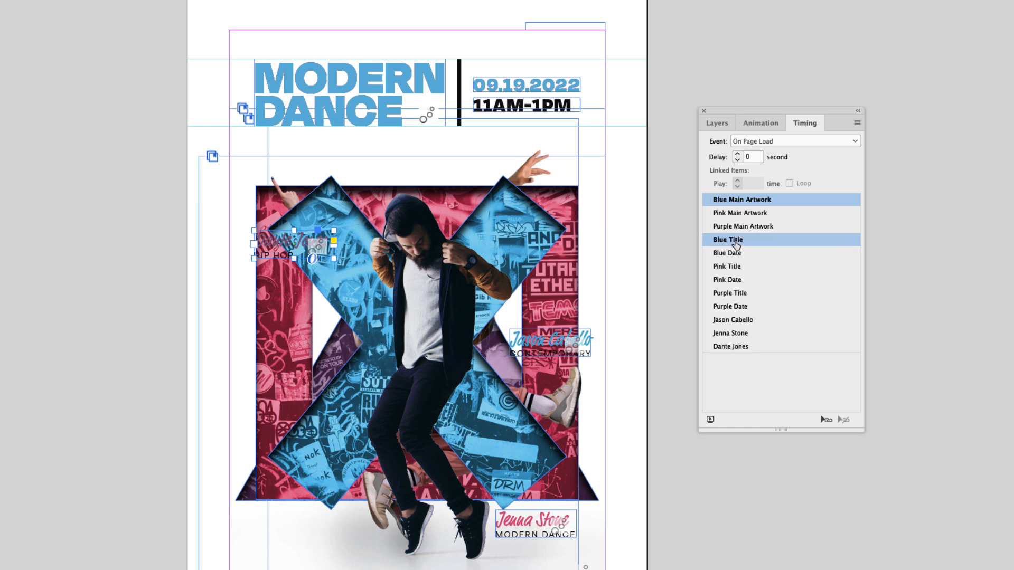
pyautogui.keyDown('super'); pyautogui.click(737, 254); pyautogui.keyUp('super')
pyautogui.keyDown('super'); pyautogui.click(739, 320); pyautogui.keyUp('super')
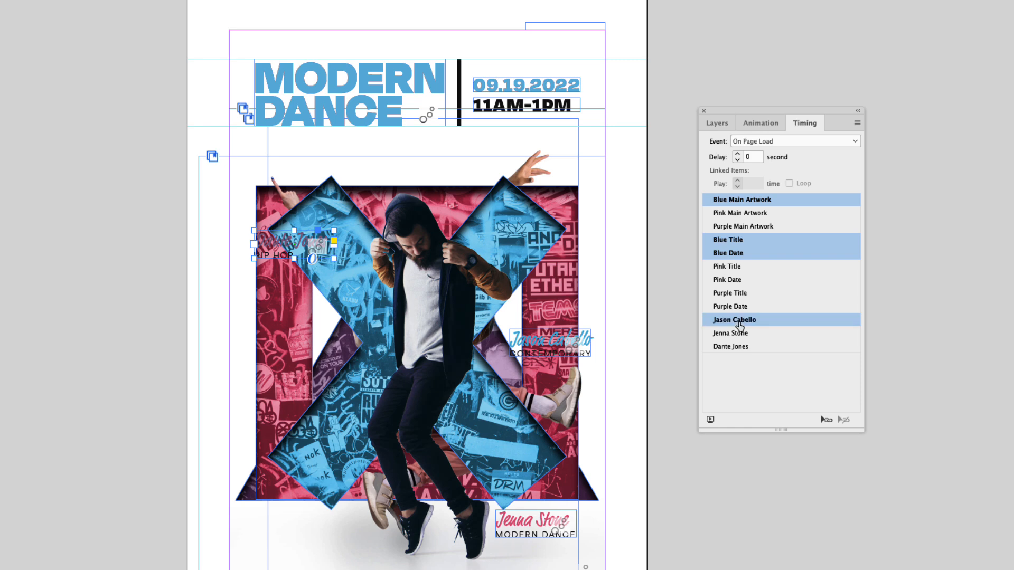
pyautogui.click(826, 420)
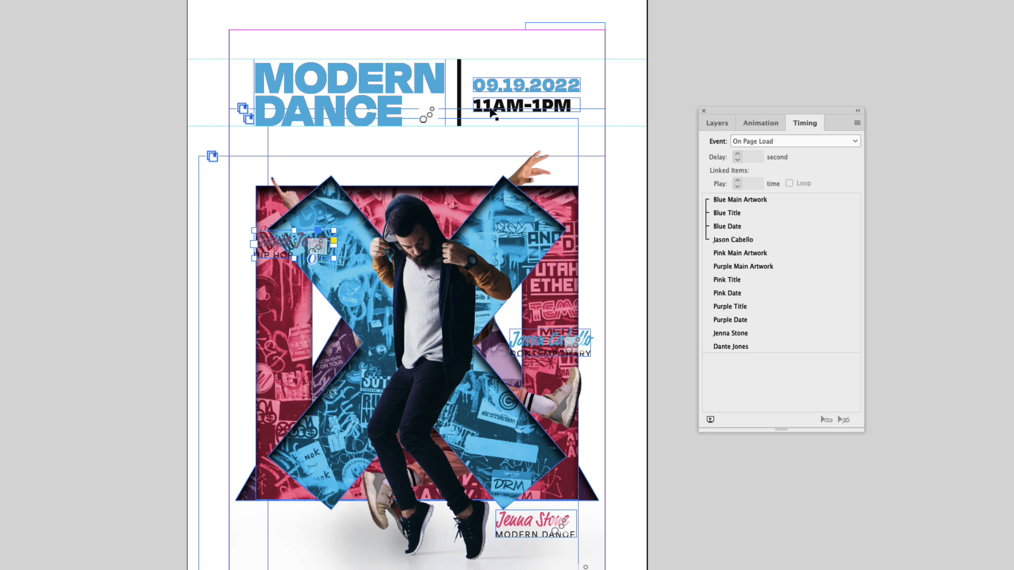
# - Set Pink Main Artwork, Pink Title, Pink Date and the Modern Dance dancer name to play together
pyautogui.click(740, 254)
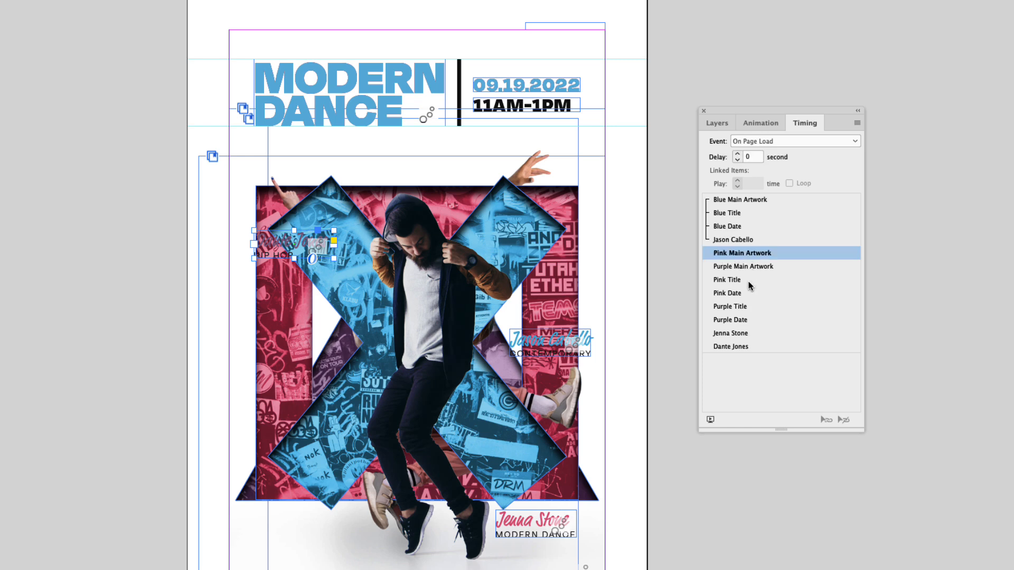
pyautogui.keyDown('super'); pyautogui.click(733, 280); pyautogui.keyUp('super')
pyautogui.keyDown('super'); pyautogui.click(733, 294); pyautogui.keyUp('super')
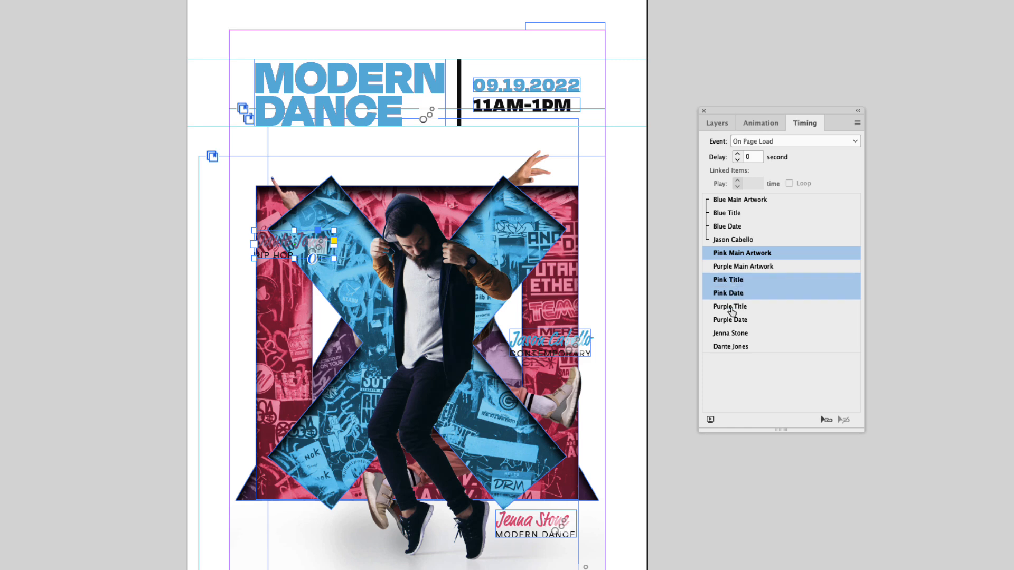
pyautogui.keyDown('super'); pyautogui.click(732, 334); pyautogui.keyUp('super')
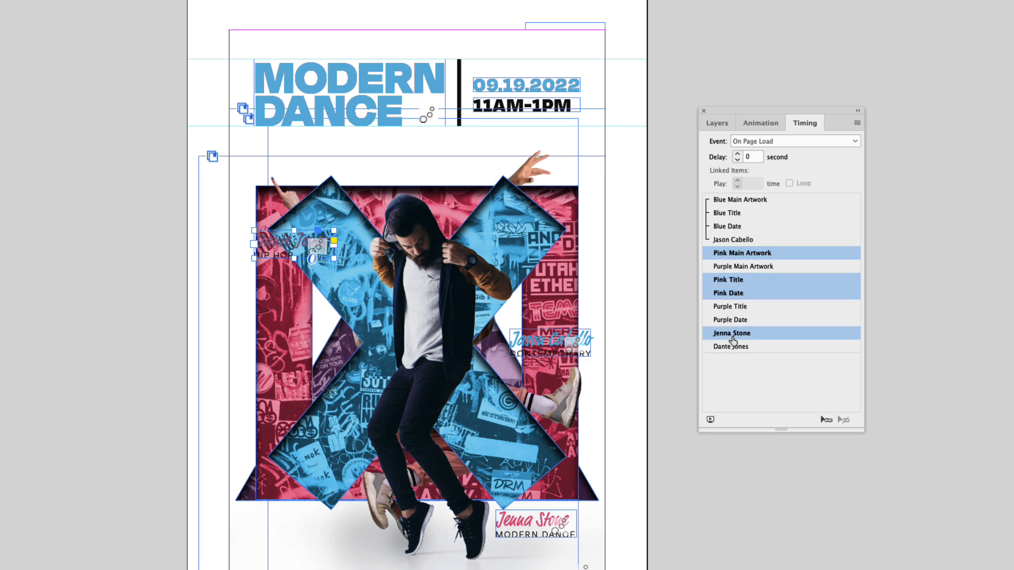
pyautogui.click(819, 424)
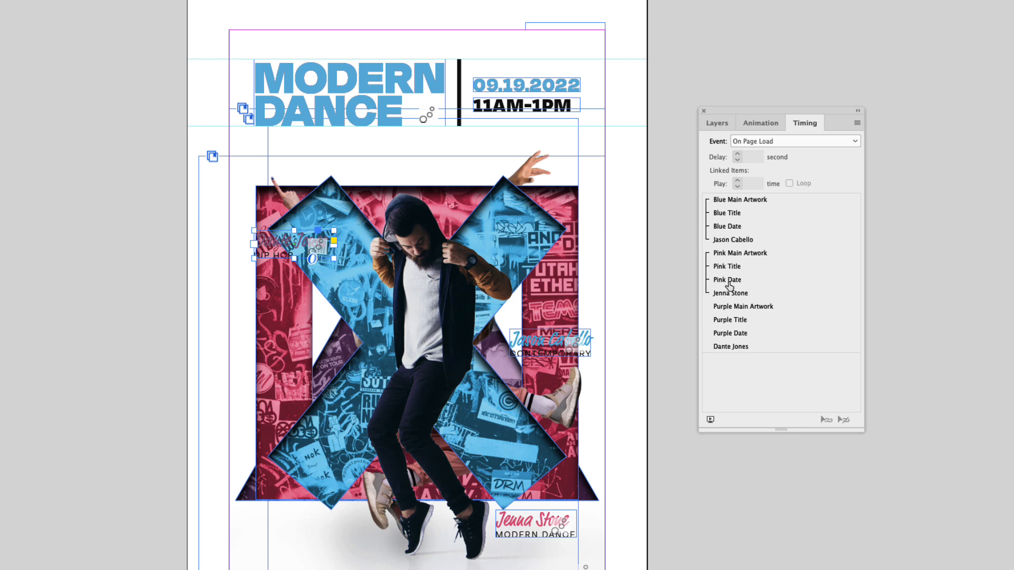
# - Set Purple Main Artwork, Purple Title, Purple Date and the Hip Hop dancer name to play together
pyautogui.click(737, 311)
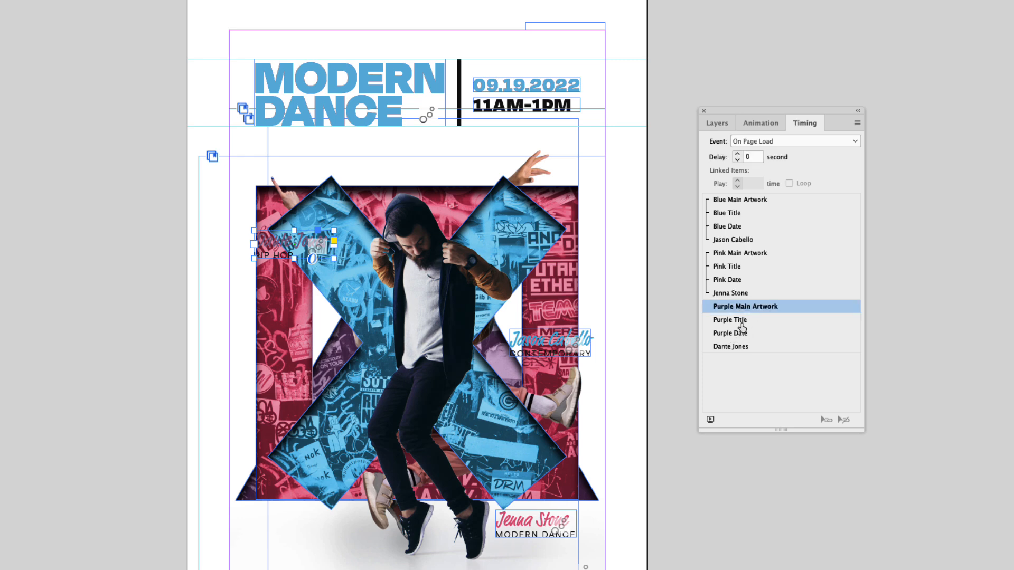
pyautogui.keyDown('shift'); pyautogui.click(742, 322); pyautogui.keyUp('shift')
pyautogui.keyDown('shift'); pyautogui.click(742, 333); pyautogui.keyUp('shift')
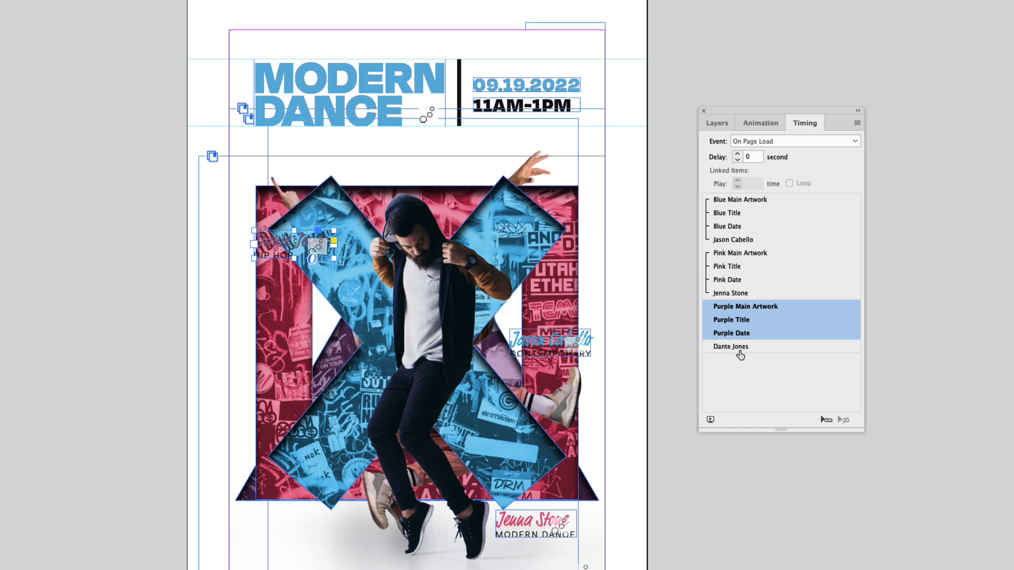
pyautogui.keyDown('shift'); pyautogui.click(739, 347); pyautogui.keyUp('shift')
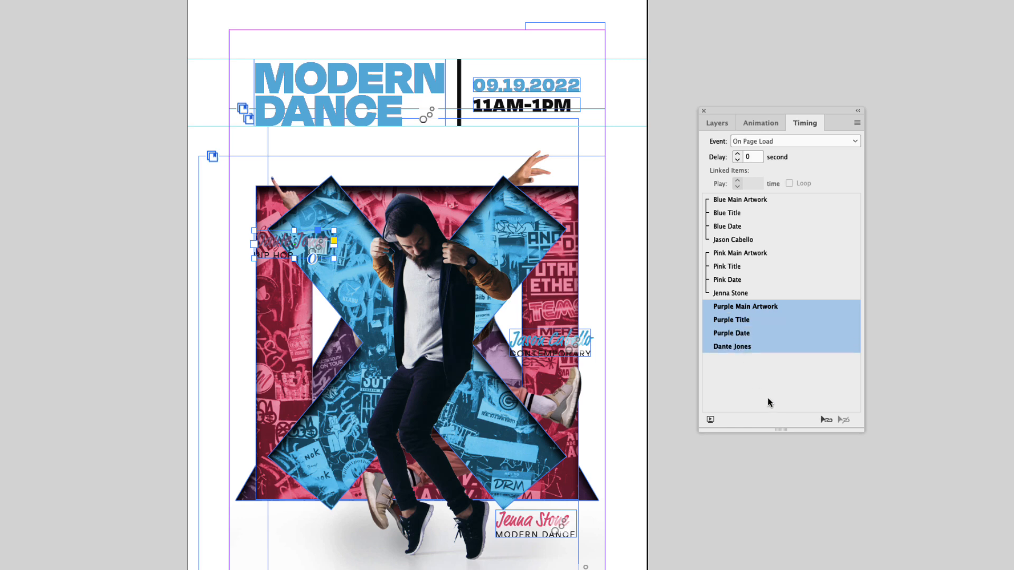
pyautogui.click(824, 419)
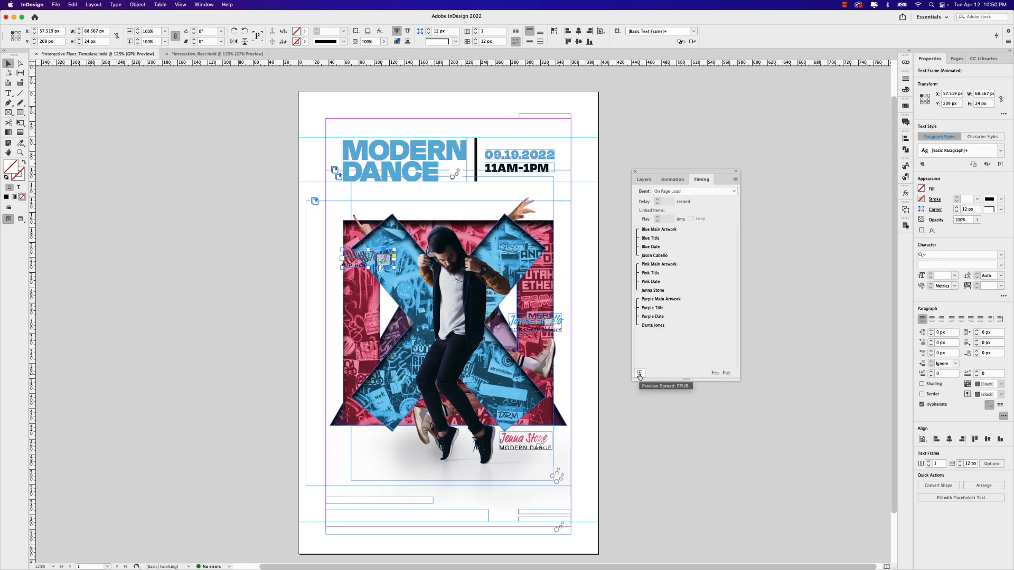
# - Preview the spread's linked animations, close the EPUB preview and return to the layer list
pyautogui.click(705, 416)
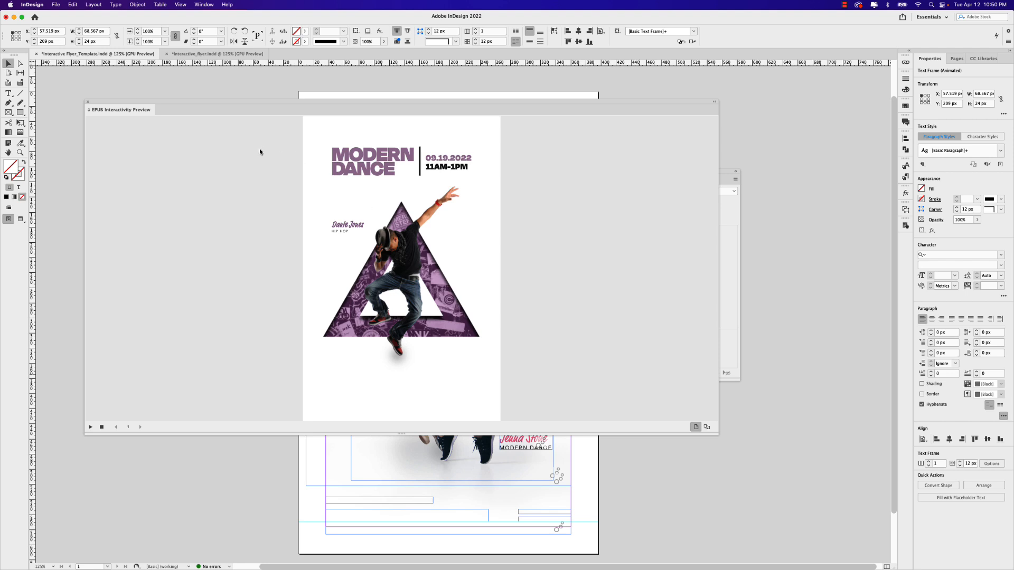
pyautogui.click(88, 102)
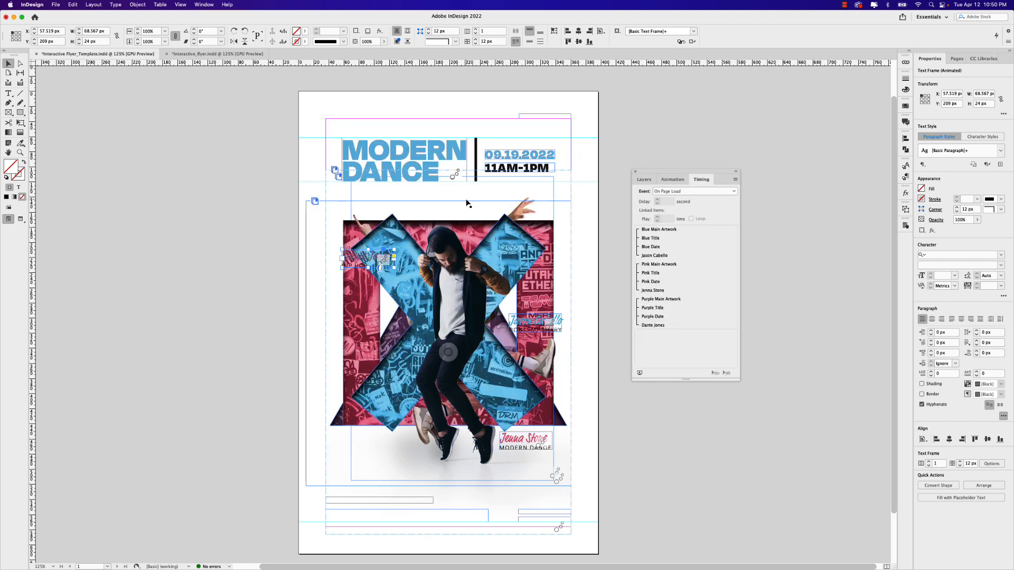
pyautogui.click(641, 180)
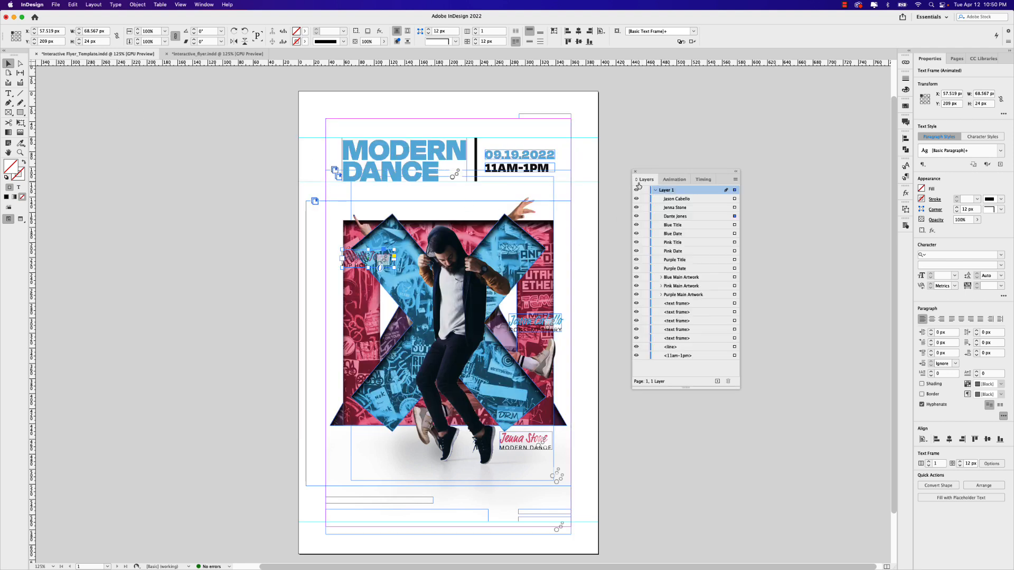
# - Set the animation opacity of the Contemporary dancer name to None, then preview the spread and close the preview
pyautogui.click(733, 200)
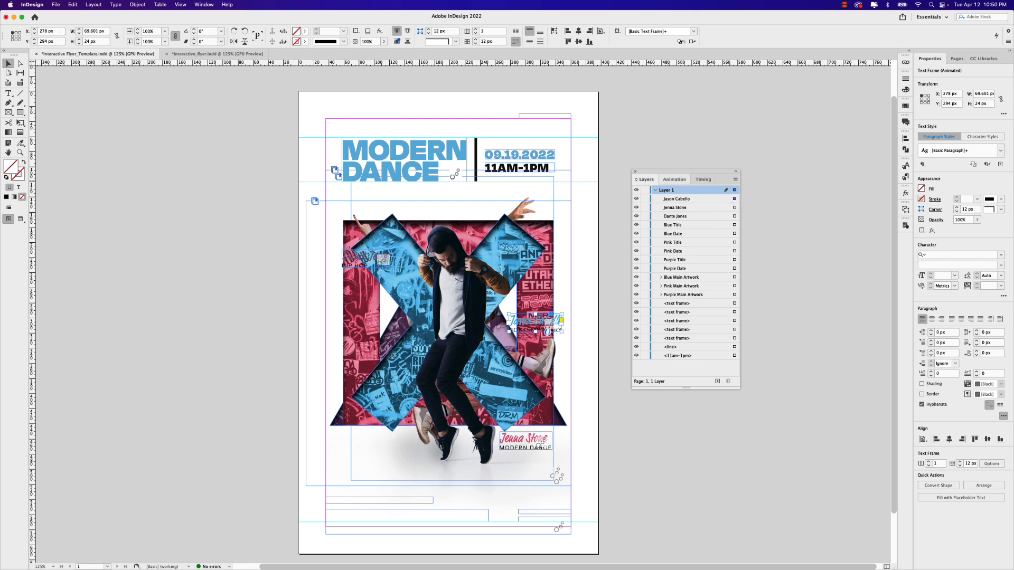
pyautogui.click(674, 180)
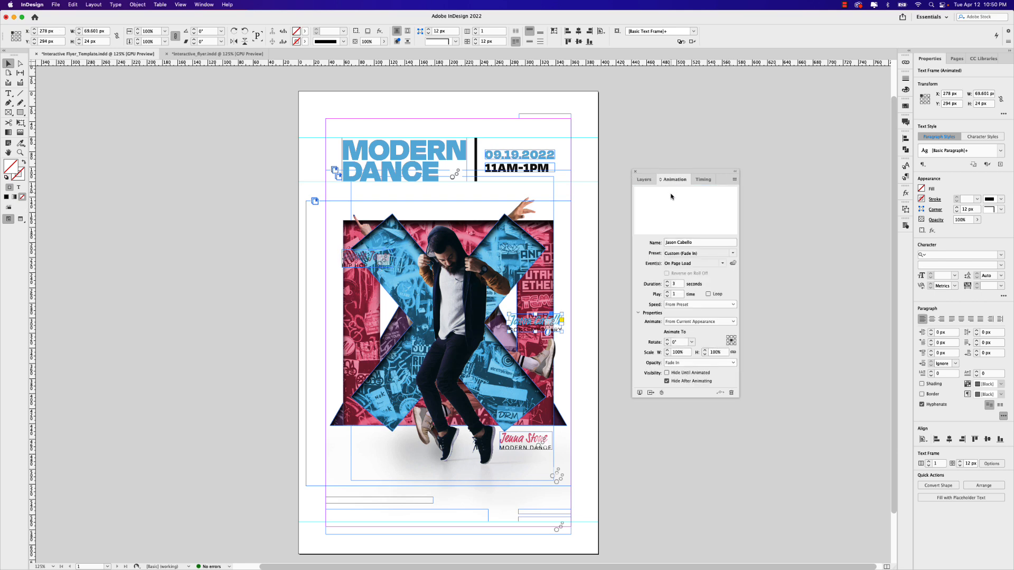
pyautogui.click(679, 362)
pyautogui.click(686, 373)
pyautogui.click(639, 393)
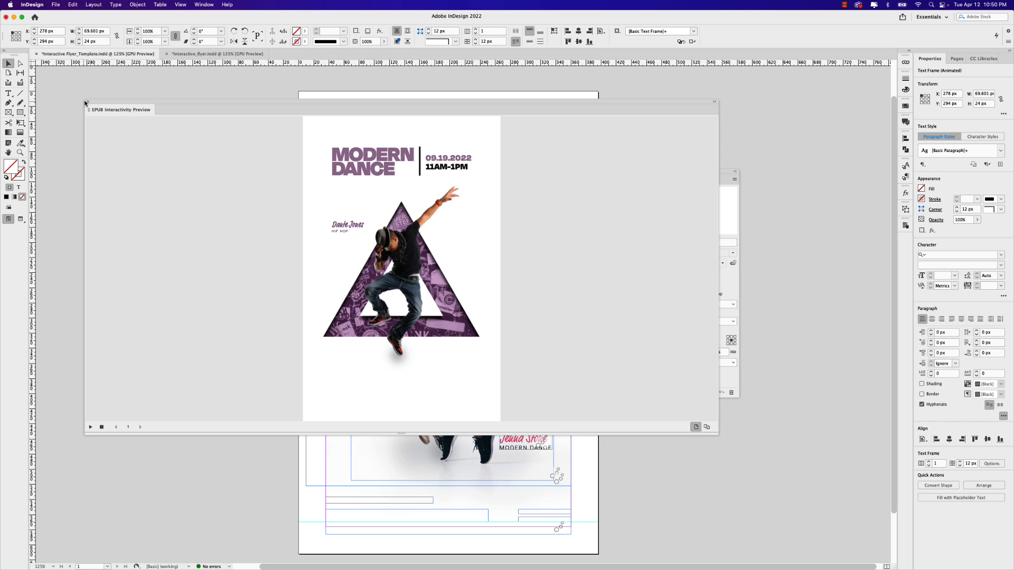
pyautogui.click(88, 102)
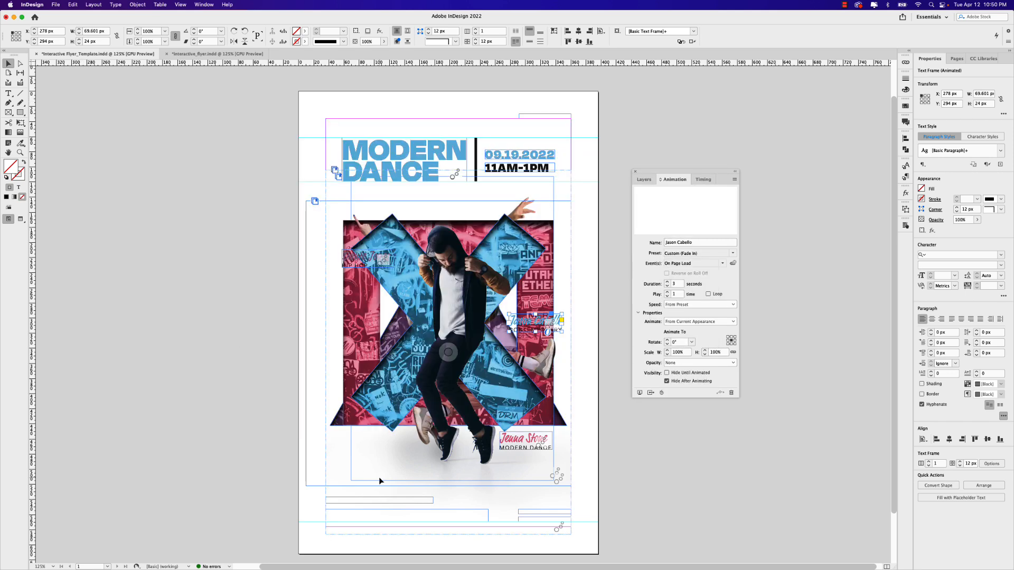
pyautogui.click(378, 516)
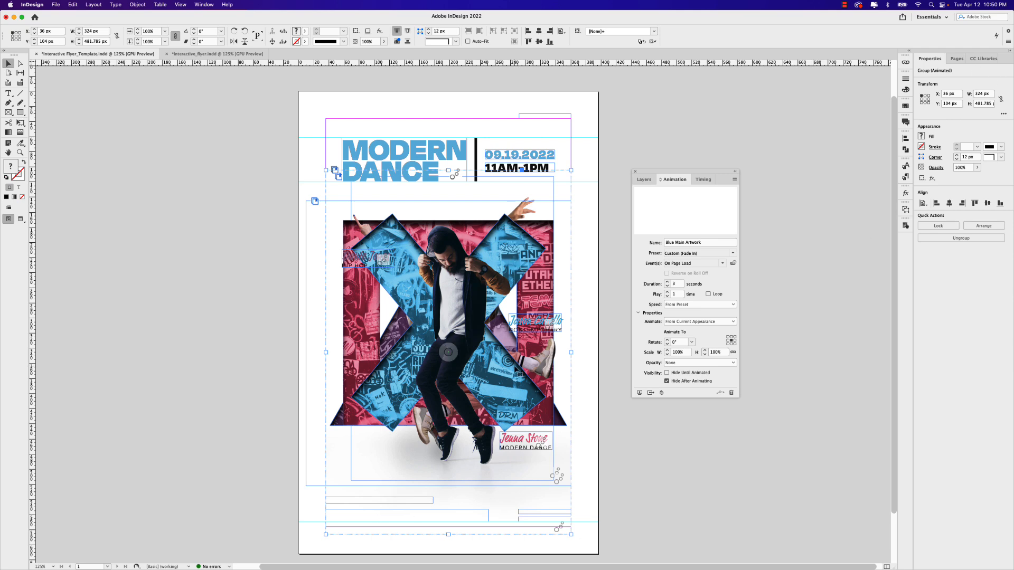
pyautogui.scroll(-2, 515, 425)
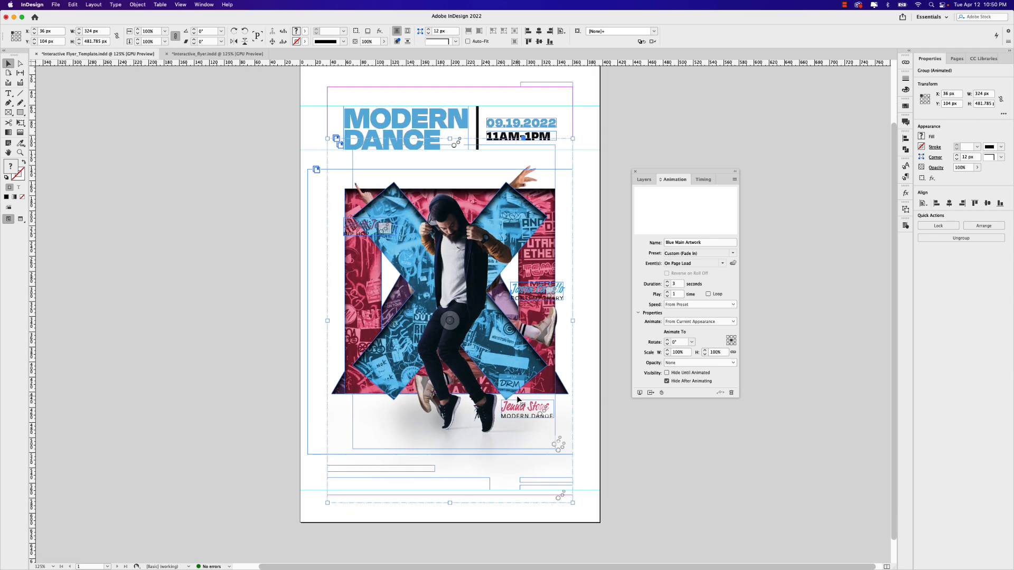
pyautogui.moveTo(536, 327); pyautogui.dragTo(529, 348)
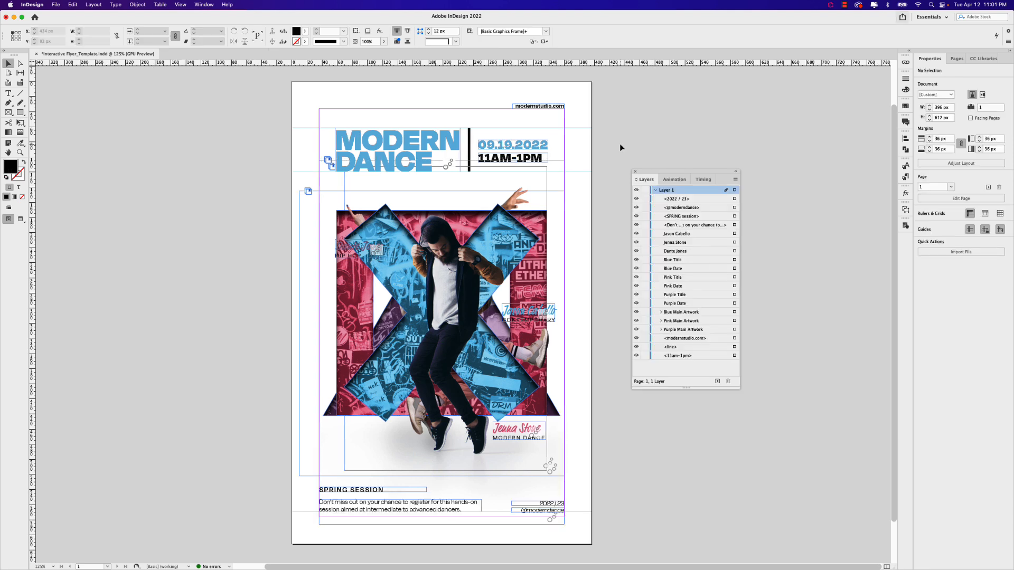
# - Open the Publish Online settings for the flyer and title the new document Interactive Flyer
pyautogui.click(903, 19)
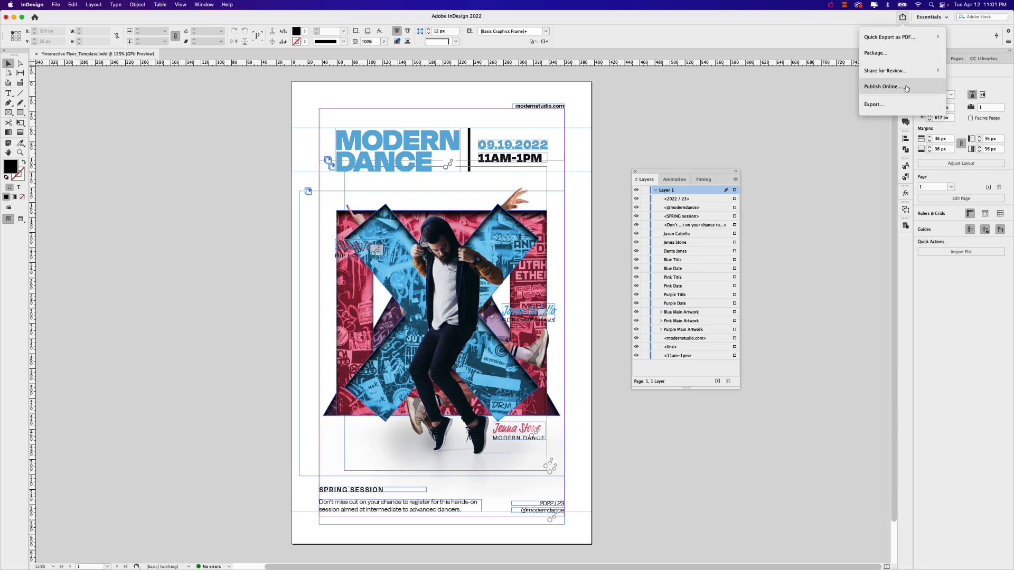
pyautogui.click(883, 86)
pyautogui.moveTo(540, 131); pyautogui.dragTo(484, 160)
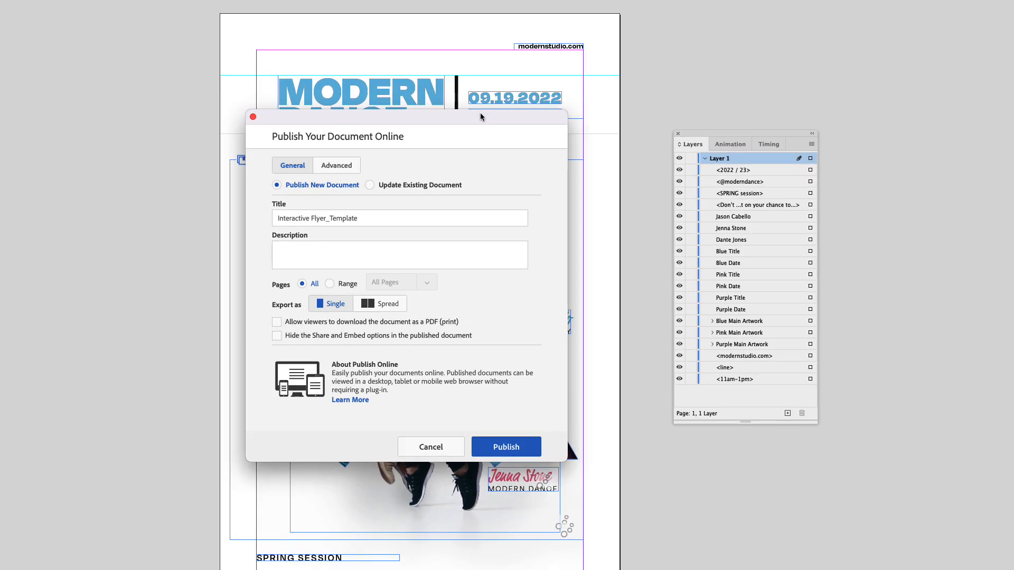
pyautogui.moveTo(480, 112); pyautogui.dragTo(459, 119)
pyautogui.moveTo(350, 221); pyautogui.dragTo(254, 223)
pyautogui.write('In')
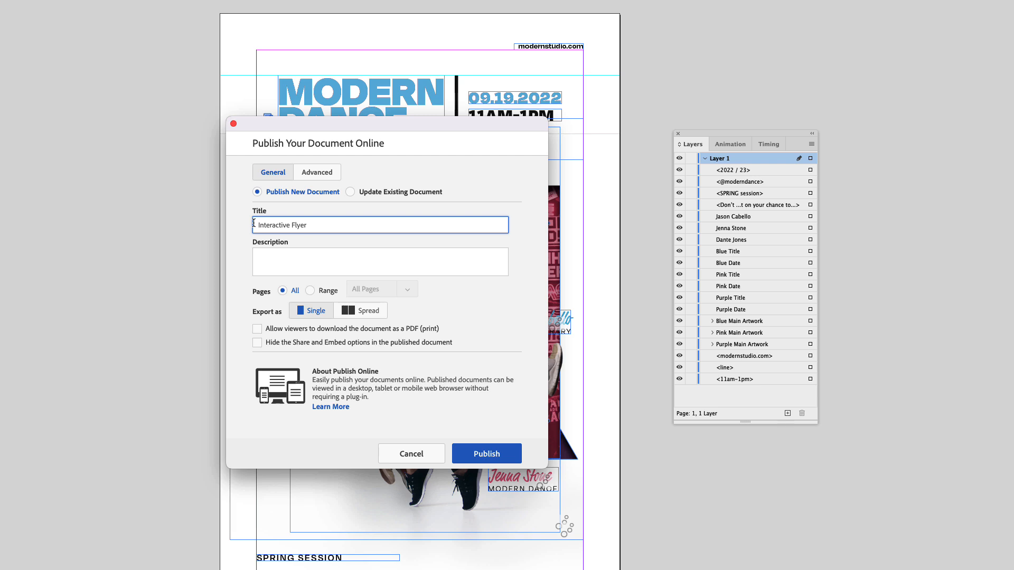
# - Set the online document's image resolution to HiDPI (144 PPI), return to the General settings and cancel publishing
pyautogui.click(324, 179)
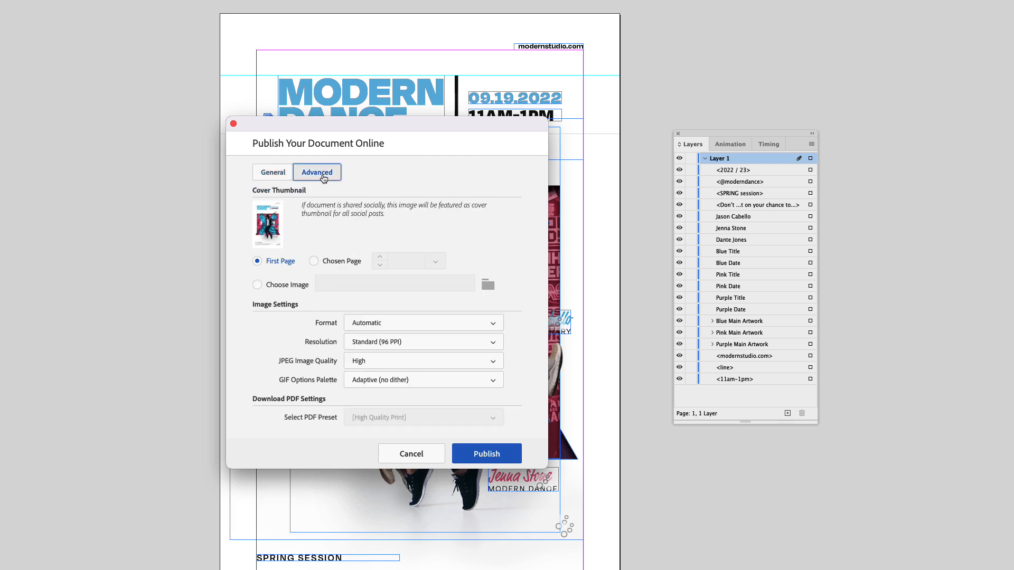
pyautogui.click(457, 345)
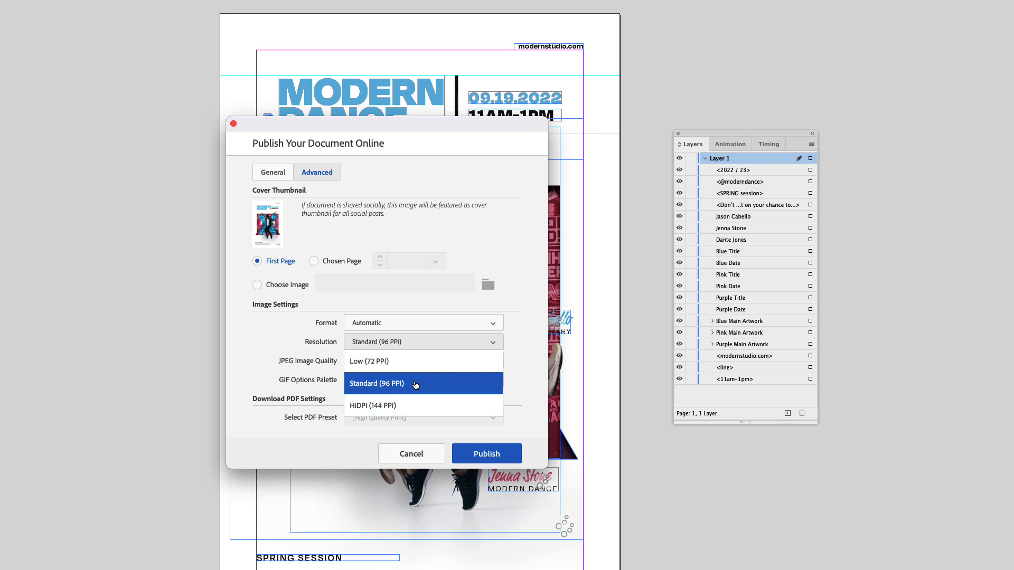
pyautogui.click(384, 412)
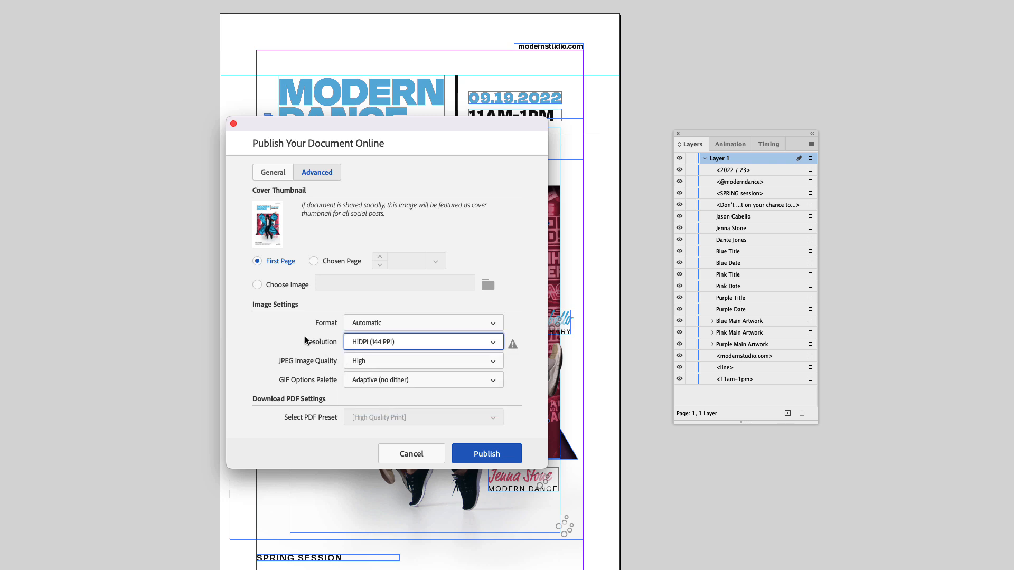
pyautogui.click(287, 179)
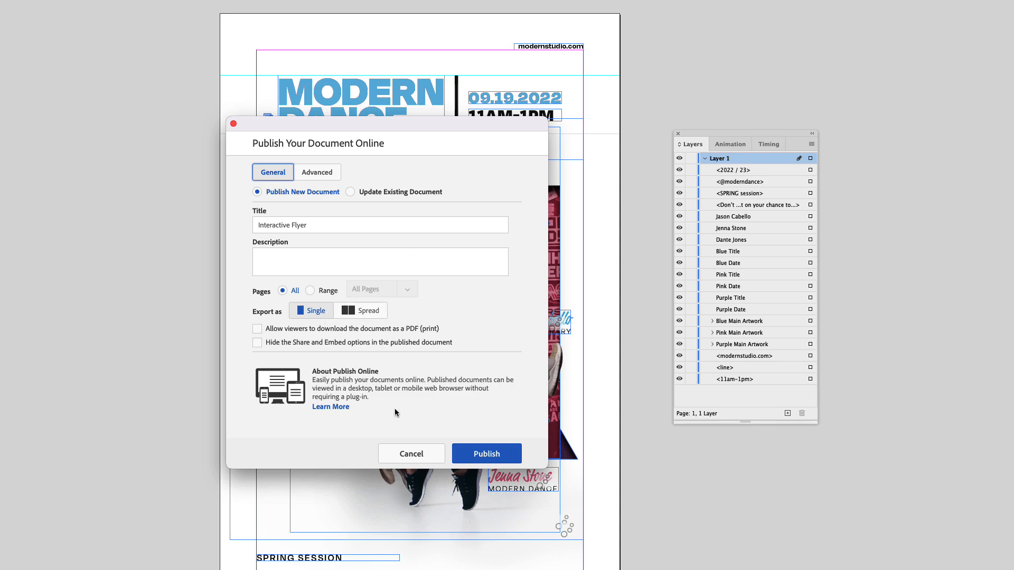
pyautogui.click(407, 455)
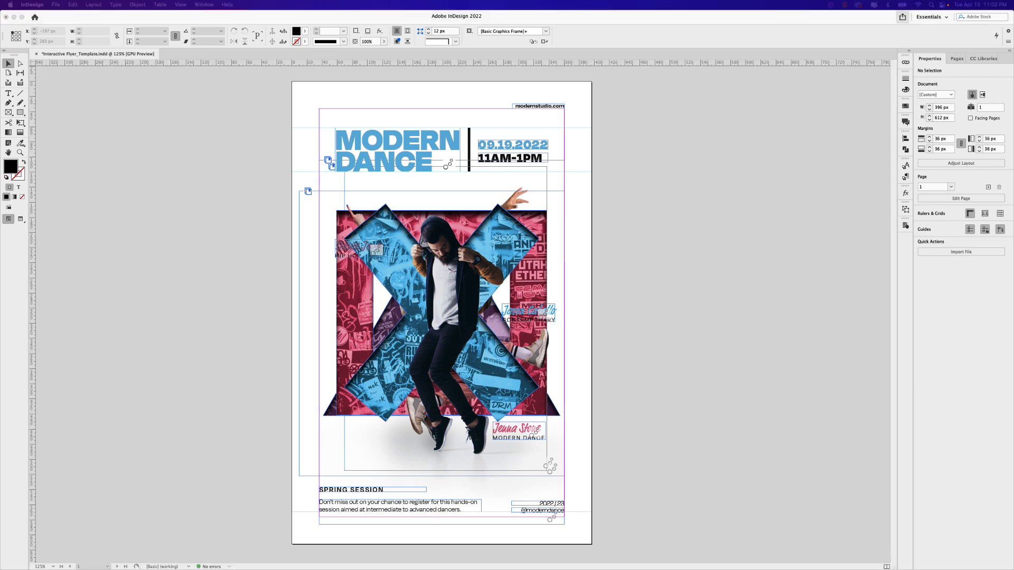